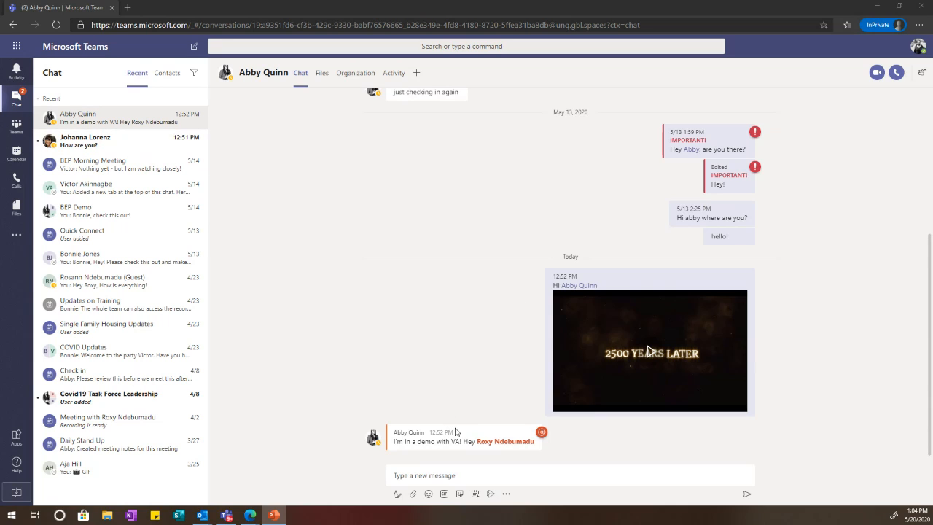
Step: Switch to the second recent chat, where the colleague asks "How are you?"
mouse_move(463, 434)
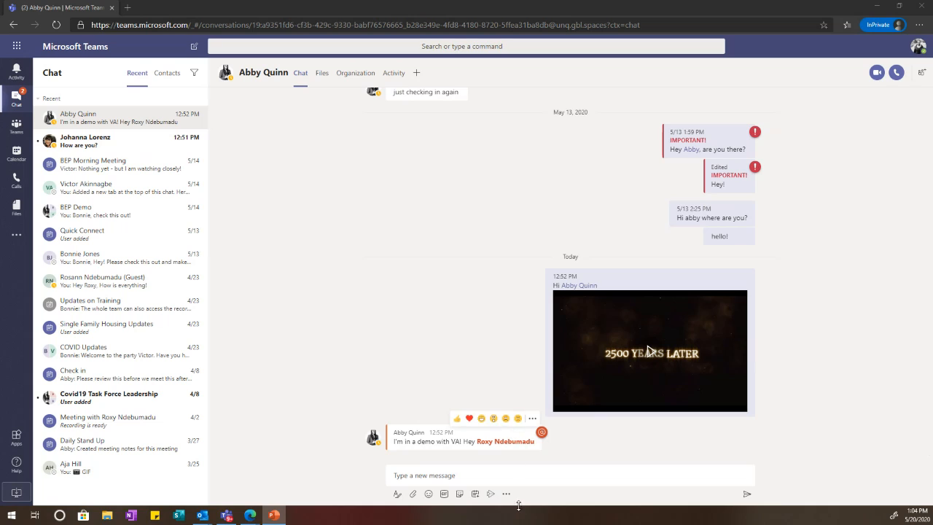
click(521, 477)
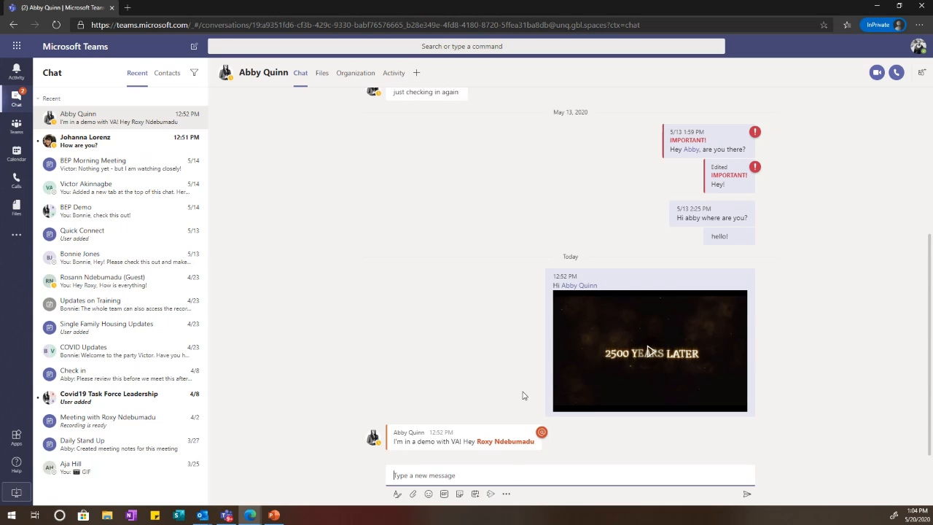
click(151, 146)
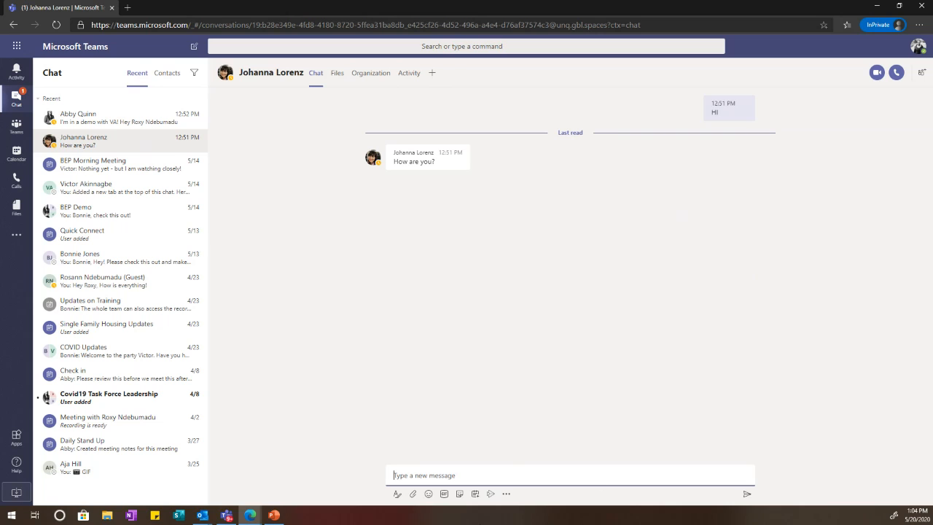
click(416, 496)
Step: Upload Teams Demo .docx from the FED CSU Enterprise Swarm folder, replacing the stored copy
click(419, 471)
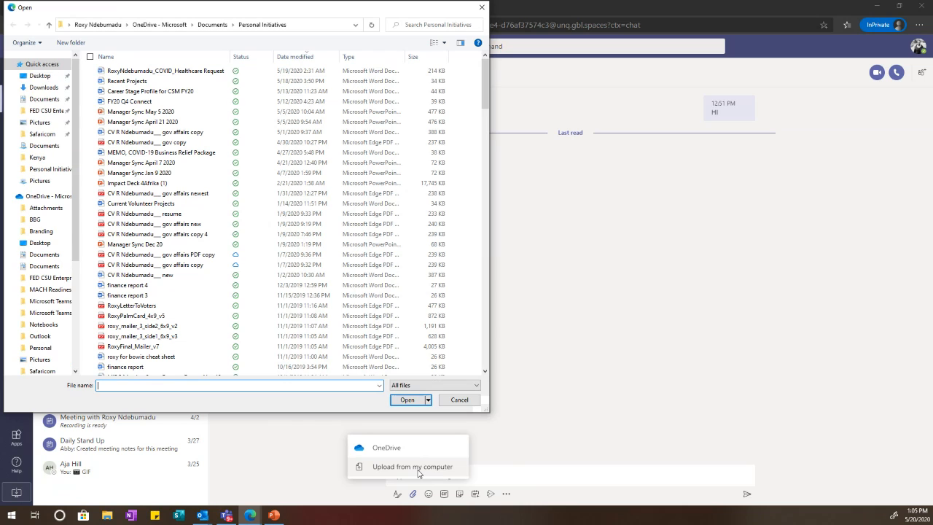
click(40, 111)
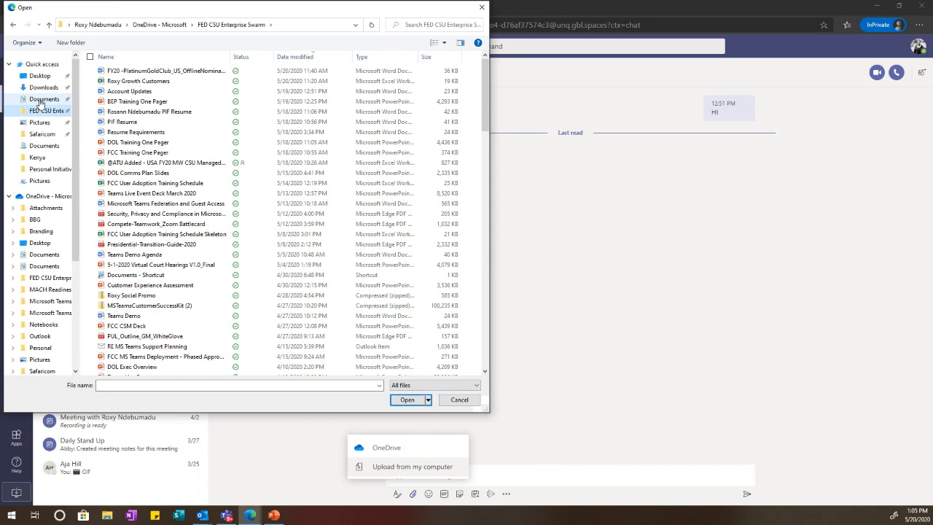
click(40, 102)
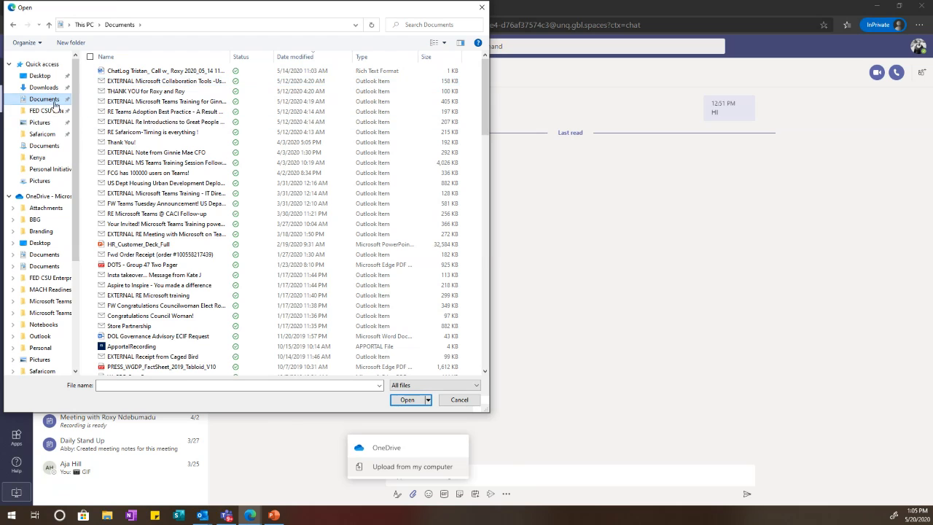
click(49, 114)
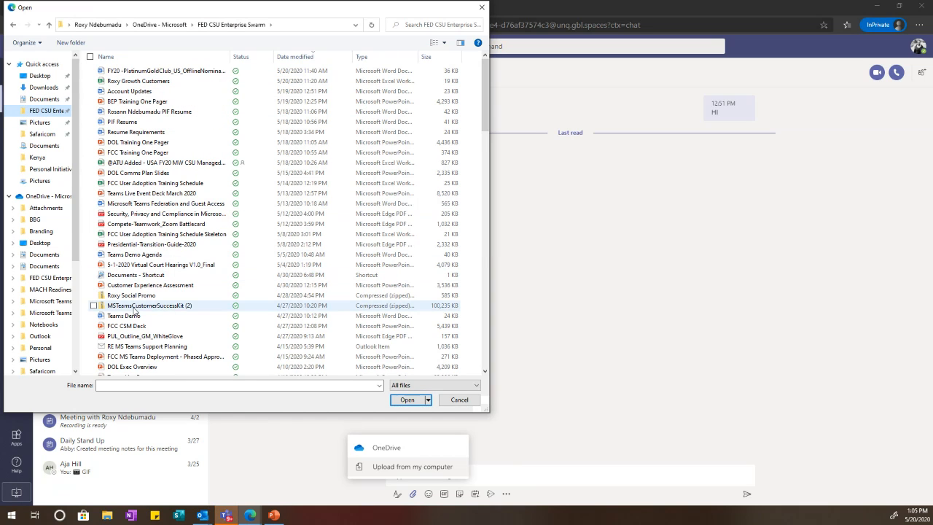
scroll(219, 202, down, 2)
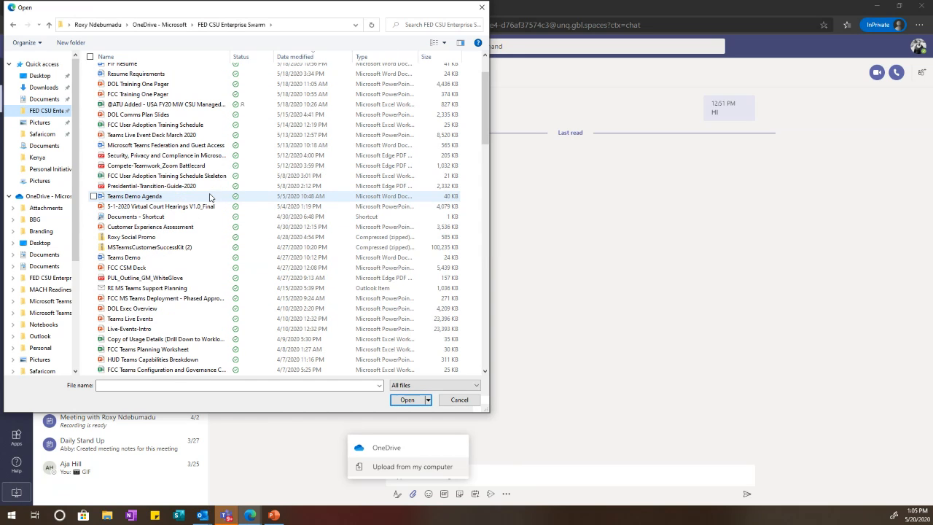
click(188, 260)
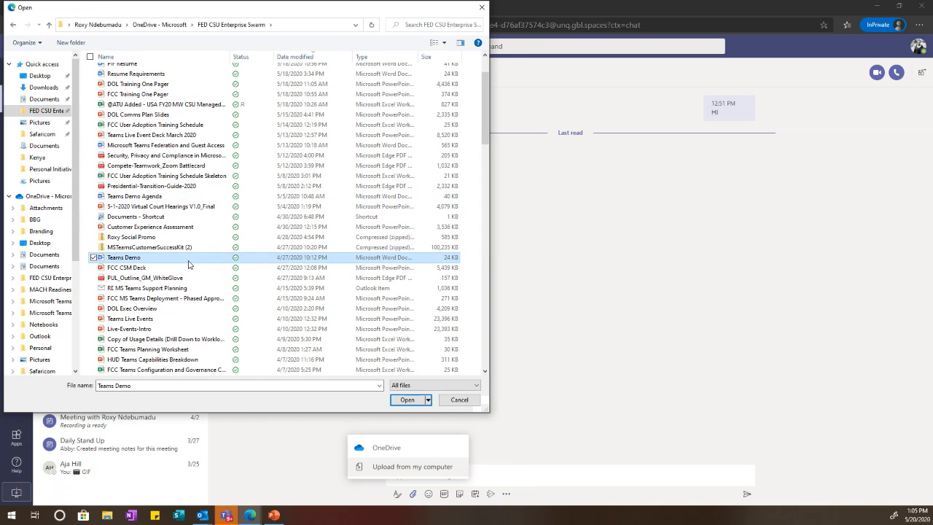
click(406, 400)
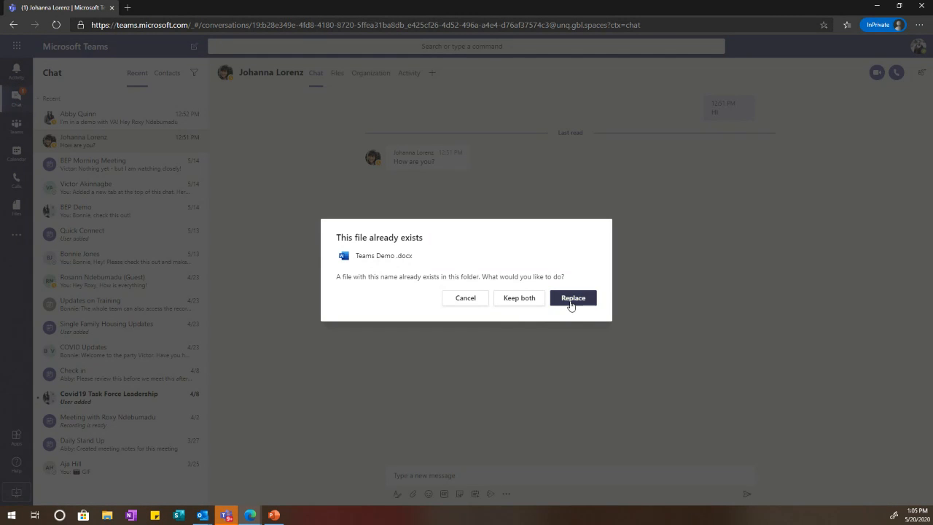
click(571, 301)
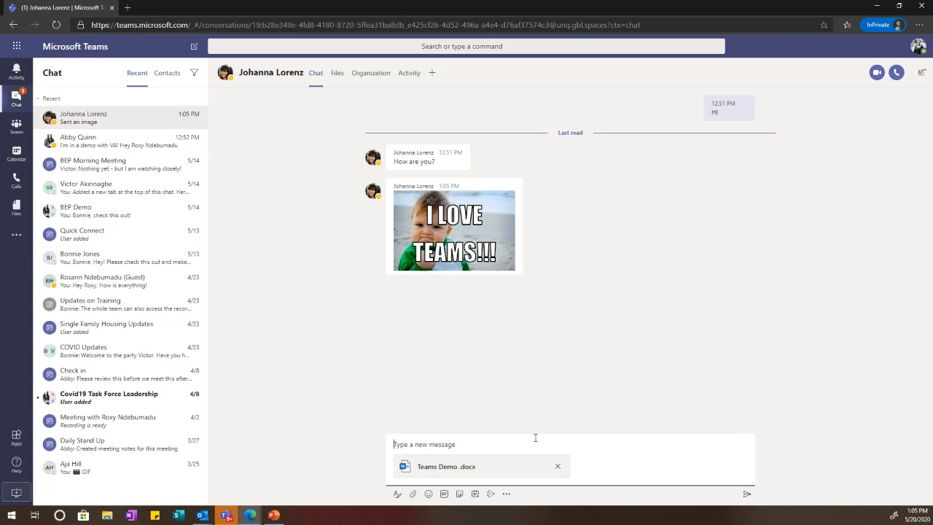
text(@joh)
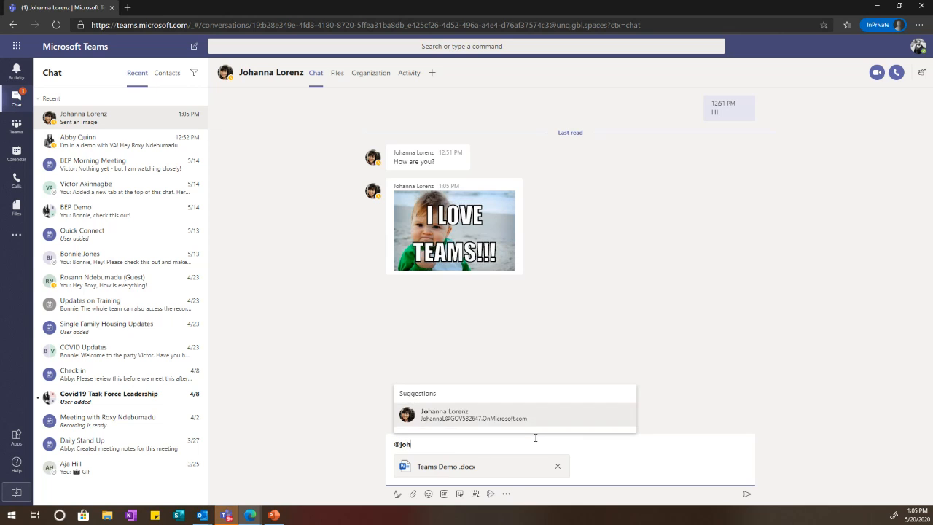
key(Return)
key(BackSpace)
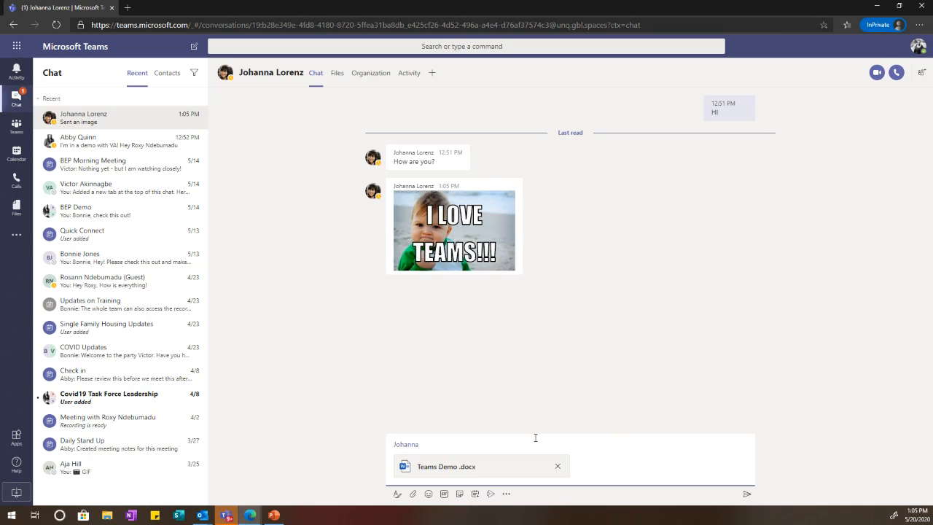
text(,)
text(chce)
key(BackSpace)
key(BackSpace)
key(BackSpace)
key(Return)
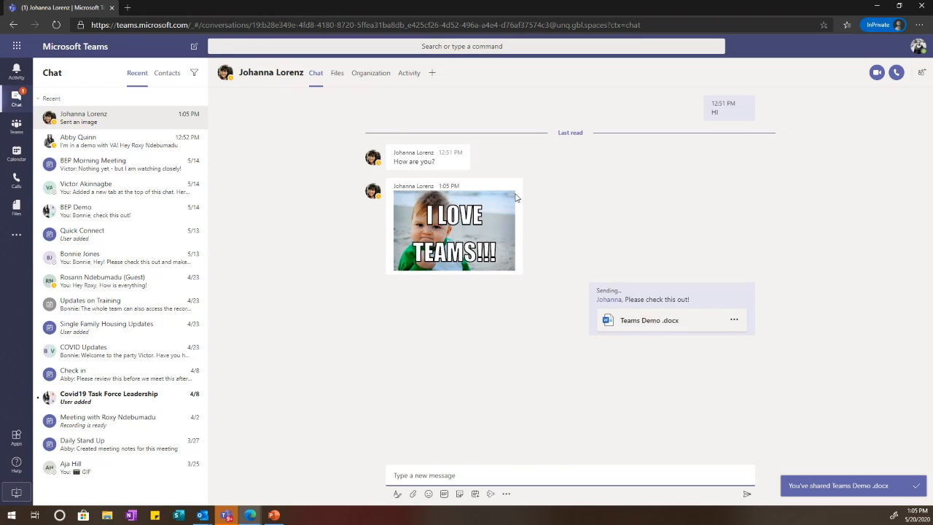
mouse_move(515, 197)
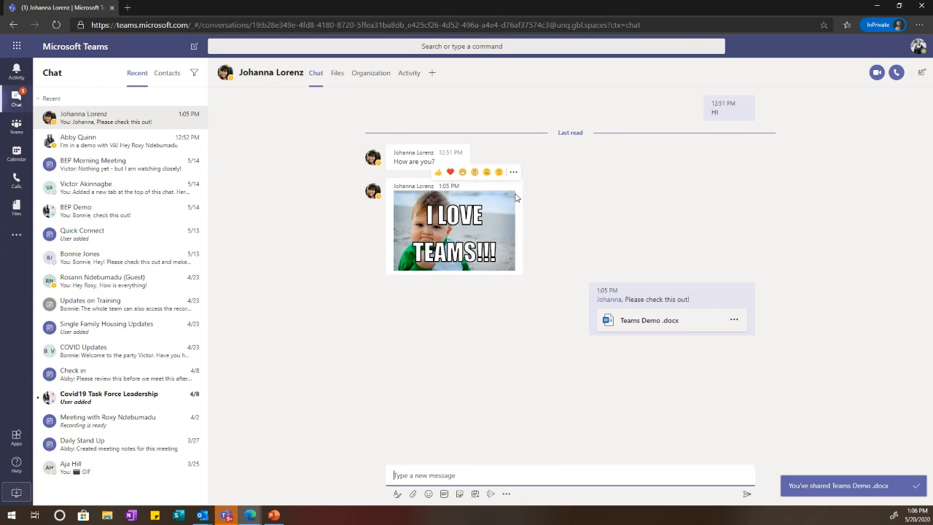
click(733, 320)
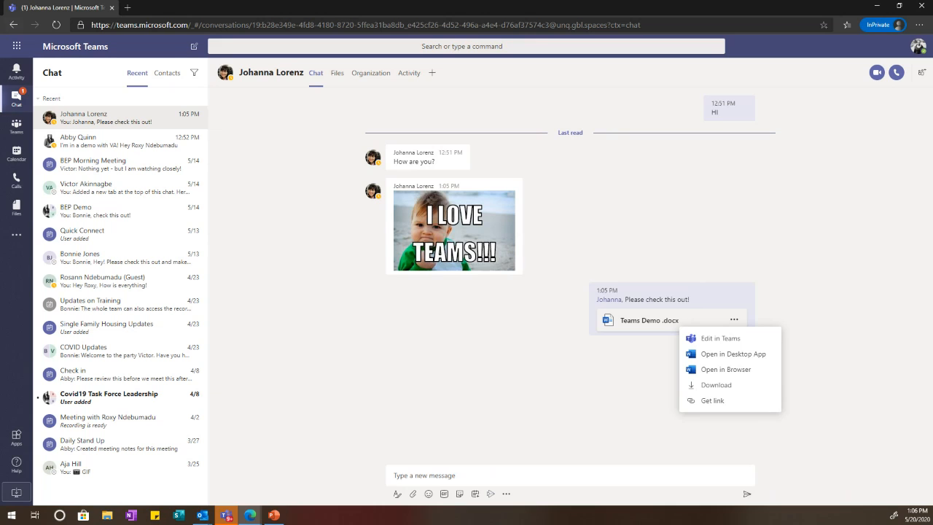
Step: Go to Teams and open Covid-19TaskForce's Policies for School Age Parents channel
click(16, 125)
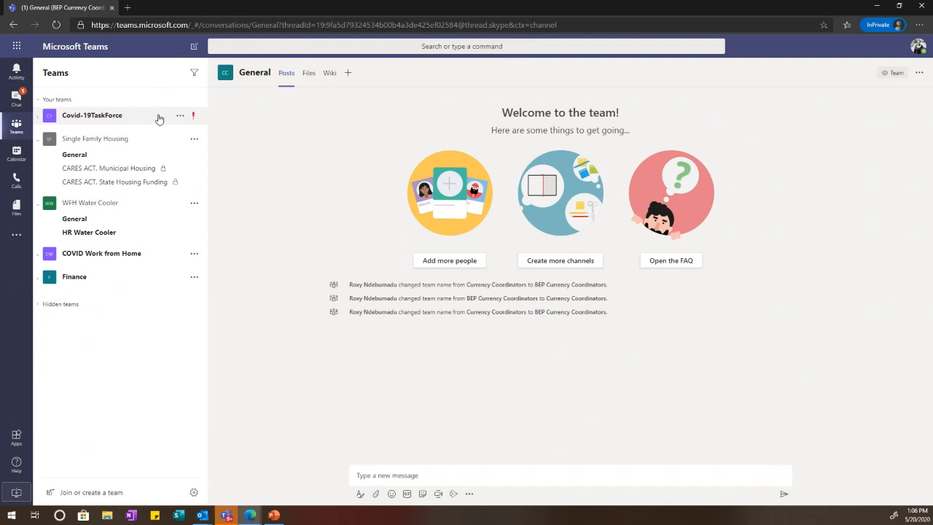
click(129, 117)
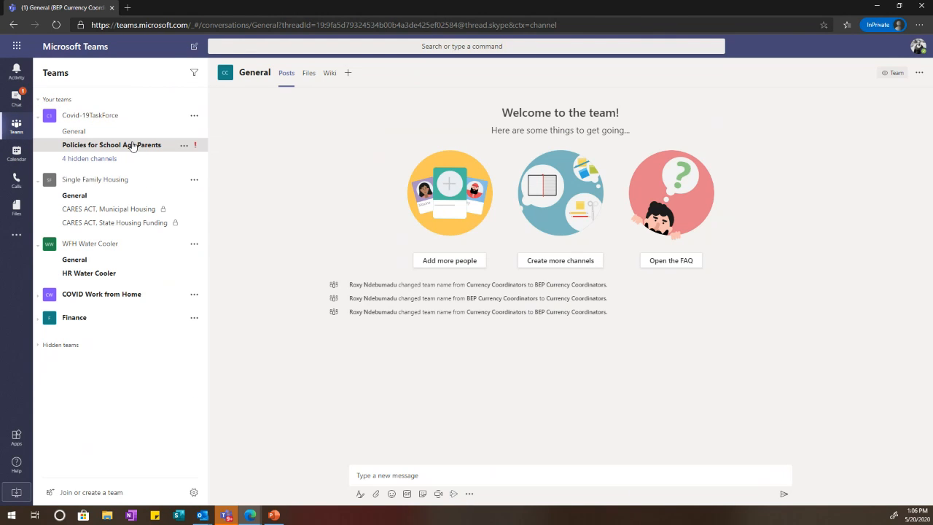
click(132, 146)
Step: Start a new channel post, preview Teams Demo .docx from recent files, then close the viewer
click(406, 474)
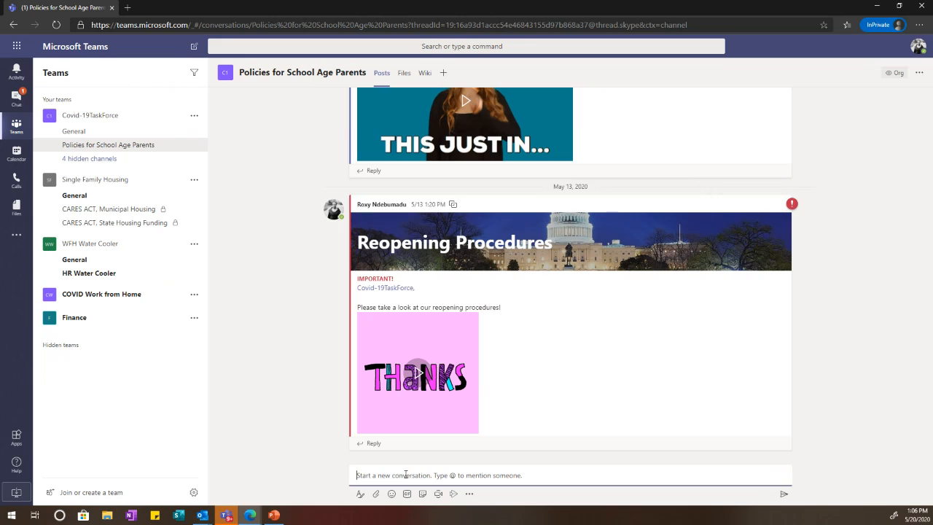
click(376, 493)
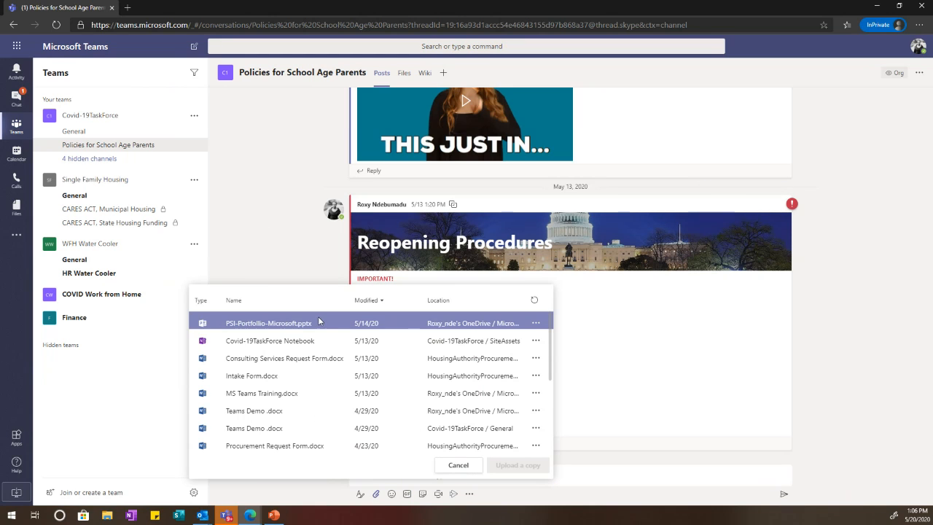
click(367, 346)
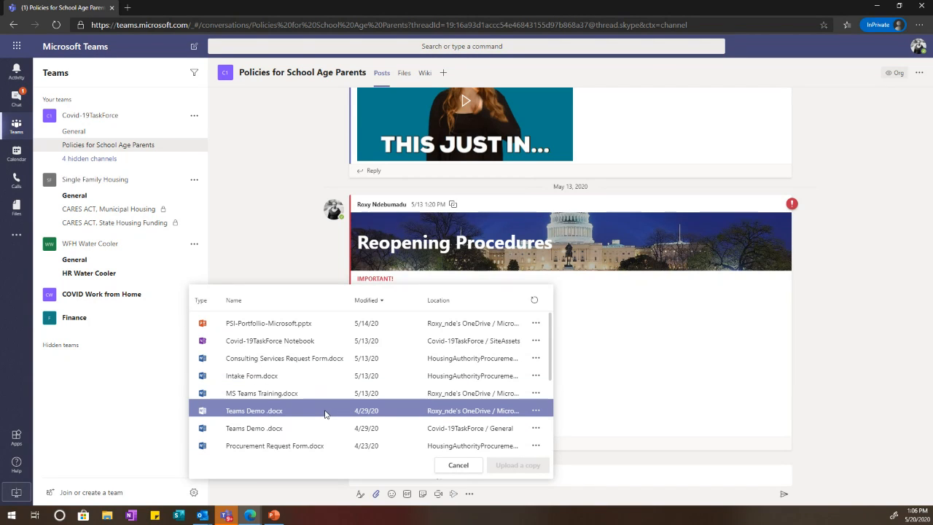
click(262, 411)
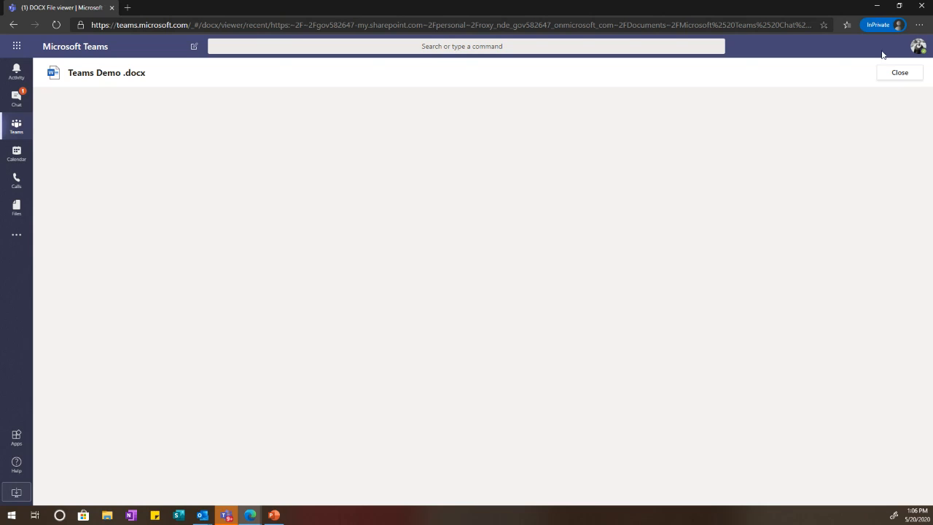
click(888, 75)
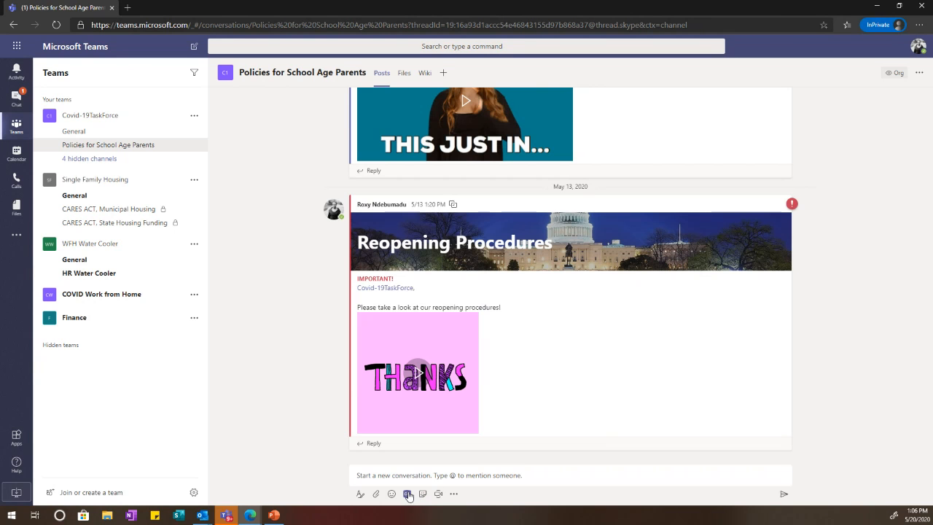
Step: Attach Teams Demo .docx from the computer to a new channel post
click(376, 494)
click(382, 468)
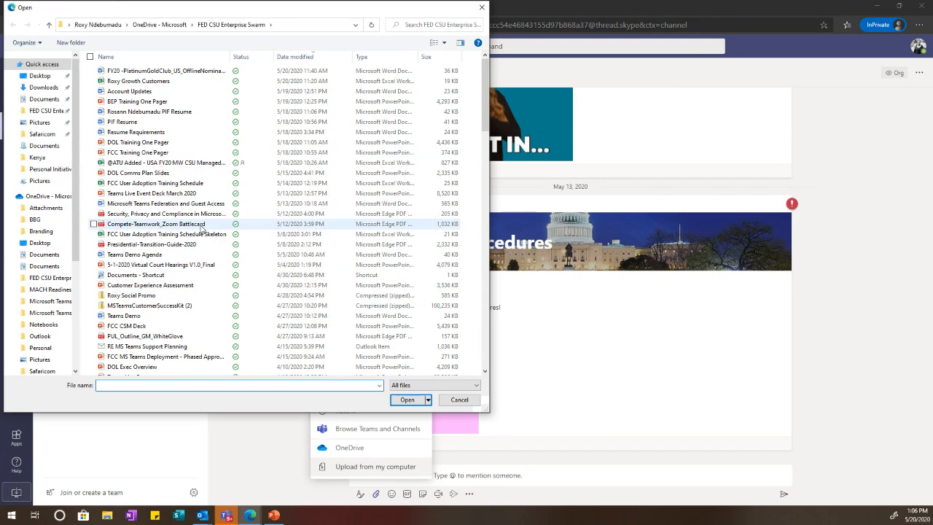
scroll(153, 222, down, 1)
click(144, 288)
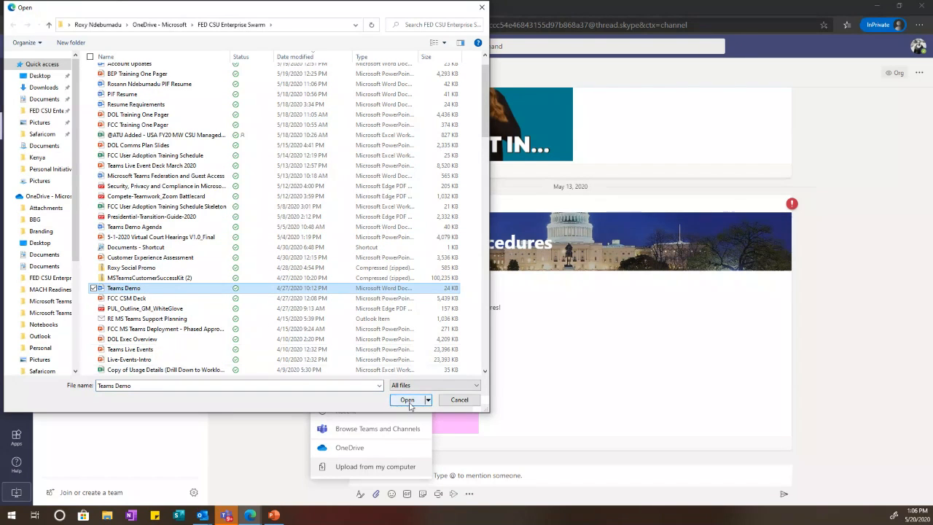
click(408, 401)
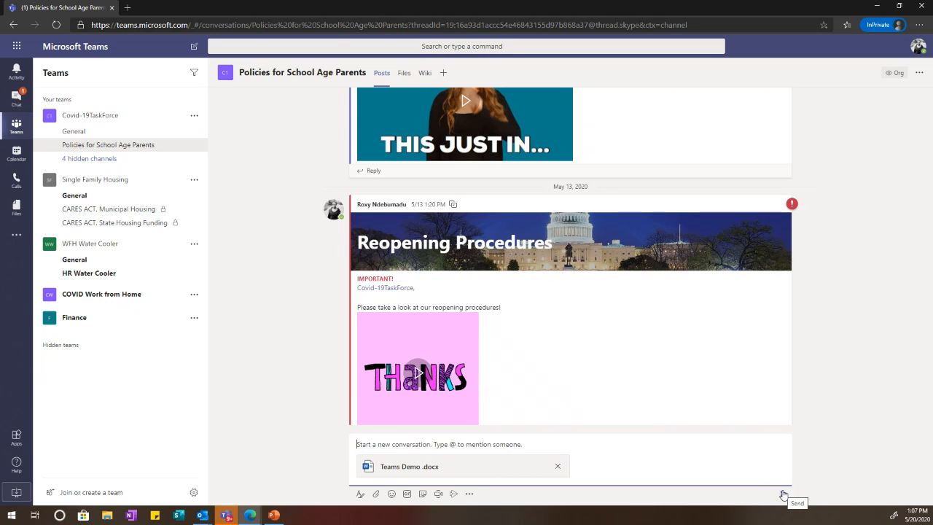
text(@joh)
key(Return)
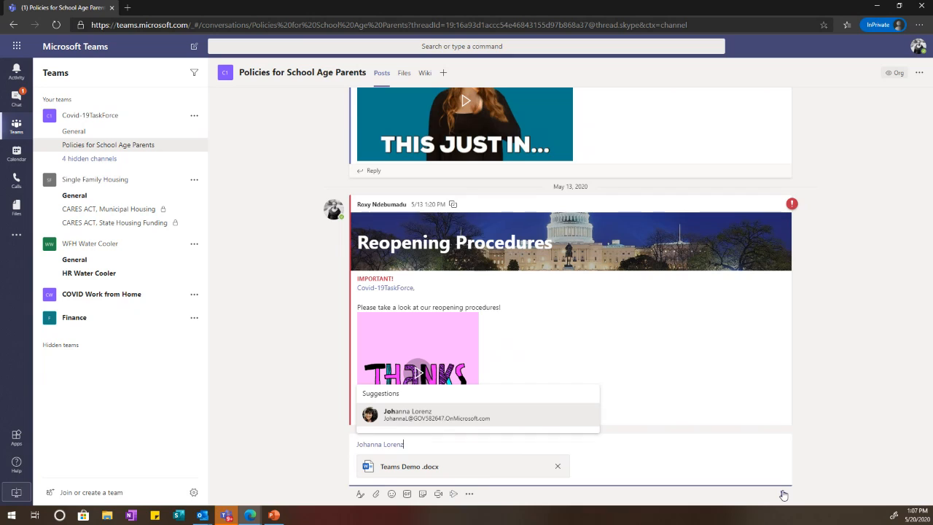
key(BackSpace)
text(, )
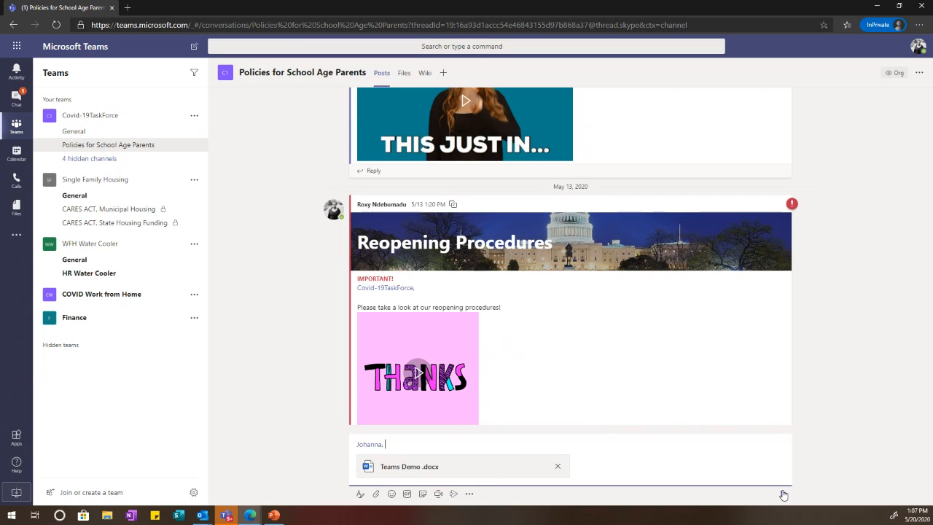
text(Pleasse)
key(BackSpace)
text(se check this out!)
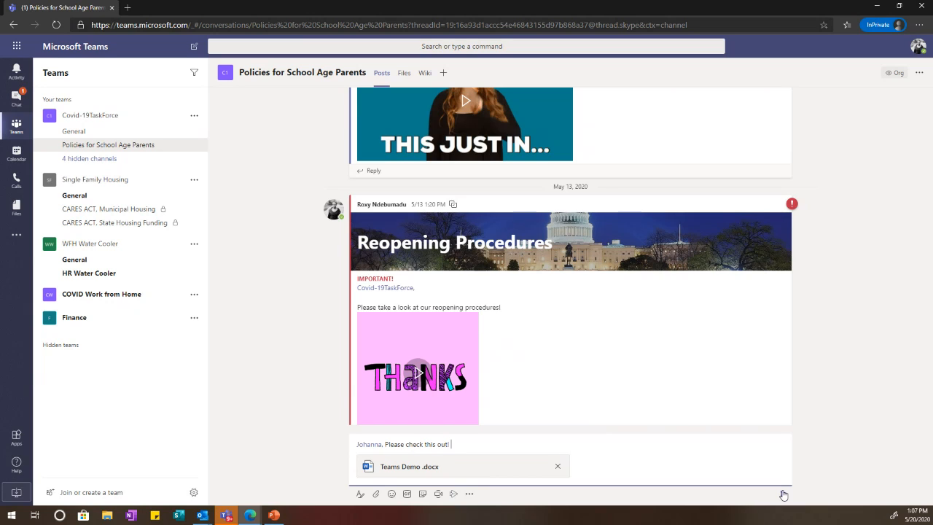
click(784, 495)
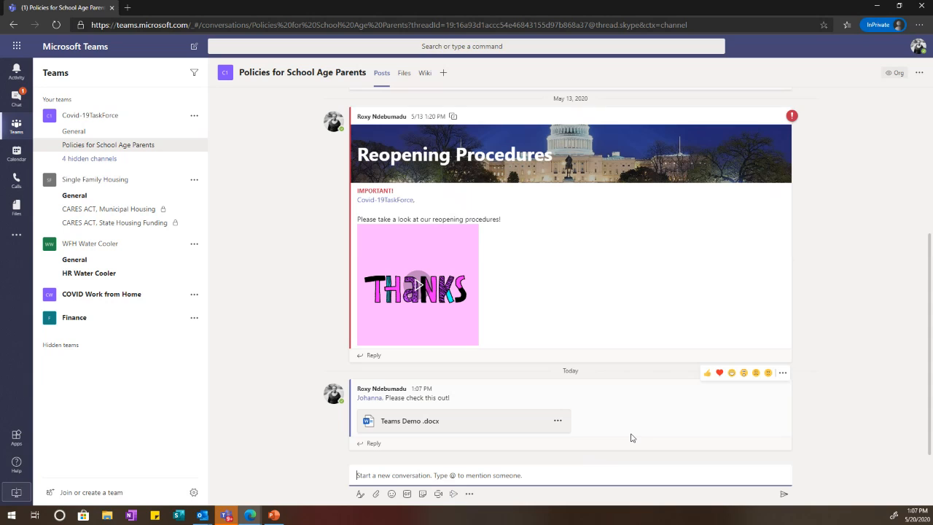
Step: From the channel's Files tab, open Teams Demo .docx's library in SharePoint
click(559, 421)
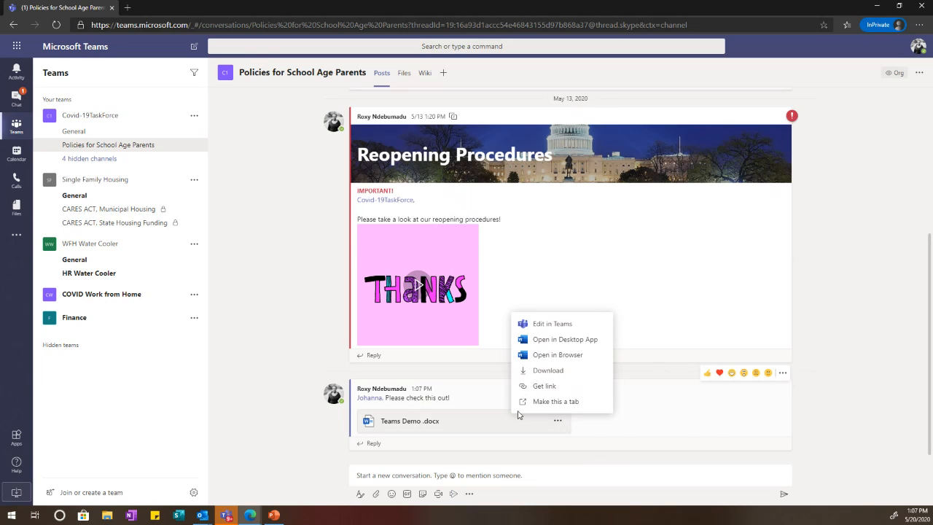
click(400, 79)
click(404, 72)
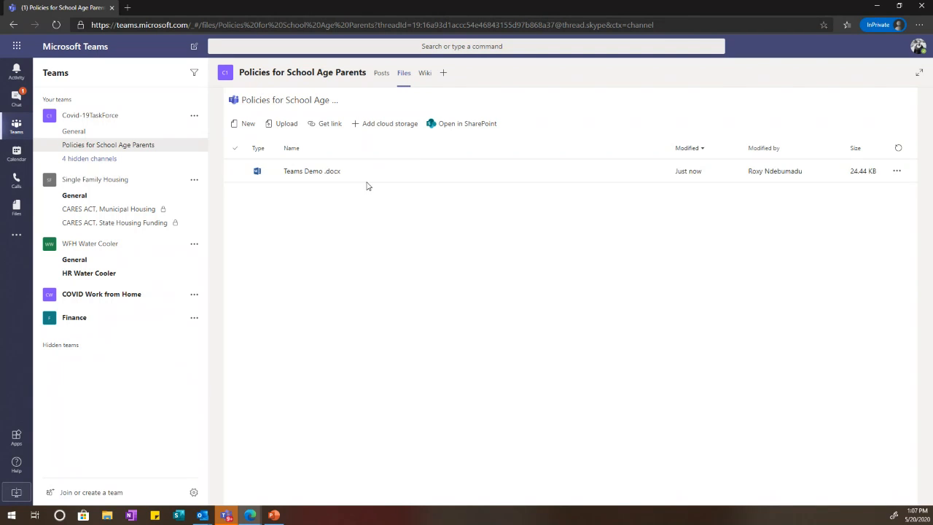
click(760, 172)
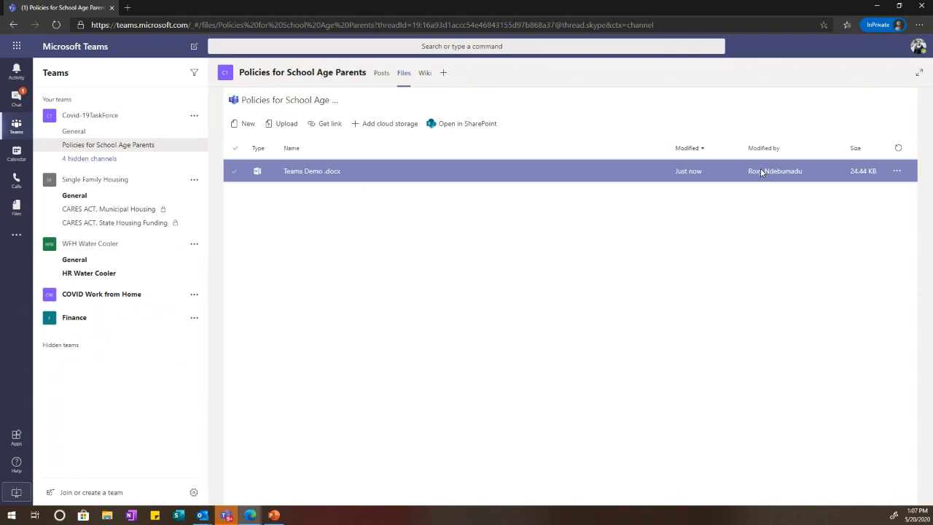
click(897, 171)
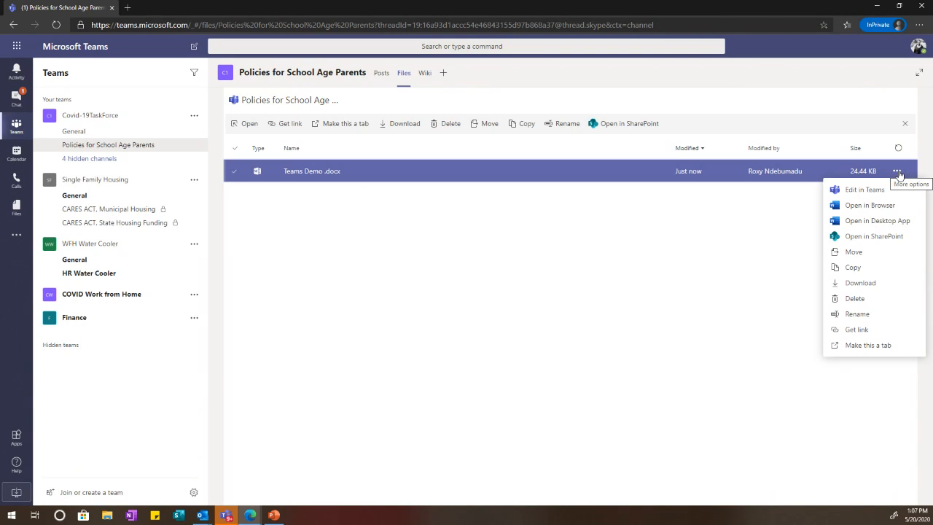
click(889, 237)
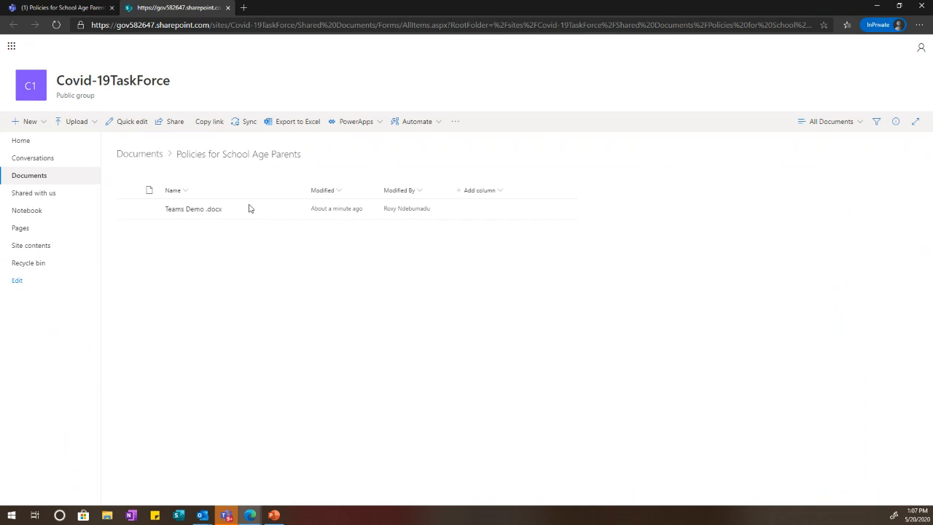
Step: Check Teams Demo .docx's version history in SharePoint, then return to the Teams browser tab
click(295, 213)
click(294, 212)
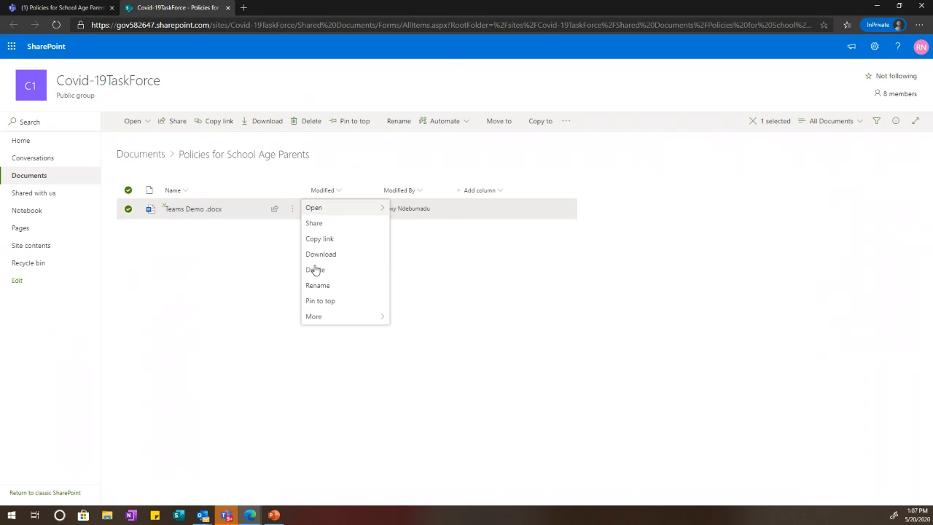
click(330, 398)
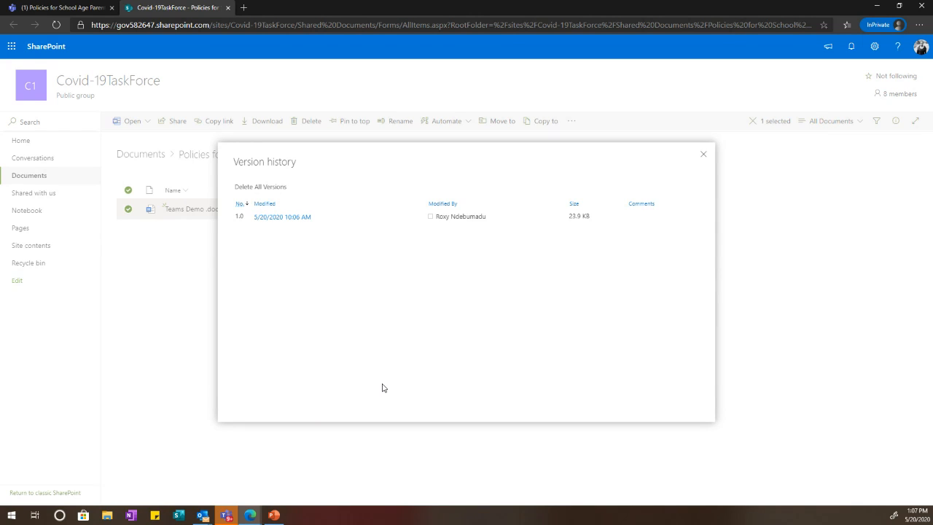
click(703, 156)
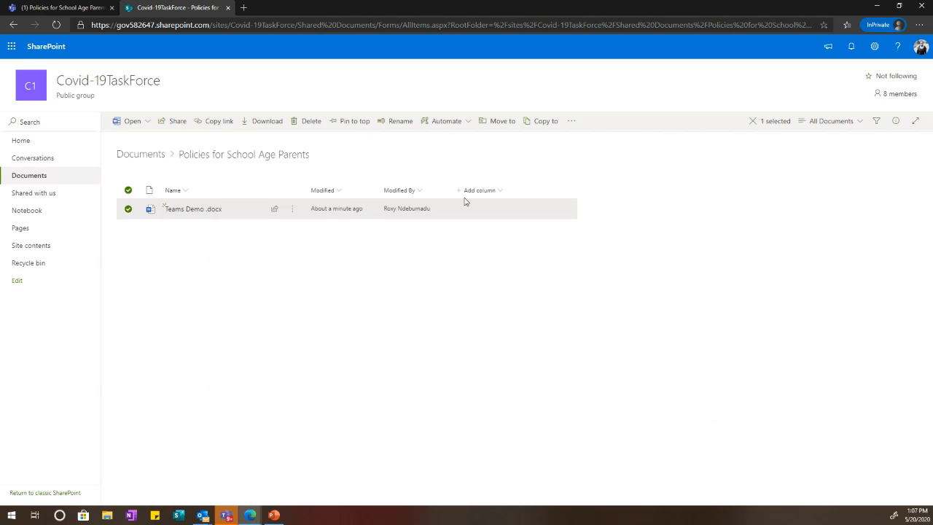
click(292, 216)
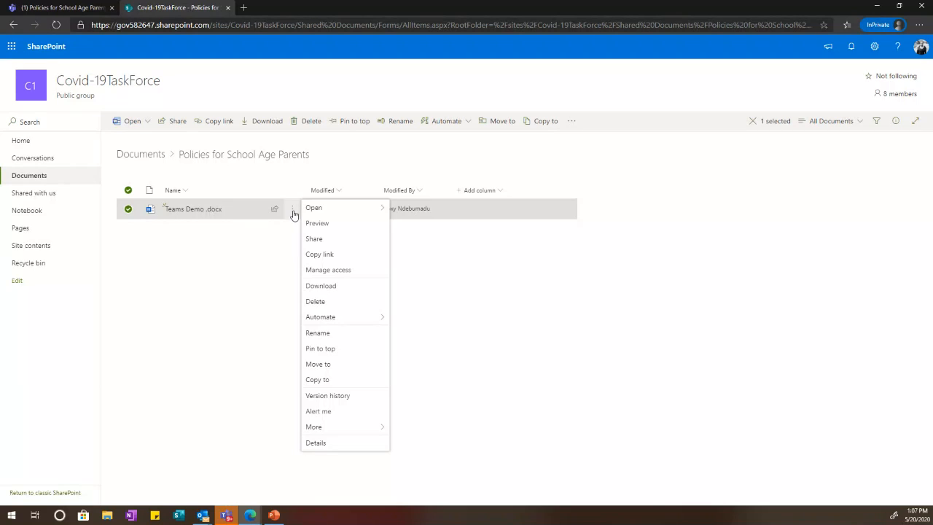
click(76, 10)
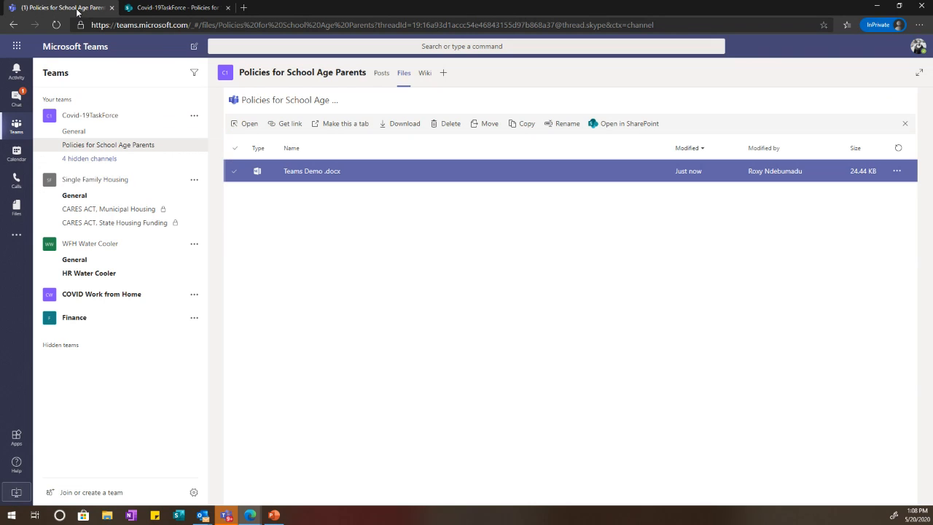
click(15, 91)
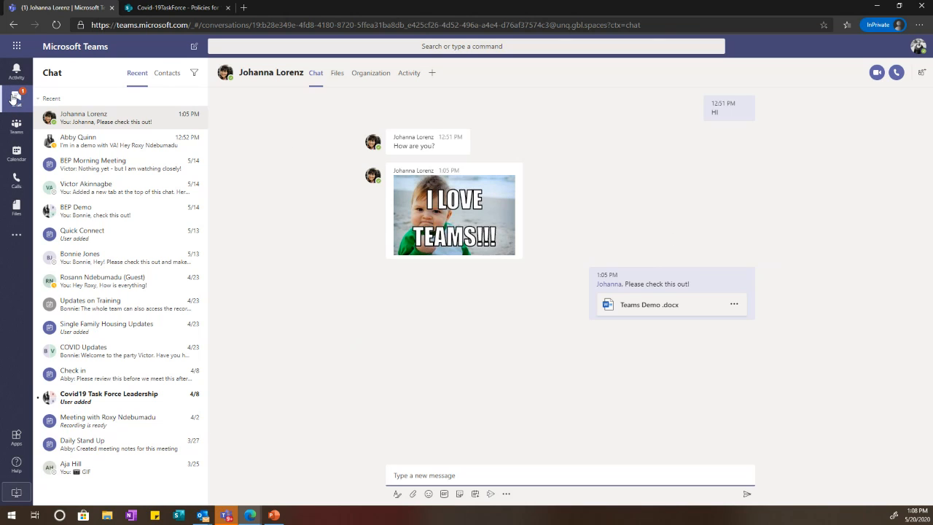
Step: Choose Edit in Teams from the ... menu of the chat's Teams Demo .docx file card
click(734, 305)
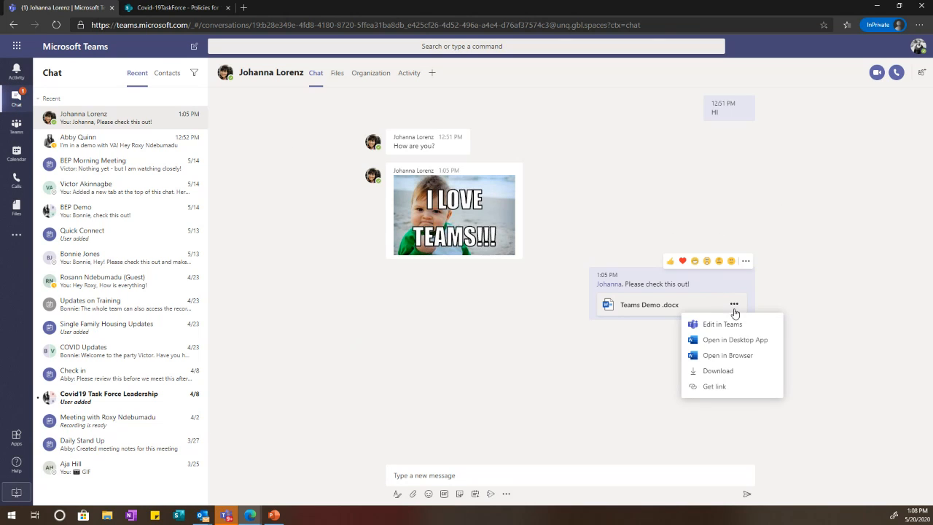
click(625, 376)
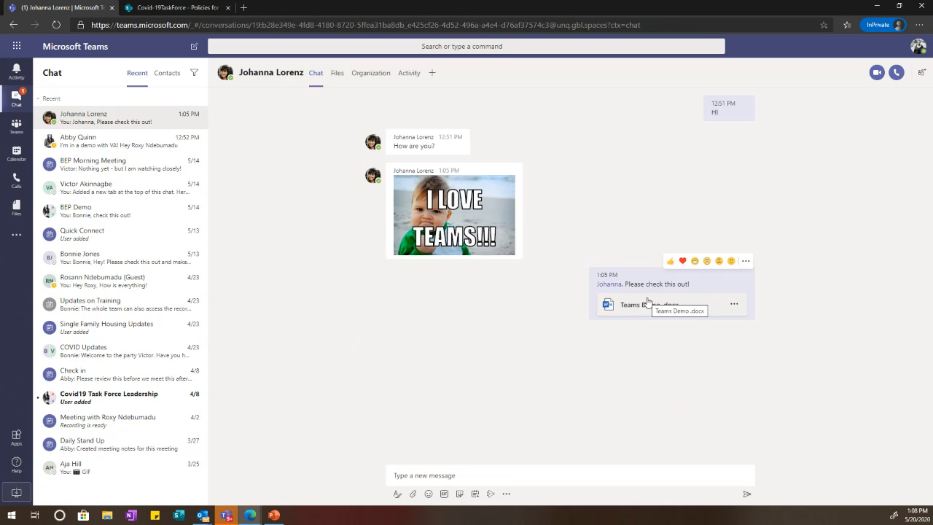
click(735, 306)
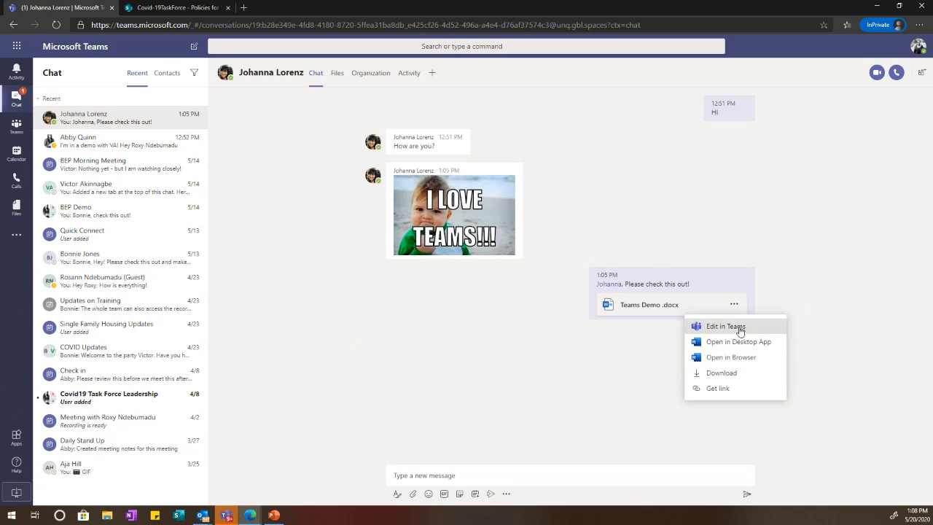
click(736, 327)
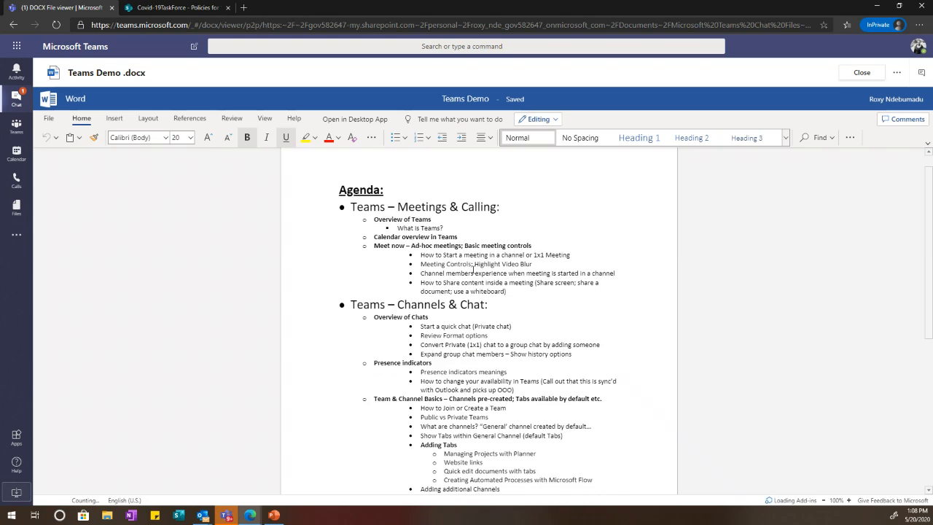
Step: Show the document's Comments pane, start a new comment, then close the pane
scroll(472, 258, down, 5)
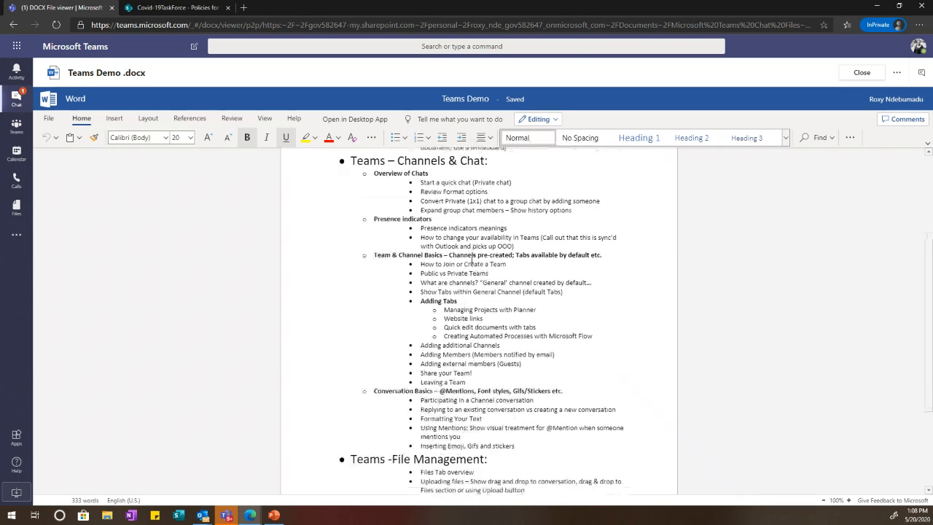
click(898, 119)
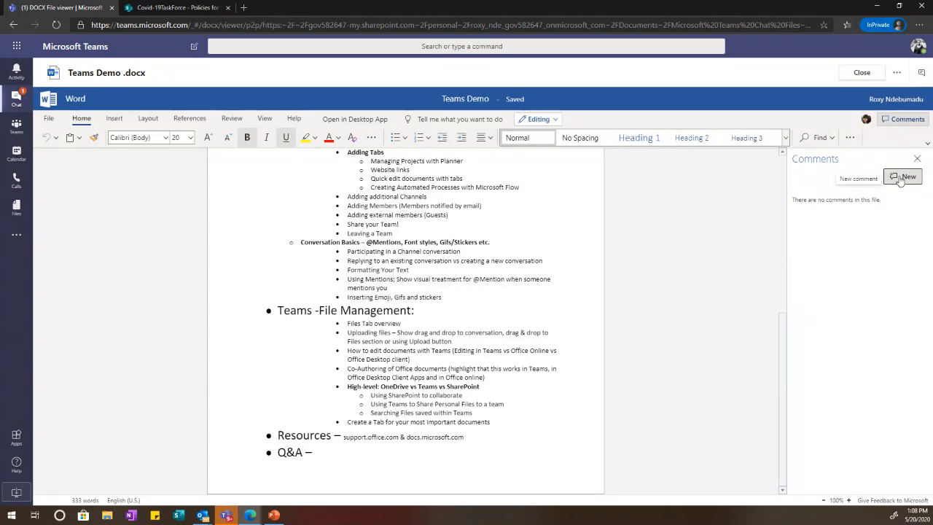
click(892, 181)
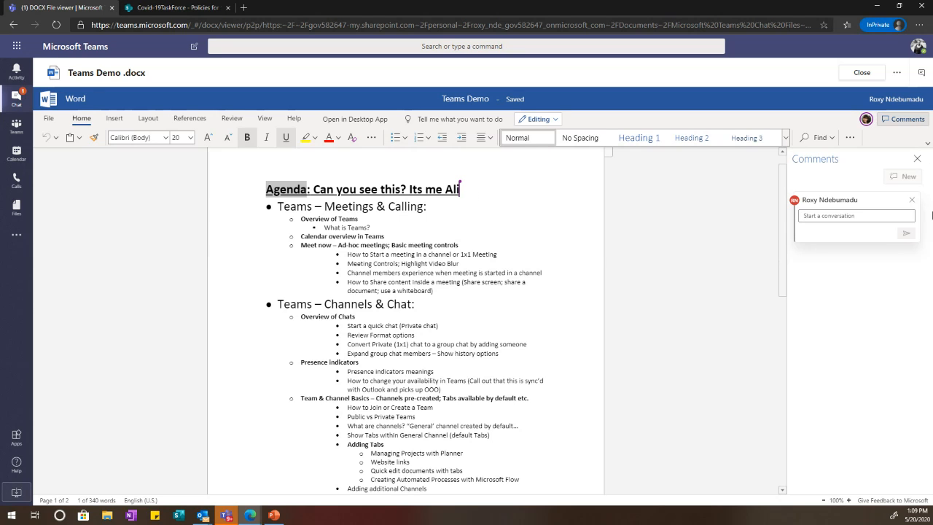
click(917, 158)
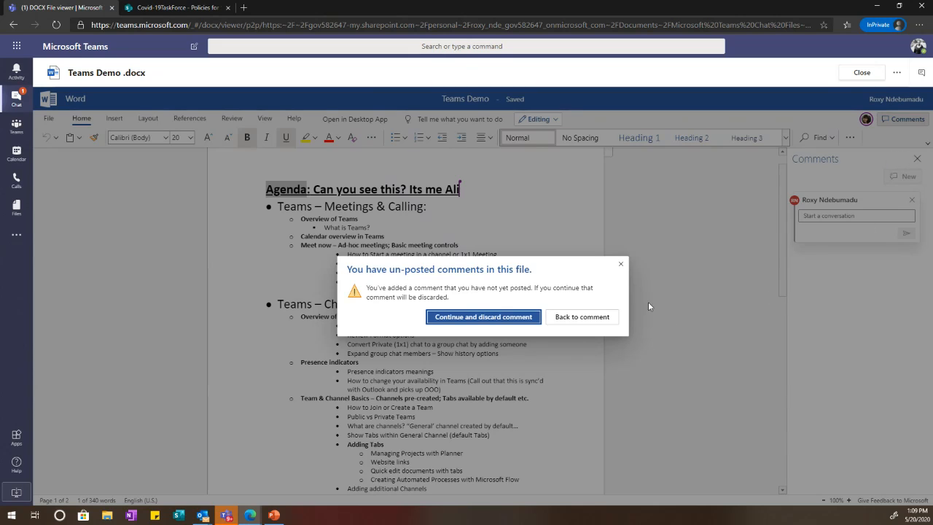
Step: Type "(Can you see me now)" at the end of the Teams – Meetings & Calling: bullet
click(621, 264)
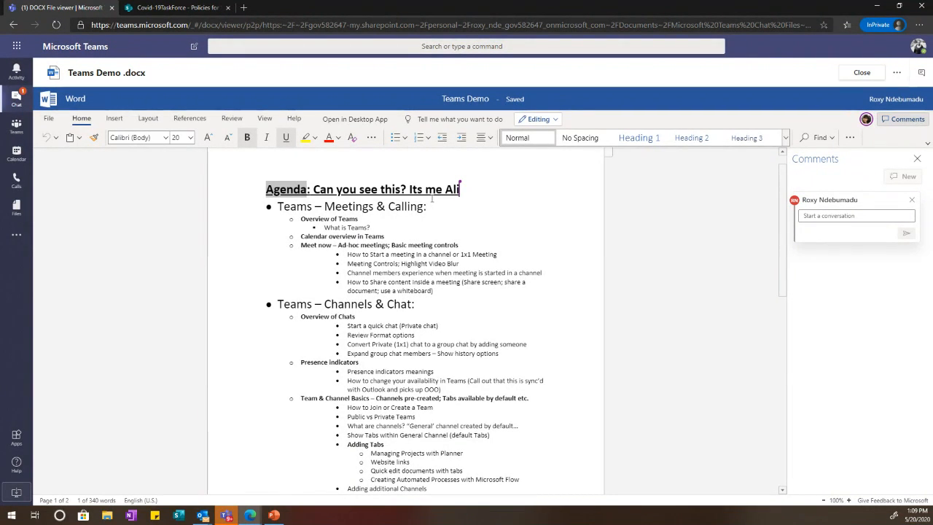
click(455, 192)
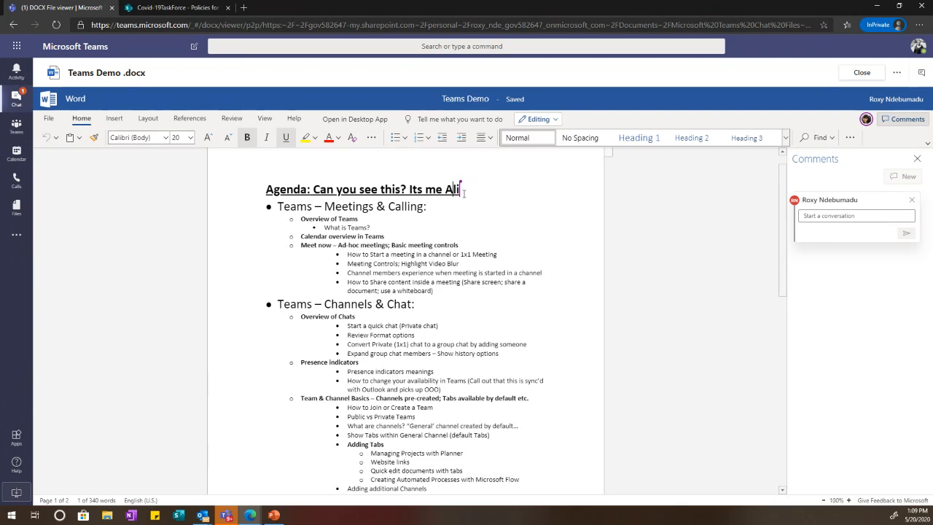
mouse_move(460, 189)
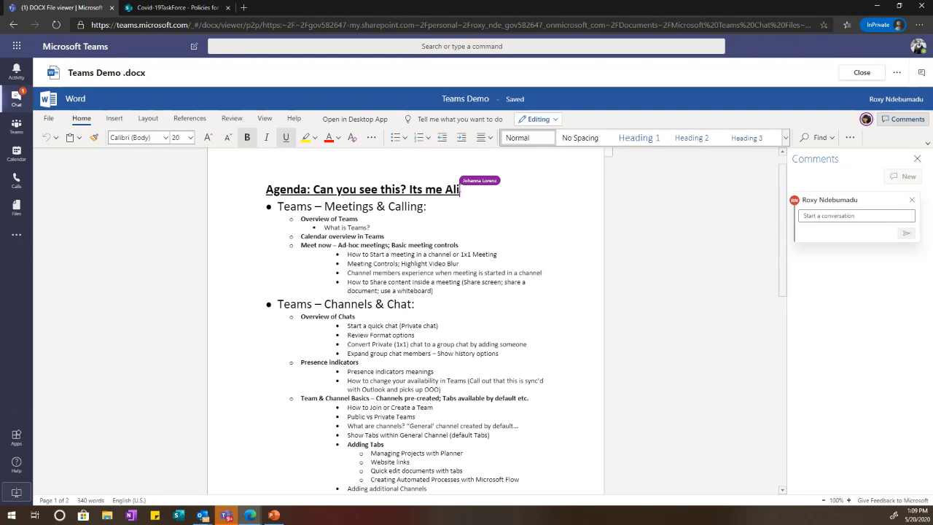
click(442, 202)
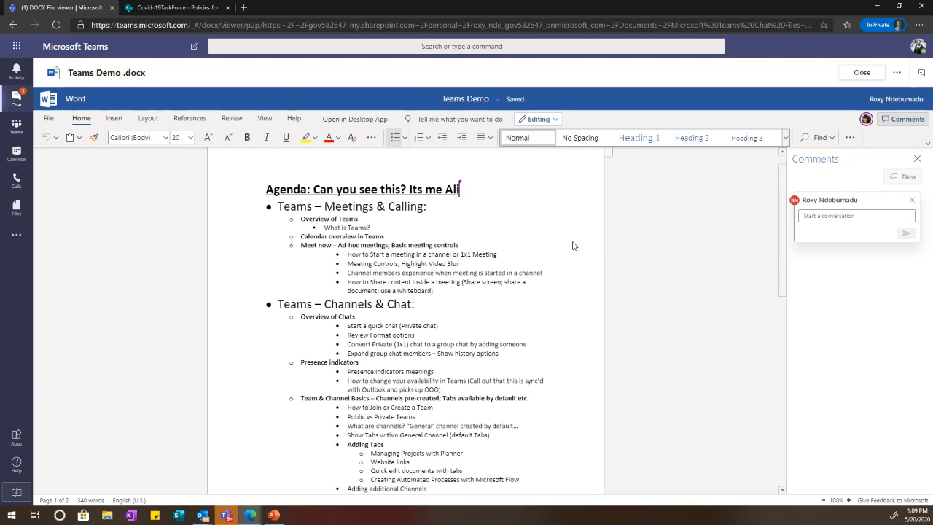
text((Can you s)
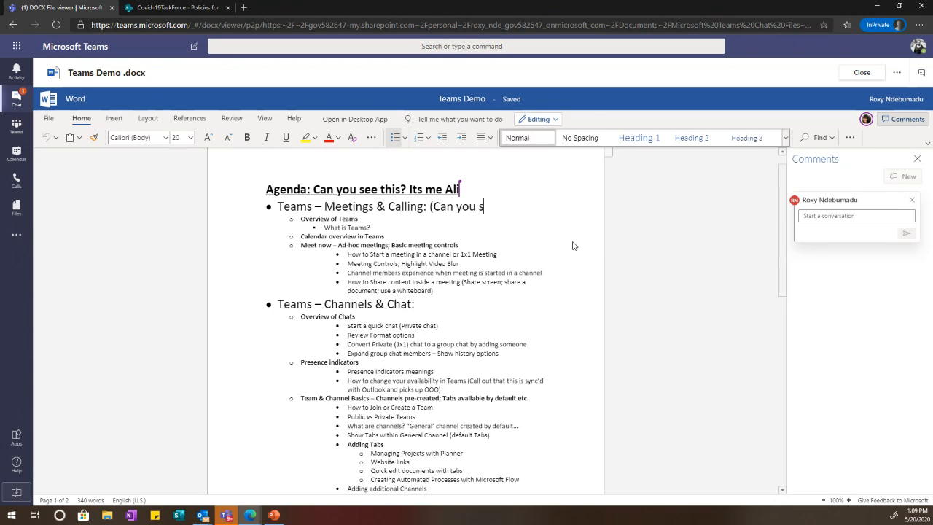
text(ee me n)
key(BackSpace)
text(me now))
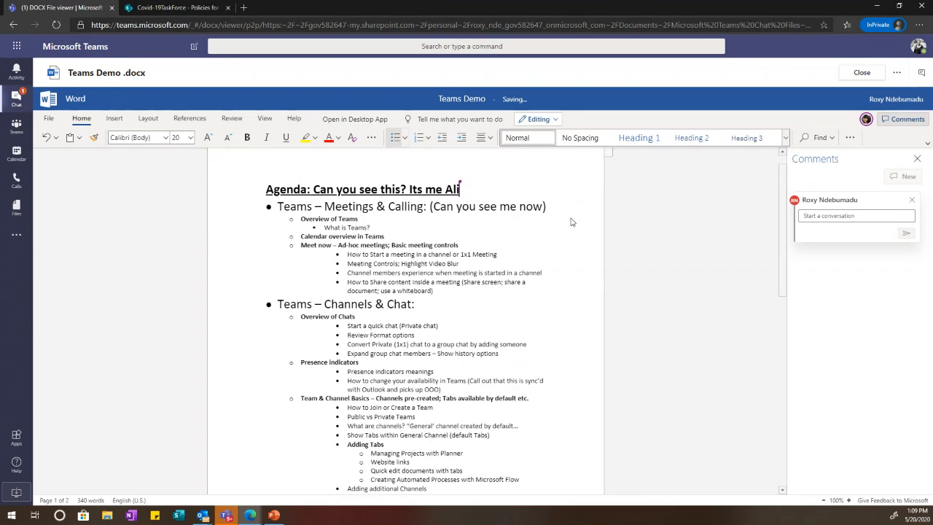
scroll(571, 222, up, 1)
click(493, 252)
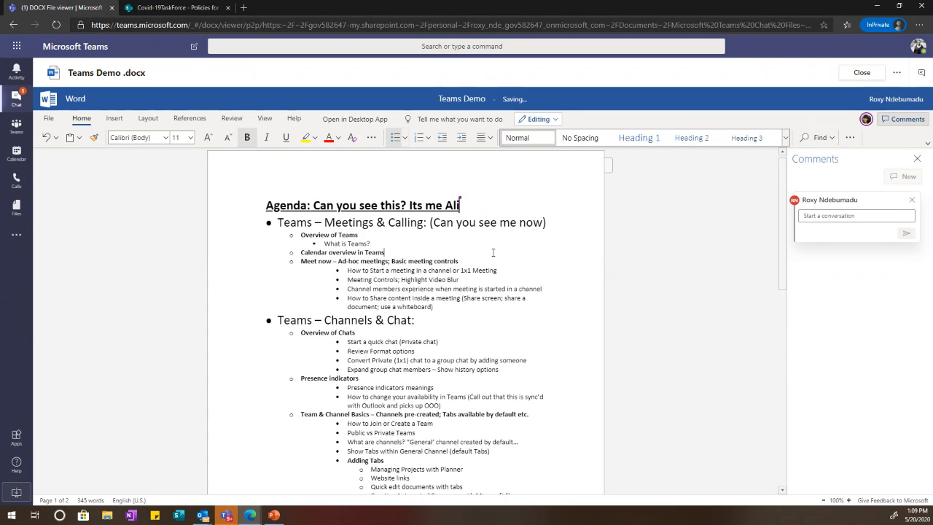
click(558, 224)
mouse_move(465, 201)
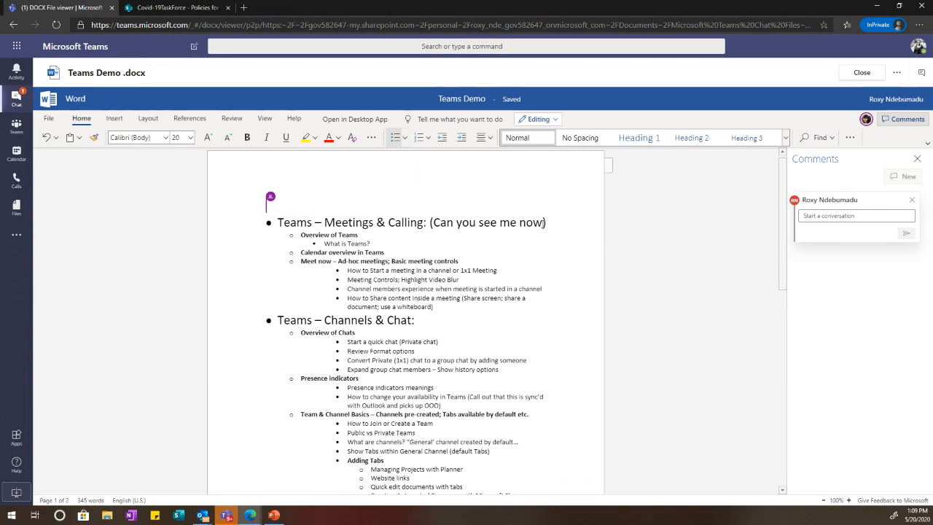
Step: Delete the '(Can you see me now)' note from the Teams – Meetings & Calling heading
drag(557, 222, 429, 222)
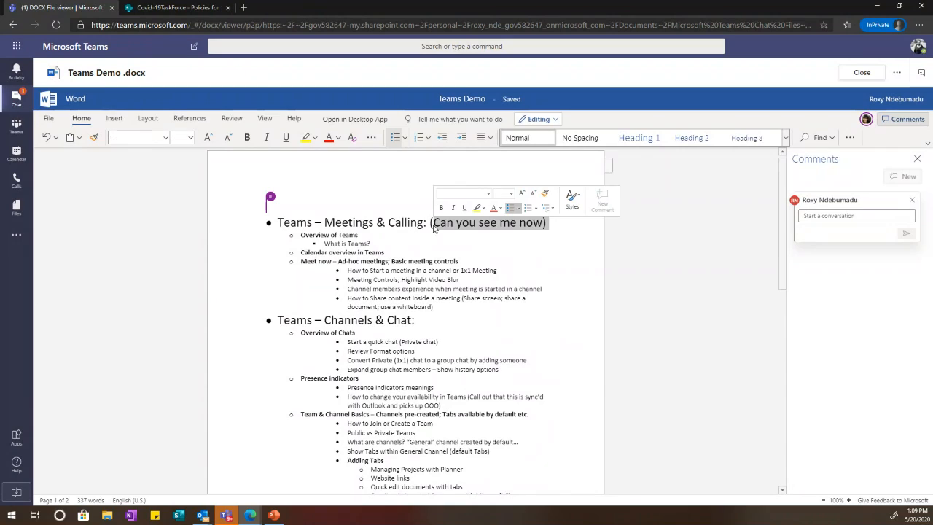
key(BackSpace)
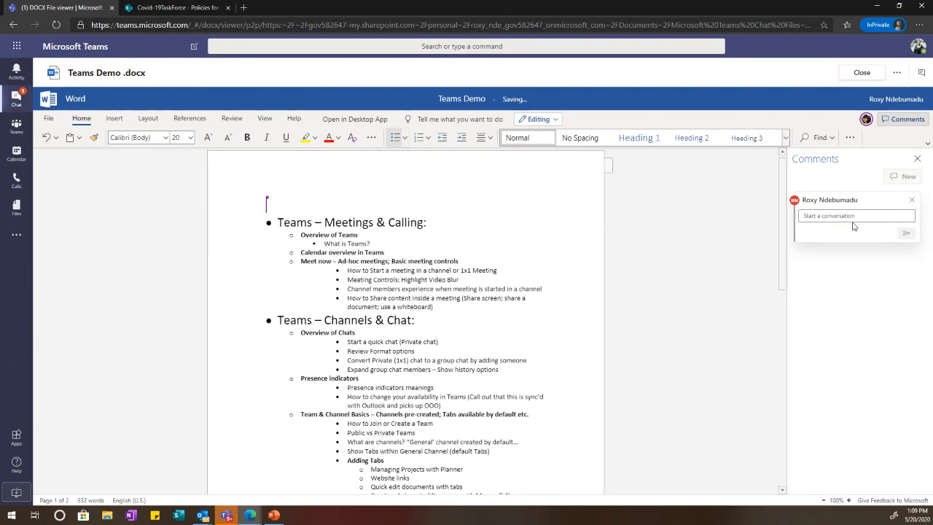
click(847, 215)
Step: Return to the unposted comment draft and select the Teams – Channels & Chat heading line
click(918, 159)
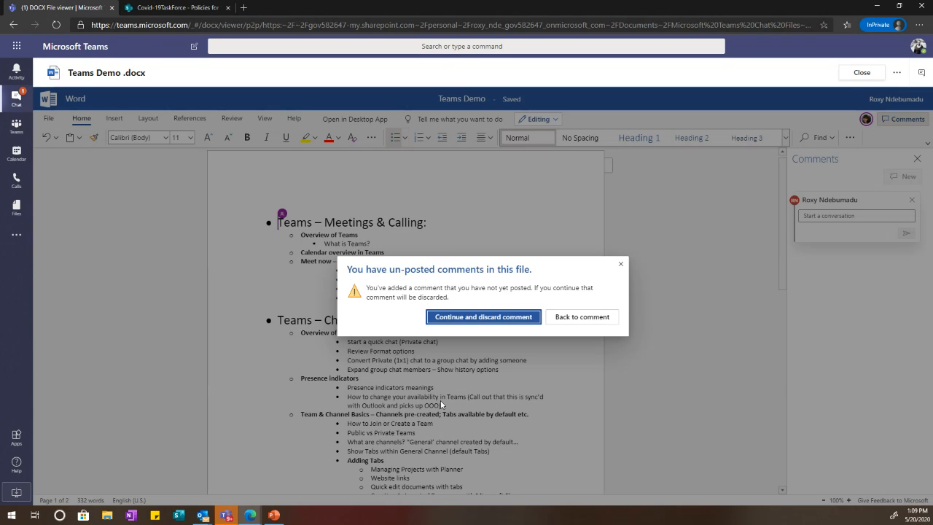
click(582, 317)
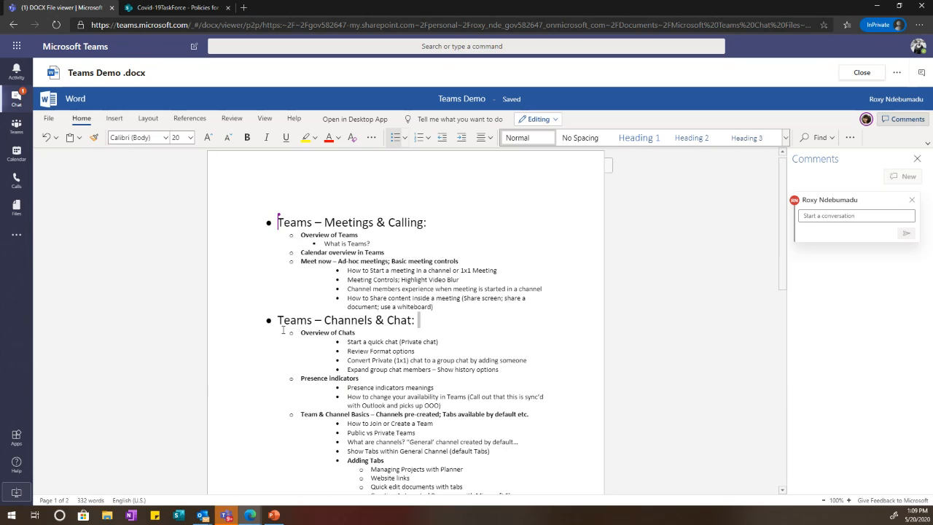
triple_click(447, 324)
Step: Discard the empty draft comment and select the Teams – Channels & Chat heading text
click(913, 199)
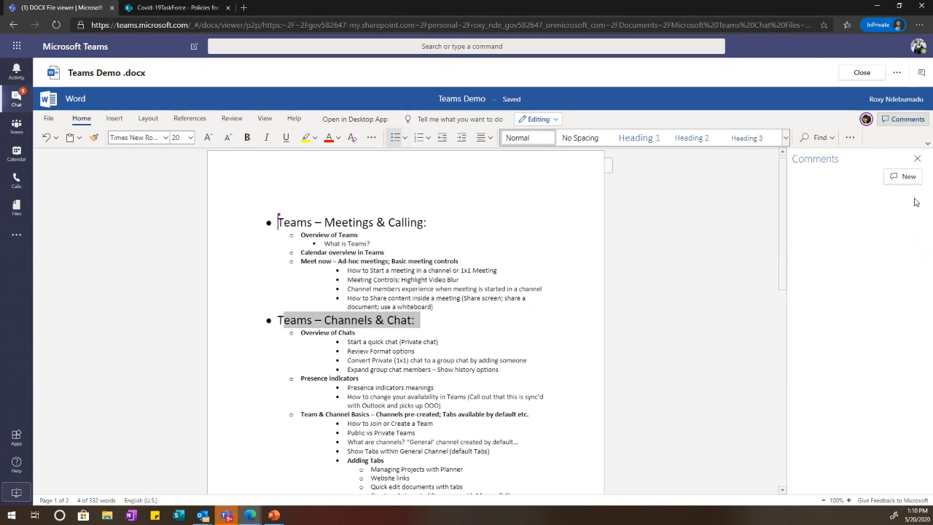
click(437, 323)
drag(437, 324, 277, 323)
Step: Post the comment 'Check this title out. Not sure about it!', then hide comments and close the document
click(906, 177)
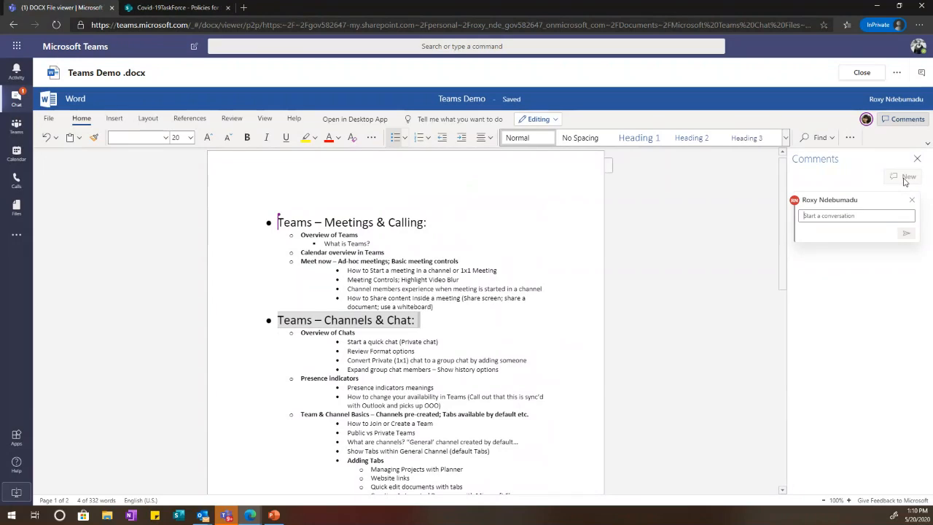
text(Cha)
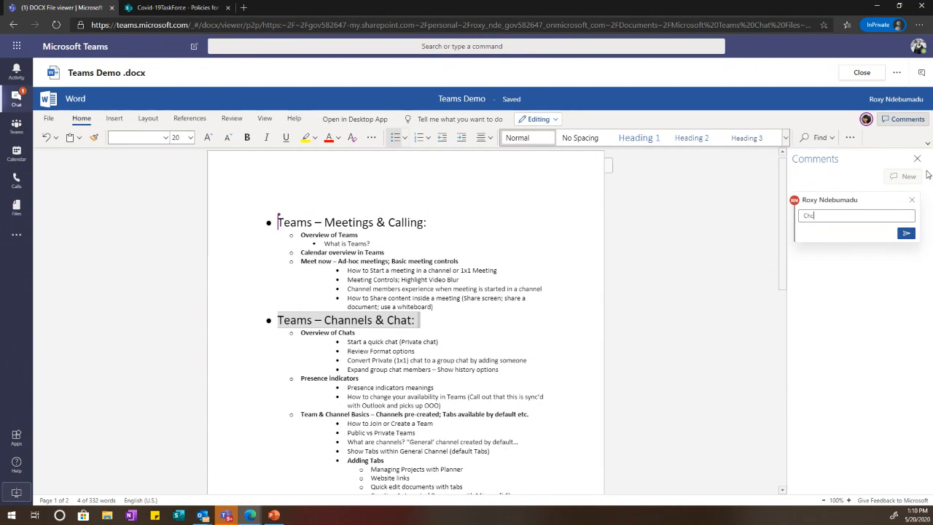
text(ceck this title out. N)
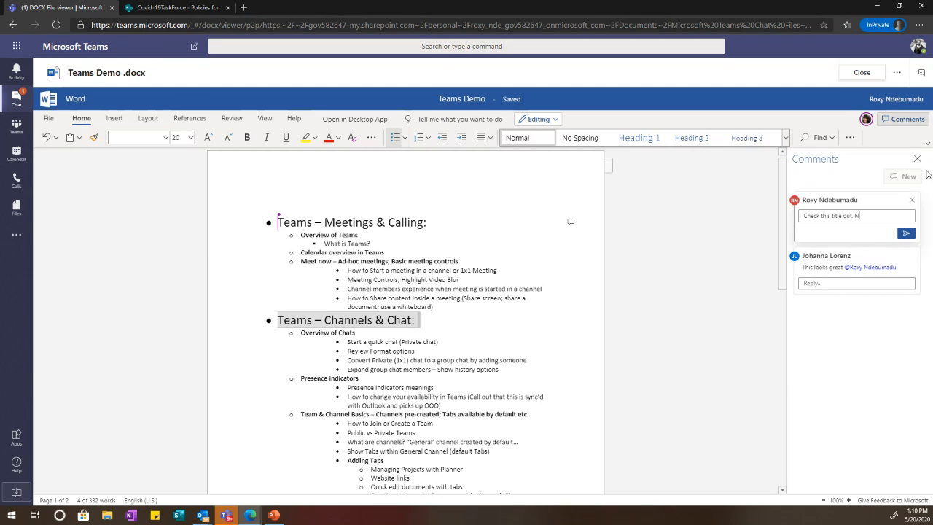
text(ot sure able you)
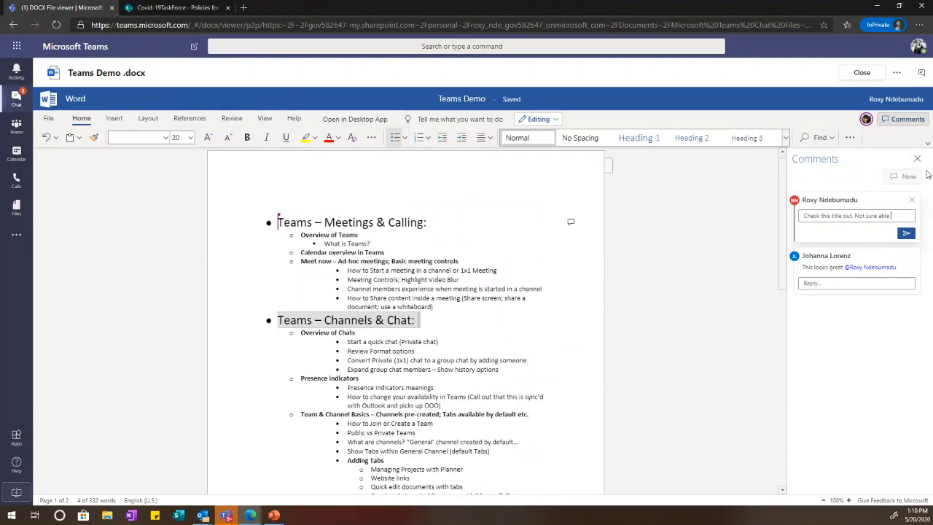
key(BackSpace)
key(BackSpace)
key(BackSpace)
key(BackSpace)
key(BackSpace)
key(BackSpace)
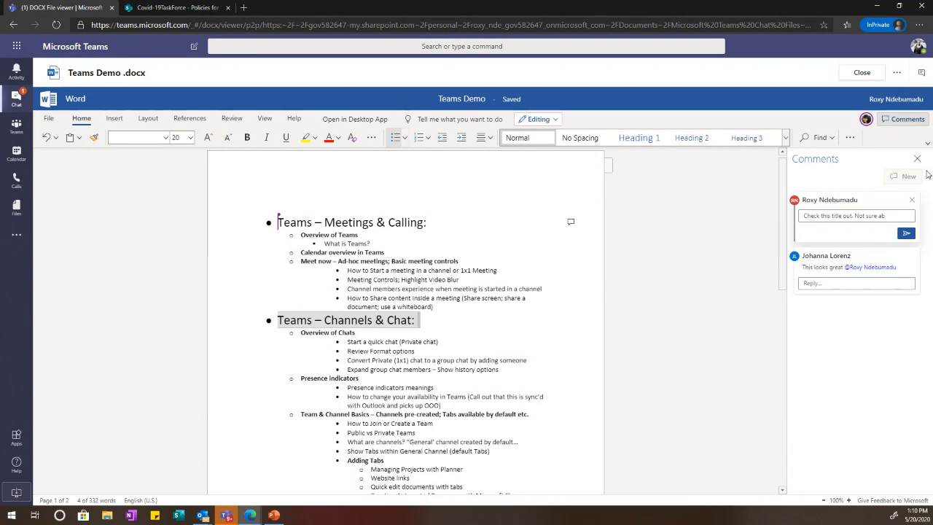
text(out it!)
key(Return)
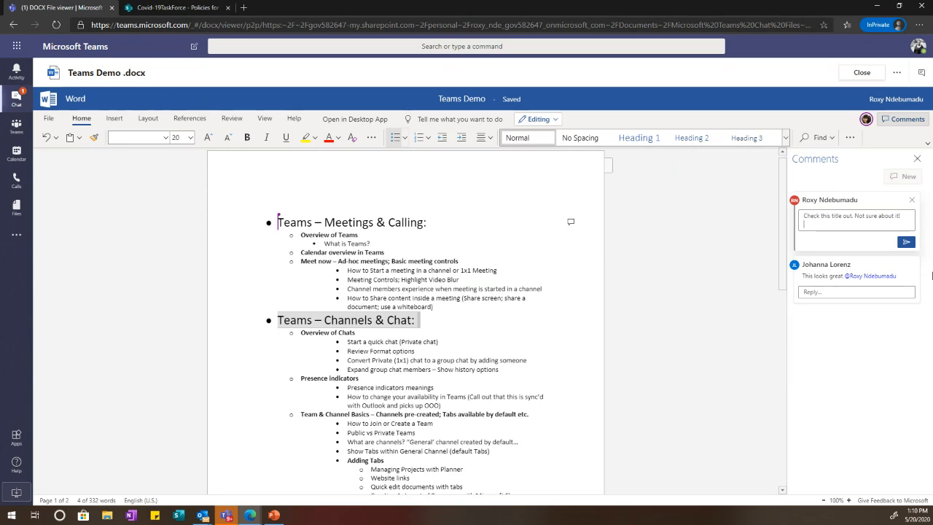
click(906, 242)
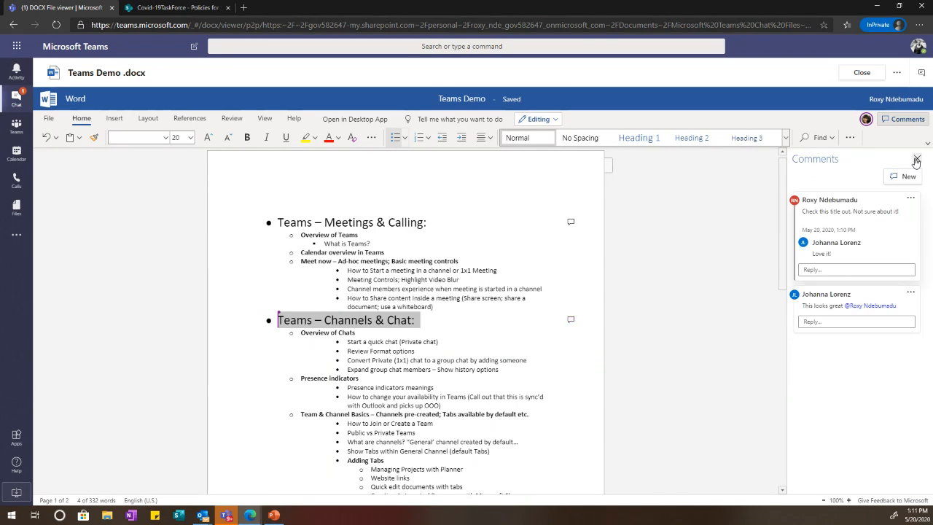
click(916, 160)
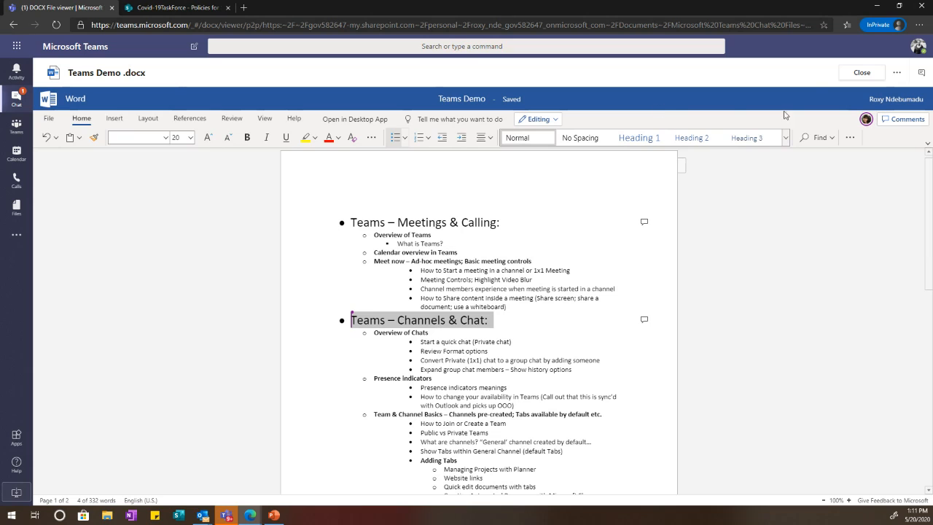
click(867, 73)
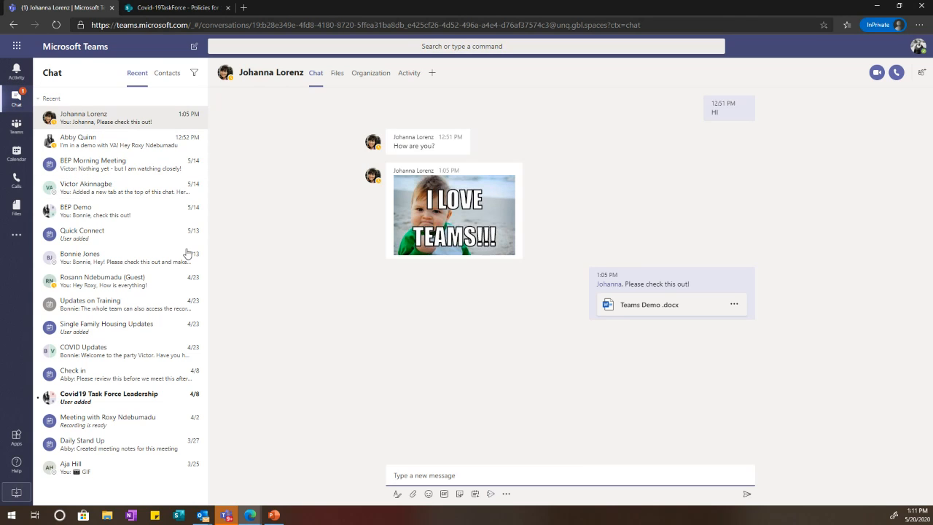
Step: Open Covid-19TaskForce's General channel and expand the new post box with formatting and subject
click(16, 127)
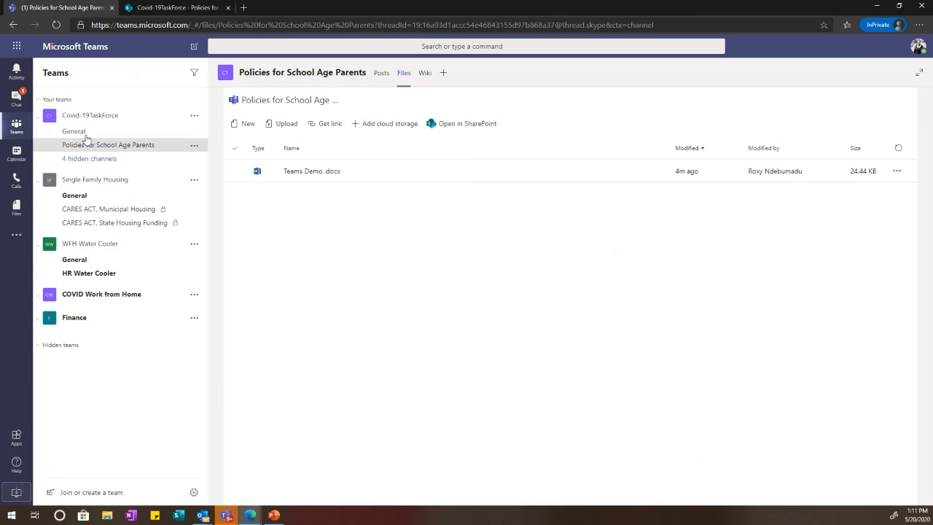
click(112, 132)
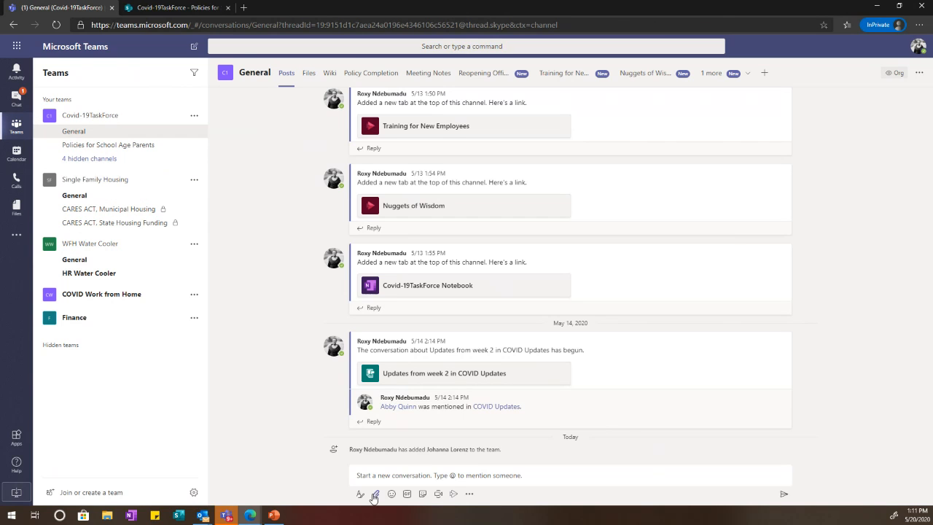
click(453, 475)
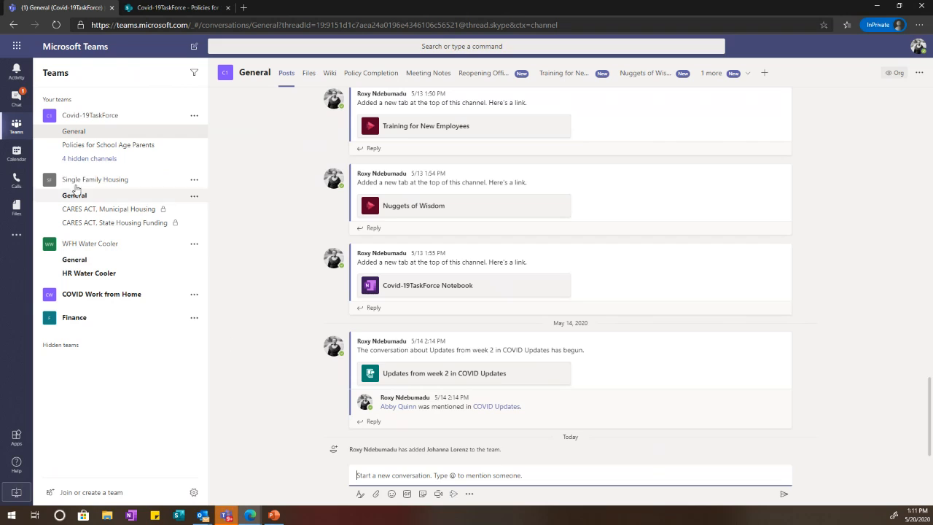
click(73, 132)
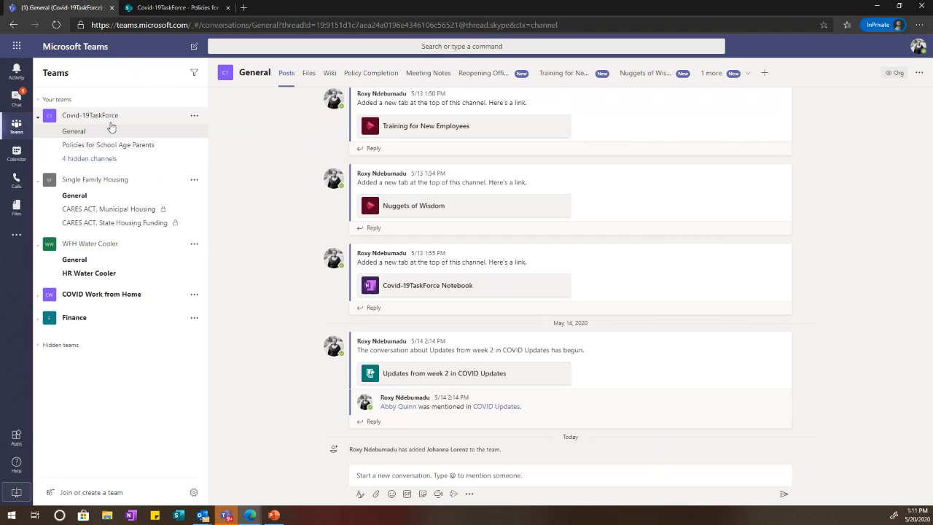
click(396, 481)
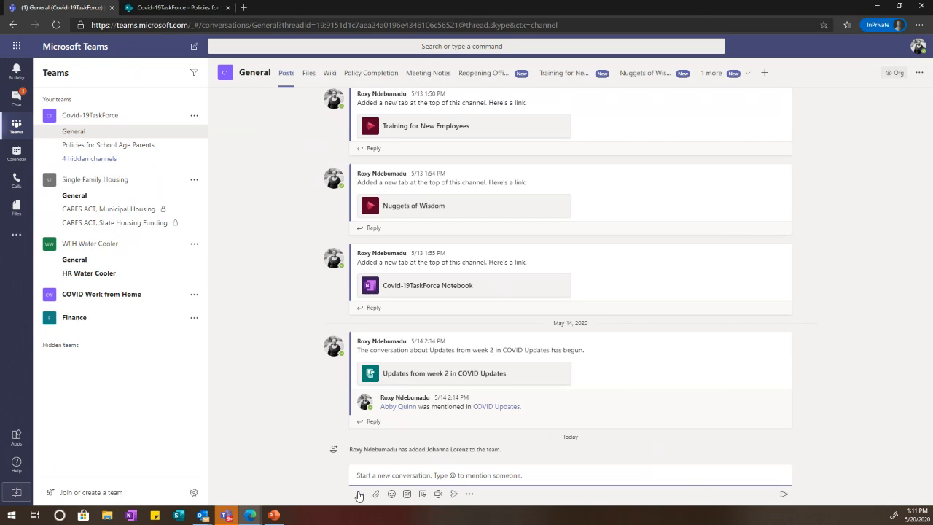
click(359, 495)
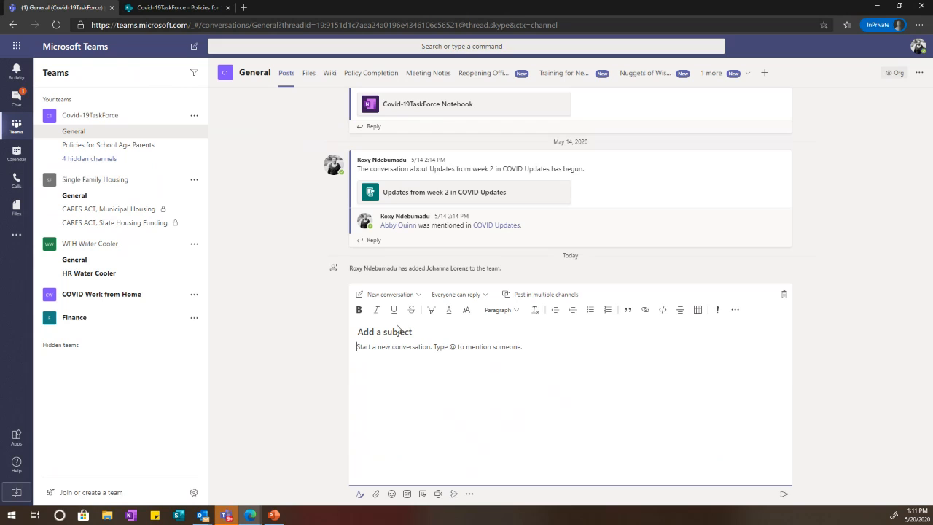
Step: Type the post subject 'Welcome Back - Chcek out procedures!'
text(Hey)
key(BackSpace)
key(BackSpace)
key(BackSpace)
text(Wlco)
key(BackSpace)
key(BackSpace)
key(BackSpace)
text(elcom)
key(BackSpace)
text(e Bavk)
key(BackSpace)
key(BackSpace)
key(BackSpace)
text(ck - Chcek)
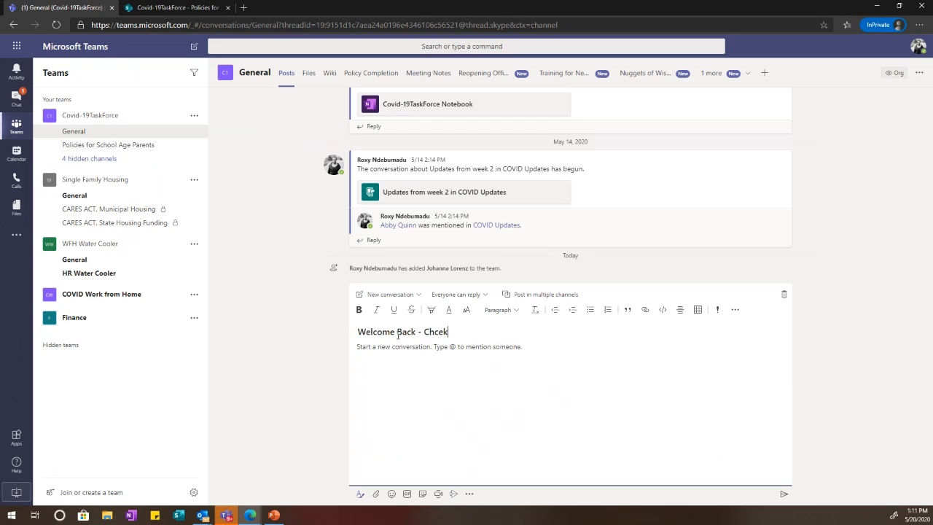
text( out procedure)
key(BackSpace)
text(!)
key(BackSpace)
key(BackSpace)
text(s!)
Step: Correct 'Chcek' to 'Check', add body text 'xxx' and send the post
right_click(432, 333)
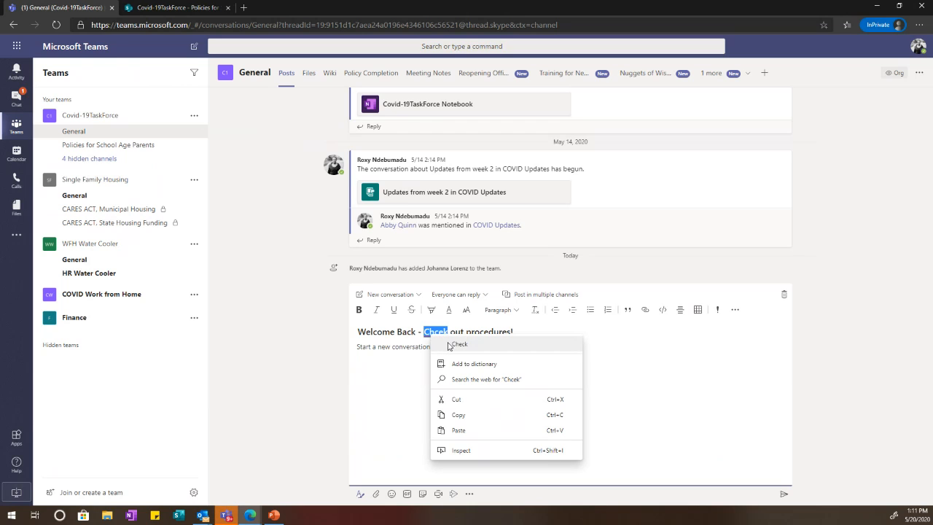
click(448, 345)
click(442, 352)
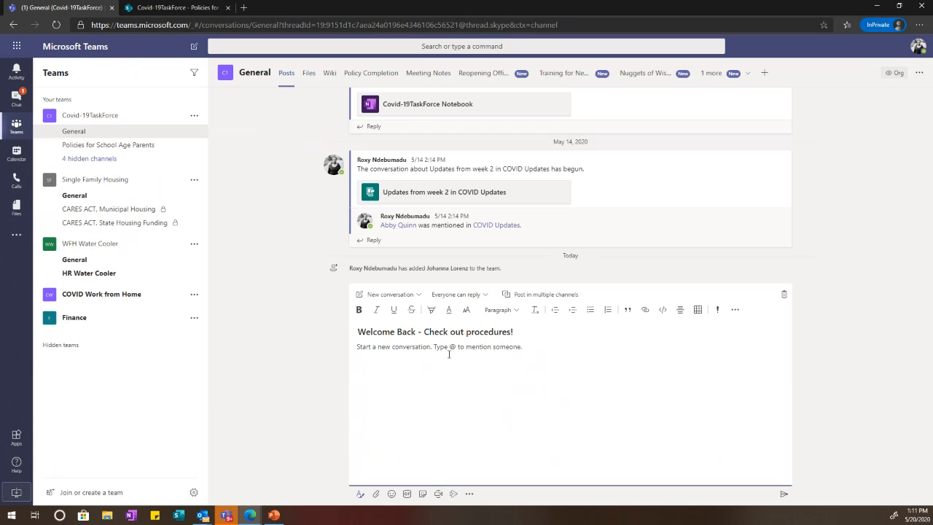
text(xxx)
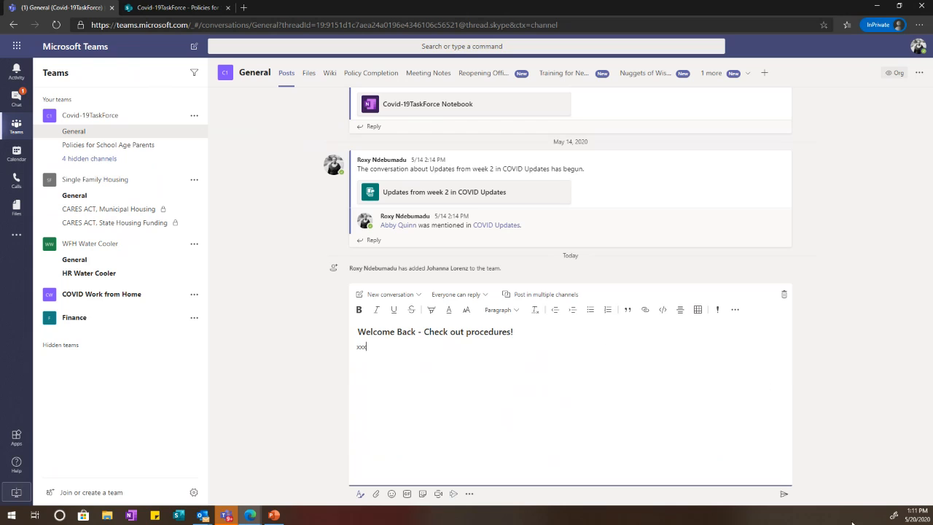
click(783, 495)
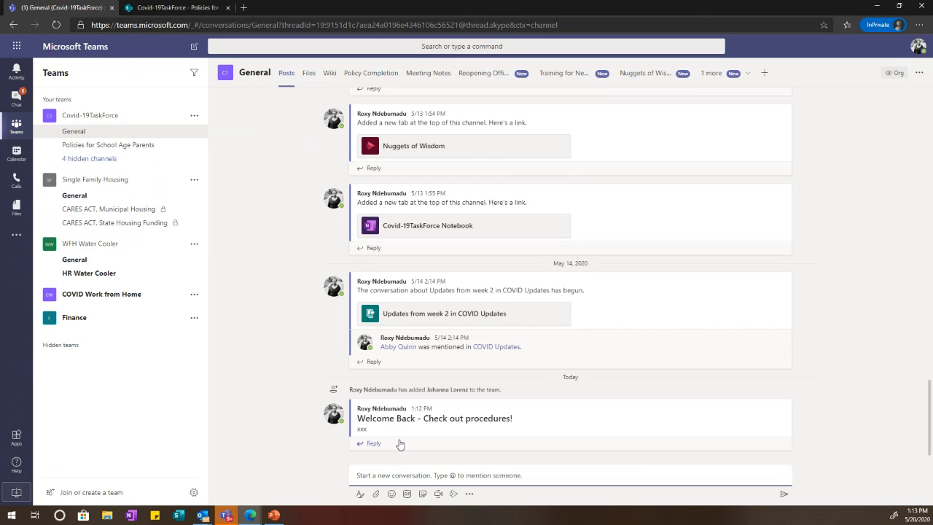
click(400, 445)
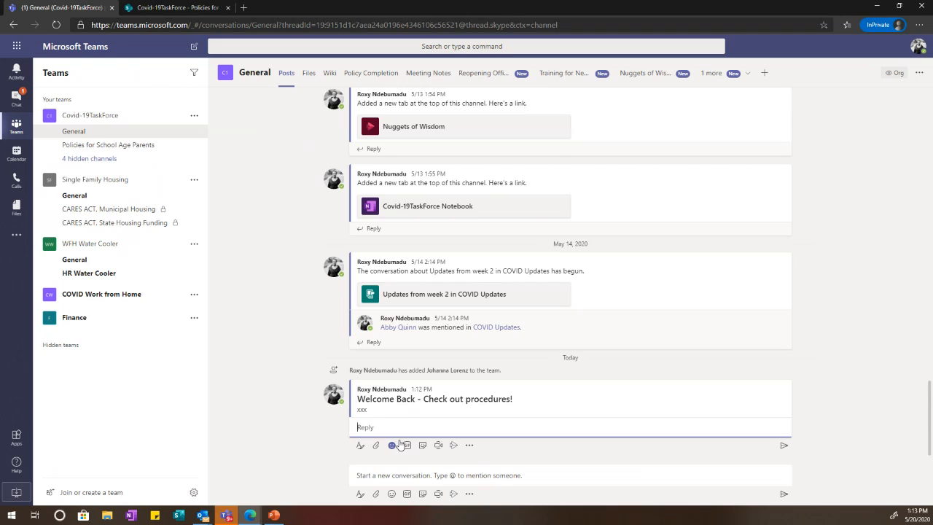
text(@)
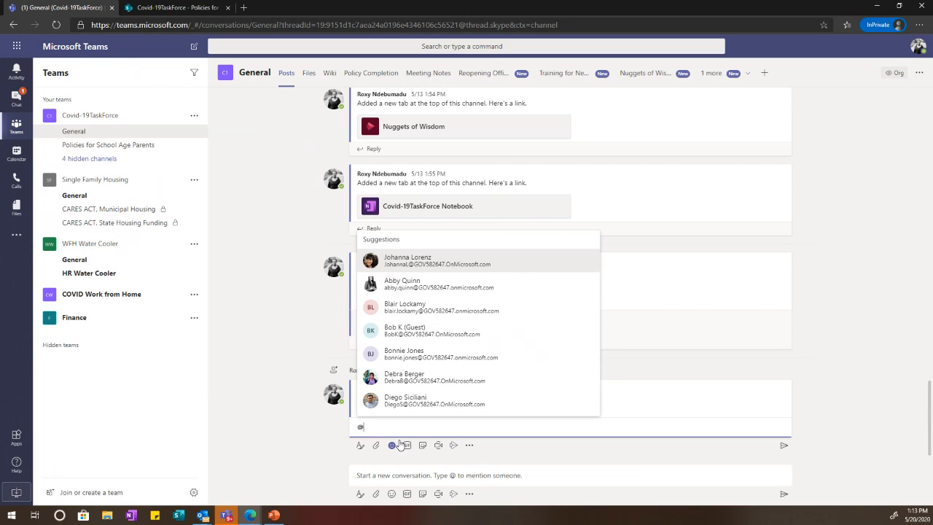
text(cov)
click(444, 386)
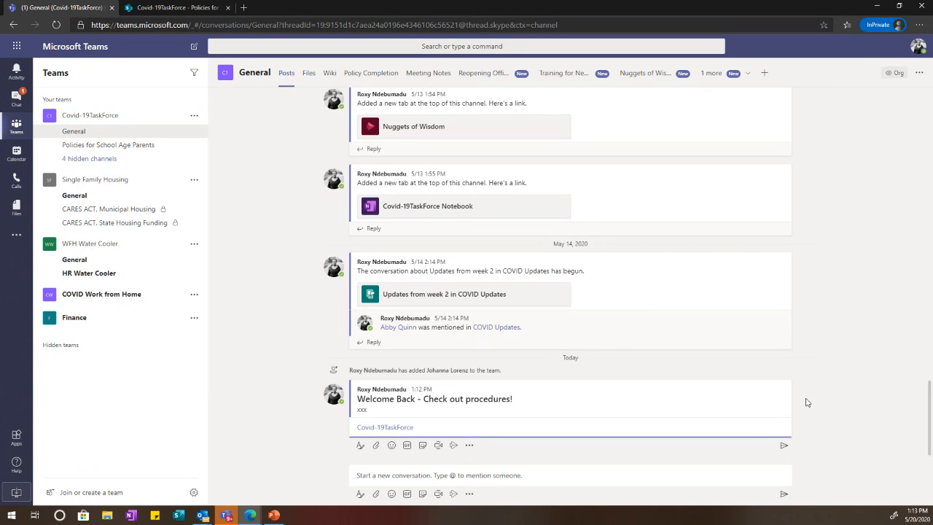
text(, hello!)
click(784, 446)
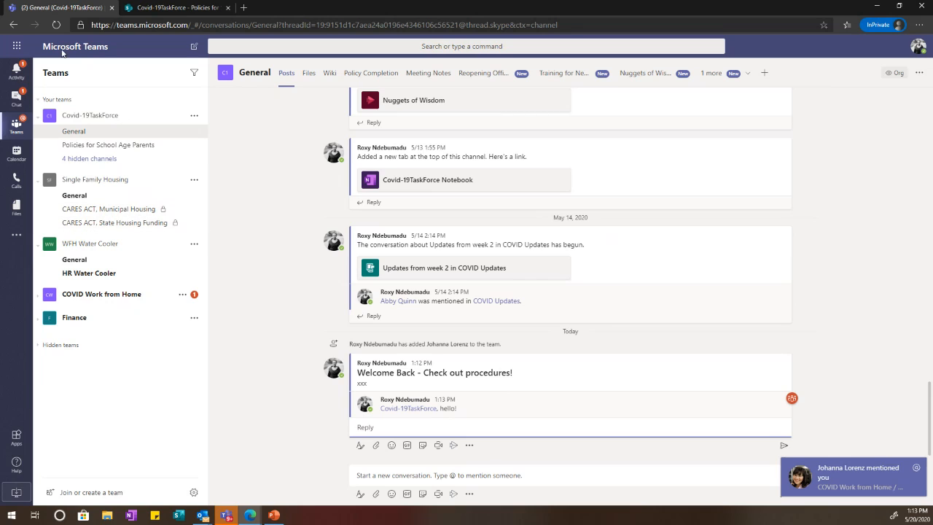
Step: Check the activity feed for the new mention, then return to the teams and channels view
click(16, 71)
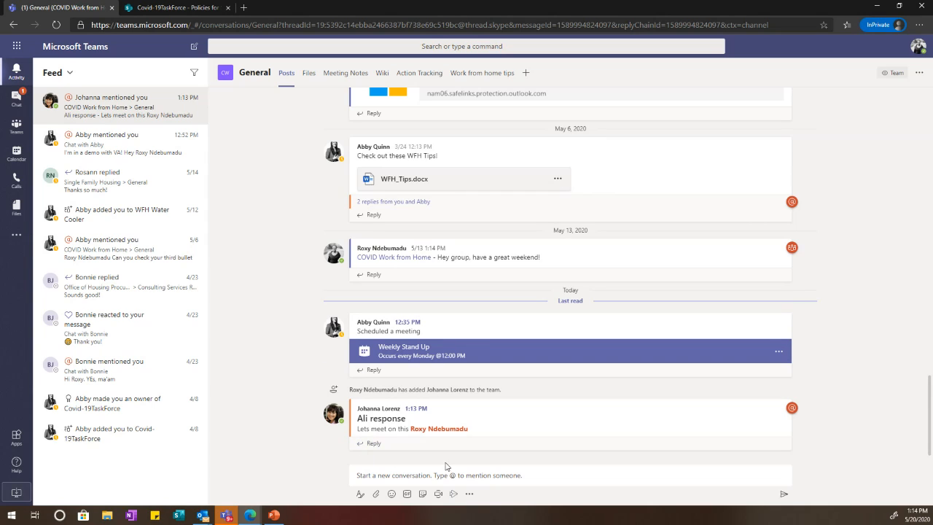
click(18, 97)
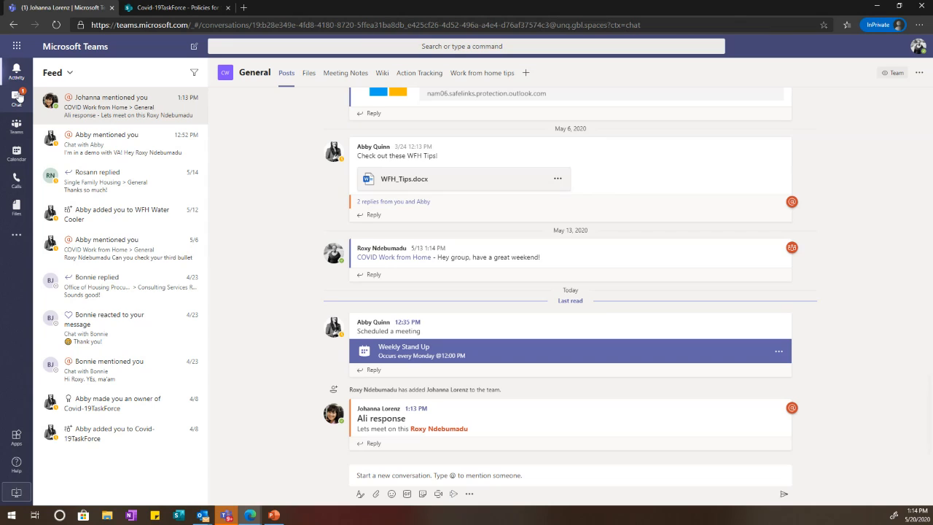
click(17, 48)
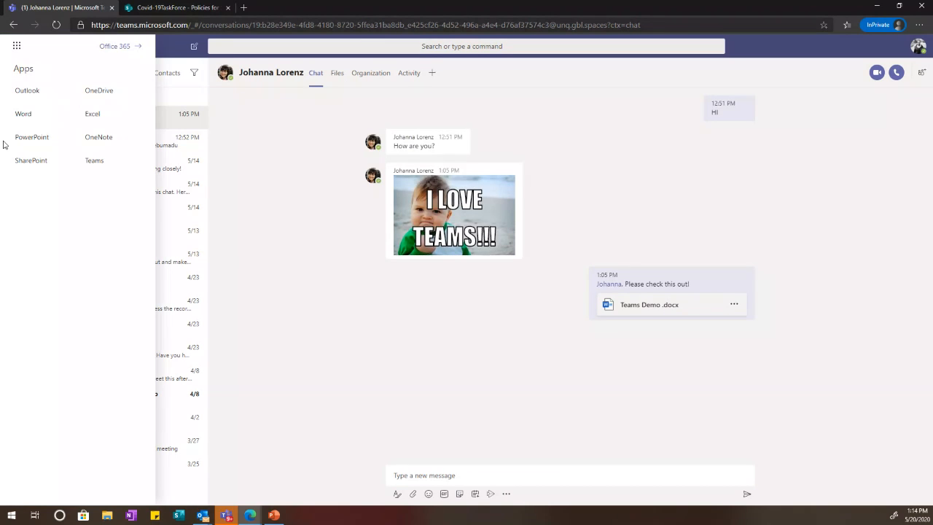
click(289, 177)
click(16, 125)
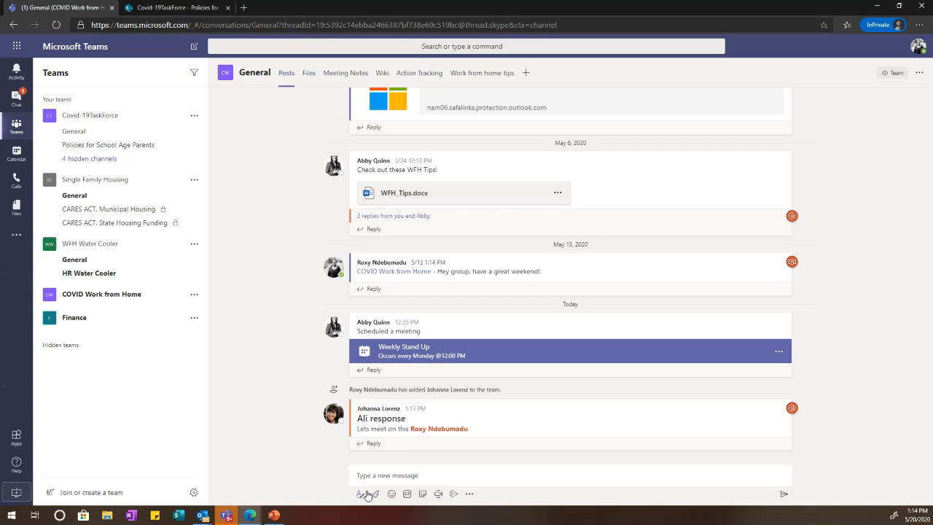
Step: Expand the General channel's compose box into the formatted post editor
click(360, 495)
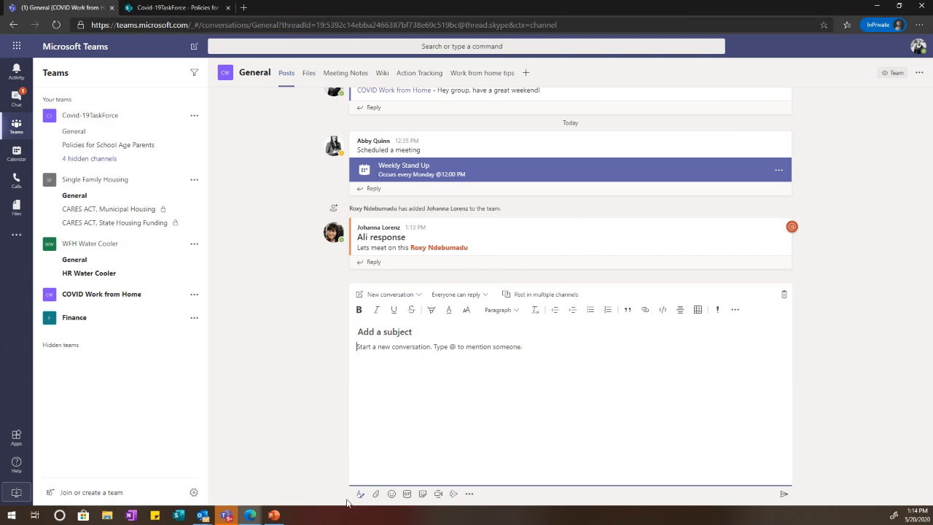
click(361, 494)
click(364, 495)
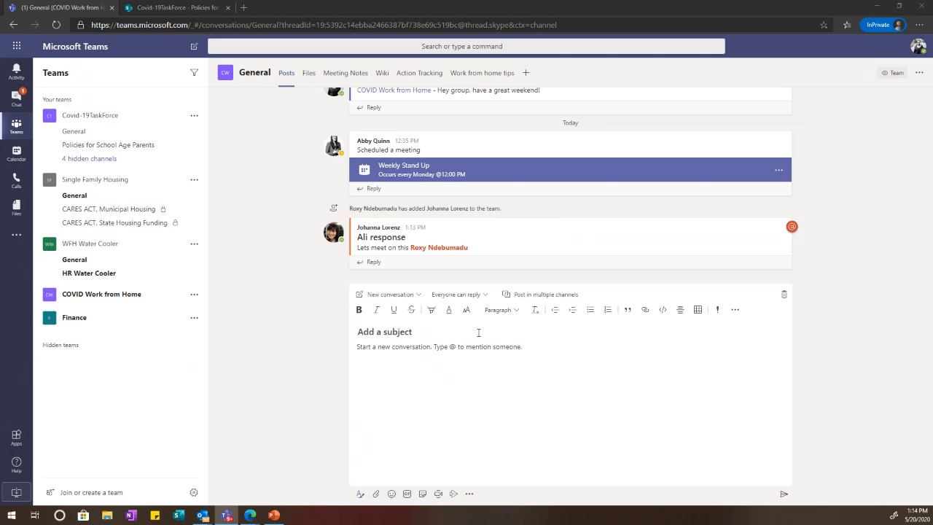
click(395, 293)
click(393, 293)
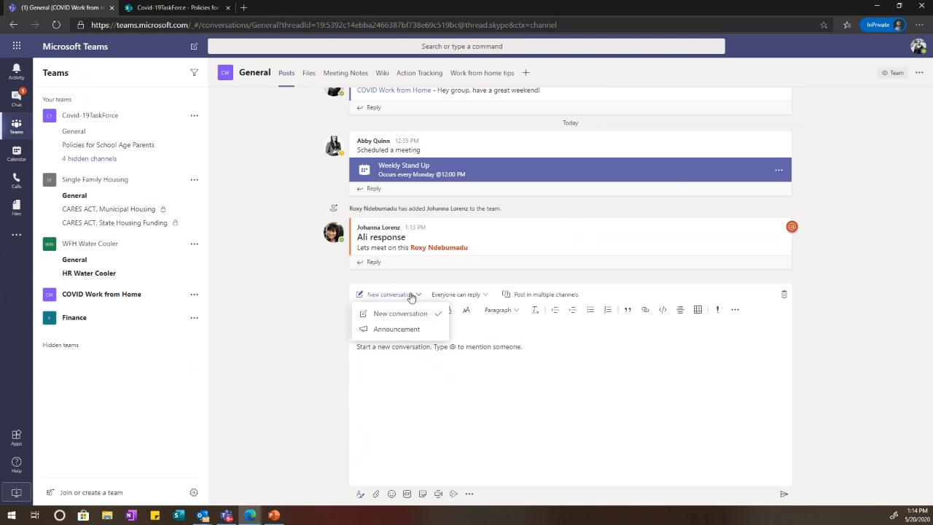
click(359, 494)
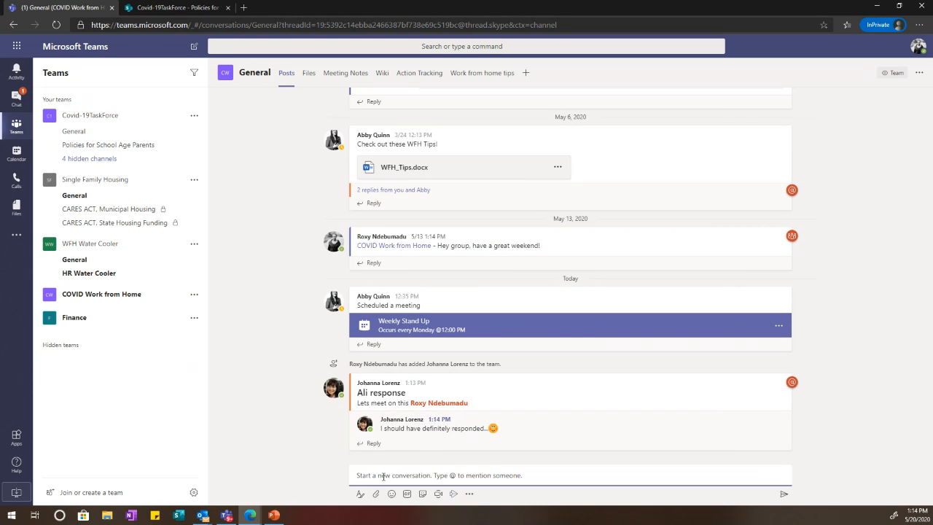
mouse_move(465, 430)
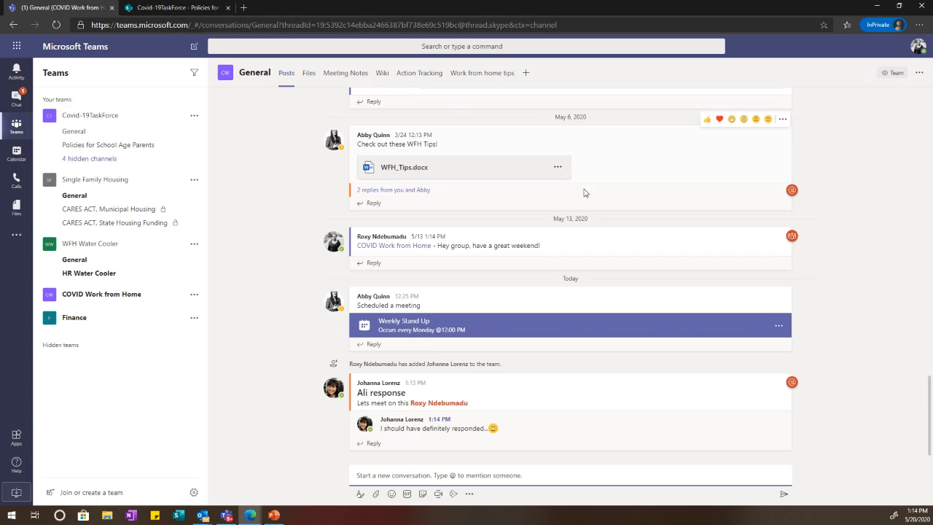
click(360, 495)
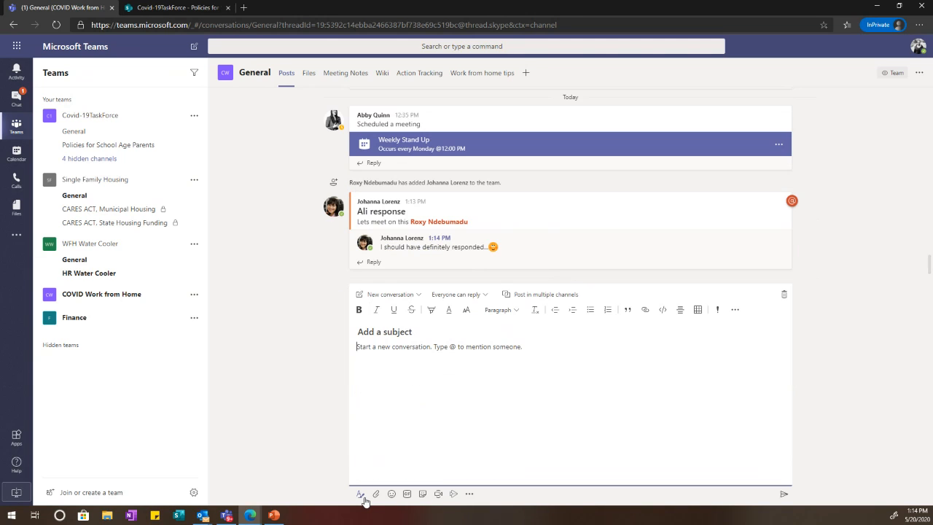
click(384, 297)
Step: Make the post an announcement with an orange banner and headline 'Approaching Re-opening!'
click(396, 329)
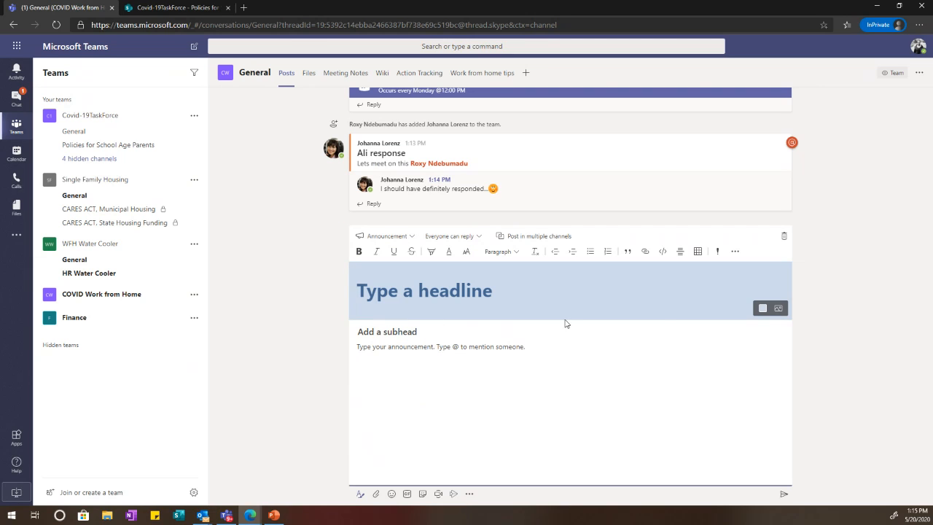
click(762, 308)
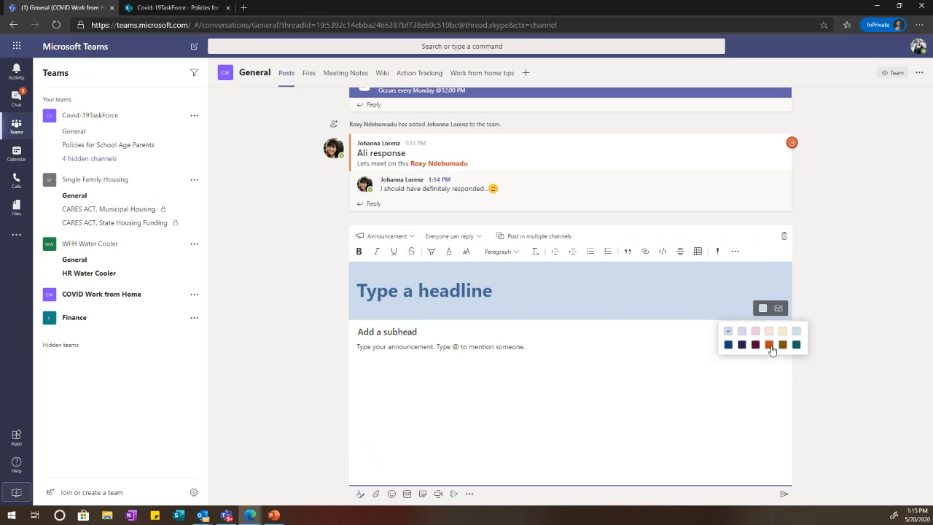
click(769, 345)
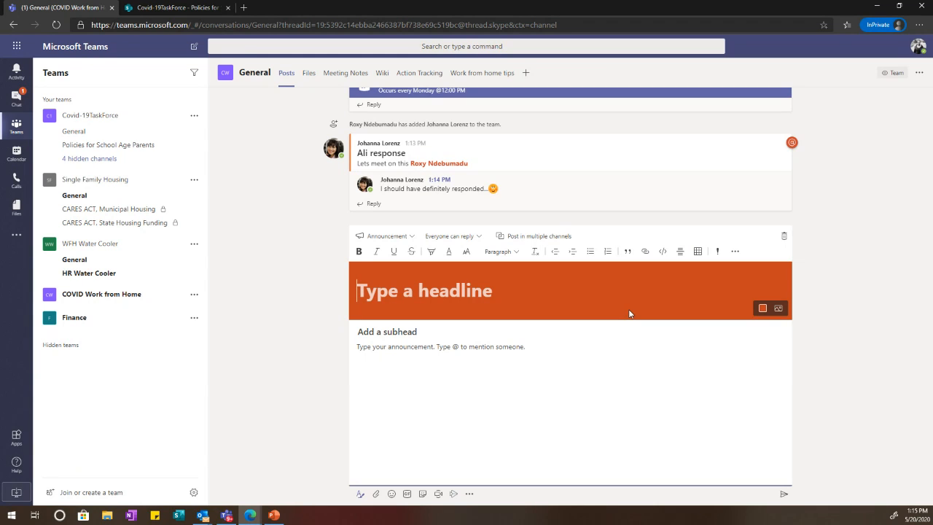
text(Slowi)
key(BackSpace)
key(BackSpace)
key(BackSpace)
key(BackSpace)
key(BackSpace)
text(A)
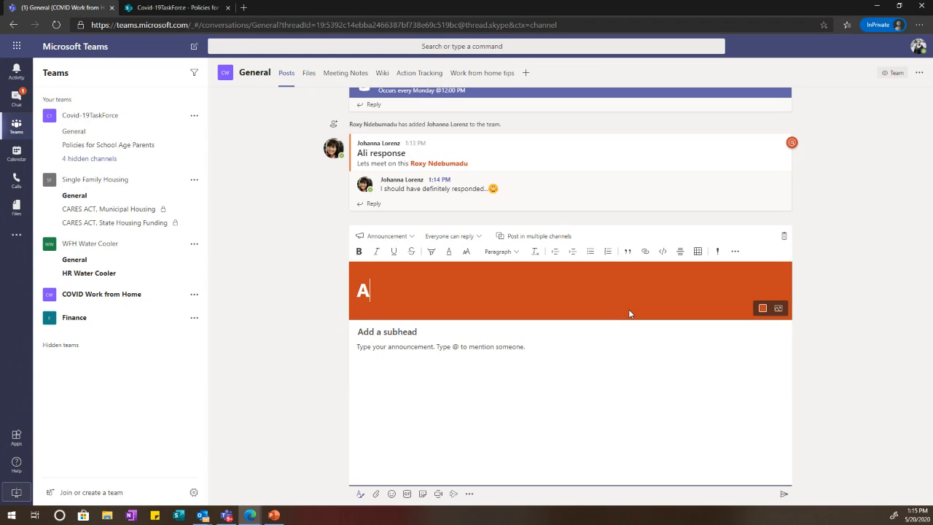
text(pproachu)
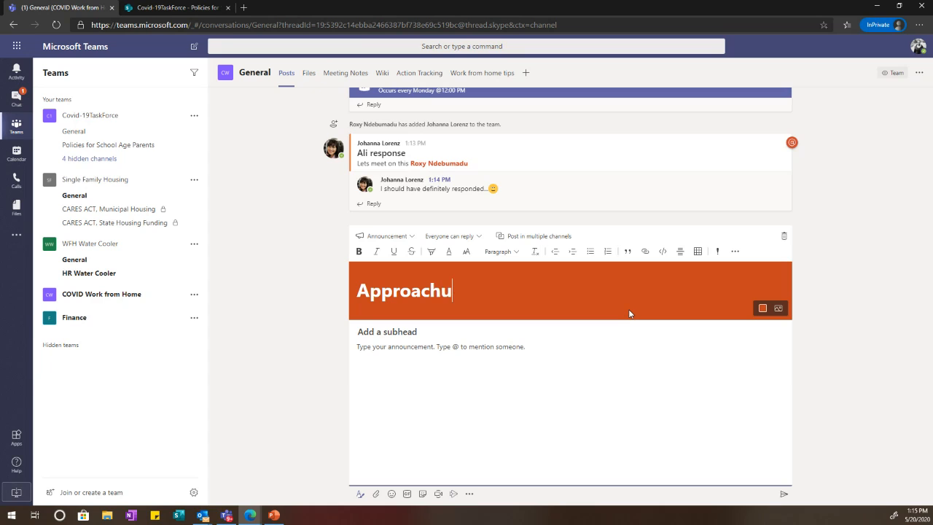
key(BackSpace)
text(ing Re)
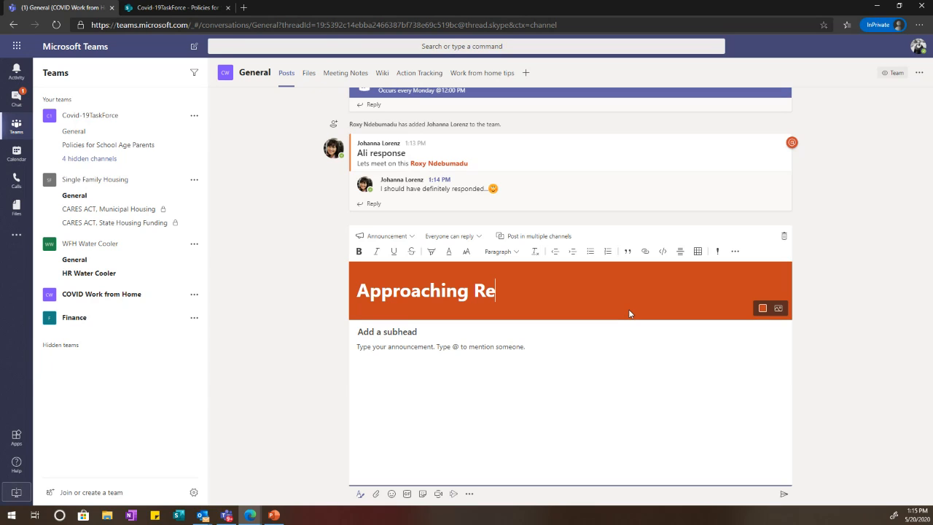
text(-opening!)
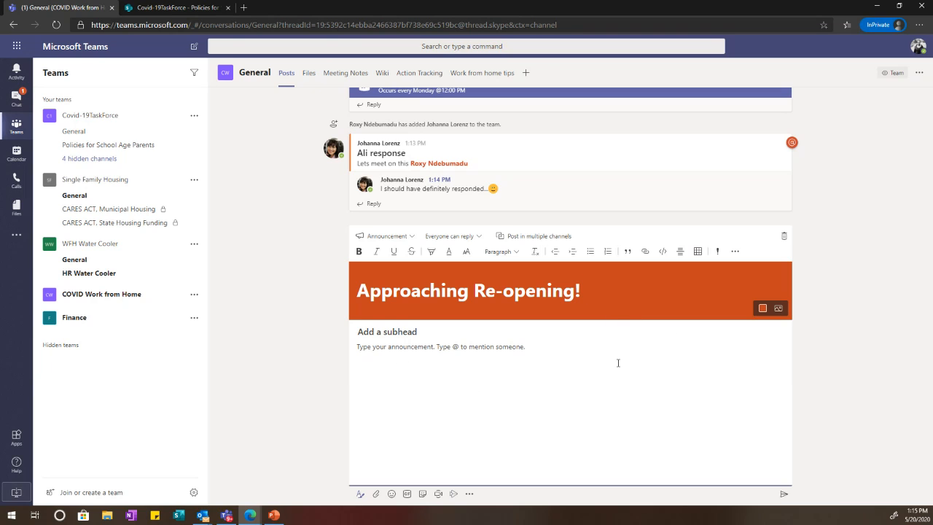
Step: Mention COVID Work from Home, ask the team to check their list of states, mark important and send
text(@cov)
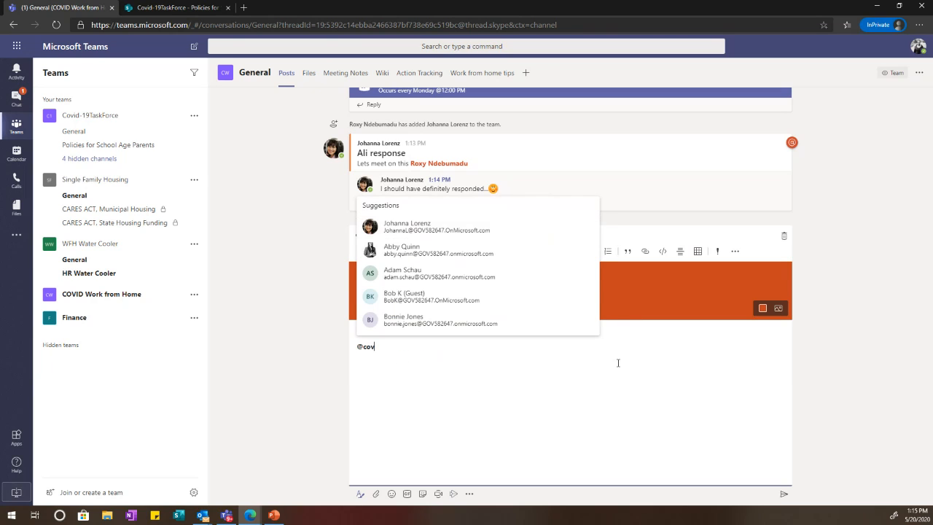
key(Return)
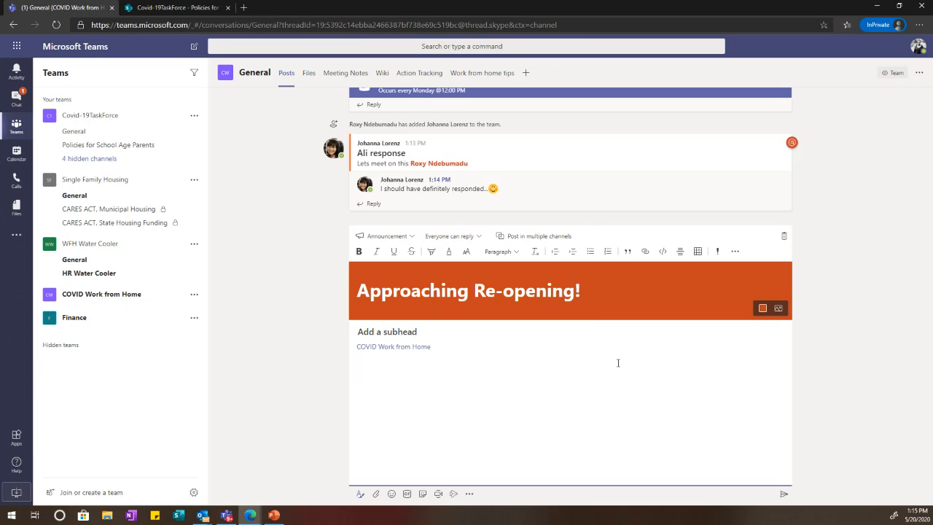
text(-)
key(Return)
text(Teams )
text(offices are slowly opening )
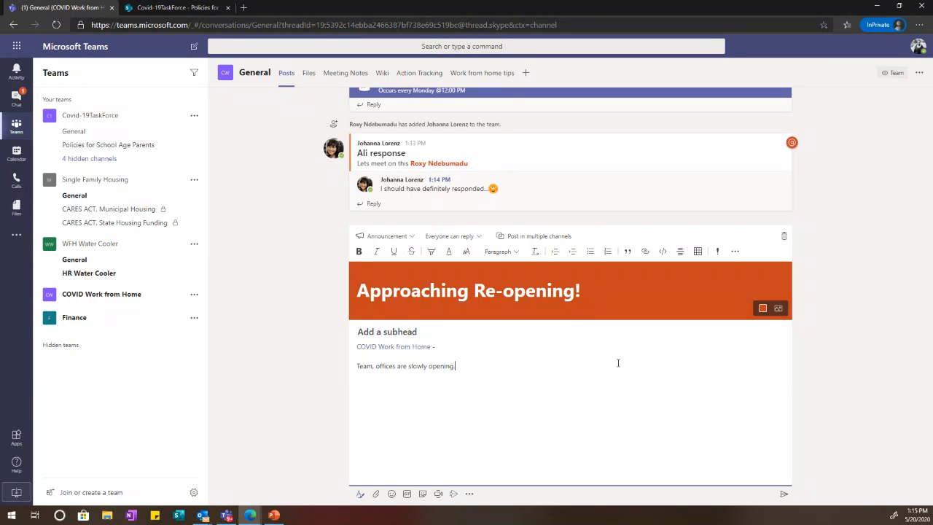
text( Please check your list of sstat)
key(BackSpace)
key(BackSpace)
text(tates)
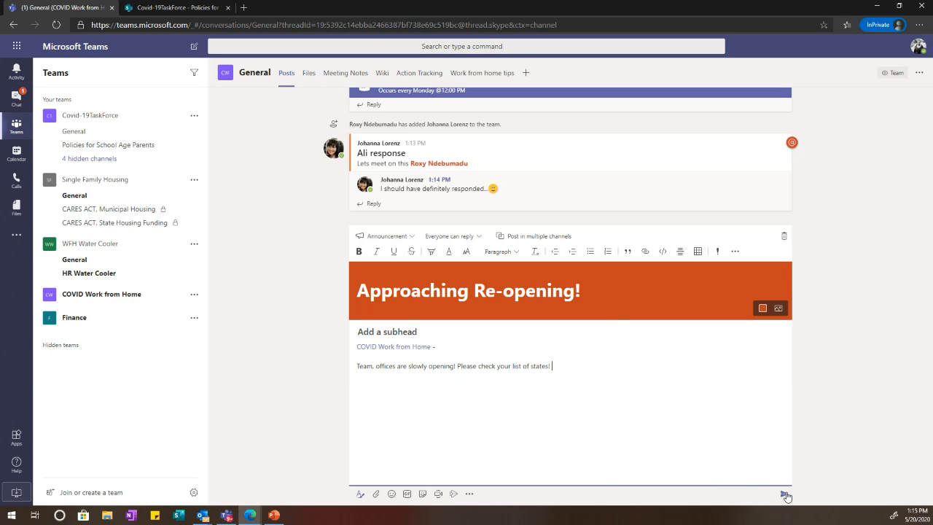
click(717, 250)
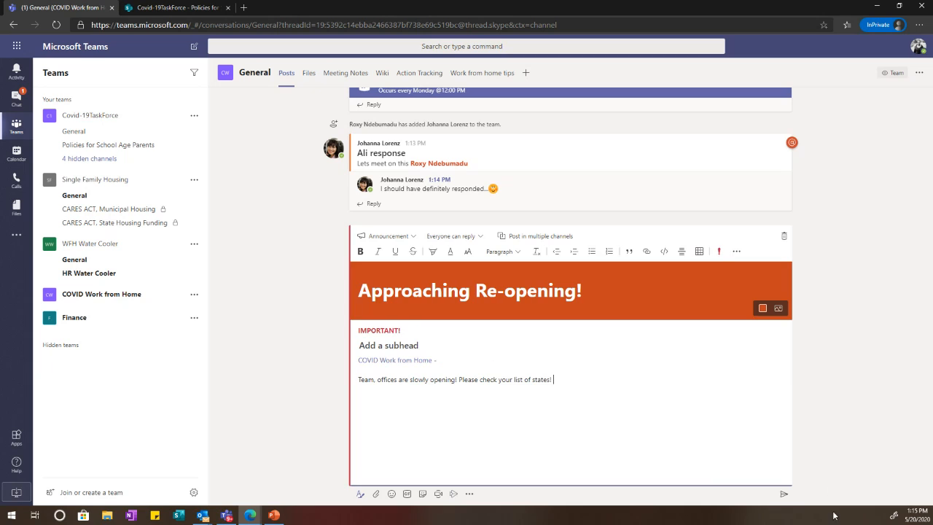
click(781, 494)
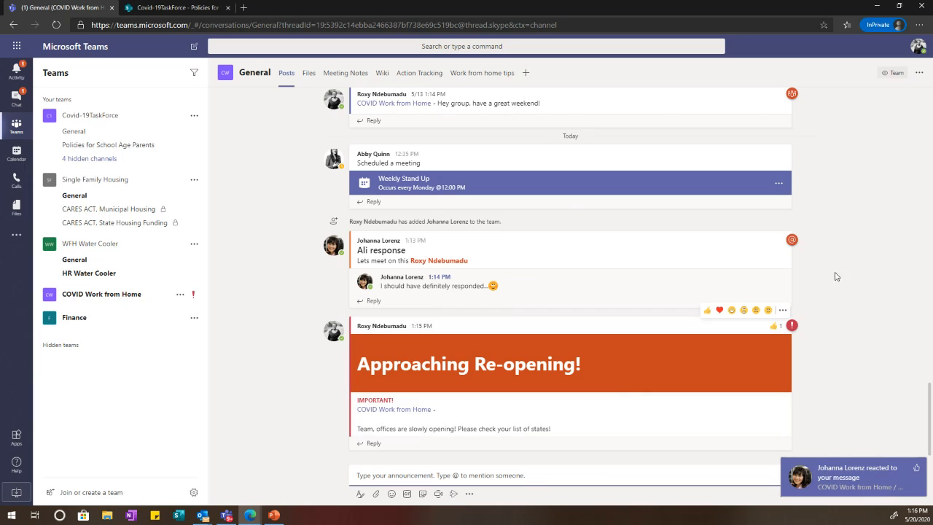
Step: Edit the posted announcement and enable posting it in multiple channels
click(783, 310)
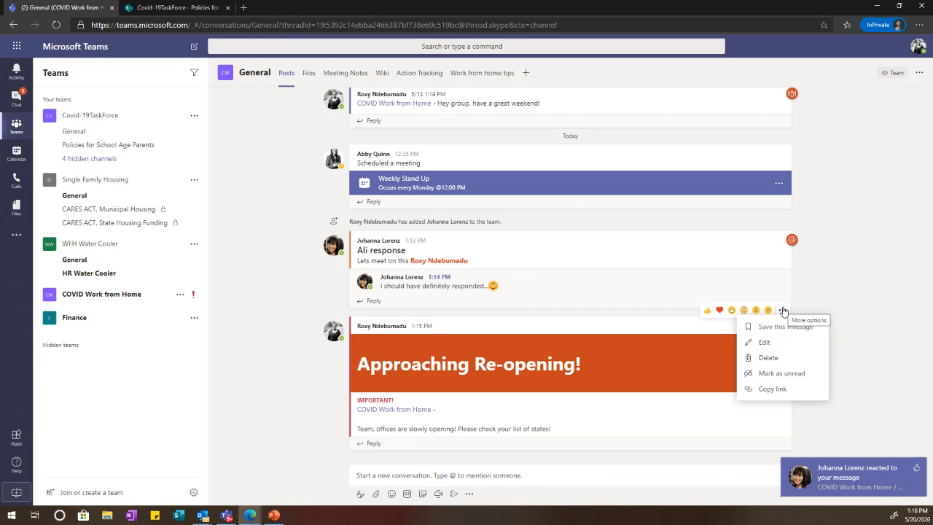
click(765, 342)
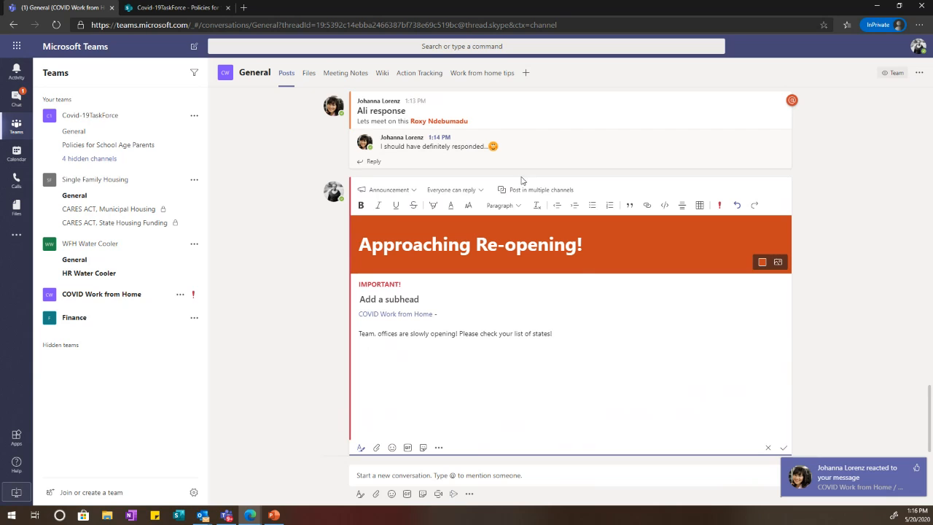
click(515, 192)
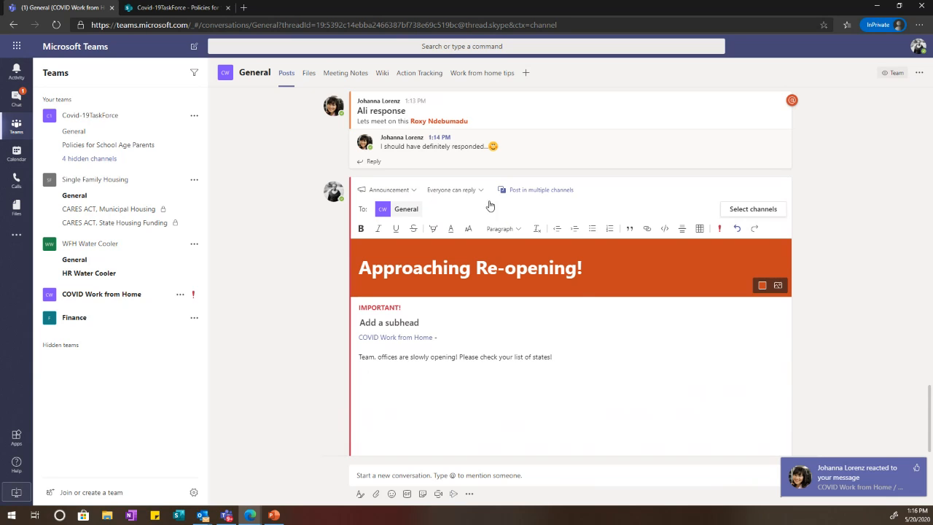
click(738, 209)
Step: Select Covid-19TaskForce's General, Policies for School Age Parents, OOO Policies, Taskforce Leadership Team and WFH Policies channels
scroll(496, 227, down, 5)
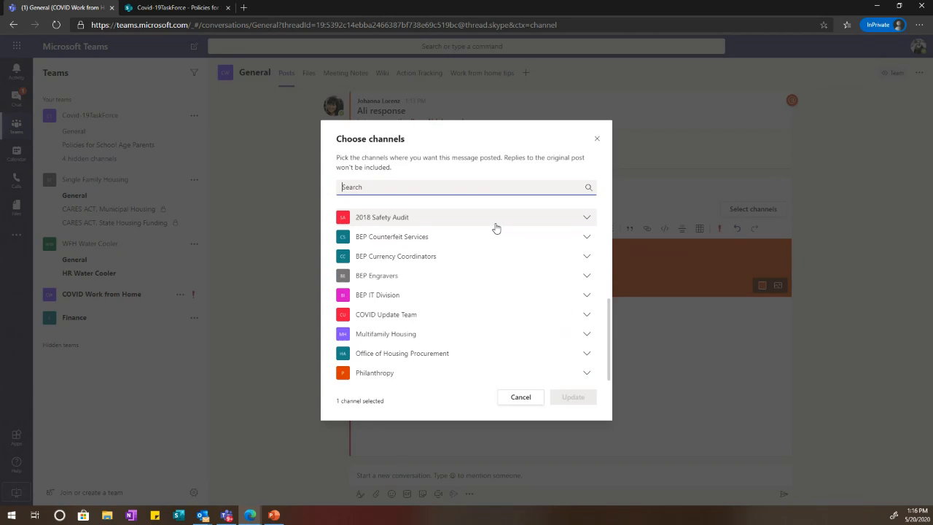
scroll(496, 229, up, 5)
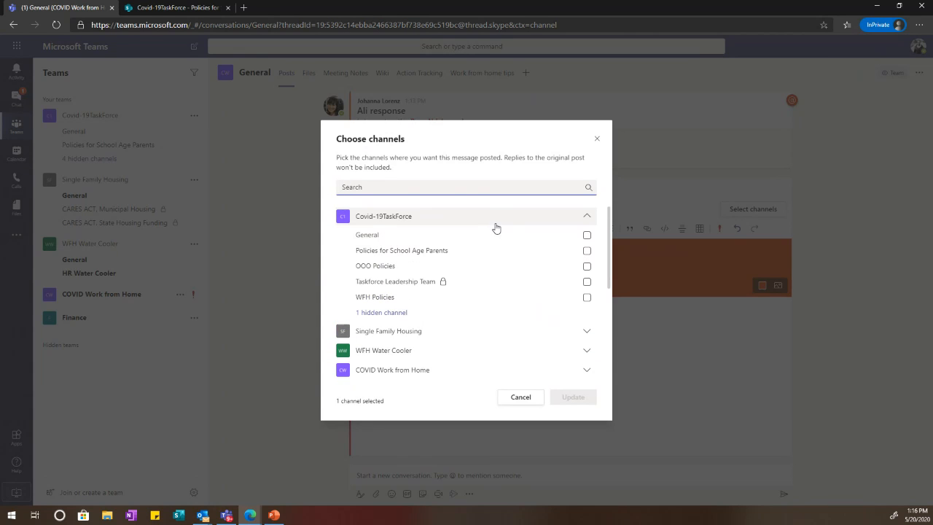
click(587, 235)
click(587, 250)
click(587, 266)
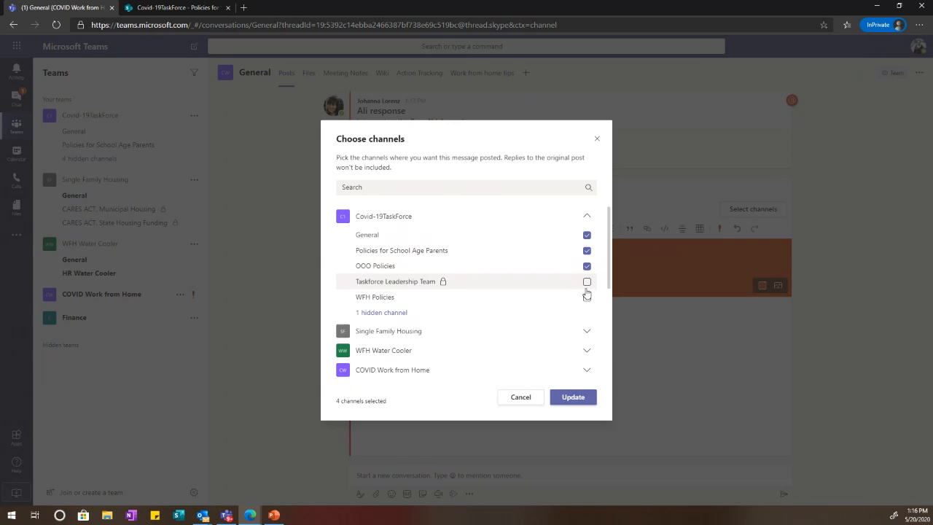
click(586, 282)
click(586, 297)
Step: Add Finance's General and FY19 Budget Monitoring channels to the selection
scroll(562, 271, down, 1)
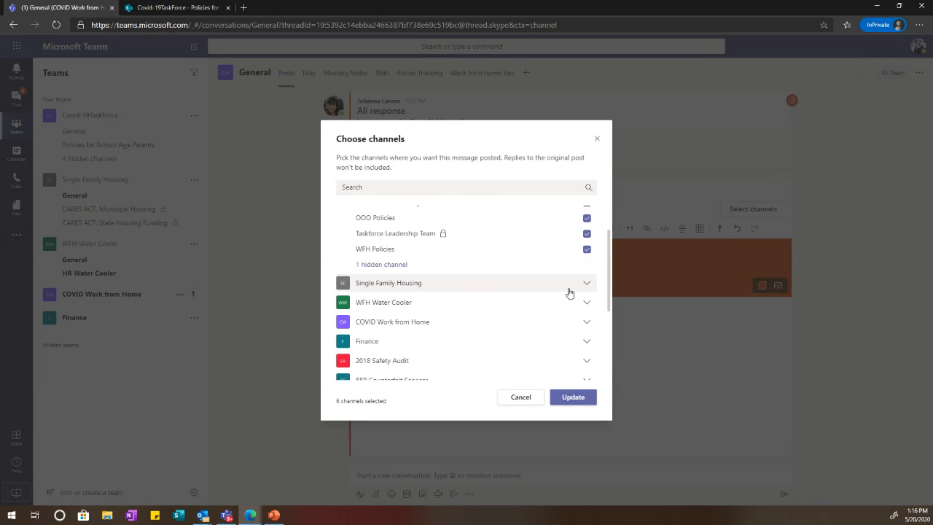
click(569, 288)
click(570, 290)
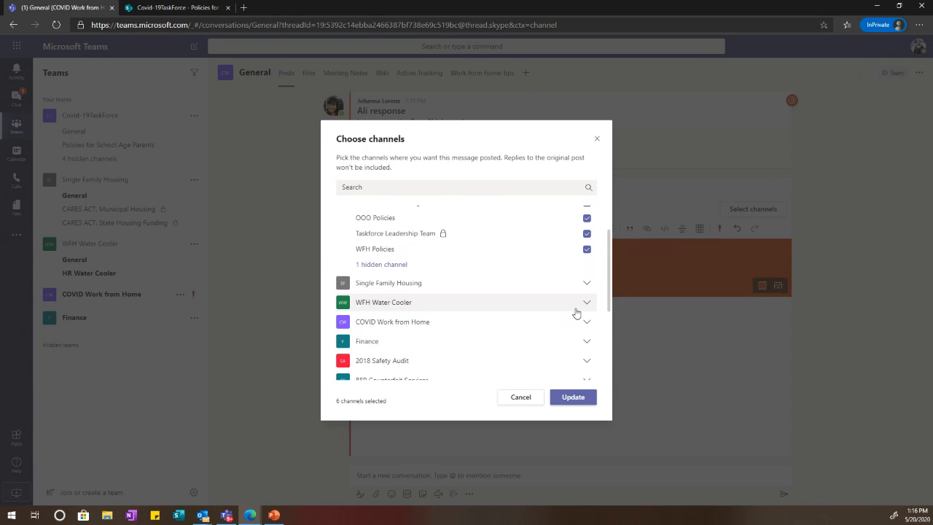
click(576, 310)
click(576, 307)
scroll(510, 300, down, 1)
click(430, 290)
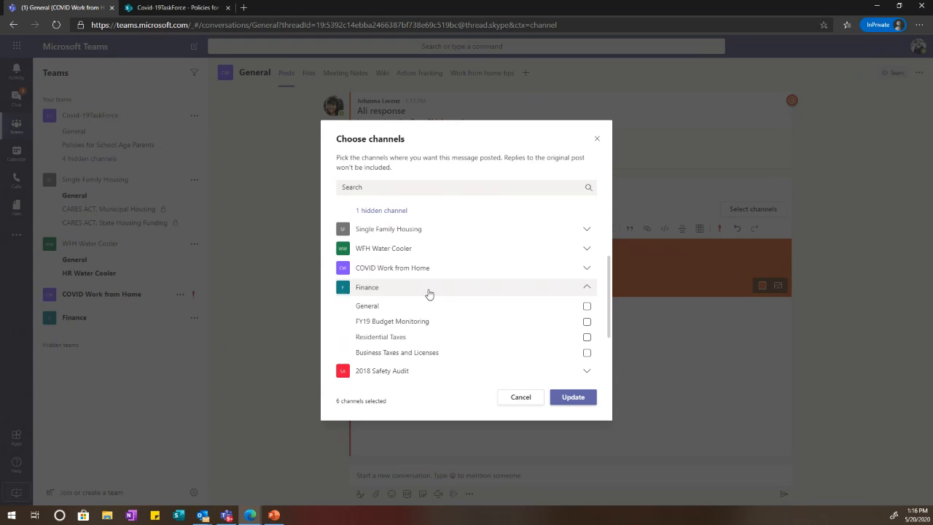
click(587, 306)
click(587, 321)
click(572, 293)
Step: Add Philanthropy's General channel, apply the channel selection and save the edited post
scroll(573, 291, down, 3)
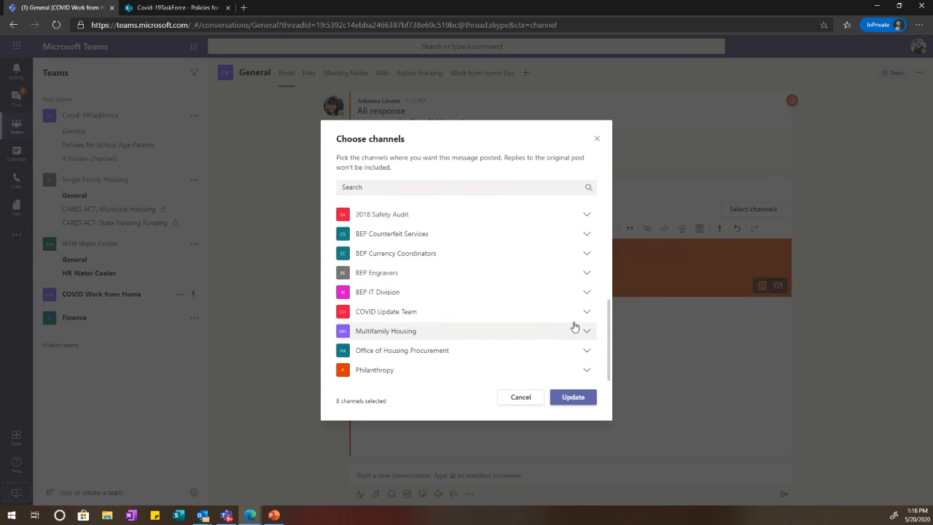
click(589, 372)
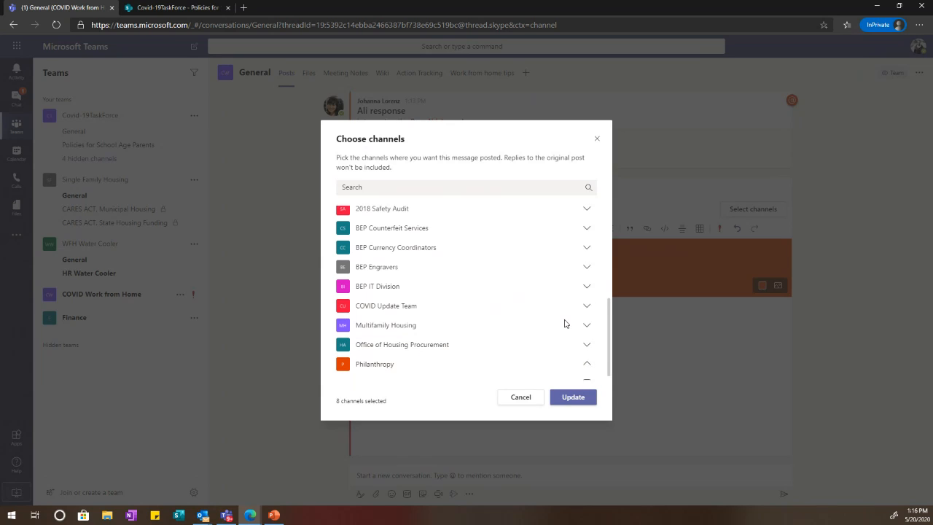
scroll(564, 323, down, 1)
click(589, 370)
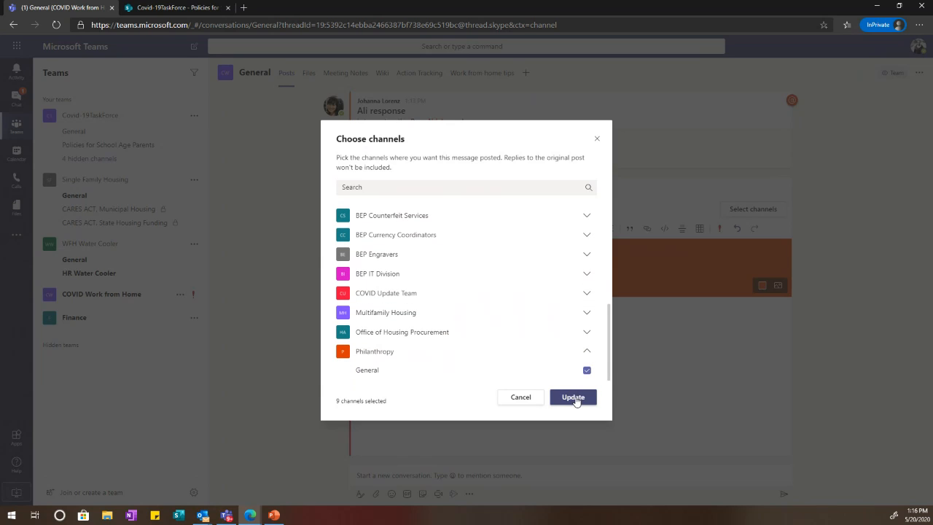
click(576, 400)
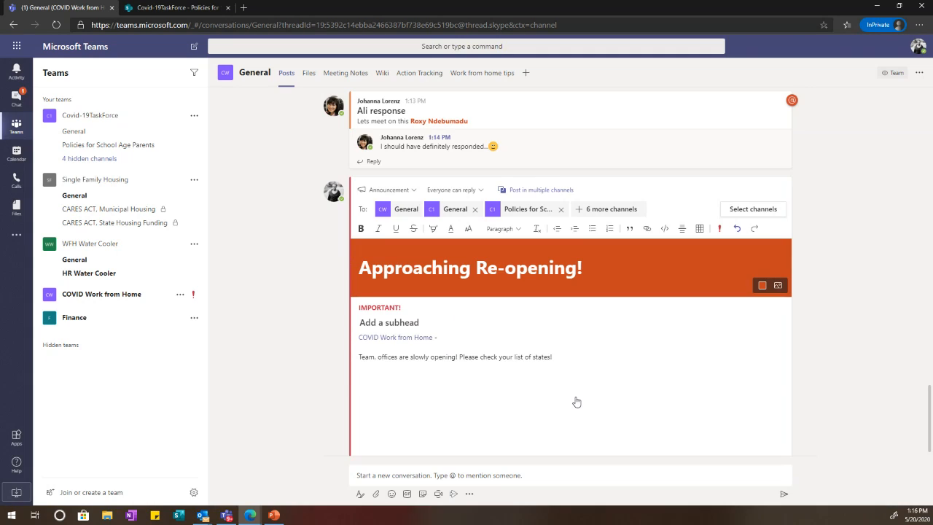
scroll(735, 404, down, 1)
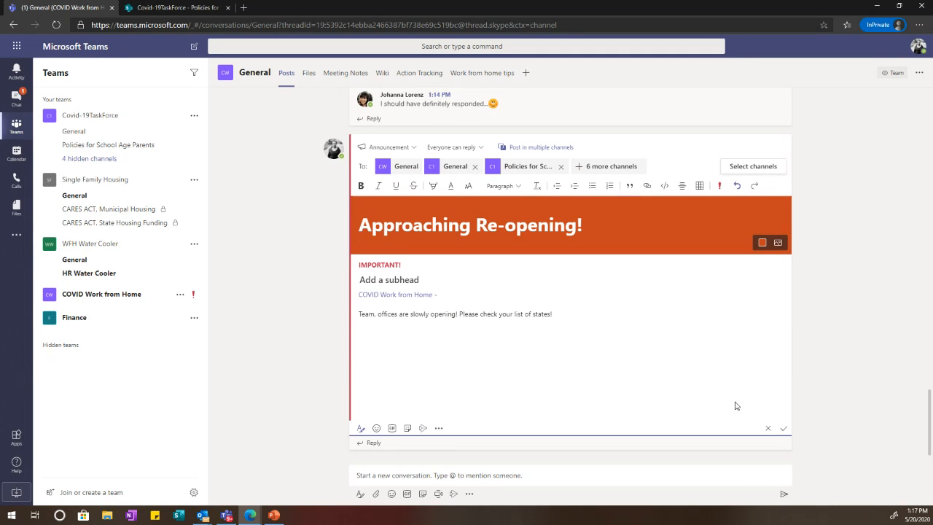
click(784, 429)
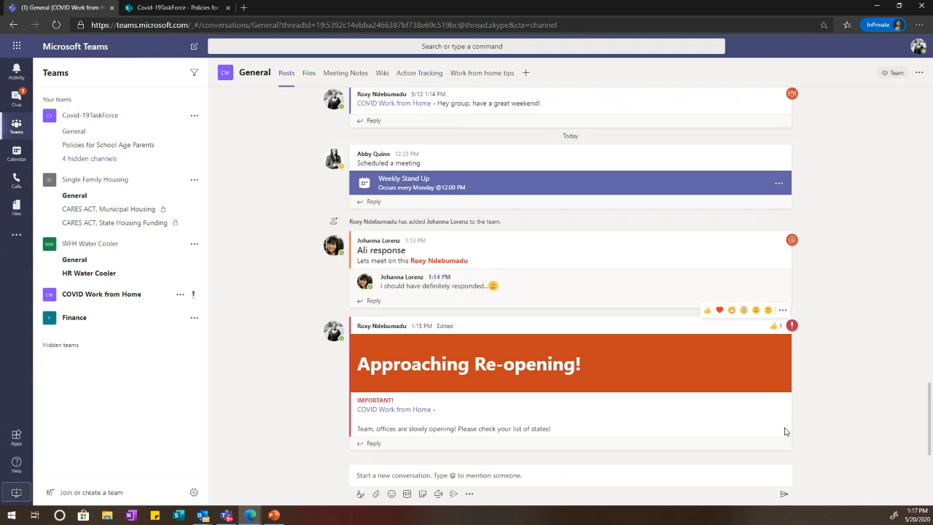
Step: Check the post in Covid-19TaskForce's General, Policies for School Age Parents and hidden WFH Policies channels
click(114, 132)
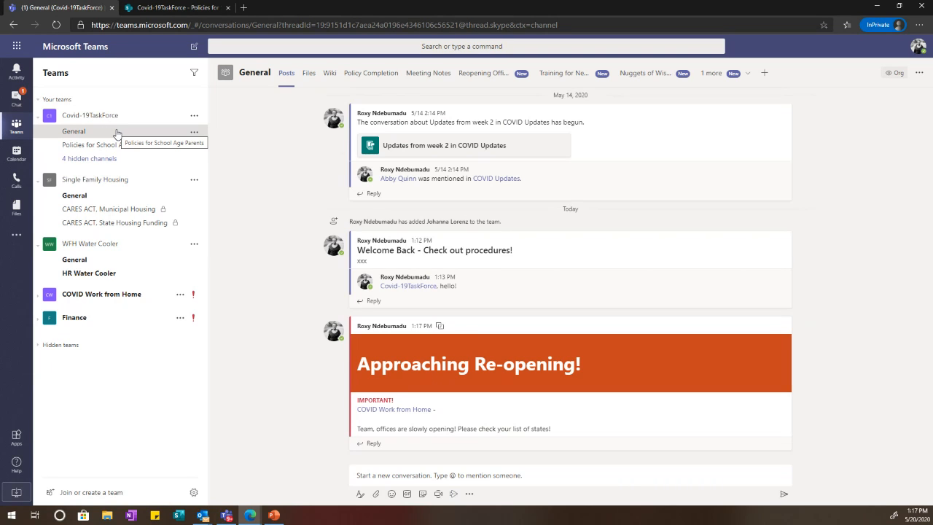
click(115, 149)
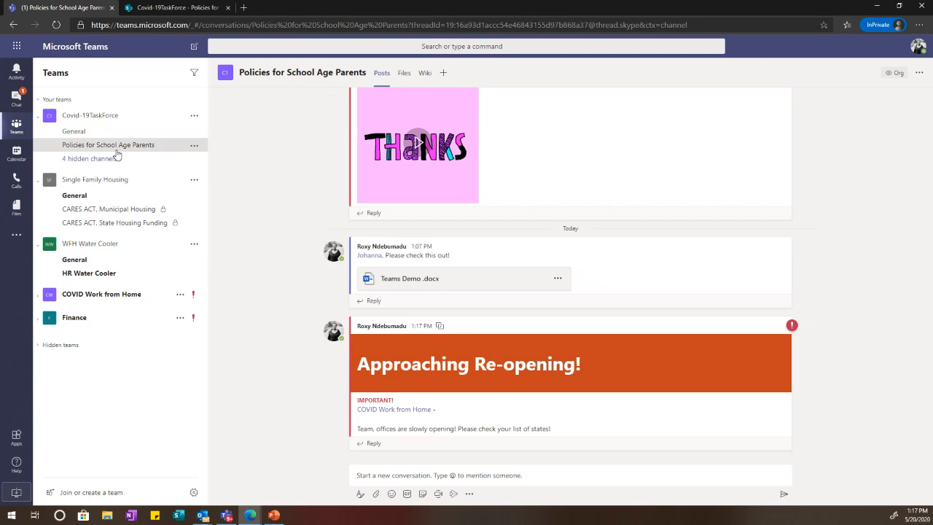
click(113, 133)
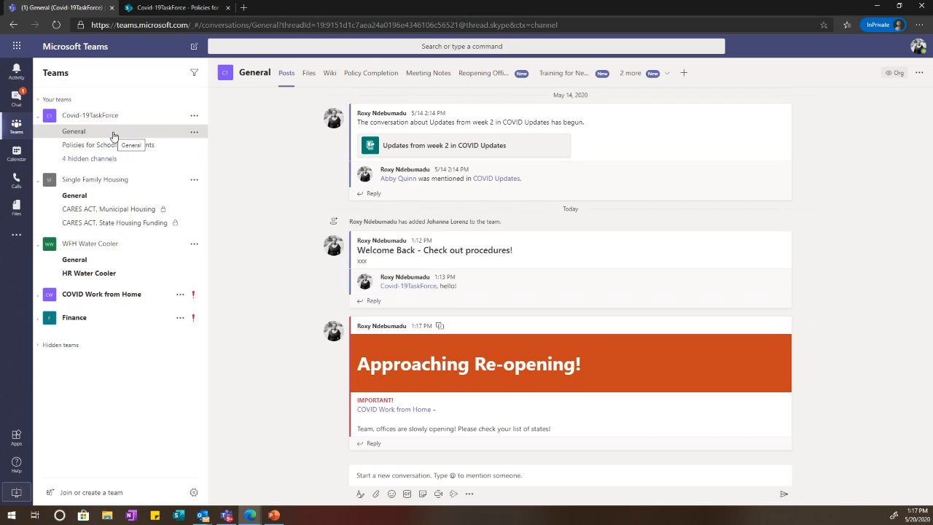
click(109, 145)
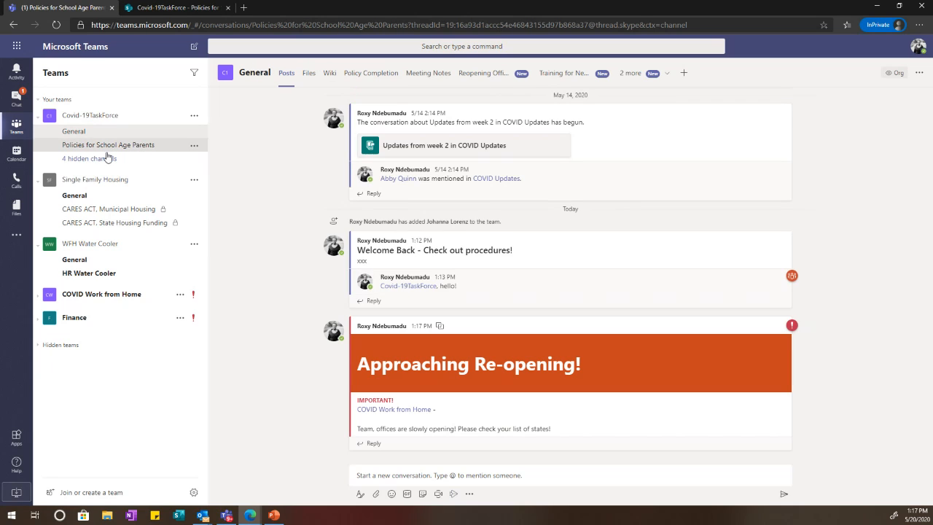
click(107, 157)
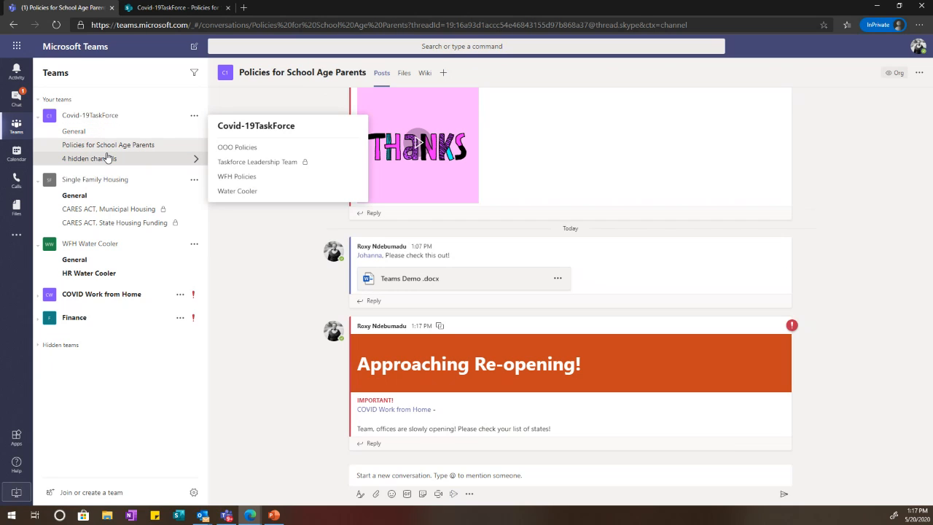
click(251, 182)
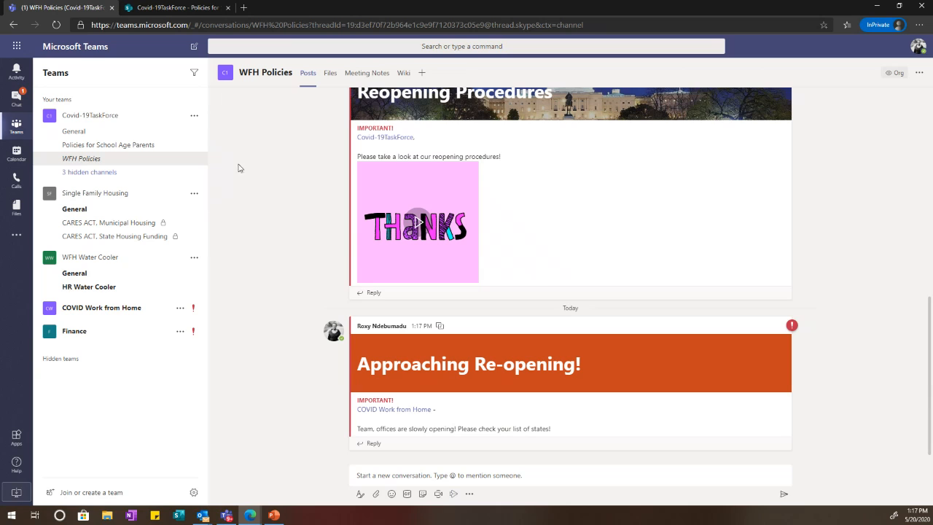
Step: Return to Covid-19TaskForce General, then open COVID Work from Home's General channel
click(107, 133)
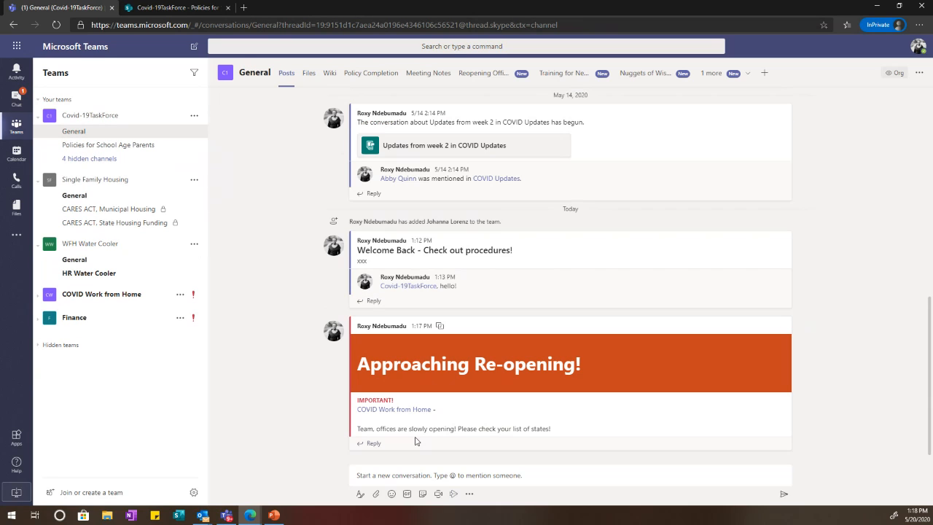
click(109, 295)
click(114, 313)
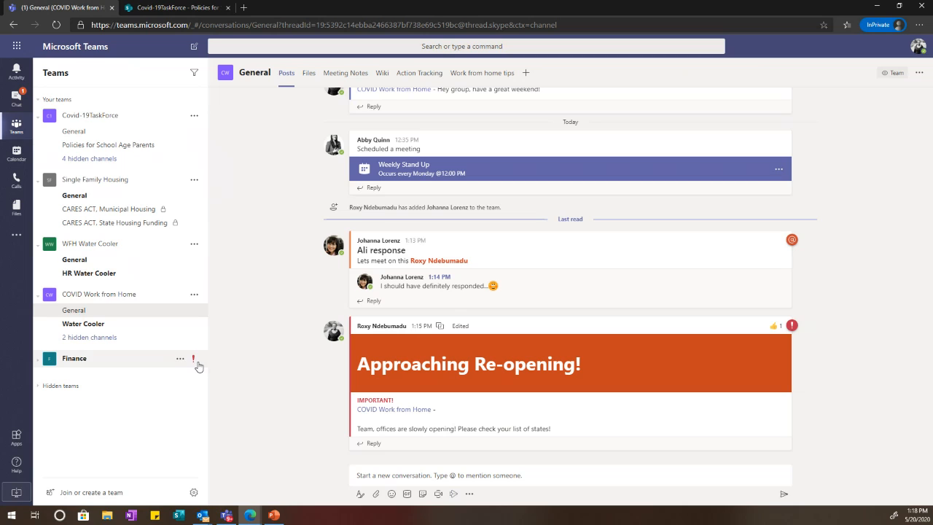
Step: Expand Finance and open its General and FY19 Budget Monitoring channels
click(136, 361)
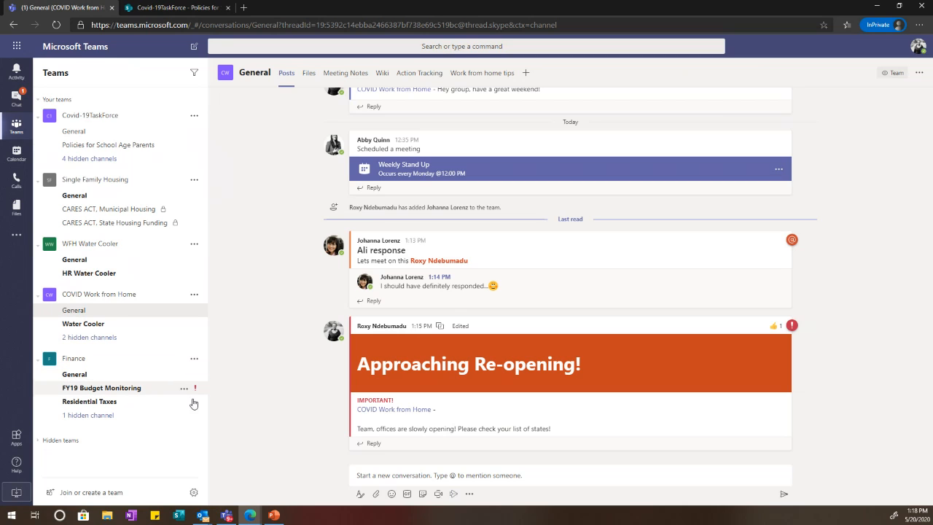
click(169, 382)
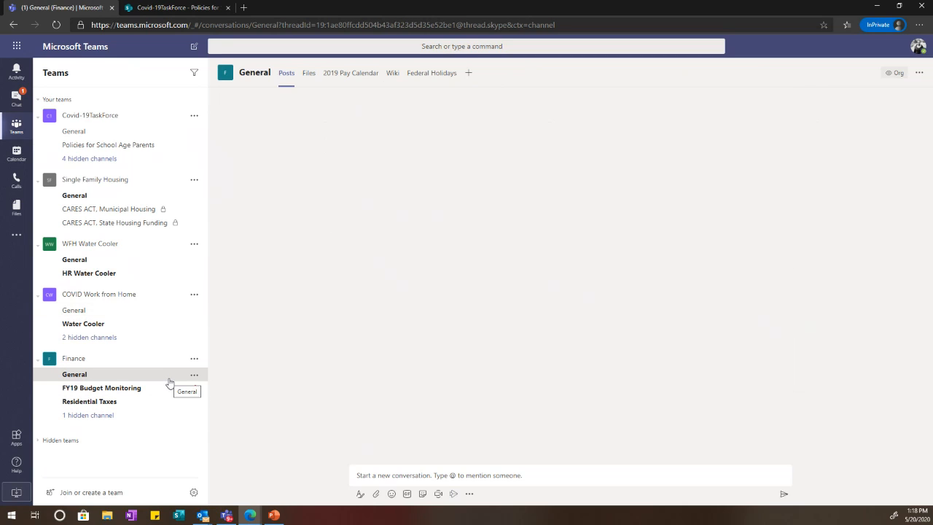
click(119, 392)
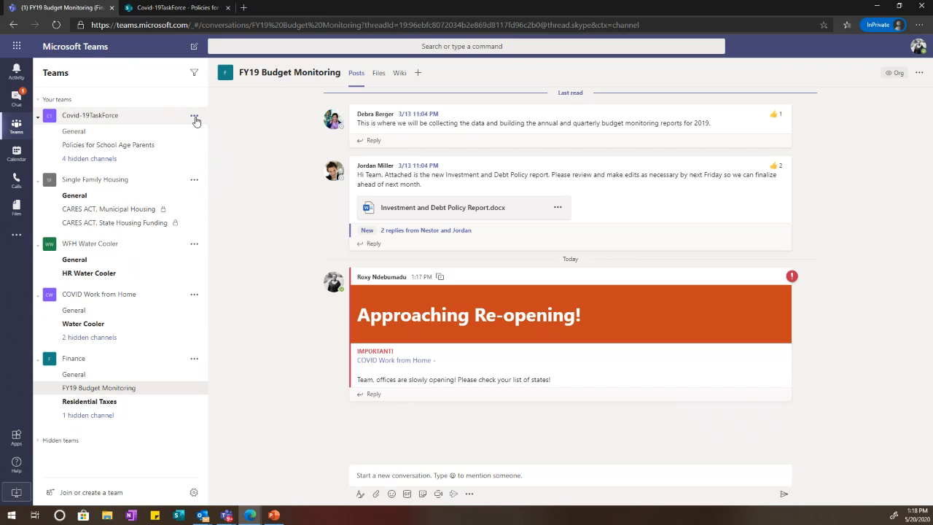
Step: Visit the Calendar, return to Teams and open the Join or create a team page
click(20, 156)
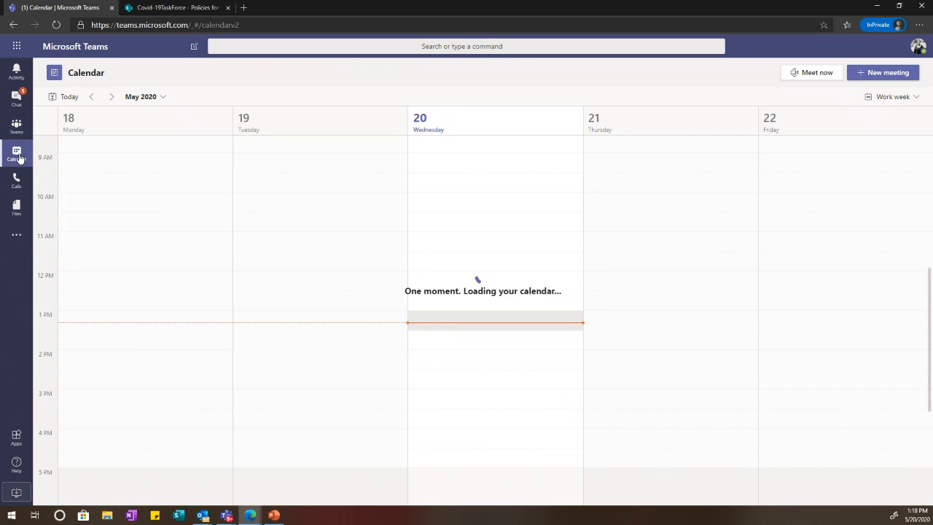
click(22, 134)
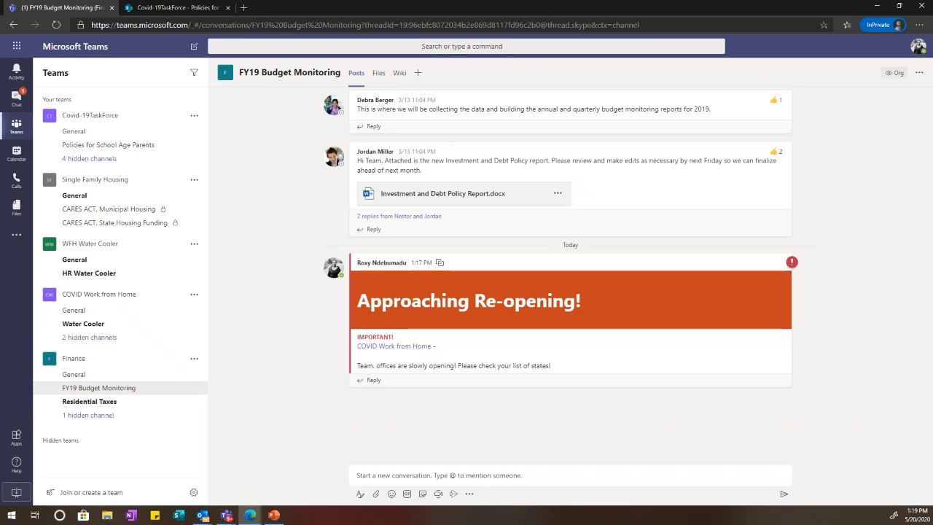
click(113, 493)
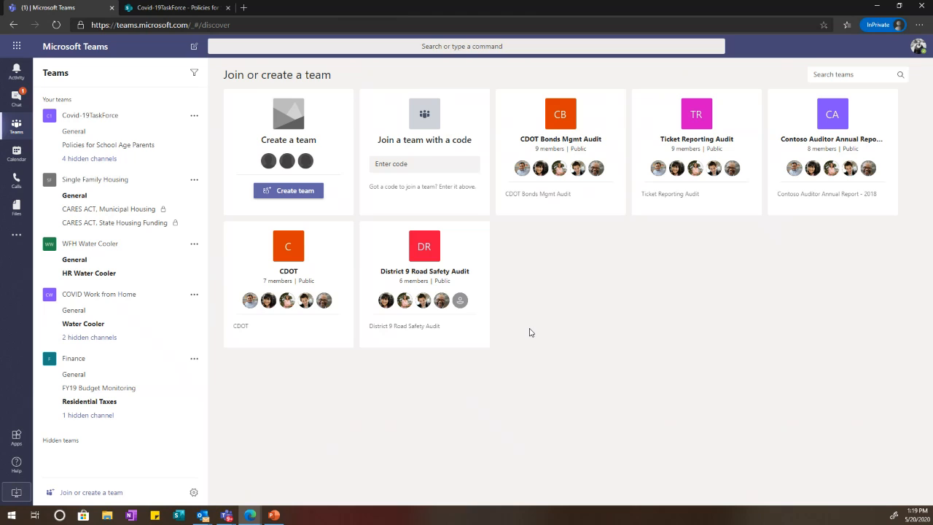
Step: Join the public CDOT team, then hide it from the team list
mouse_move(323, 264)
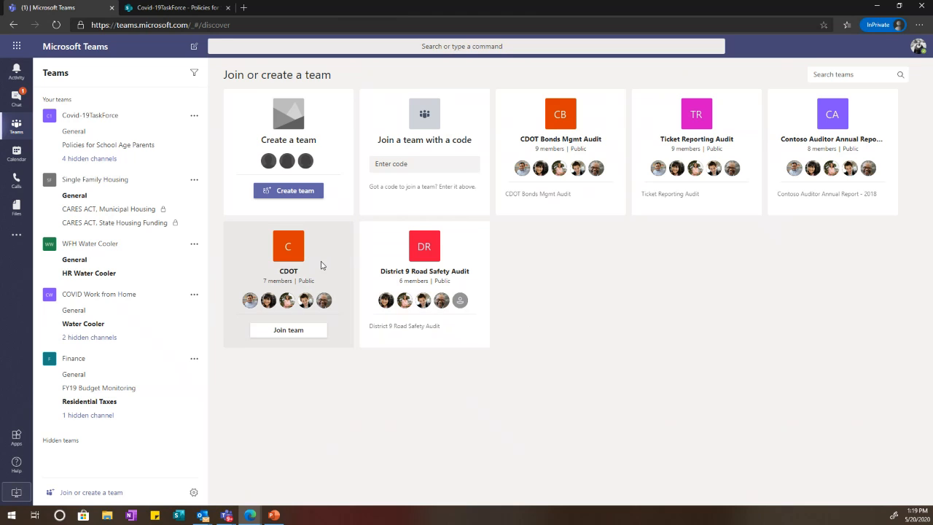
click(298, 337)
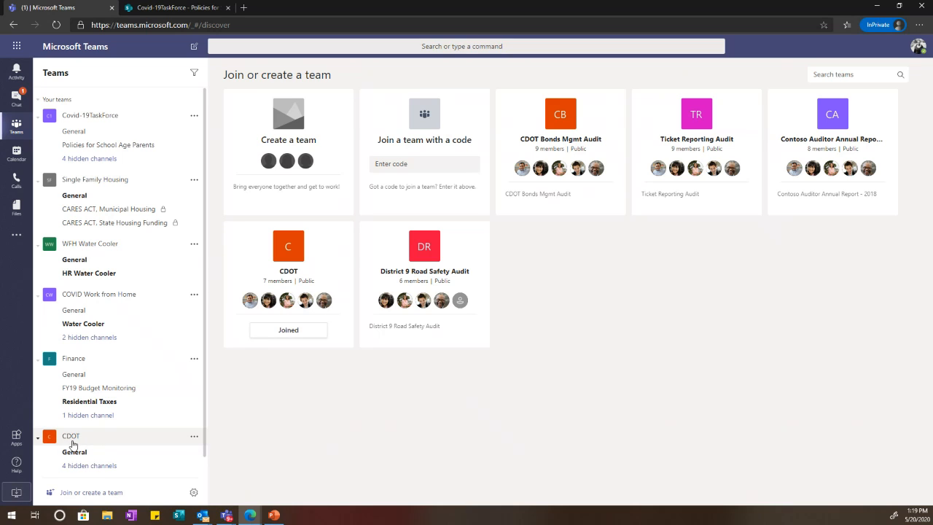
click(194, 436)
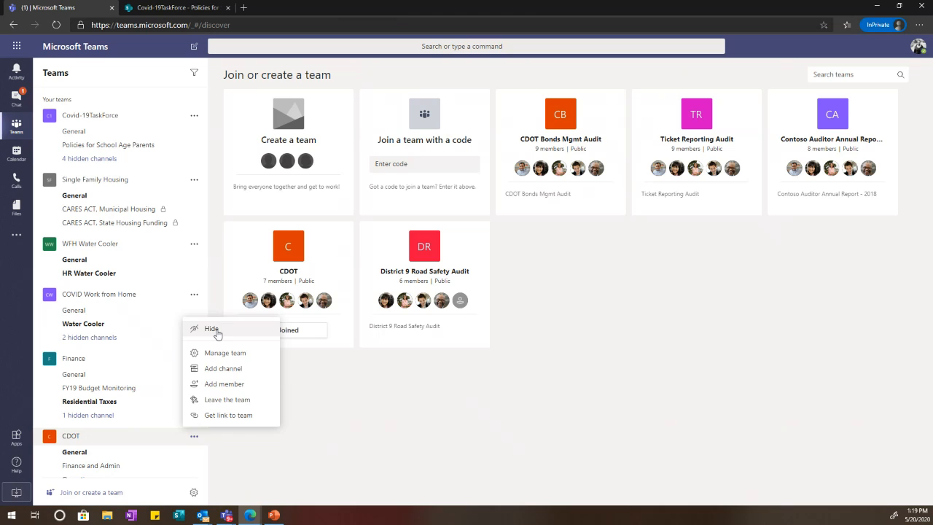
click(214, 330)
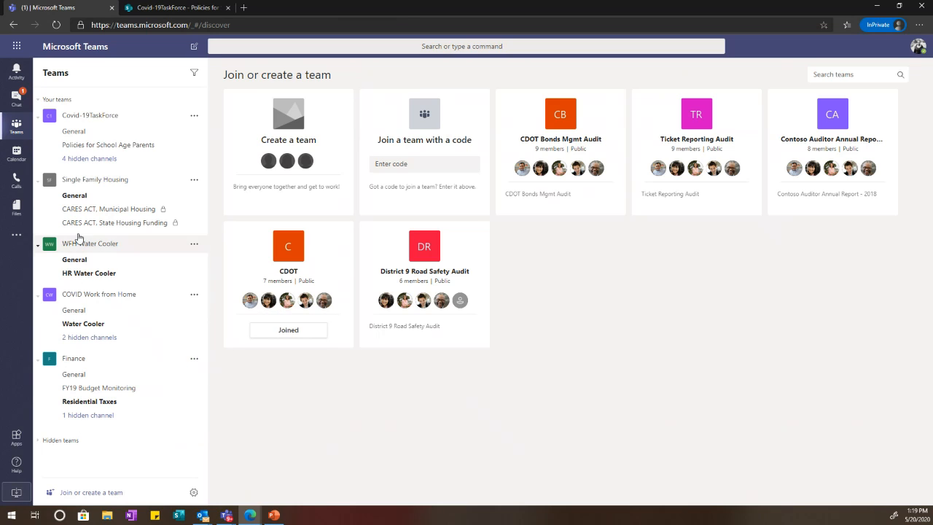
Step: Collapse team channel lists, open Single Family Housing's General channel, and return to Join or create a team
click(117, 116)
click(115, 144)
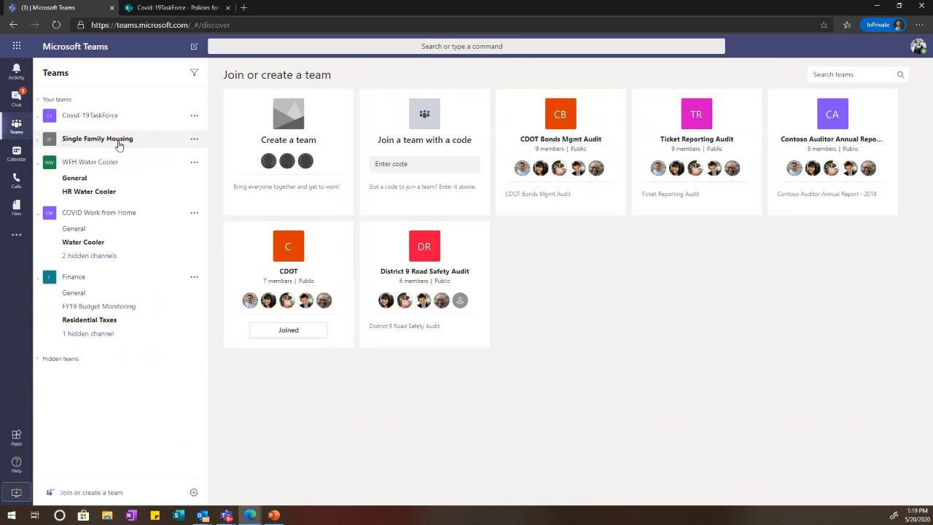
click(118, 143)
click(118, 154)
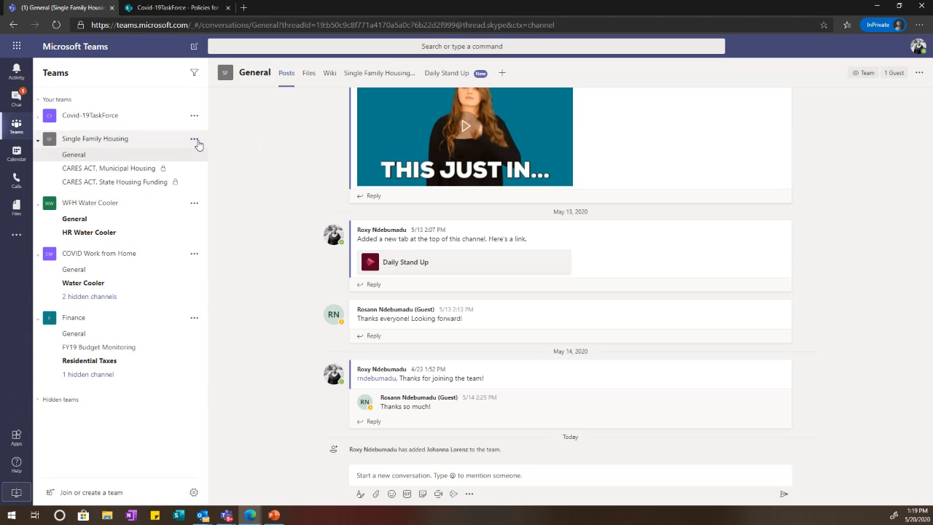
click(195, 139)
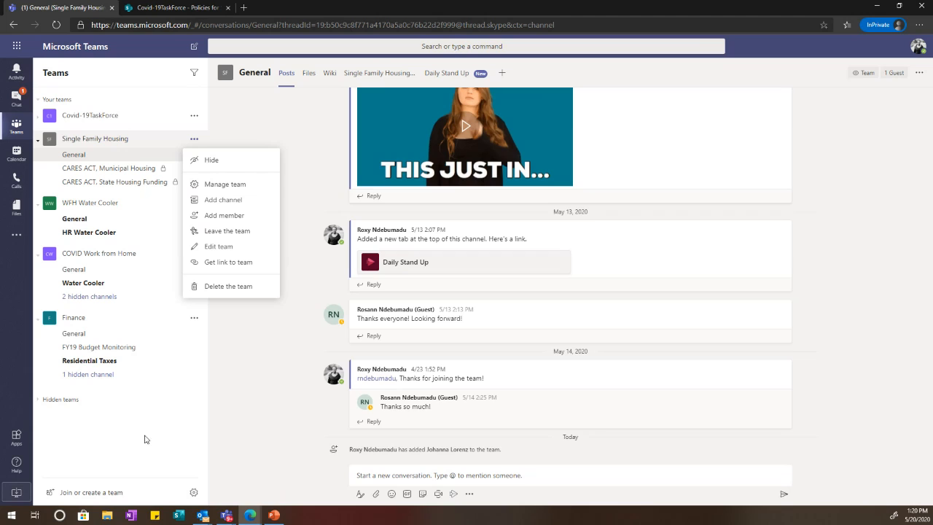
click(133, 495)
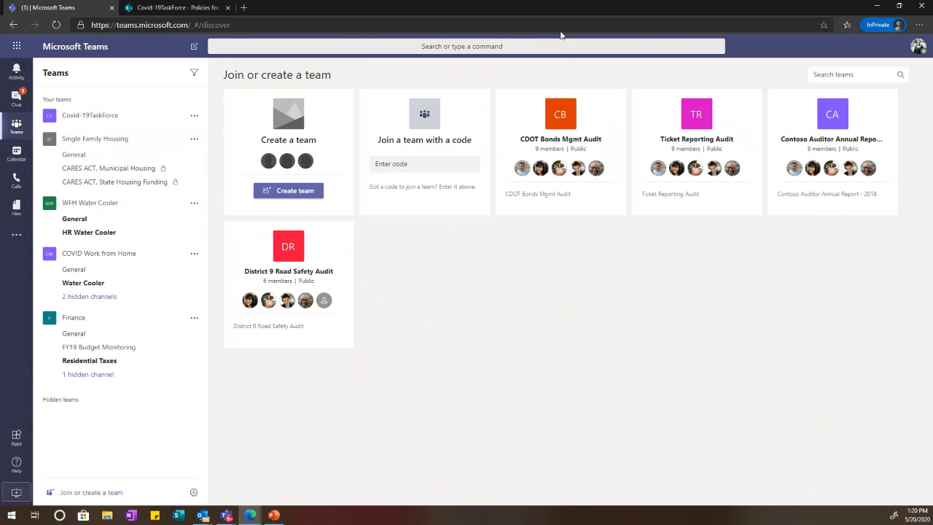
mouse_move(556, 139)
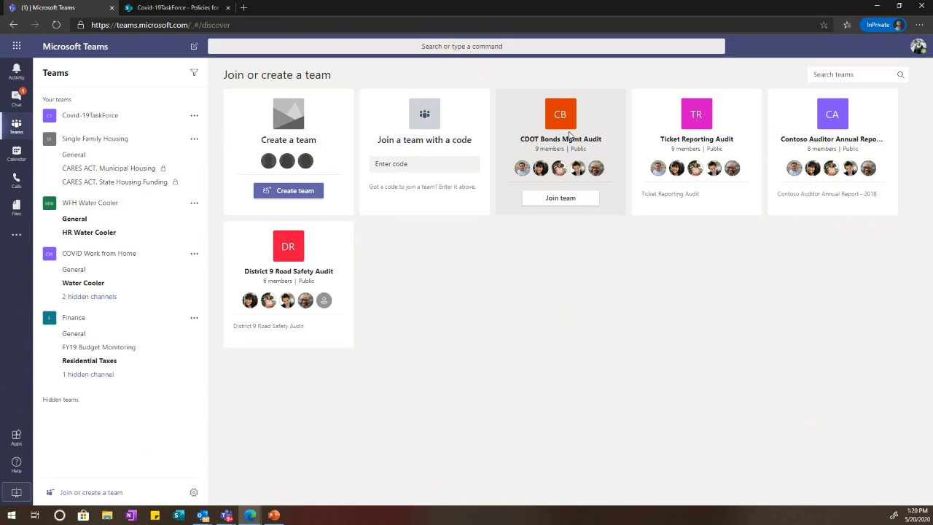
Step: Check Single Family Housing's pending join requests on its management page
click(194, 138)
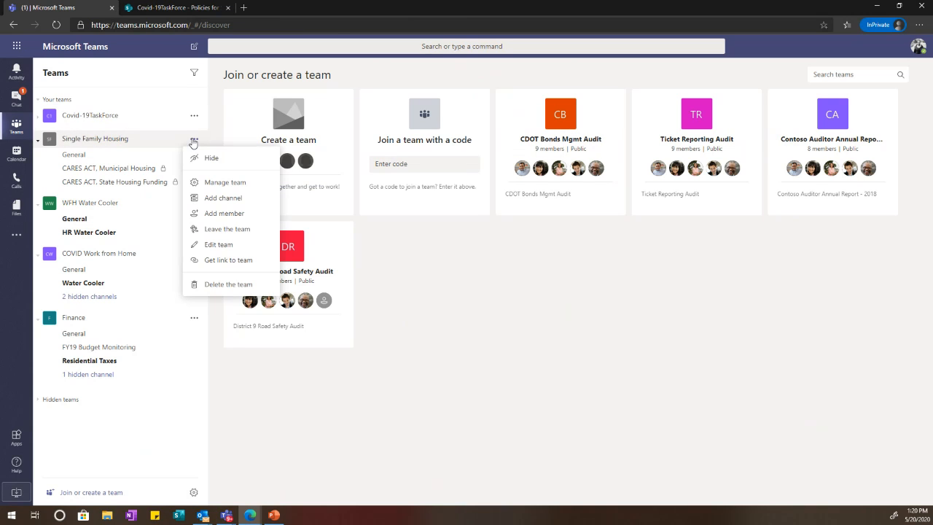
click(223, 183)
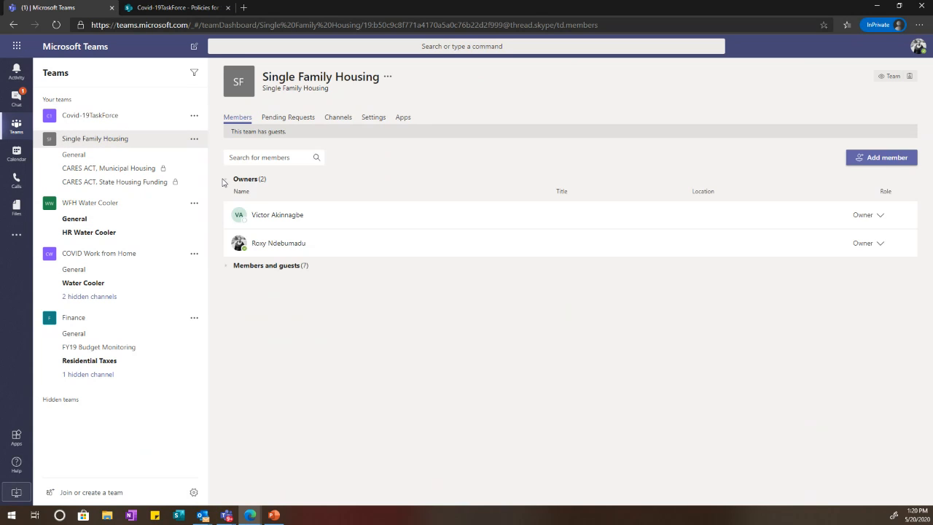
click(277, 116)
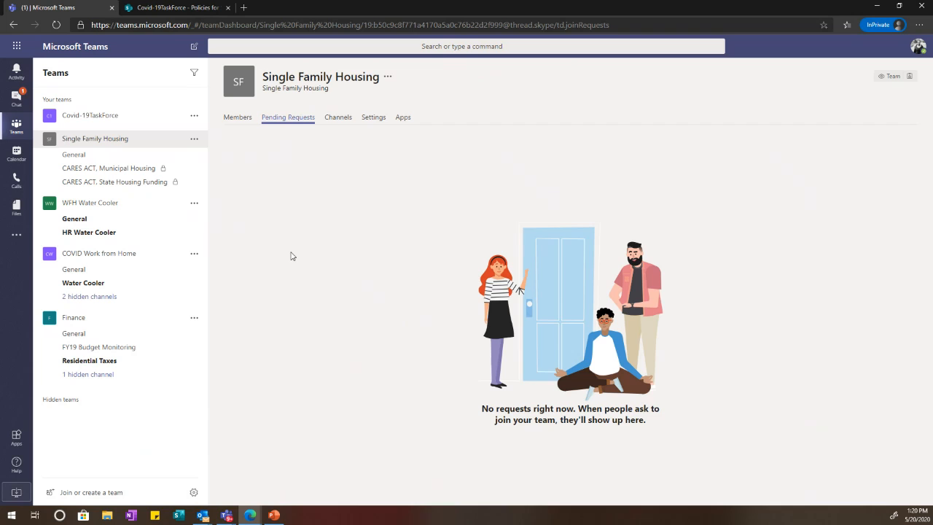
Step: Copy the Single Family Housing team link and send it in the one-on-one chat
click(193, 140)
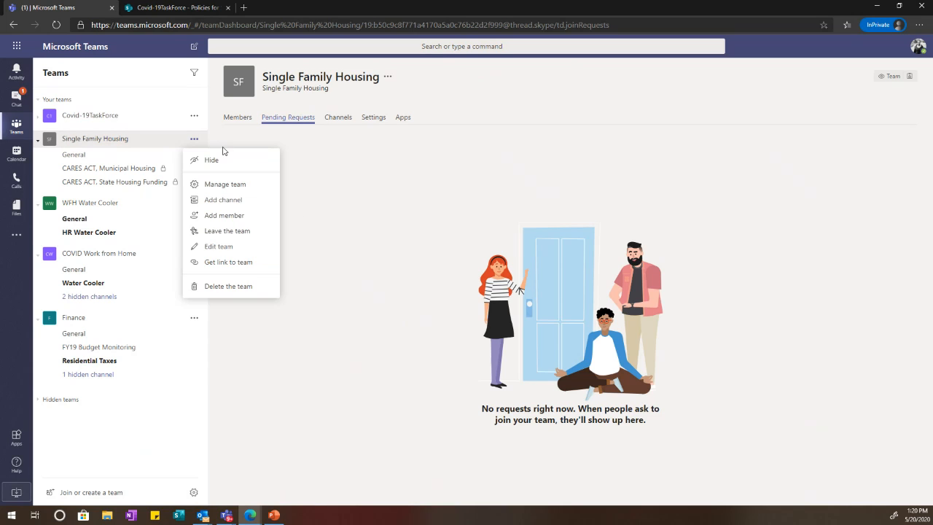
click(236, 262)
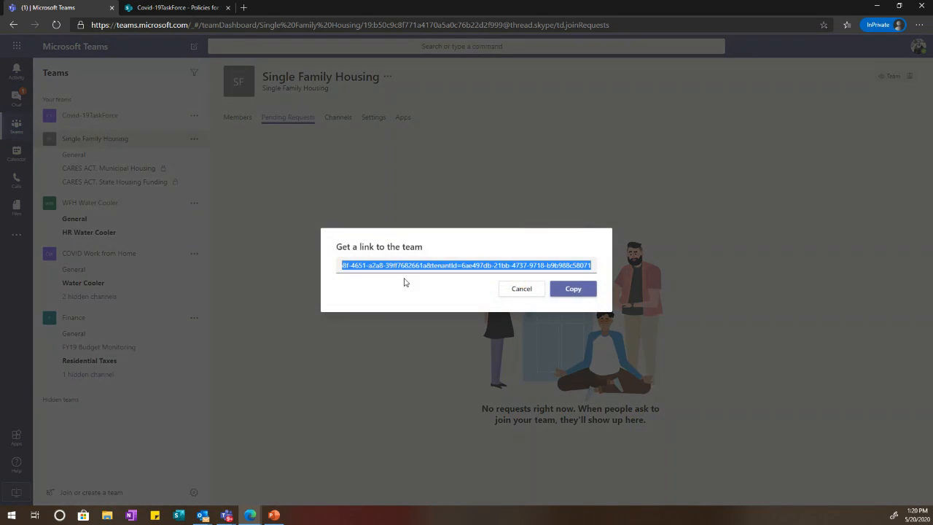
click(573, 288)
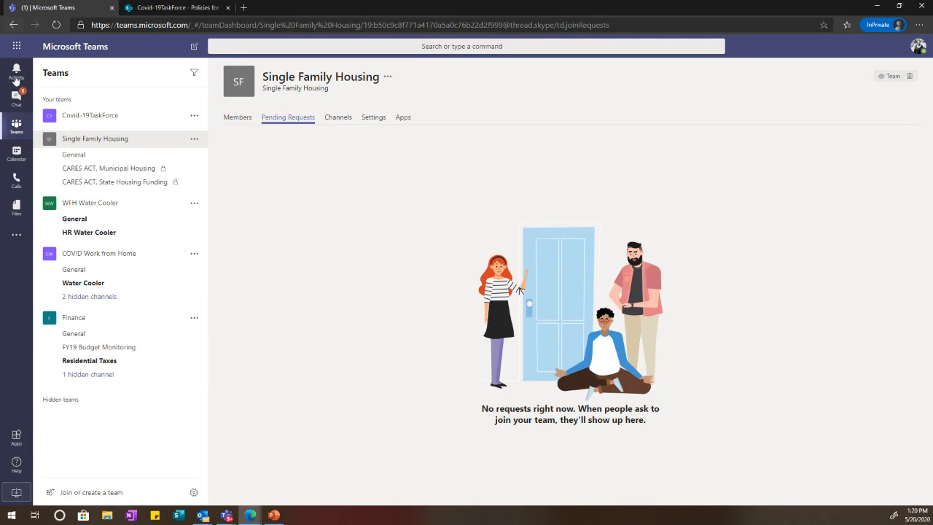
click(16, 77)
click(20, 103)
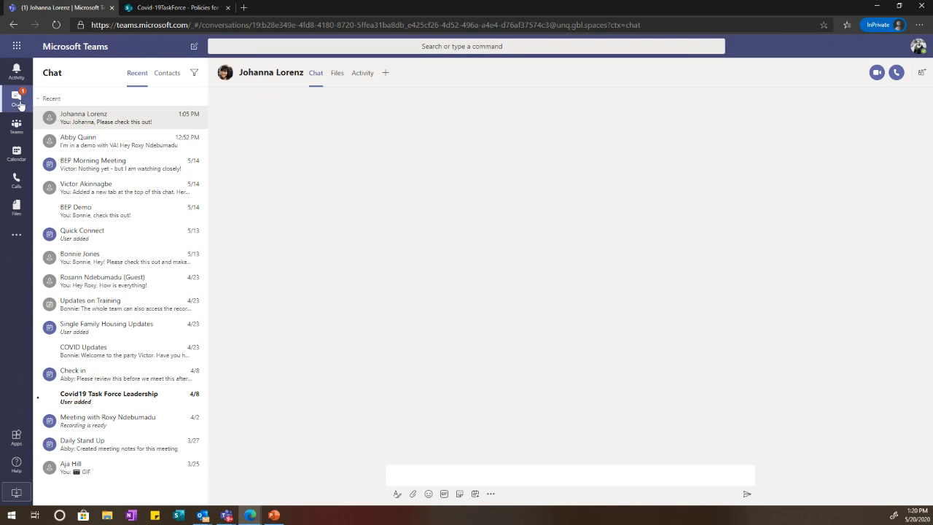
click(88, 134)
click(87, 125)
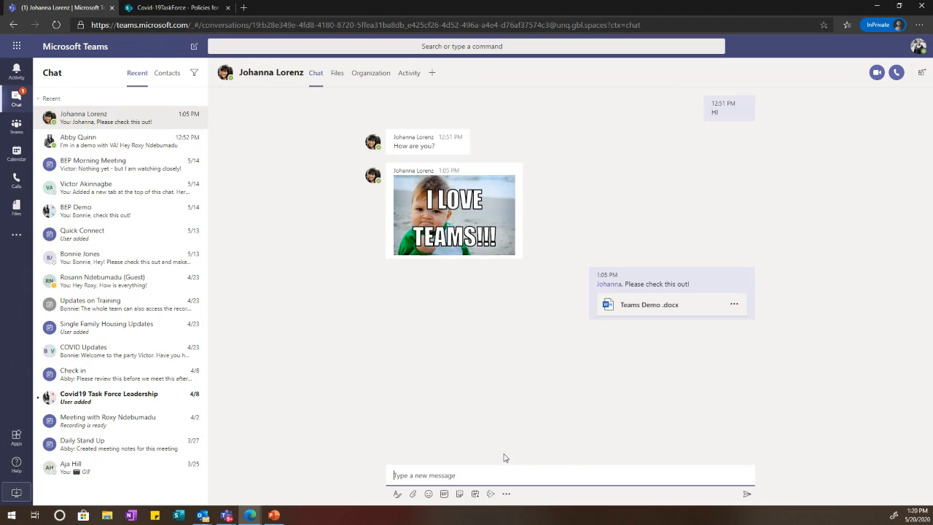
key(ctrl+v)
key(Return)
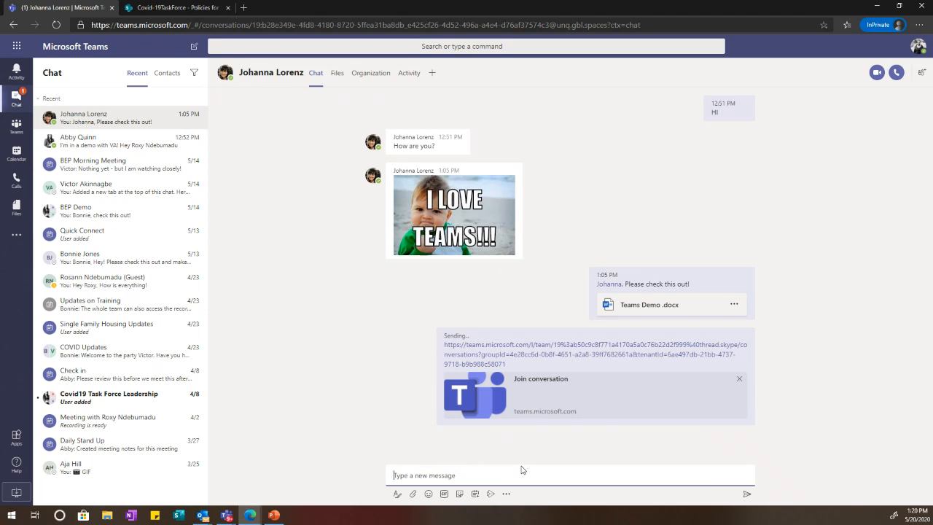
click(21, 126)
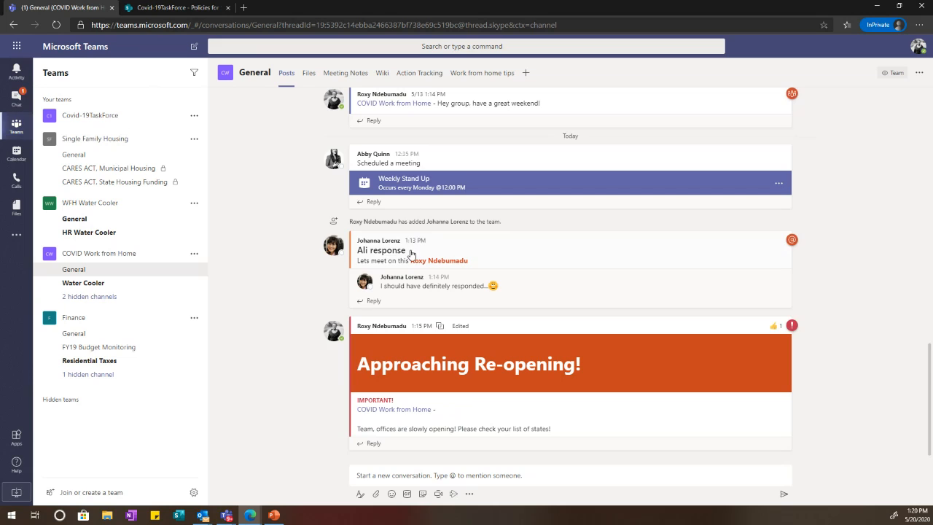
Step: Generate a team code for Single Family Housing in its settings and copy it
click(194, 139)
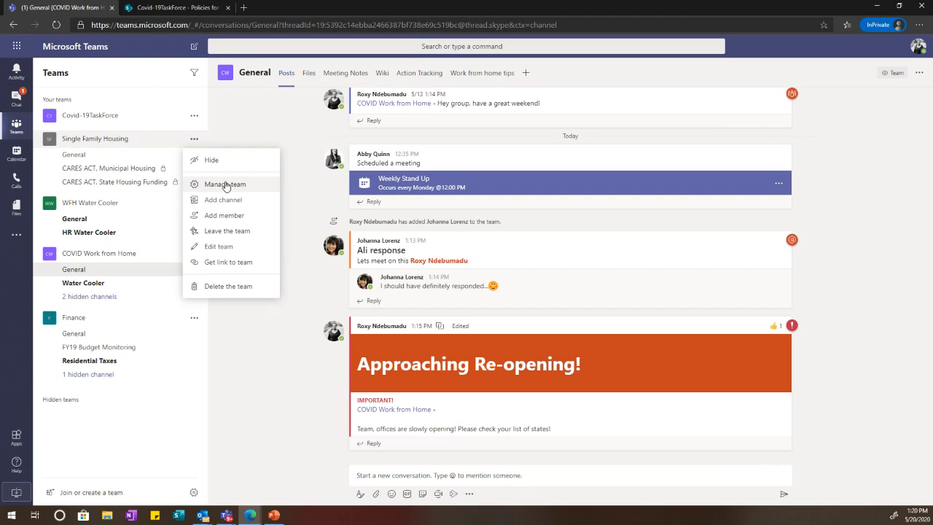
click(225, 185)
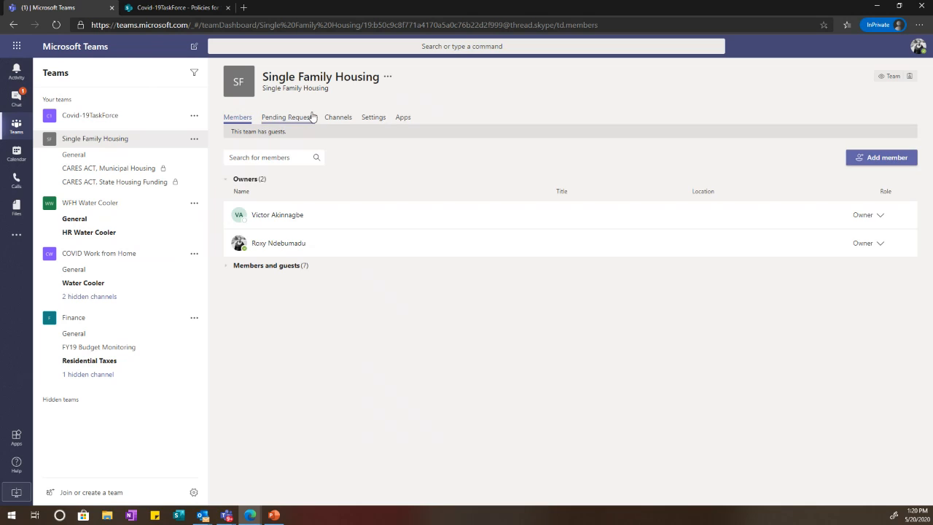
click(374, 117)
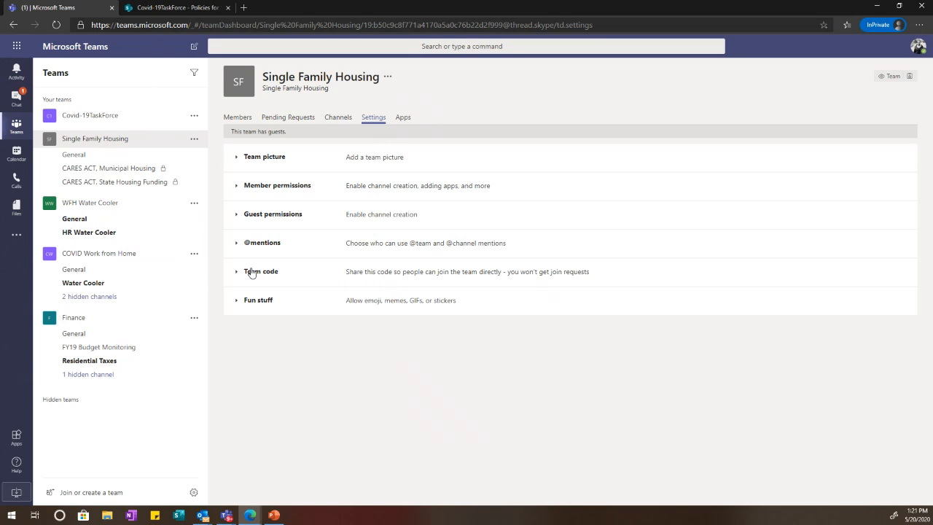
click(251, 272)
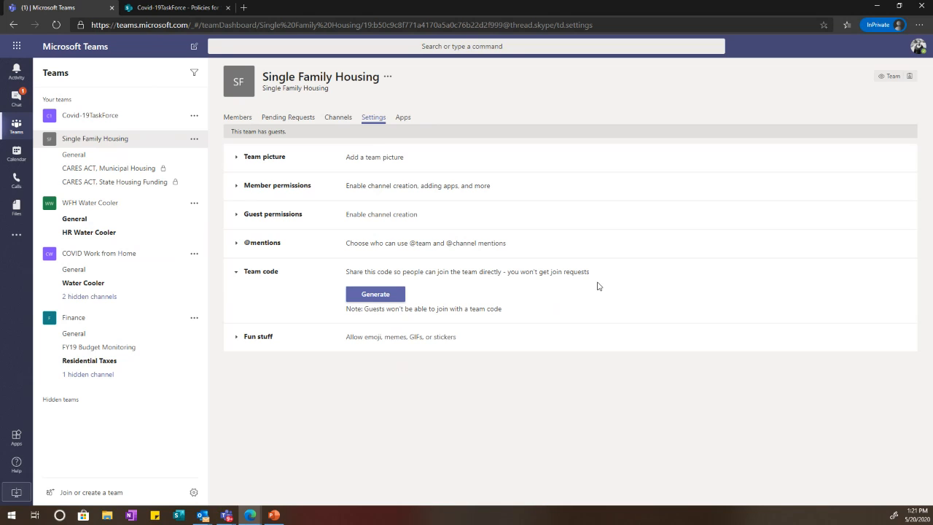
click(360, 295)
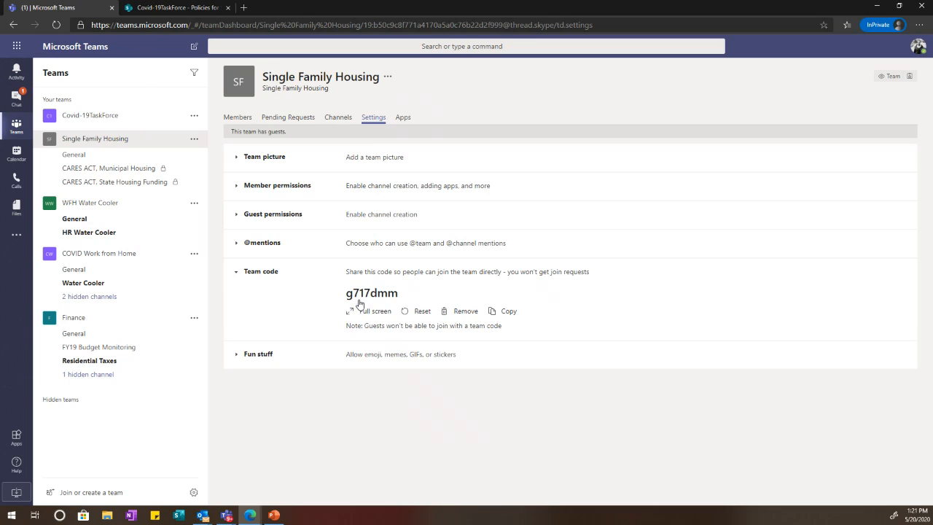
click(506, 312)
Step: Remove the Fiscal Auditor from Single Family Housing's members and guests
click(295, 119)
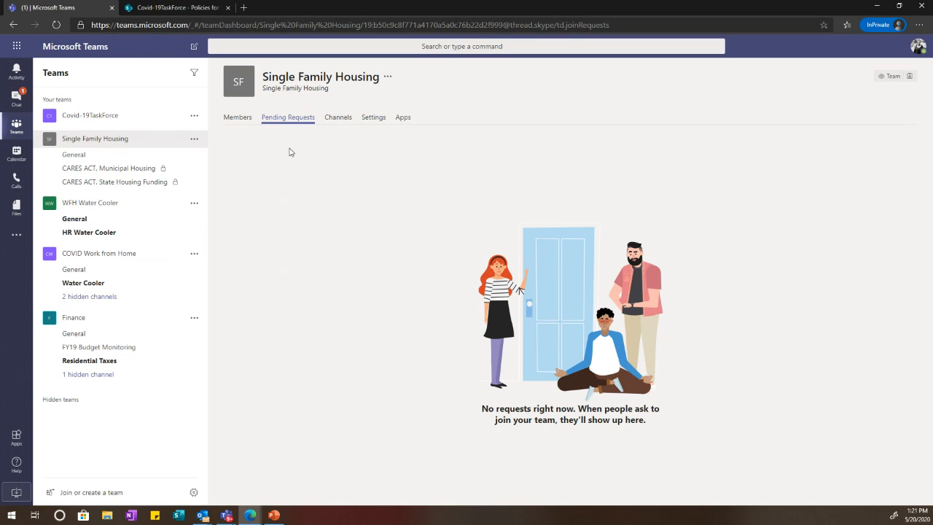
click(242, 118)
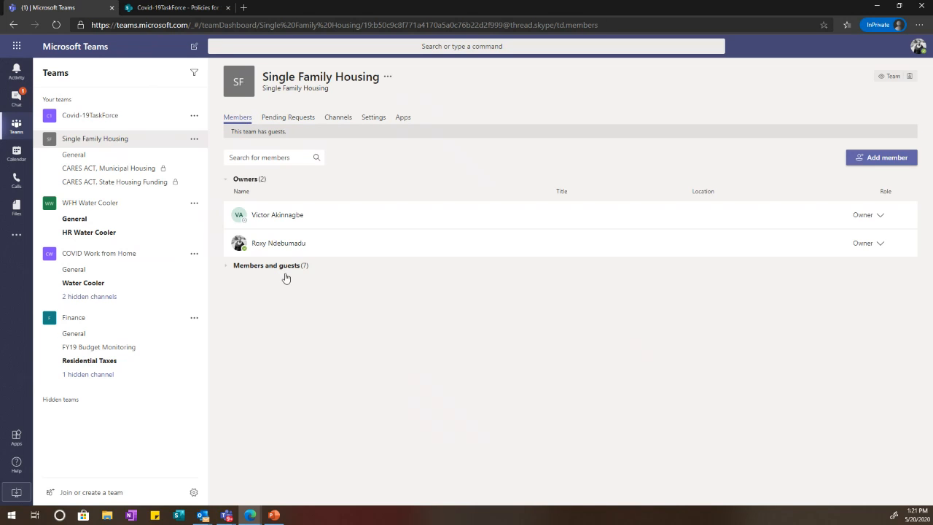
click(284, 268)
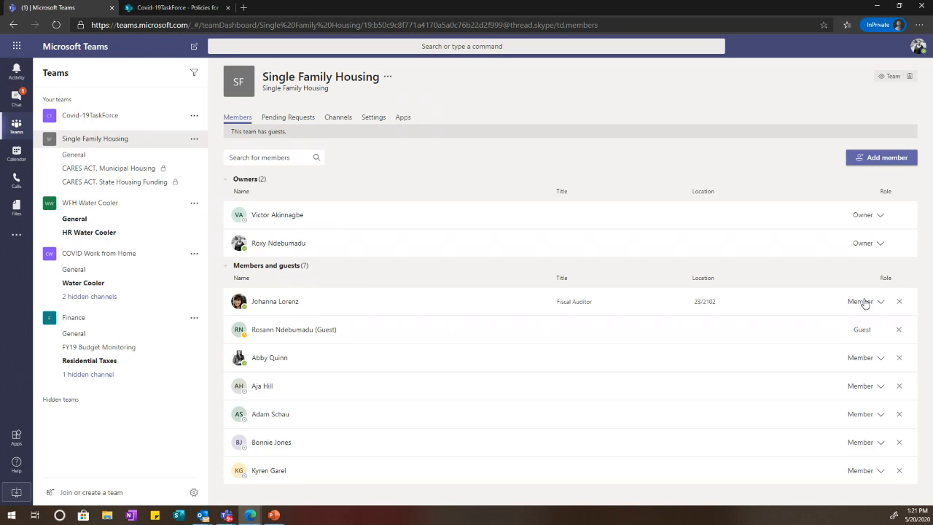
click(899, 303)
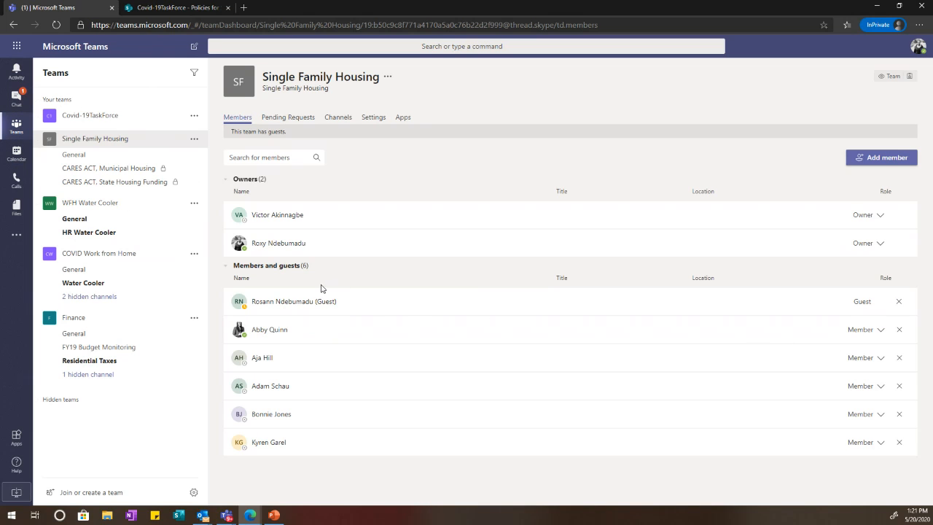
click(20, 107)
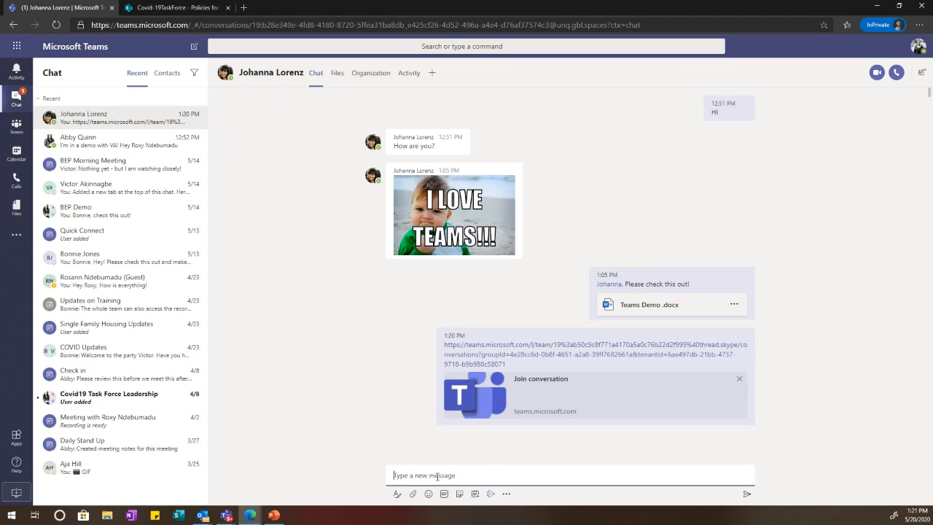
Step: Send the team join code in the chat, then open Single Family Housing's new join request
key(Return)
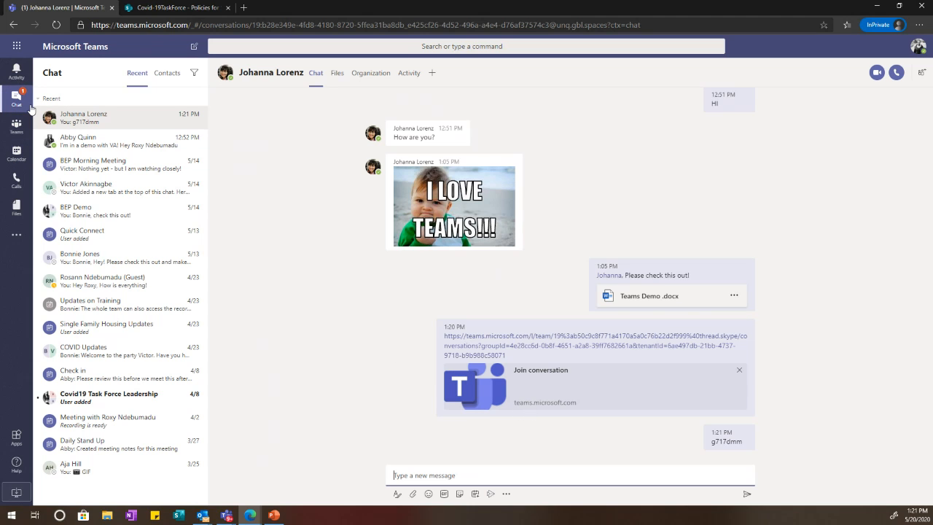
click(17, 127)
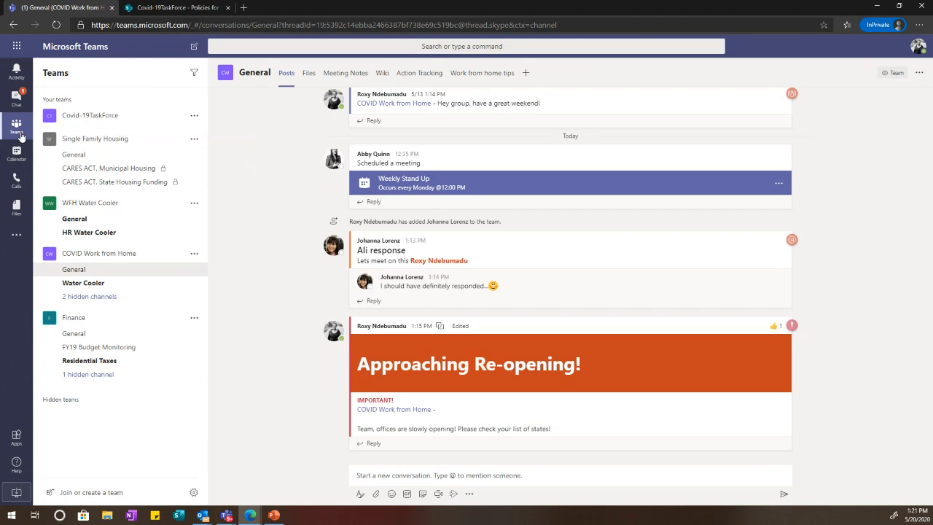
click(191, 140)
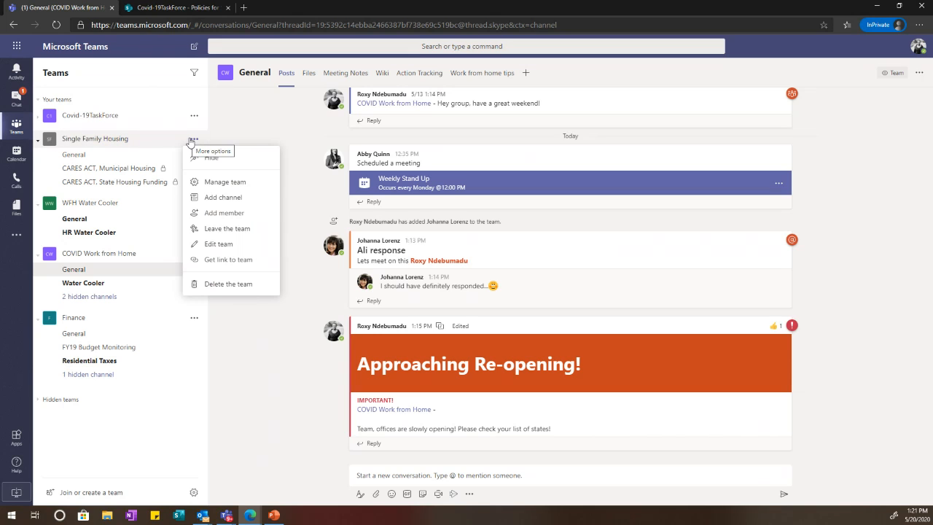
click(223, 184)
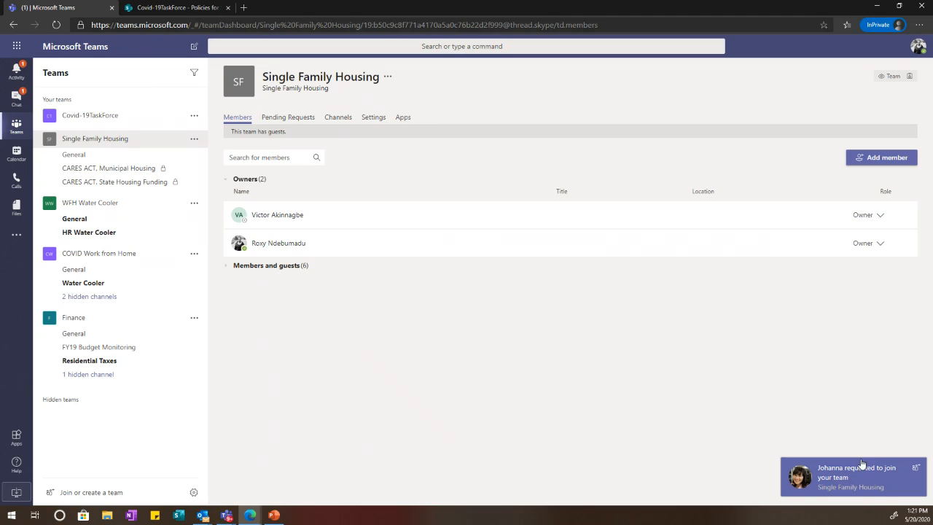
click(877, 489)
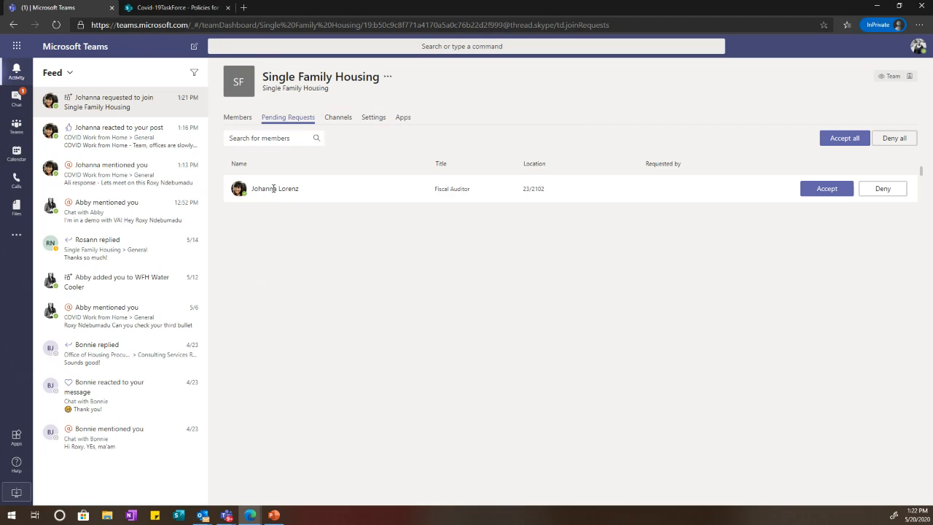
mouse_move(273, 188)
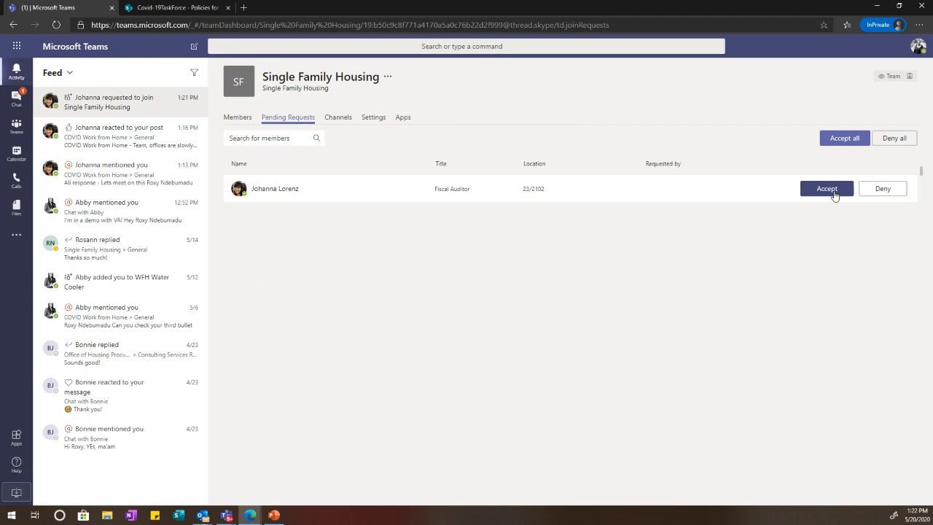
Step: Accept the pending join request and review Single Family Housing's full members and guests list
click(819, 192)
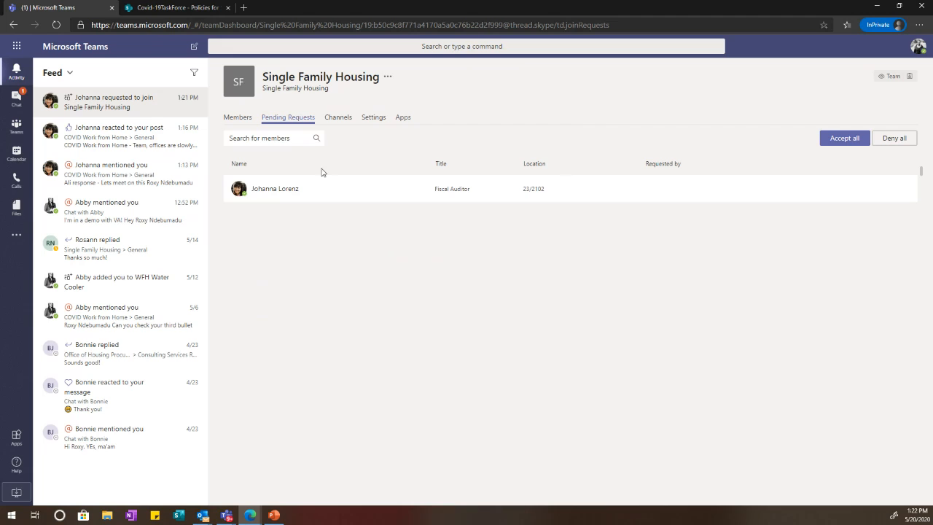
click(242, 124)
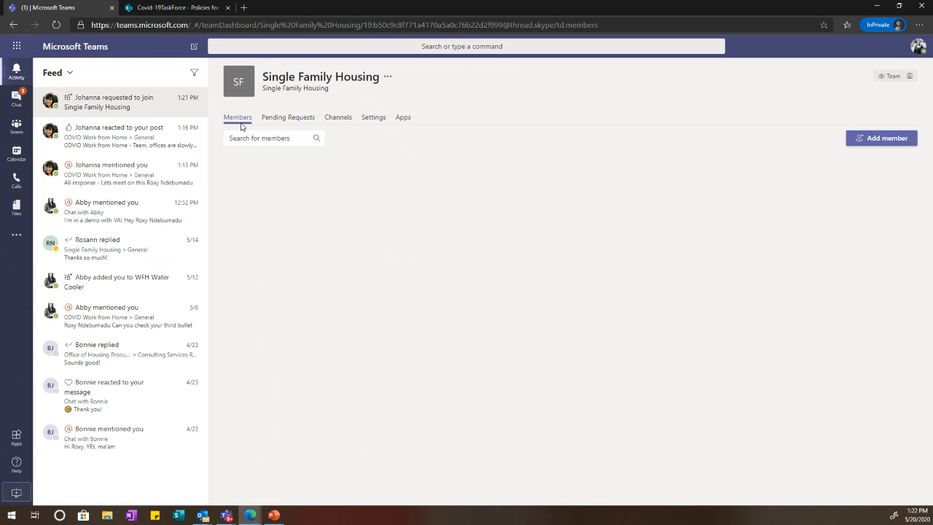
click(306, 275)
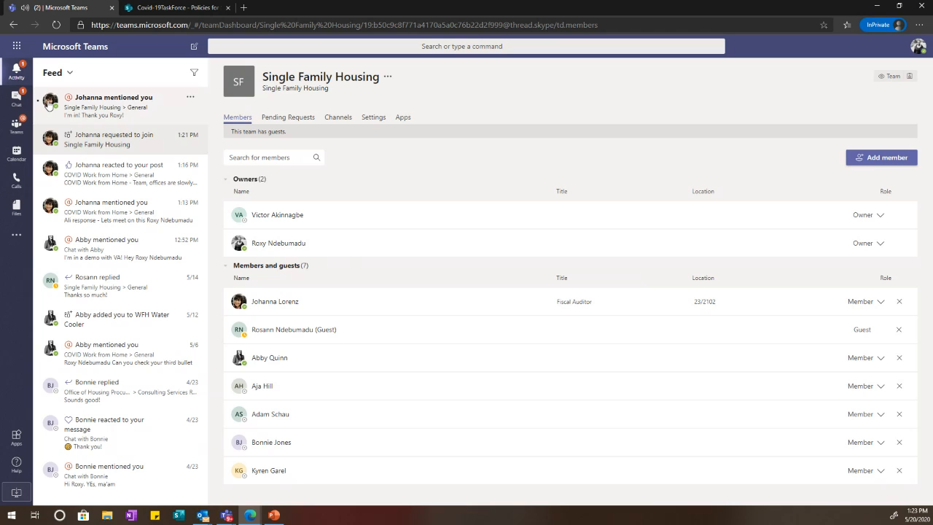
Step: Open the new General channel mention, then the private CARES ACT, Municipal Housing channel
click(117, 113)
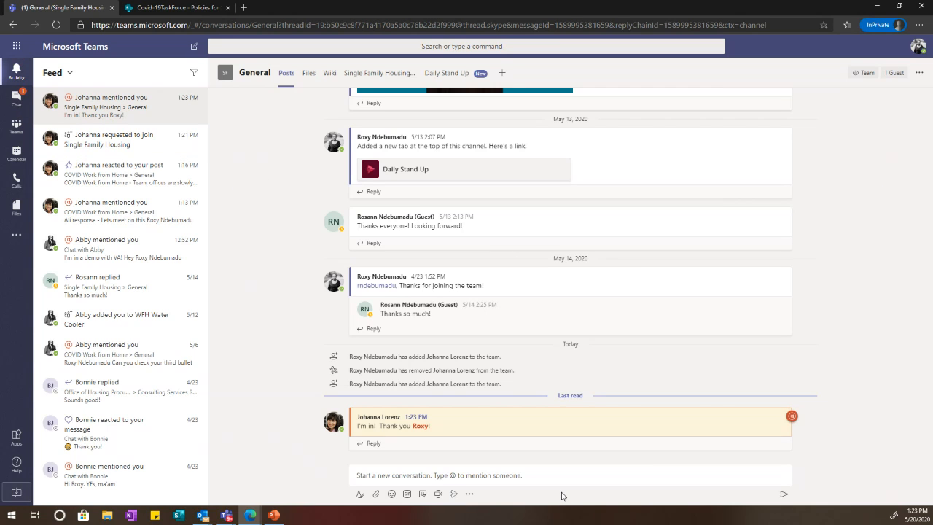
mouse_move(422, 430)
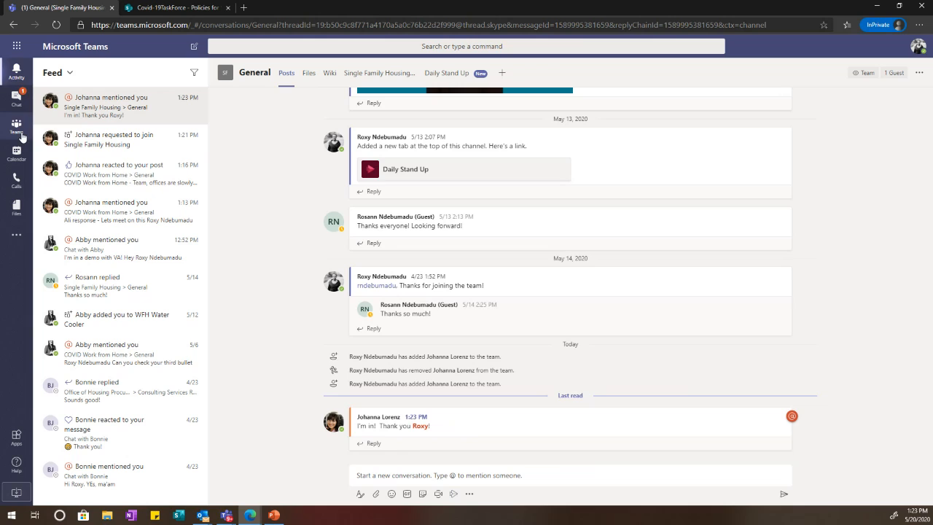
click(16, 125)
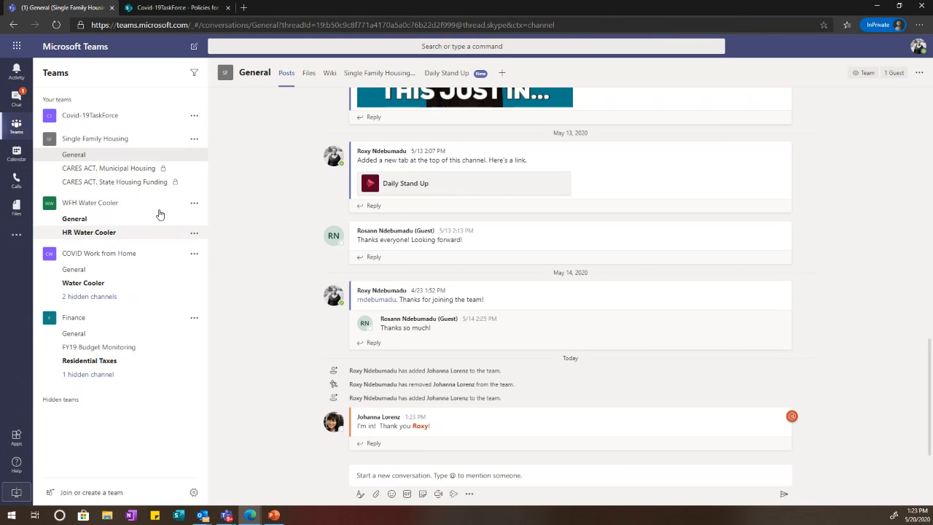
click(149, 169)
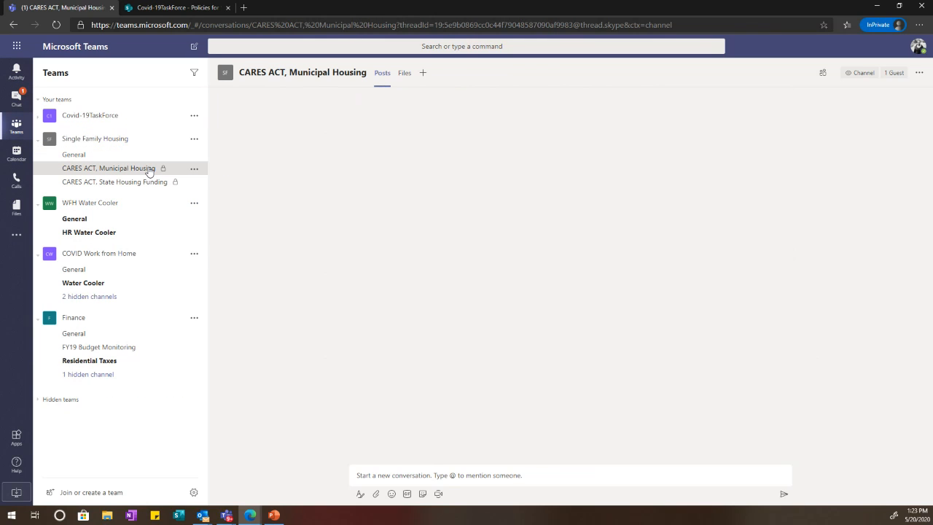
click(148, 191)
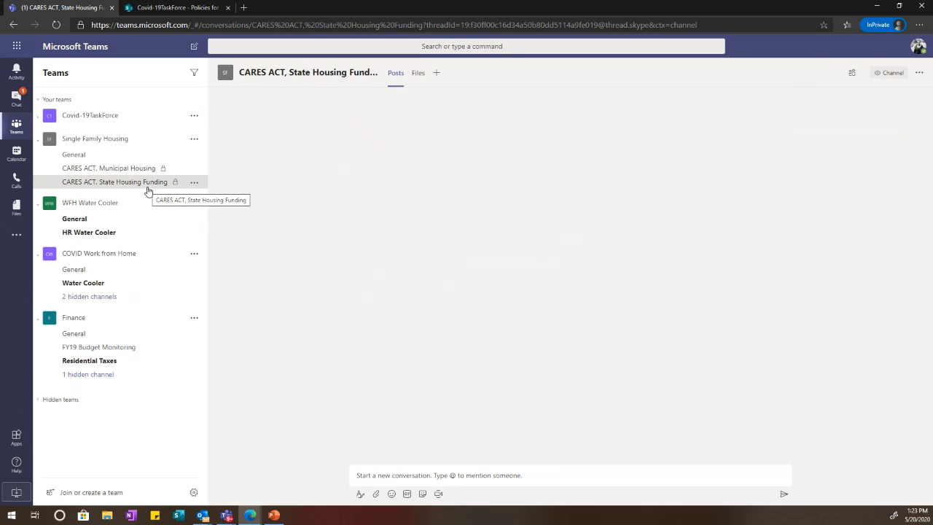
click(130, 170)
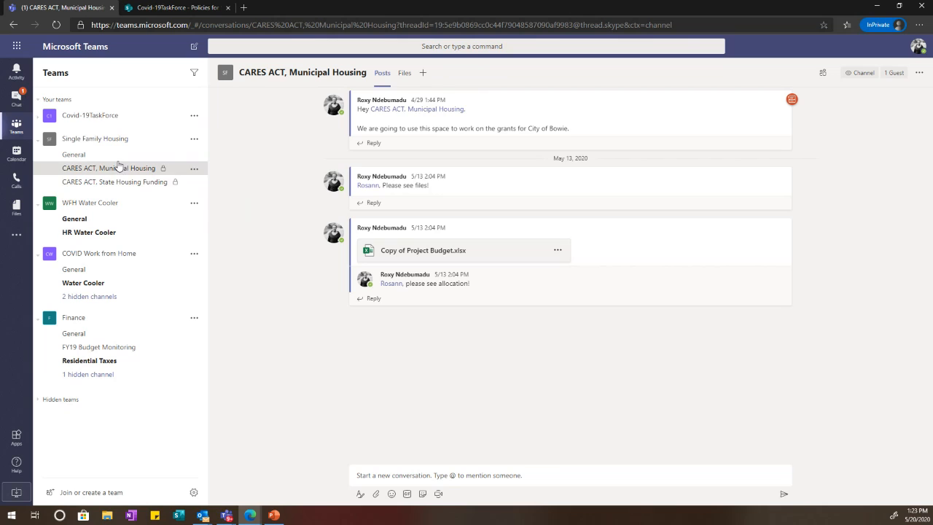
click(119, 156)
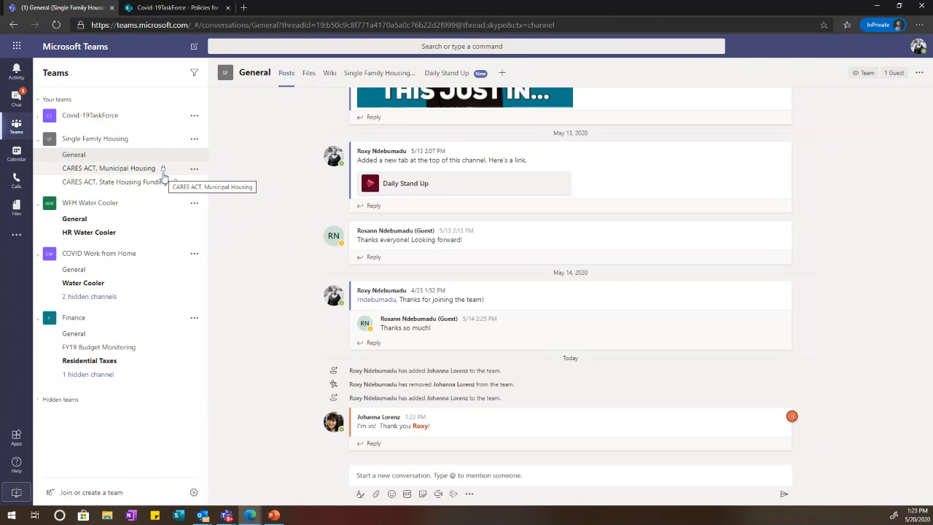
click(163, 173)
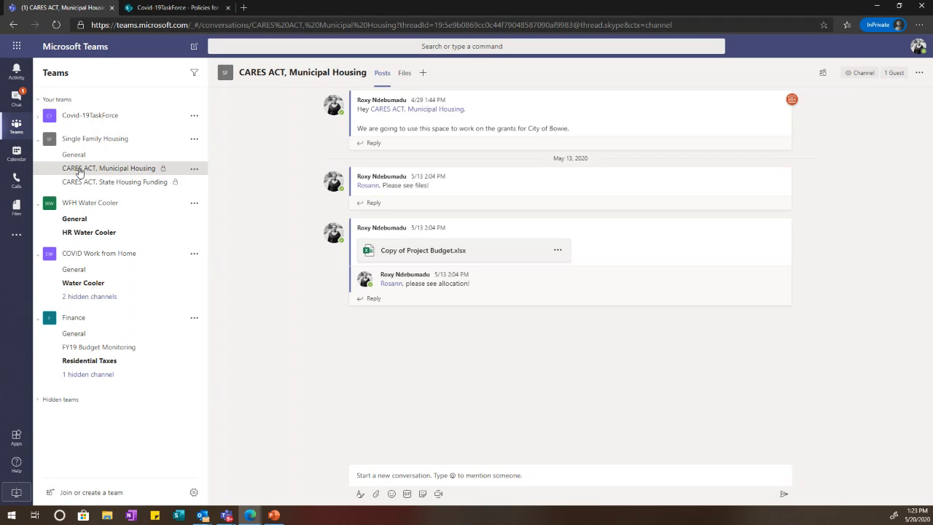
click(193, 171)
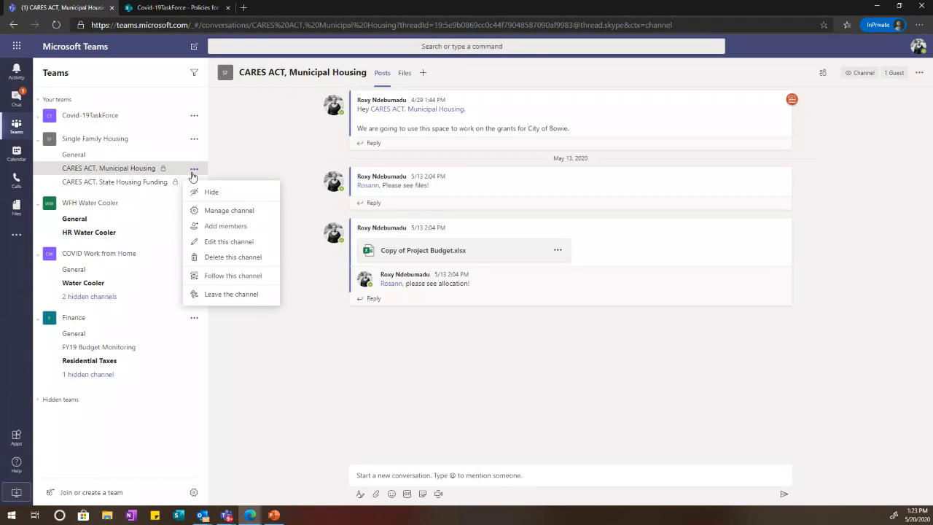
click(221, 210)
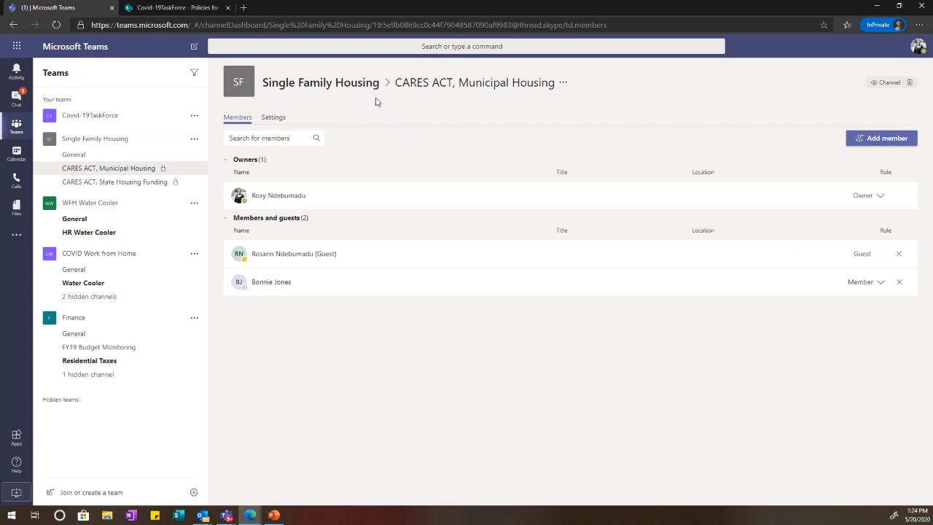
click(136, 155)
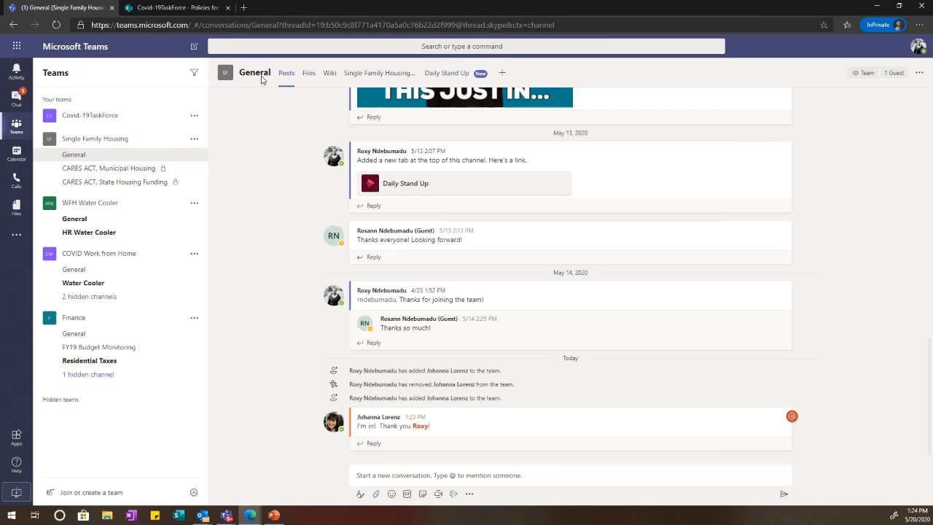
click(191, 140)
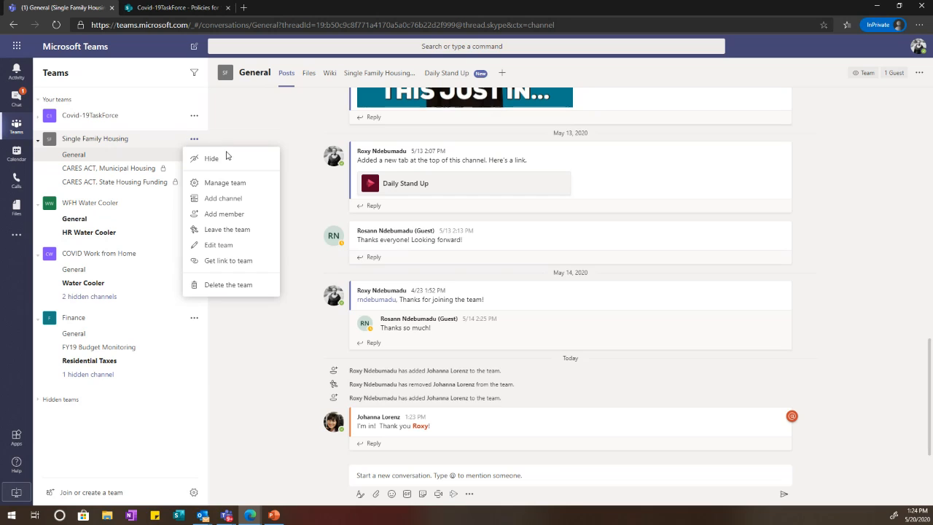
click(226, 183)
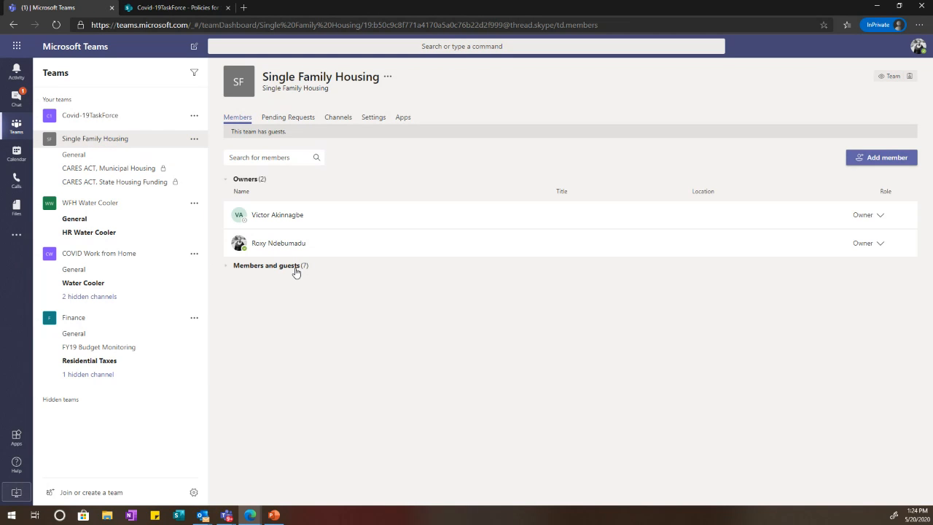
click(295, 270)
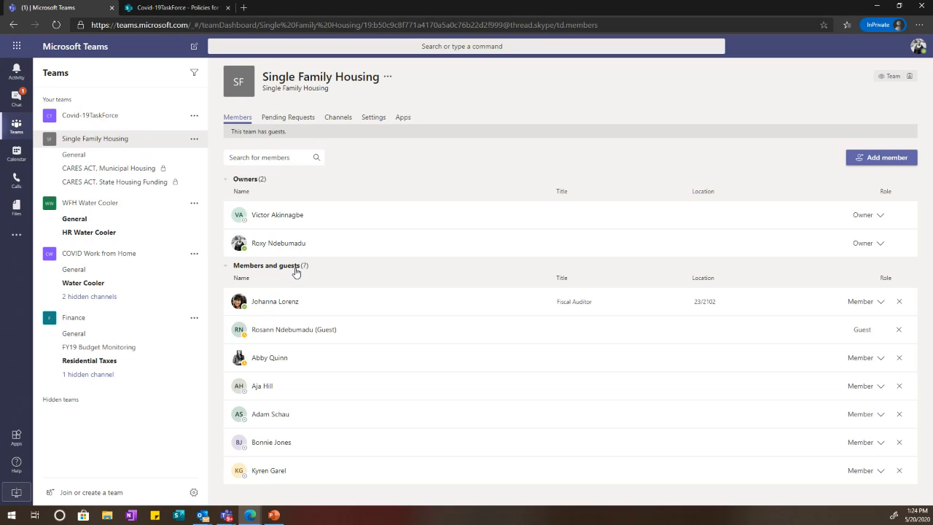
click(116, 156)
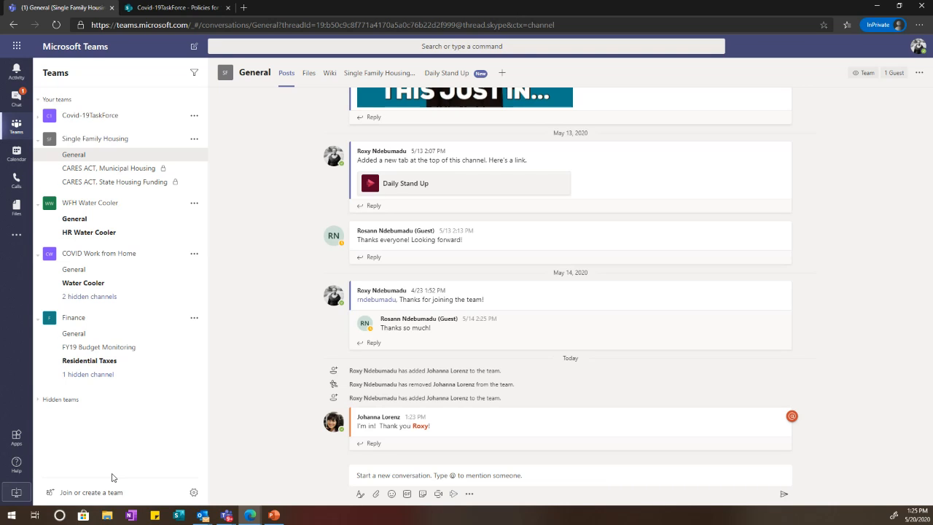
click(438, 493)
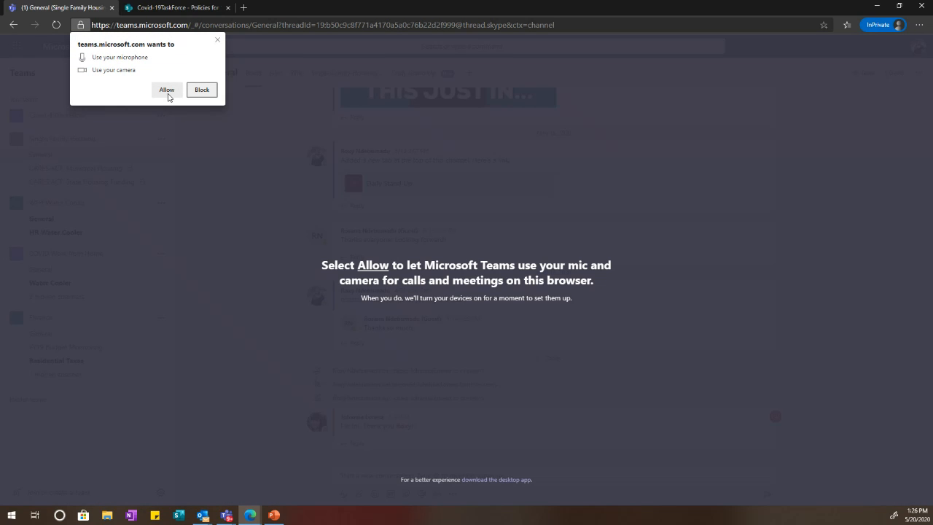
Step: Allow microphone and camera access, turn the camera off, and start the 'Quick Sync' meeting
click(167, 90)
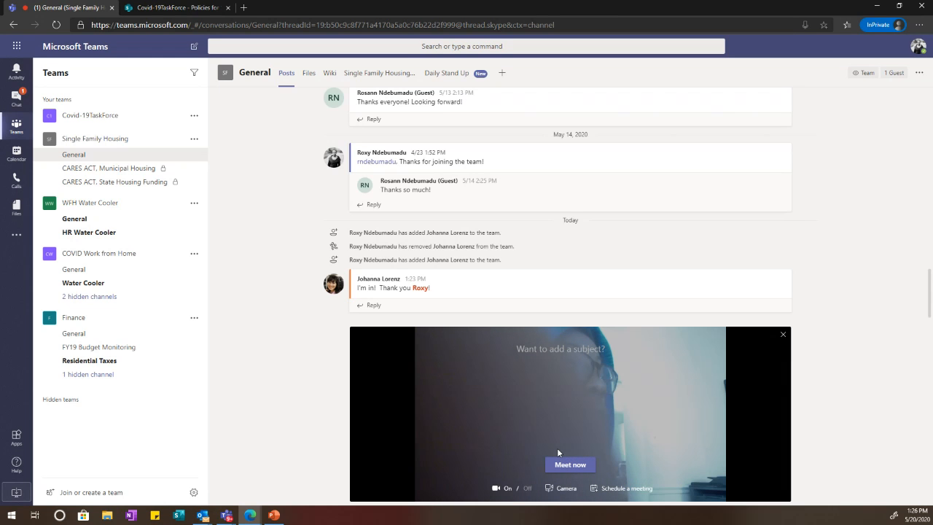
click(521, 488)
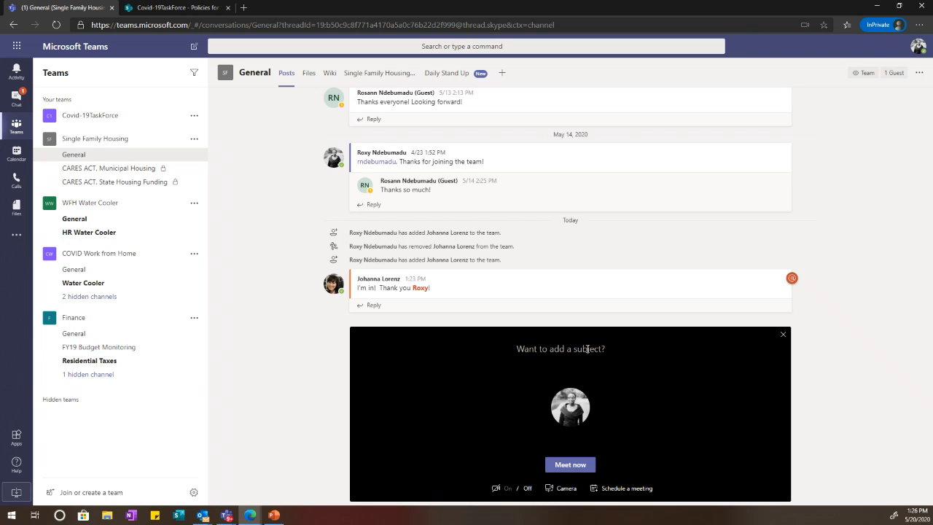
text(Quick )
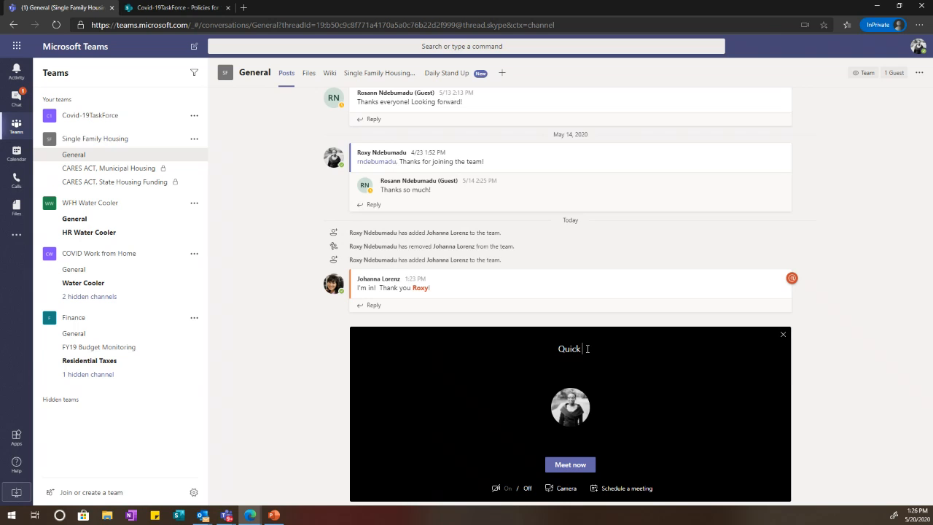
text(Sync!)
click(582, 469)
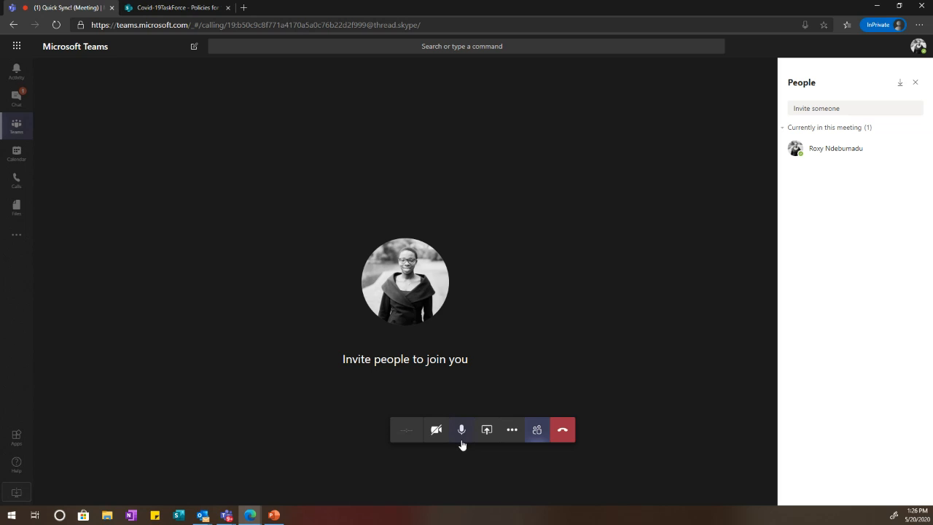
Step: Mute the microphone and ask a team member and a guest to join the meeting
click(462, 434)
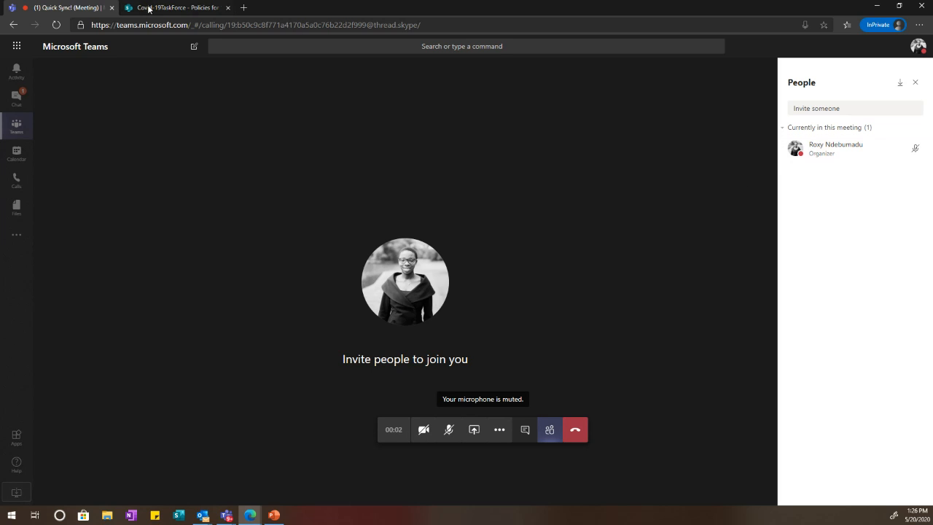
click(812, 107)
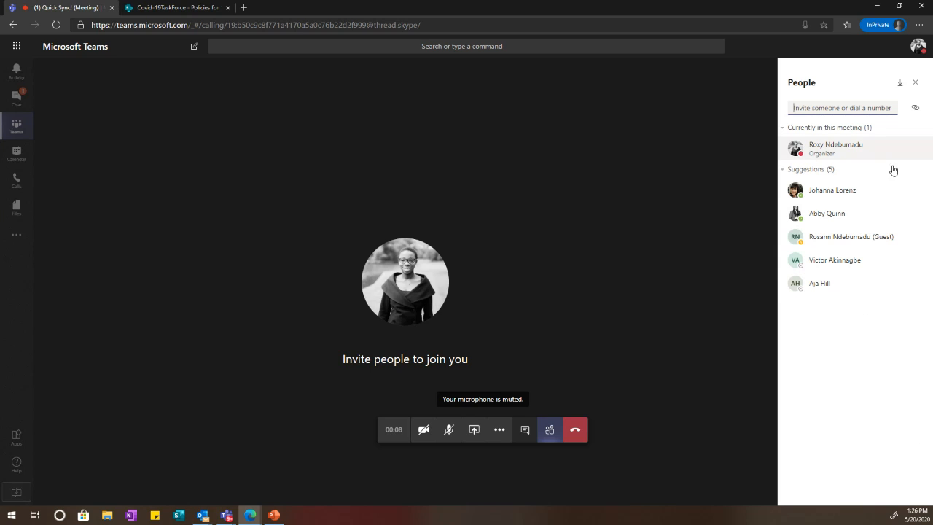
click(915, 193)
click(884, 213)
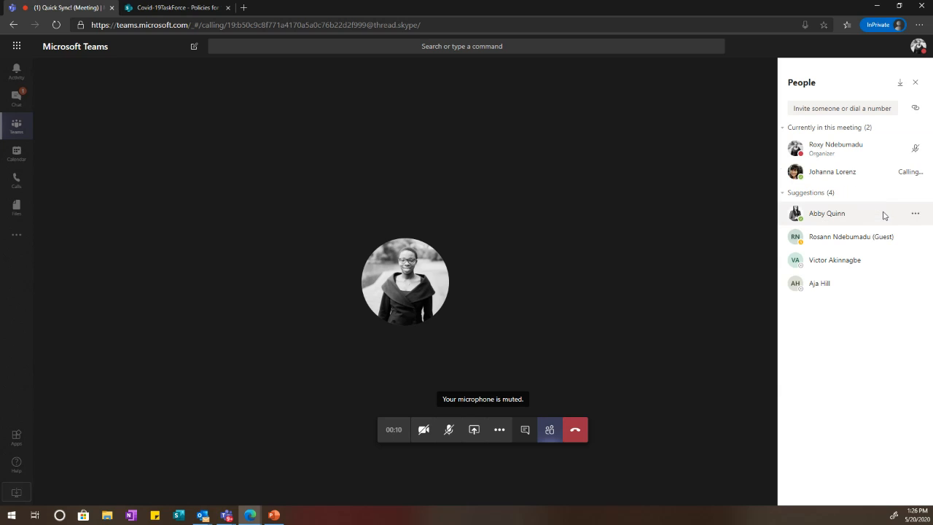
click(917, 238)
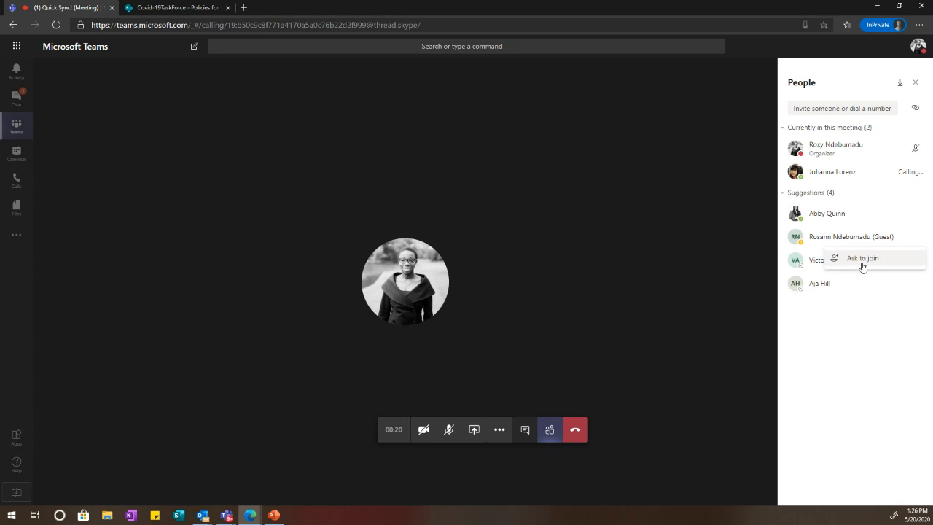
click(862, 267)
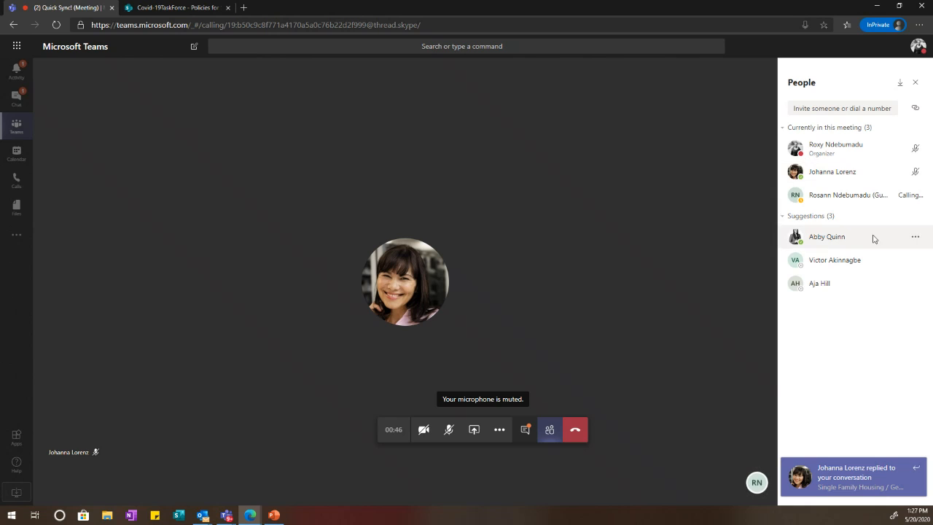
Step: Open the meeting chat, leave the meeting, and skip the call-quality rating
click(525, 430)
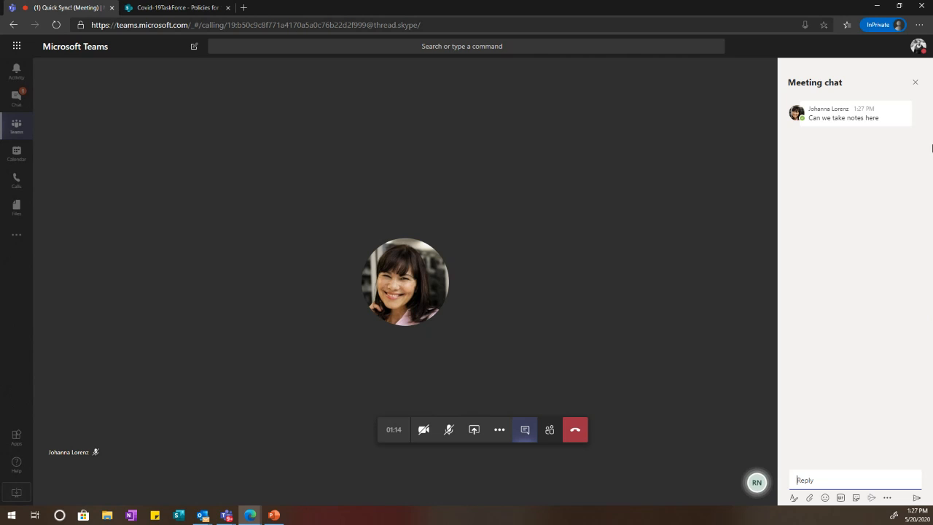
click(570, 433)
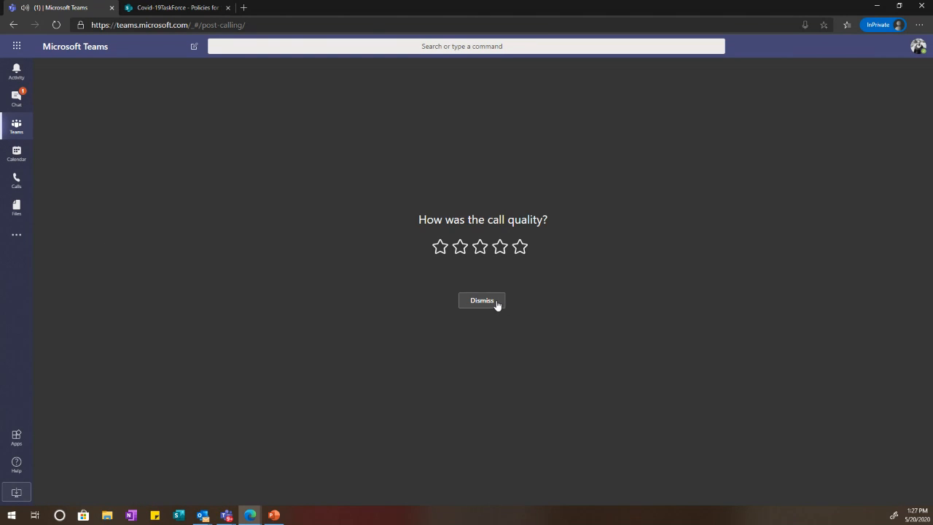
click(496, 303)
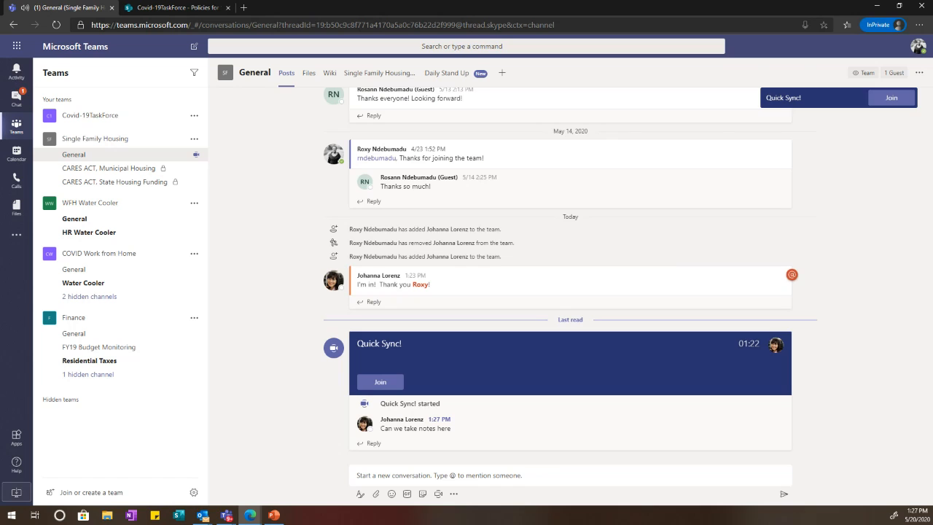
Step: Start a new calendar meeting titled 'Connecting on Cares Act Initiatives', correcting the misspelled words
click(10, 151)
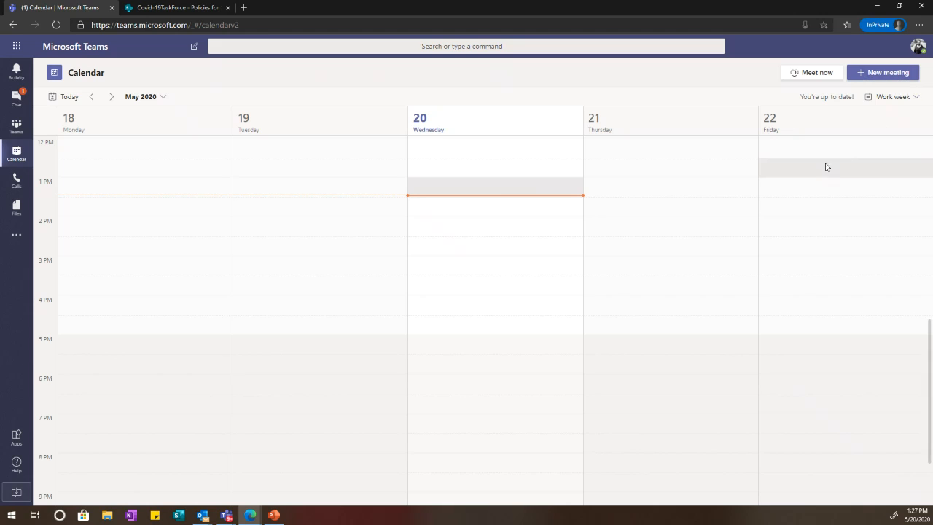
click(874, 77)
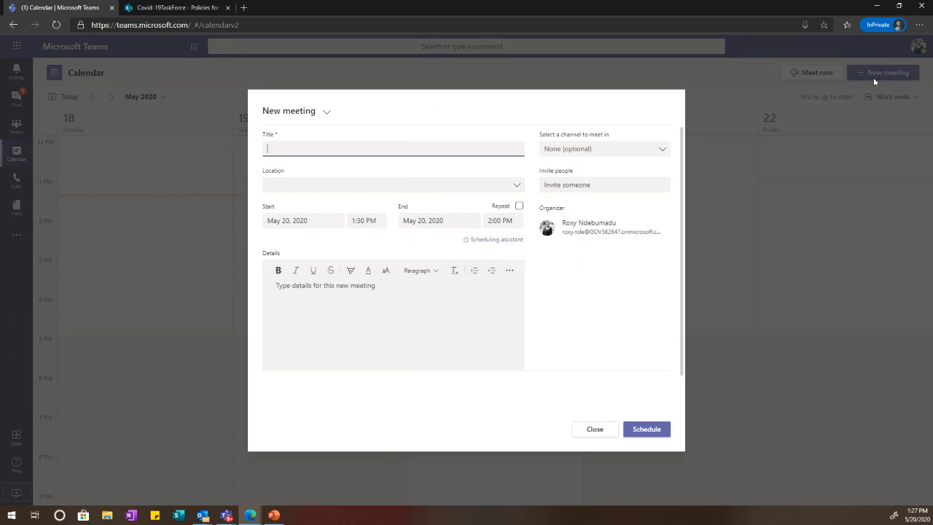
click(417, 147)
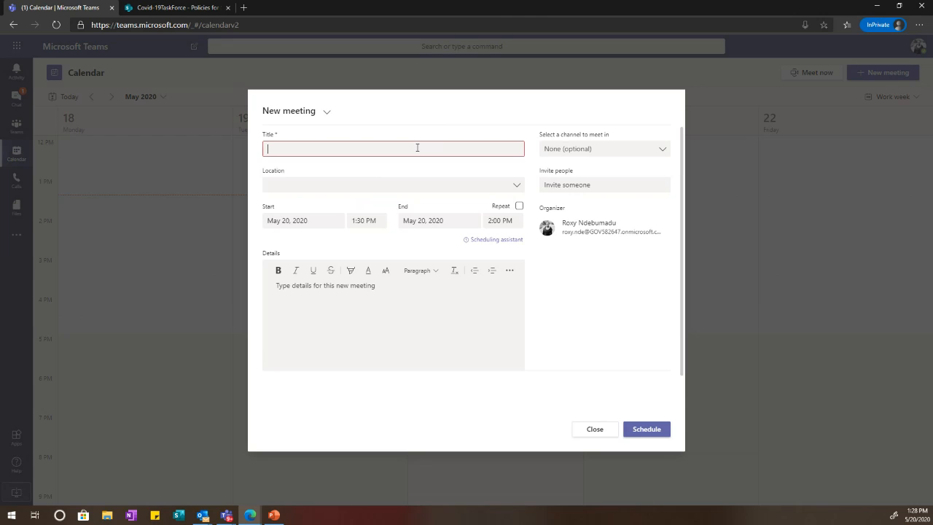
text(Connec)
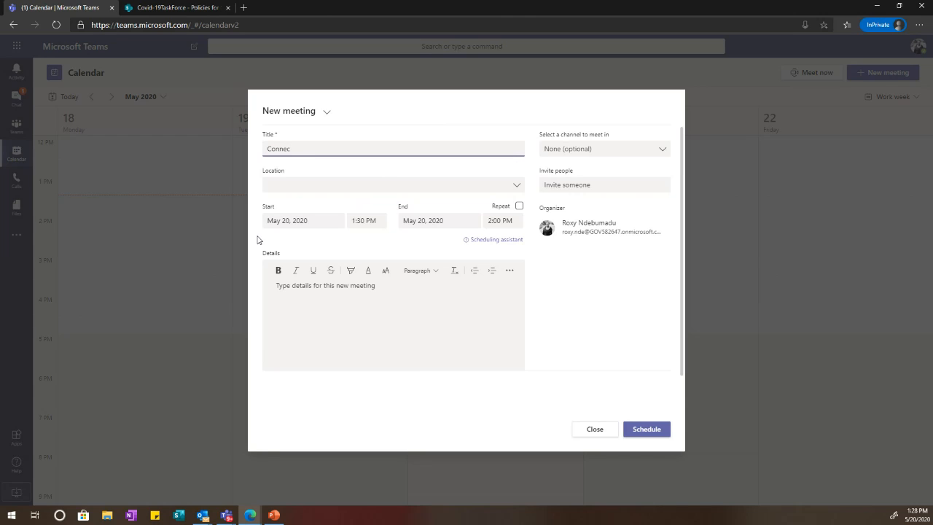
text(ting )
text(of)
text(n Carer)
text( Acte Initi)
text(atives)
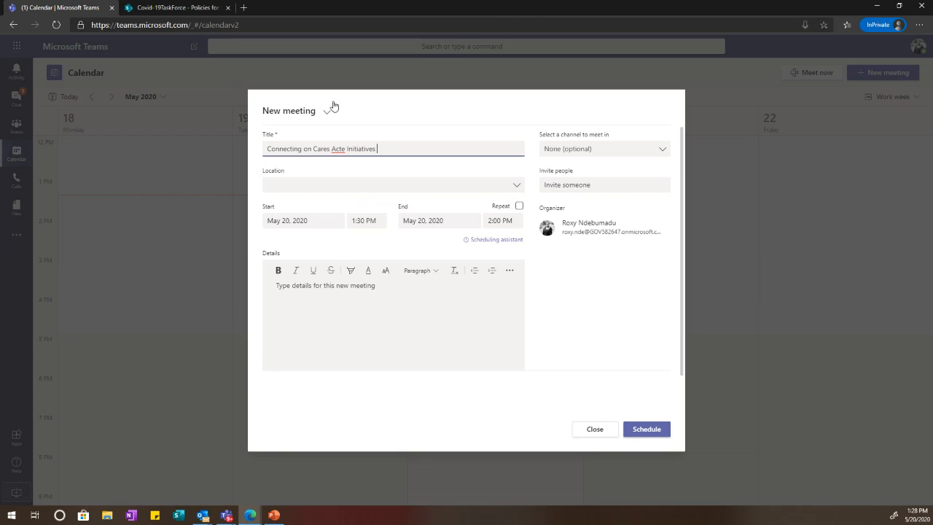
right_click(337, 151)
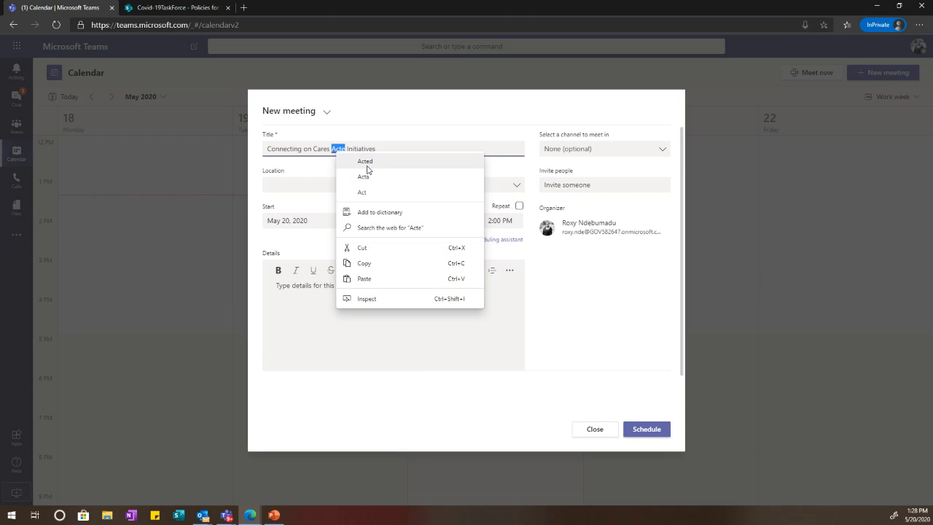
click(362, 191)
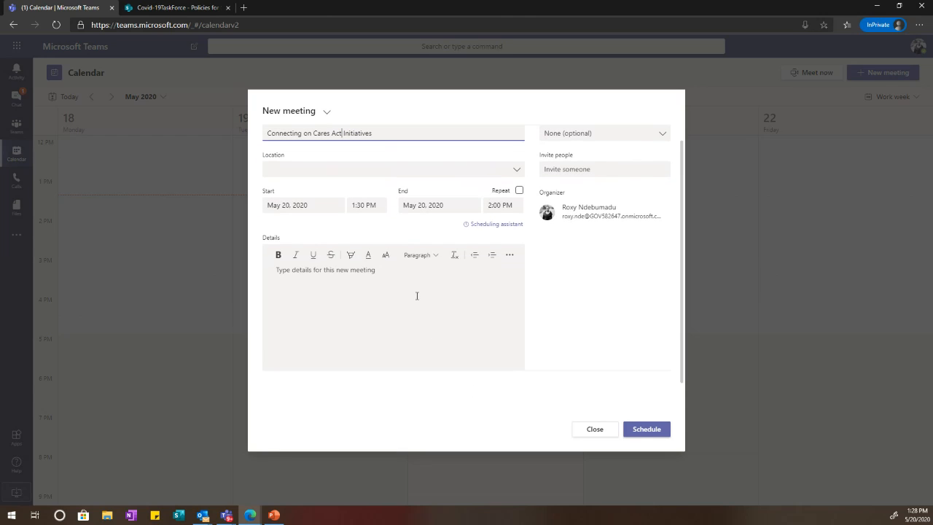
Step: Invite a colleague and a guest as the meeting's two attendees
click(567, 186)
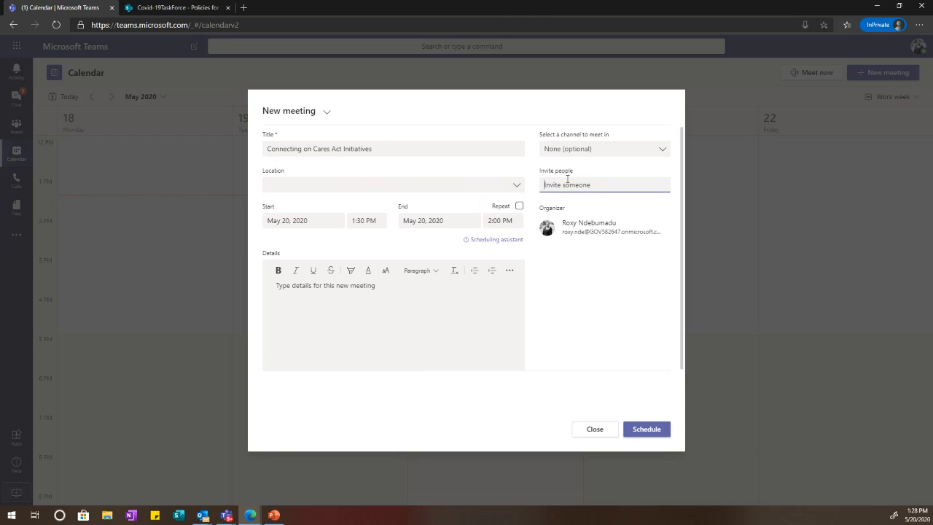
text(Joh)
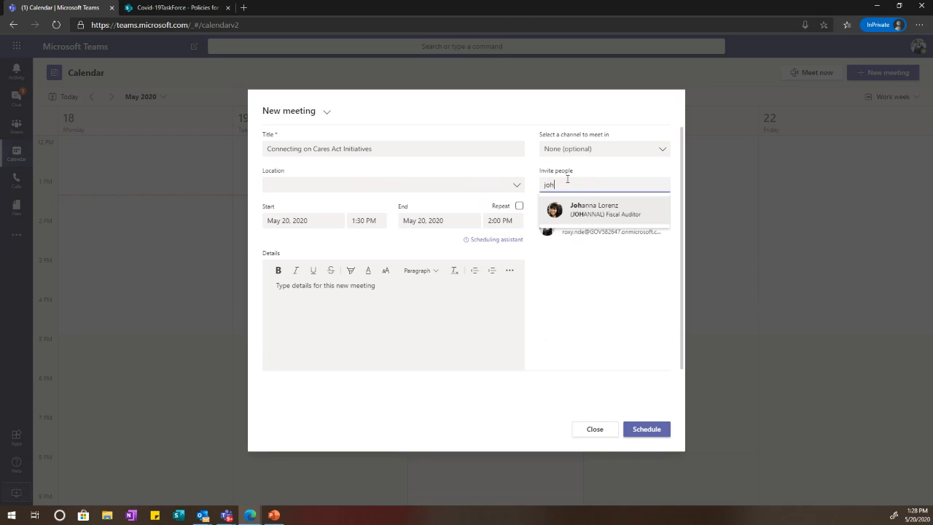
key(Return)
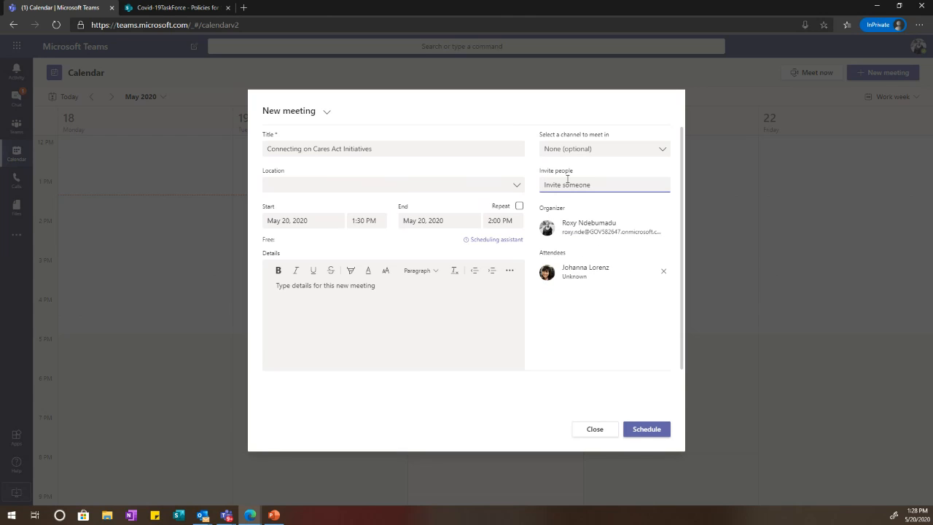
text(rn)
click(629, 212)
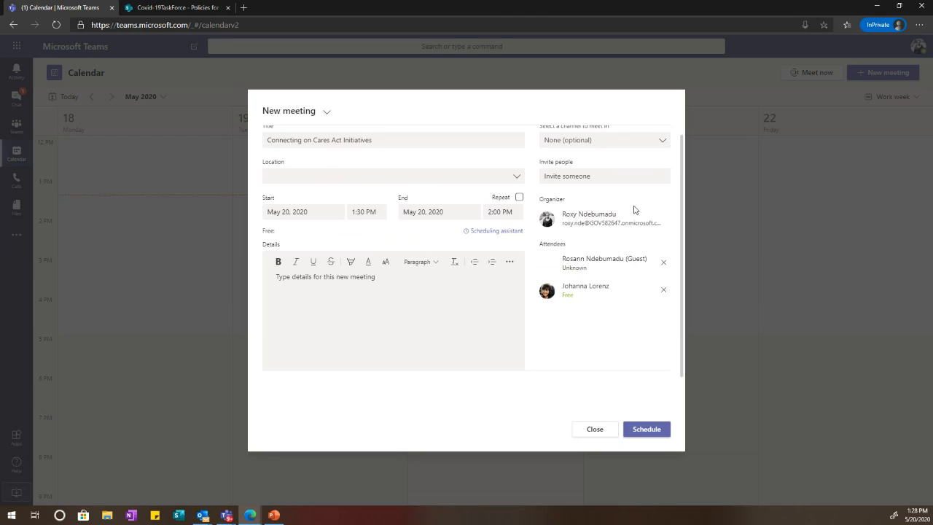
scroll(458, 268, up, 1)
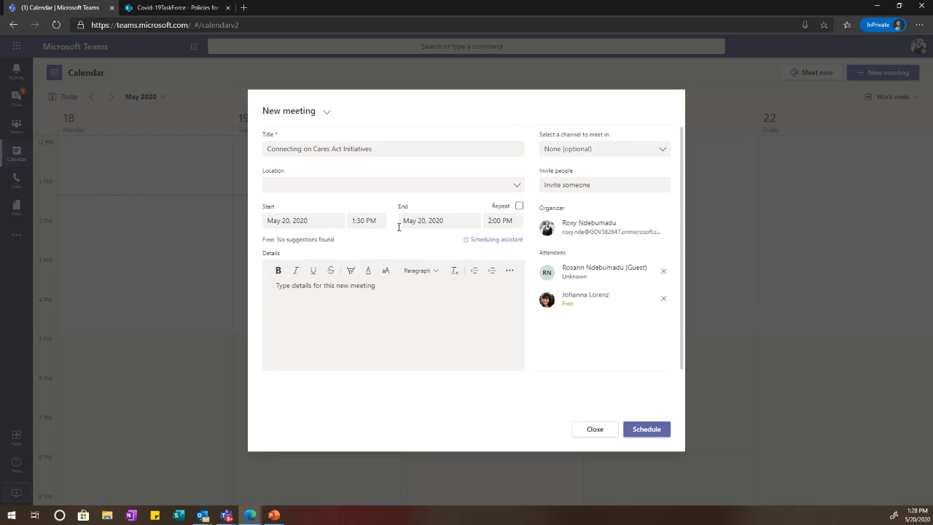
Step: Add the details 'Please join for updates!' and schedule the meeting
click(343, 310)
text(Plesae)
key(BackSpace)
key(BackSpace)
key(BackSpace)
text(ase join for )
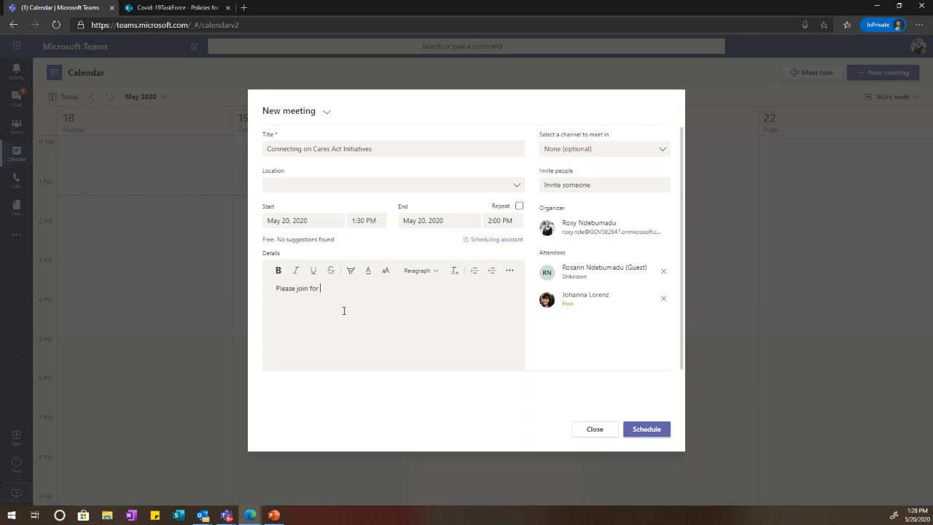
text(updates!)
click(647, 432)
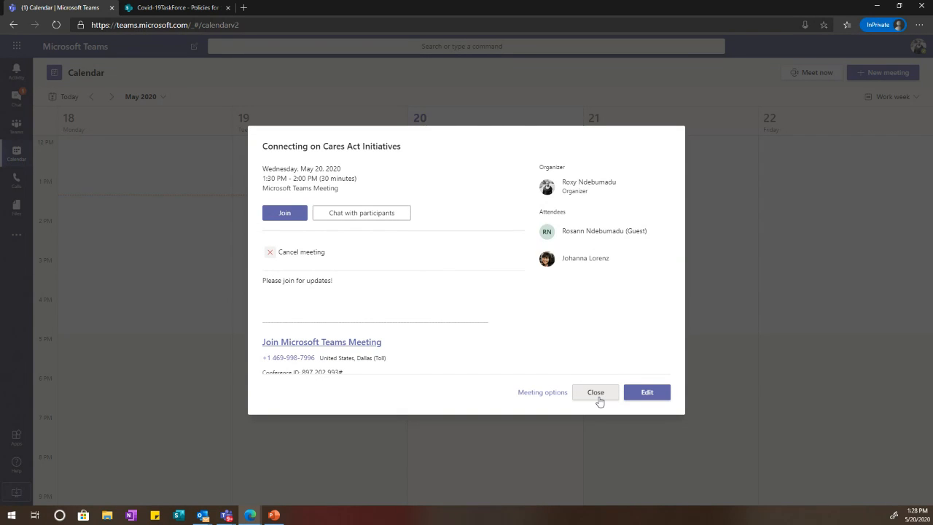
click(595, 392)
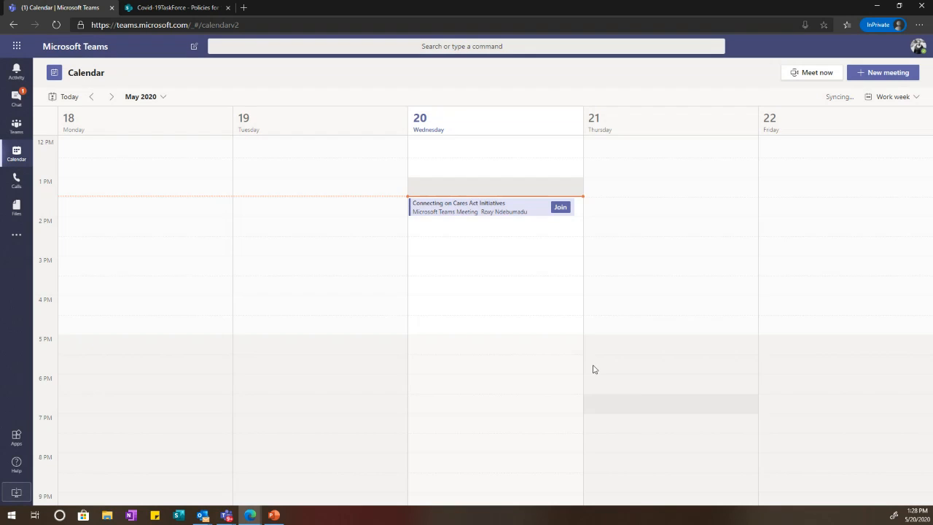
click(511, 213)
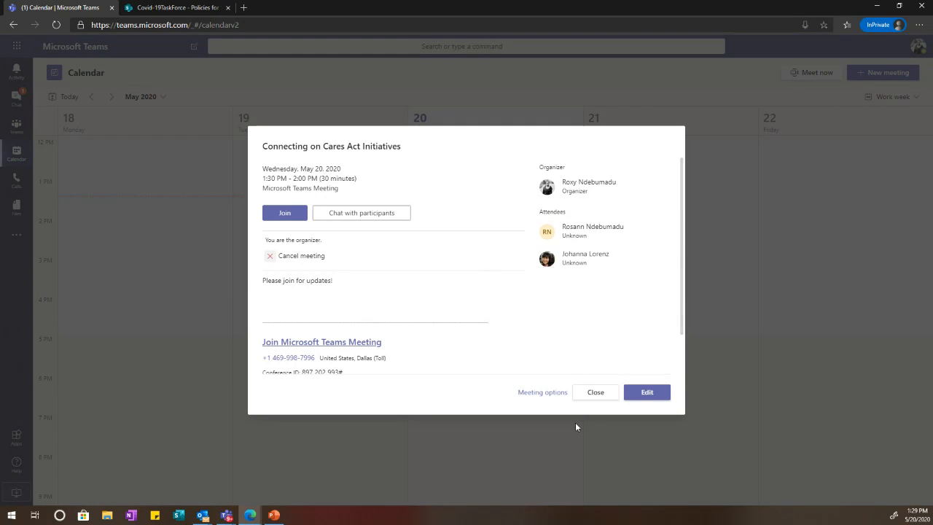
click(643, 392)
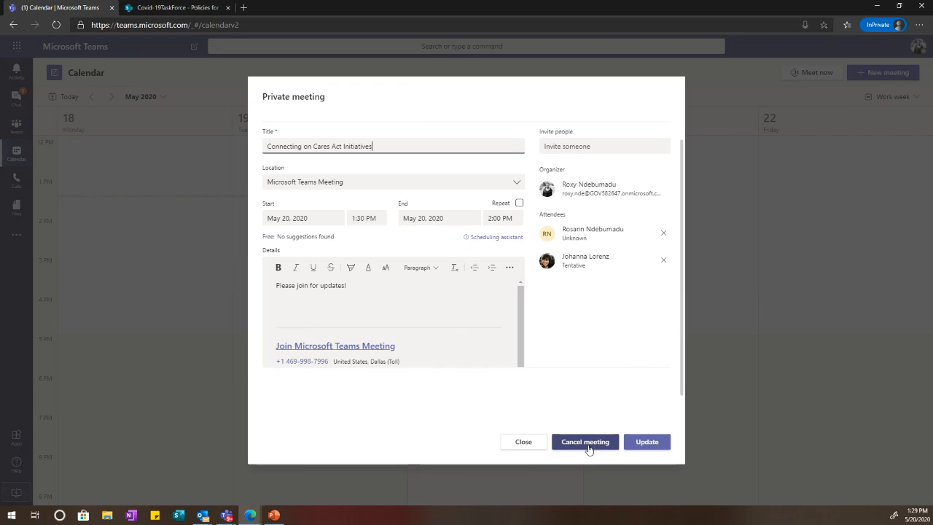
click(528, 446)
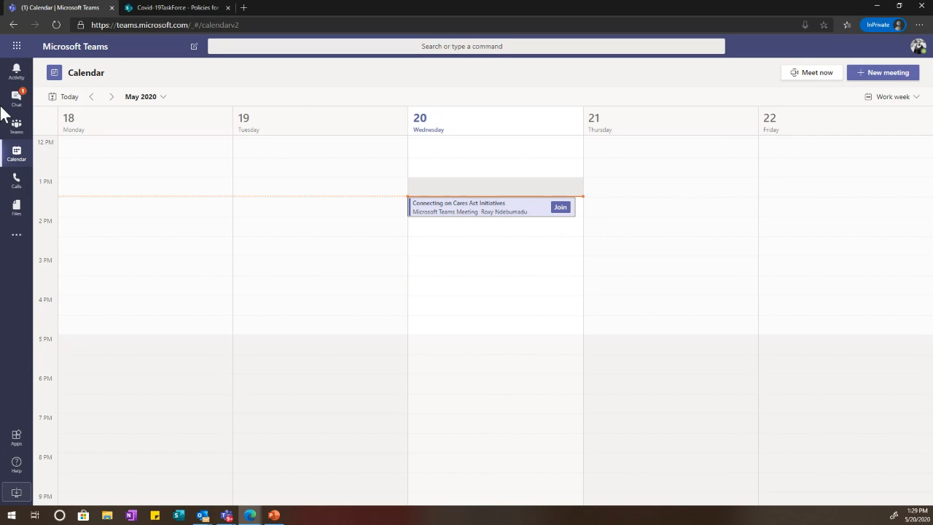
click(23, 107)
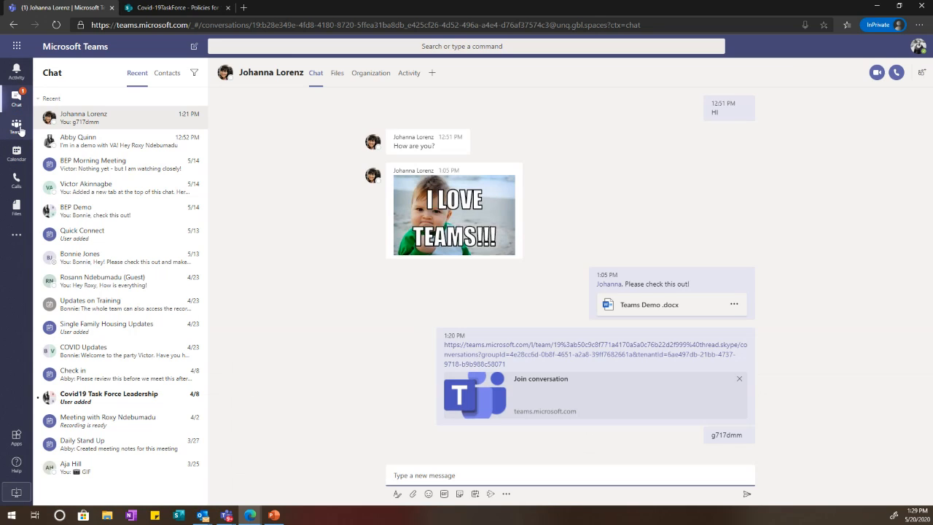
Step: Rejoin Quick Sync! from the General channel with mic and camera off, then show participants
click(19, 126)
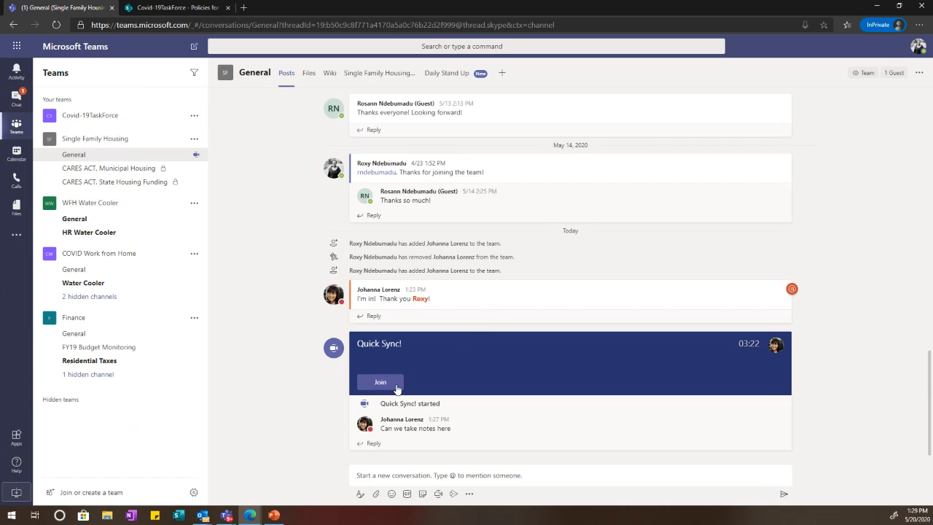
click(386, 382)
click(474, 315)
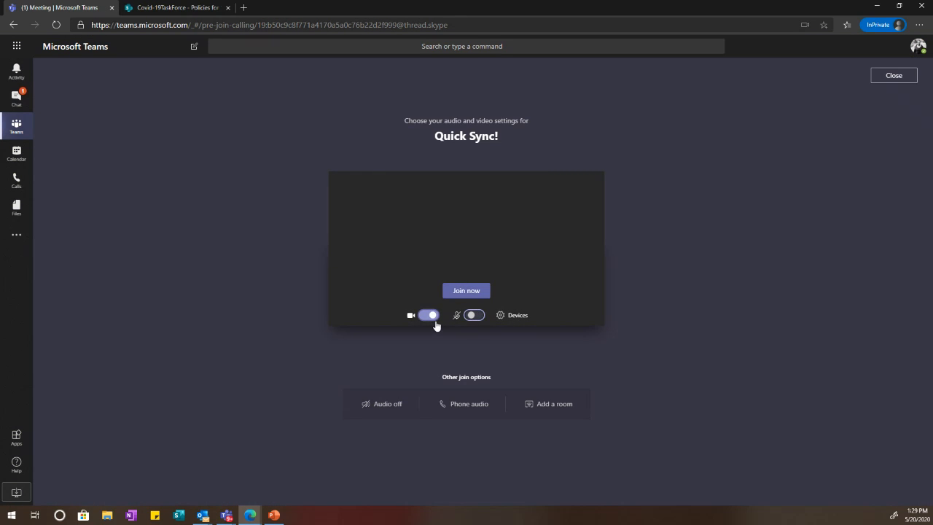
click(429, 315)
click(449, 300)
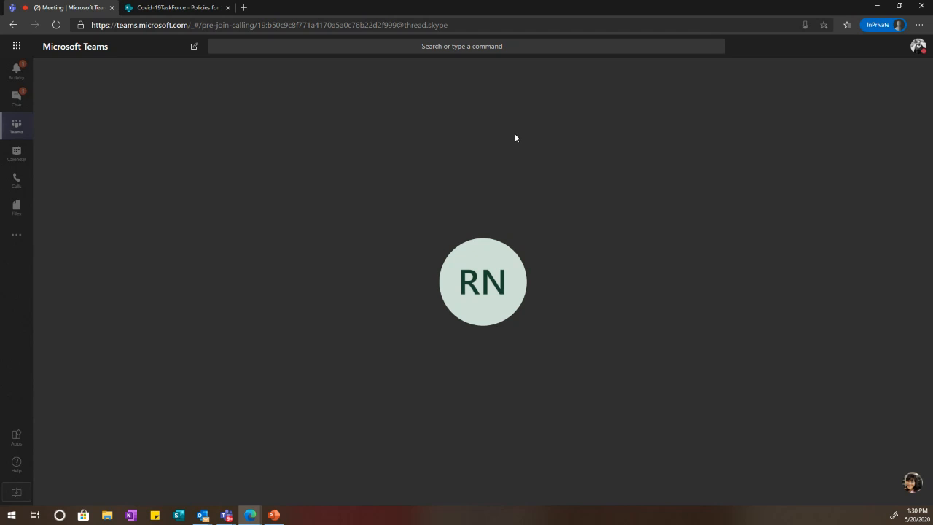
click(540, 435)
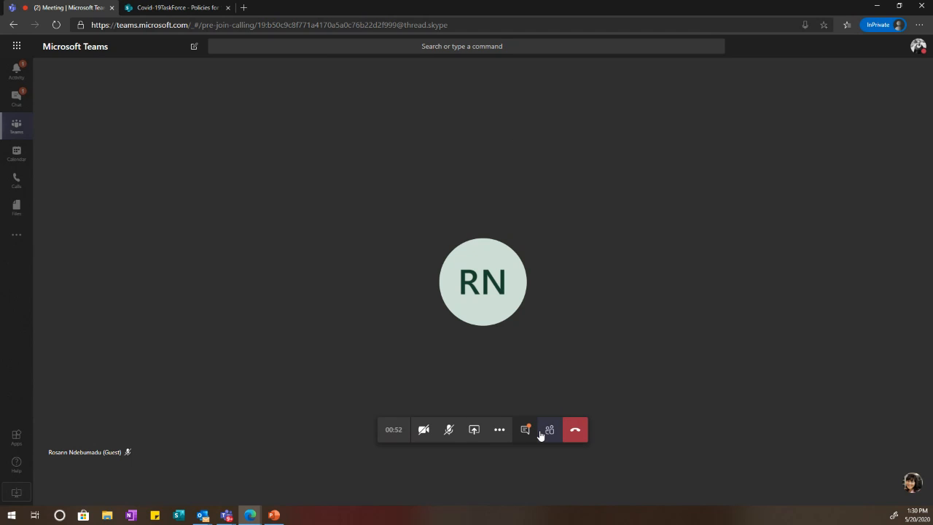
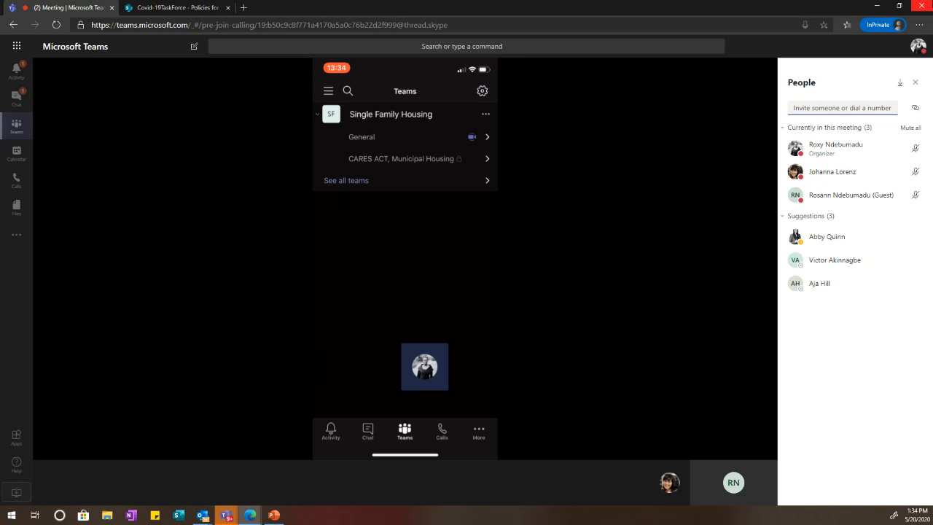
Step: Switch to the Single Family Housing General channel while the Quick Sync call continues
click(16, 125)
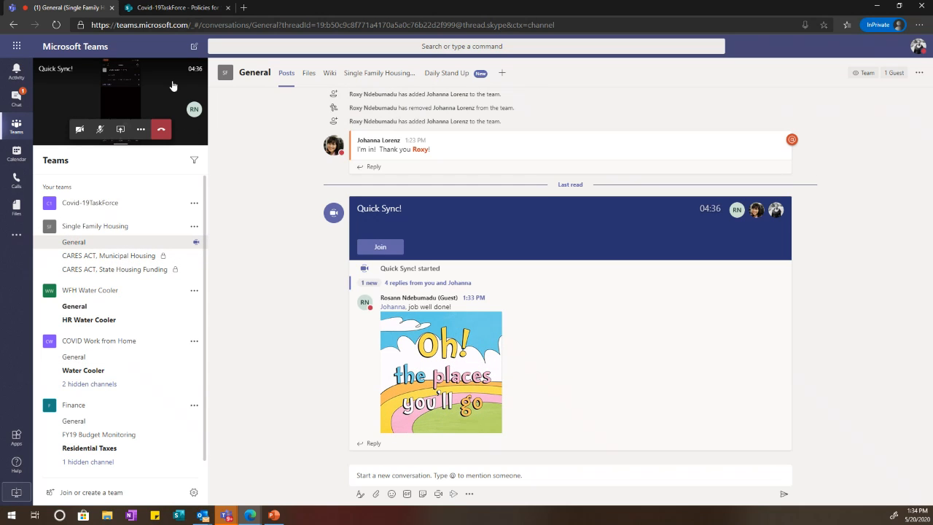
Step: Expand the Quick Sync call from its mini window back to the full meeting view
click(194, 108)
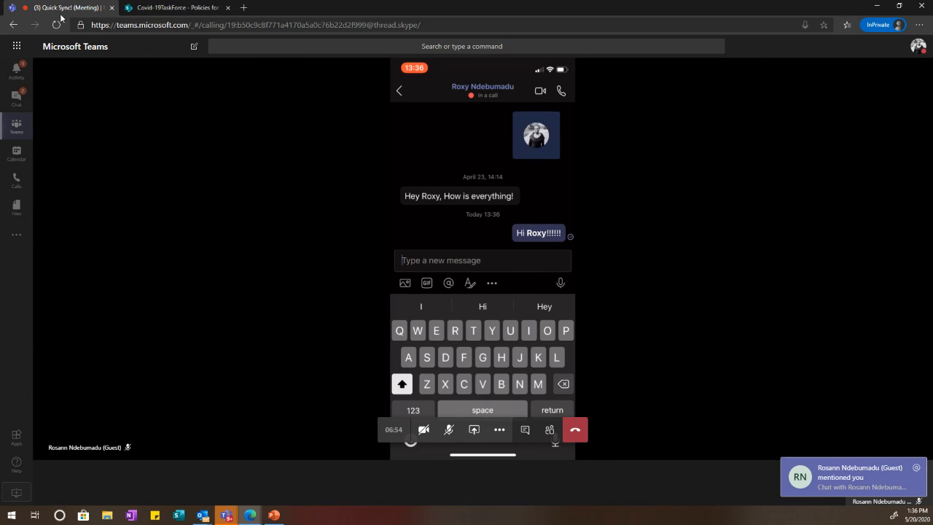
click(19, 109)
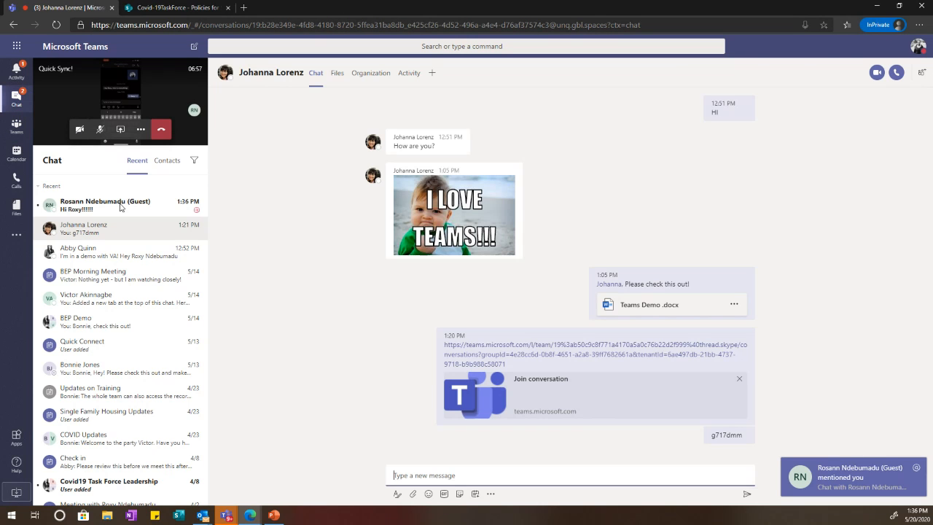
click(102, 205)
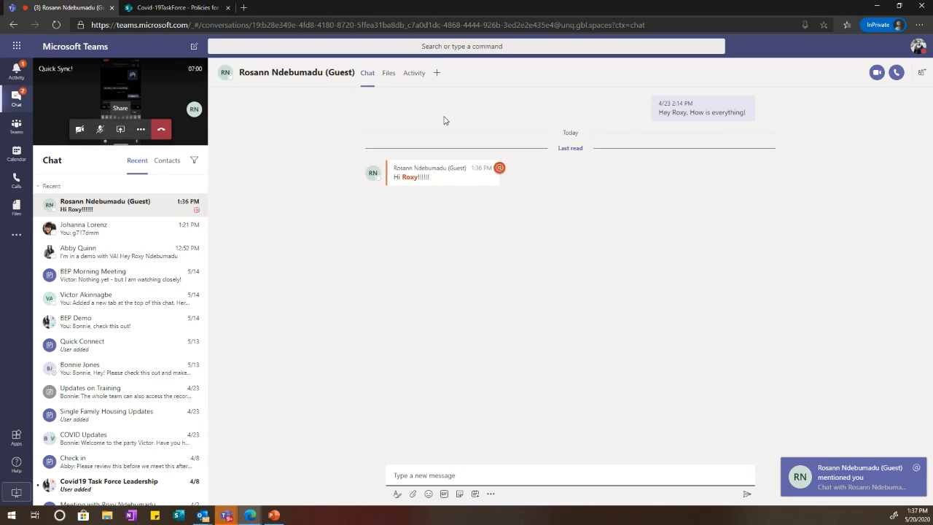
mouse_move(344, 73)
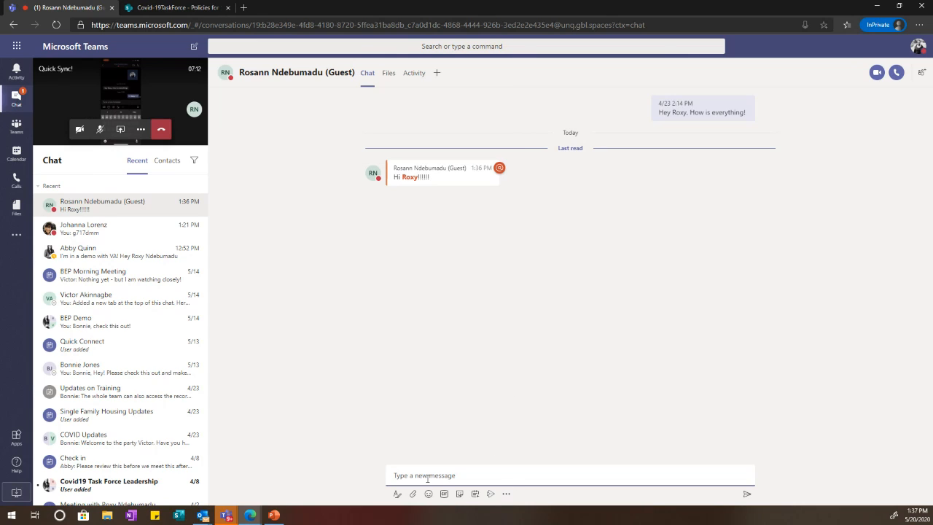
text(@)
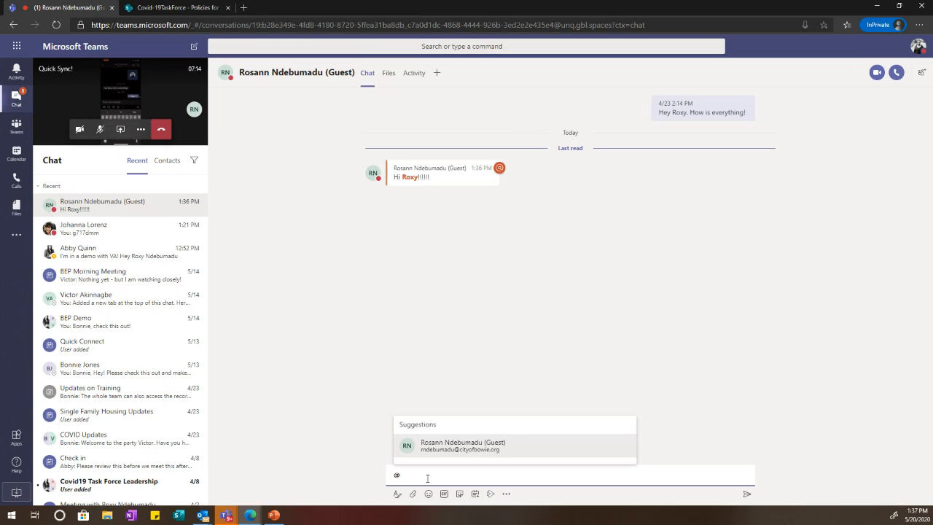
key(Return)
key(BackSpace)
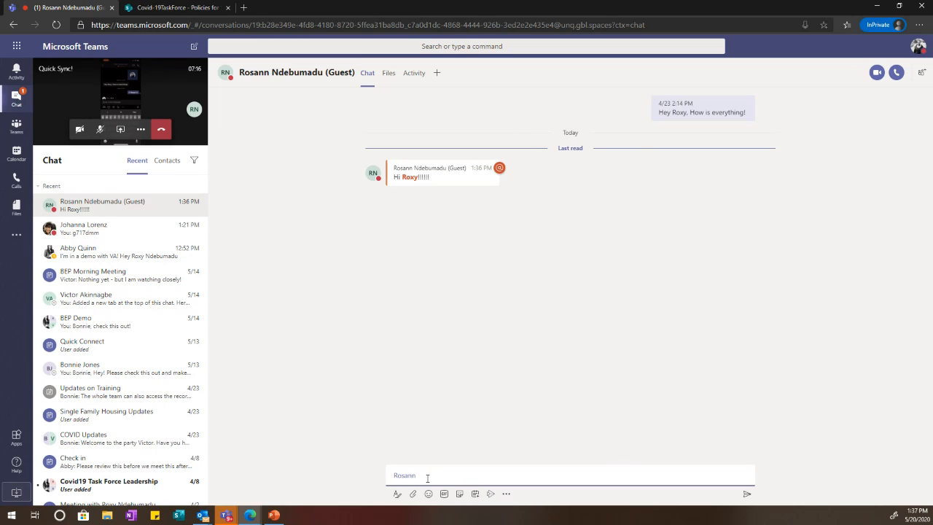
text(, thanks for joi)
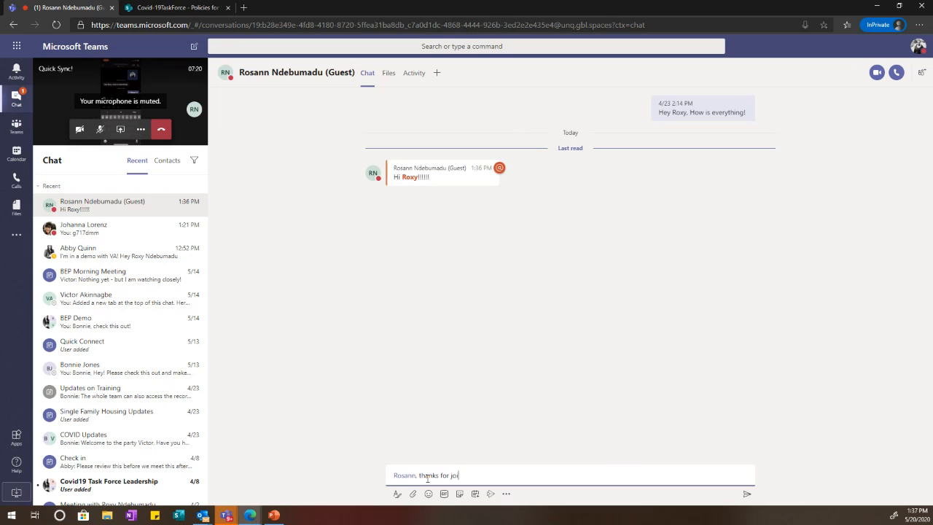
text(ning!)
key(Return)
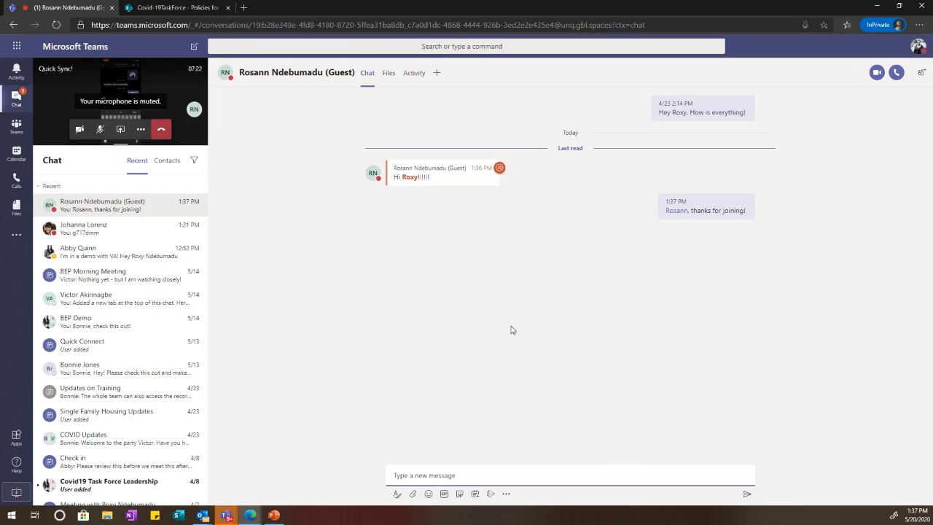
click(158, 90)
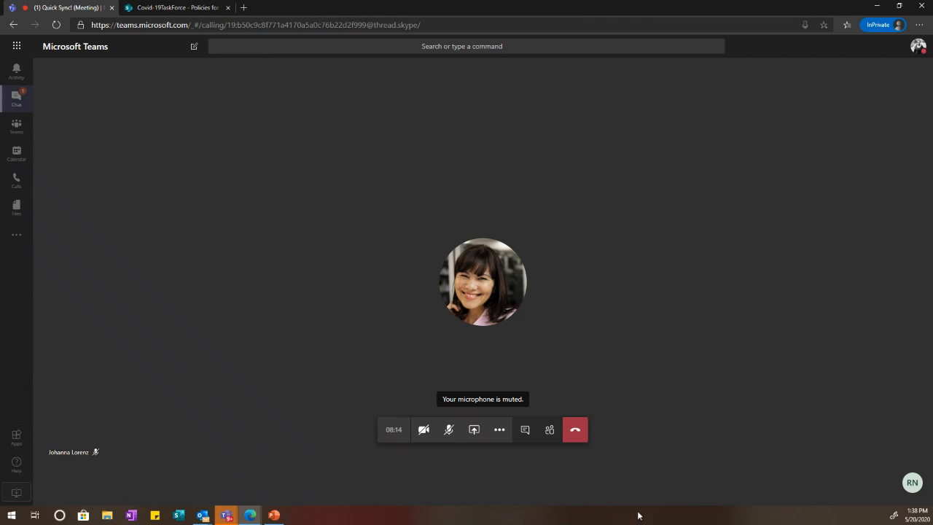
Step: Hang up the Quick Sync call and dismiss the call-quality rating
click(575, 433)
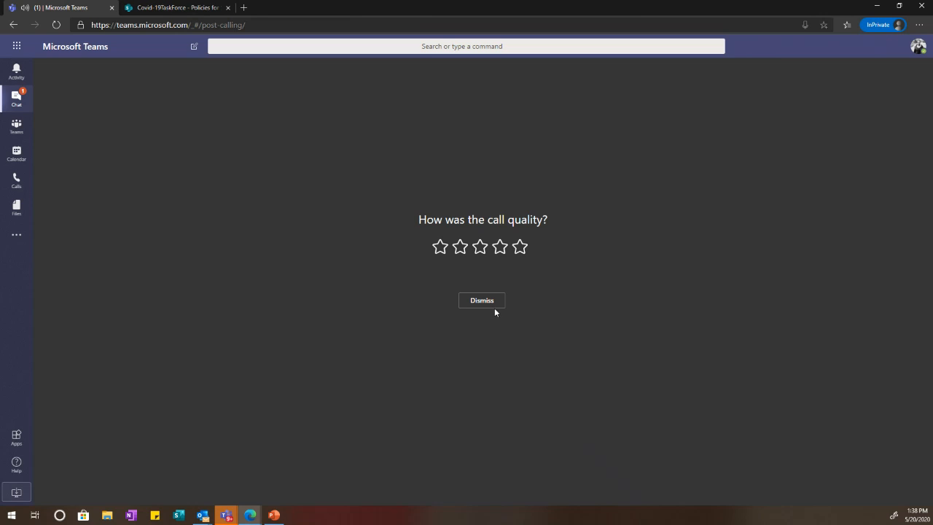
click(494, 307)
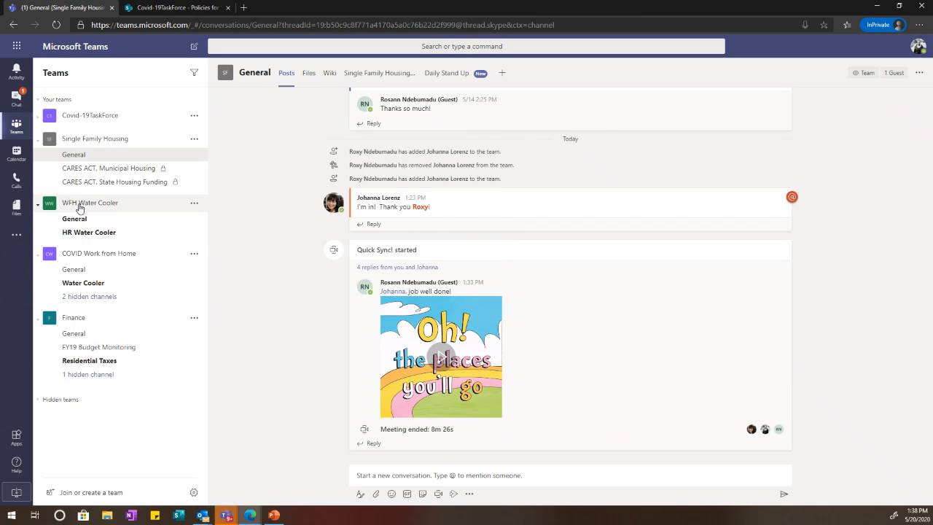
Step: Expand the Covid-19TaskForce team in the teams list and open its General channel
click(16, 99)
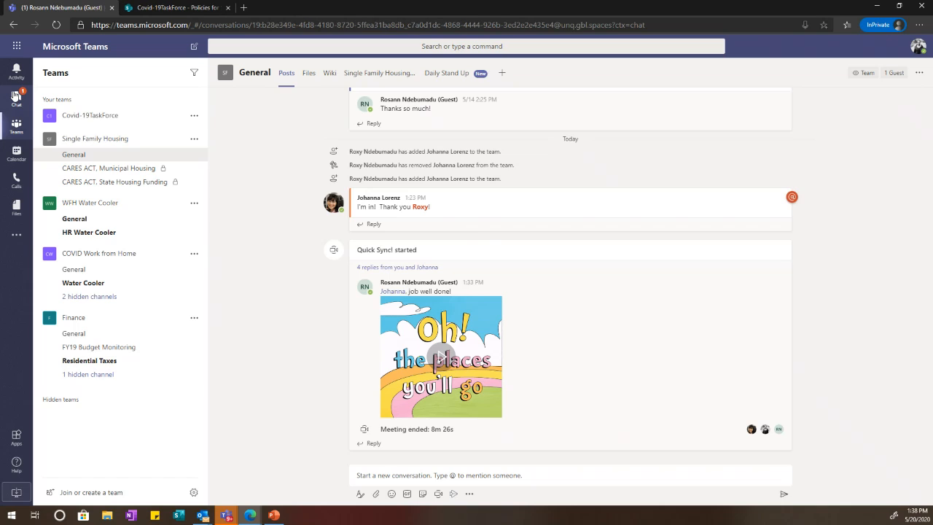
click(17, 129)
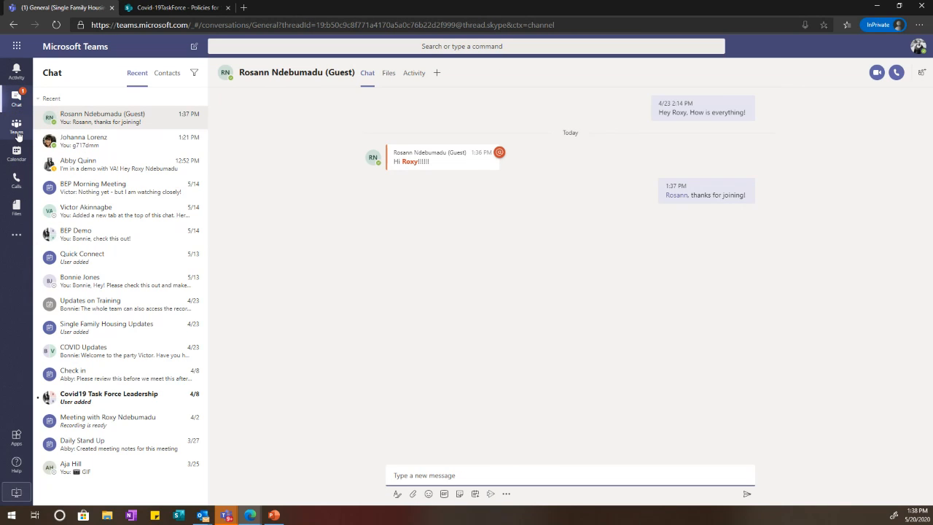
click(121, 115)
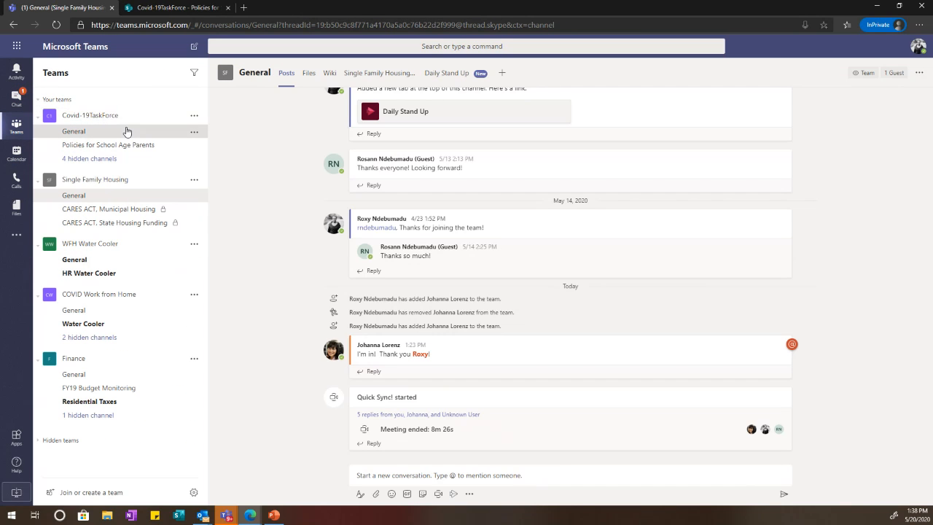
click(126, 132)
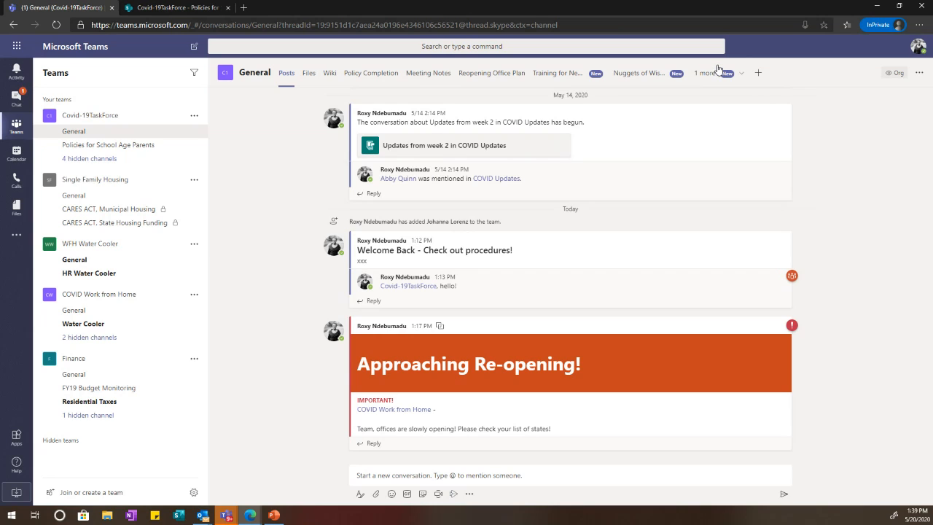
Step: Play the Daily Stand Up video on the Nuggets of Wisdom tab, then pause it
click(650, 73)
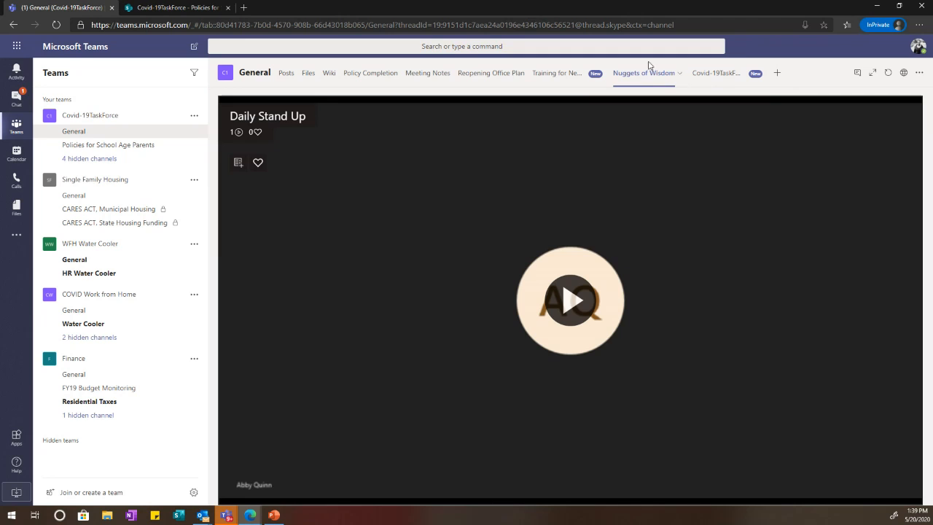
click(580, 306)
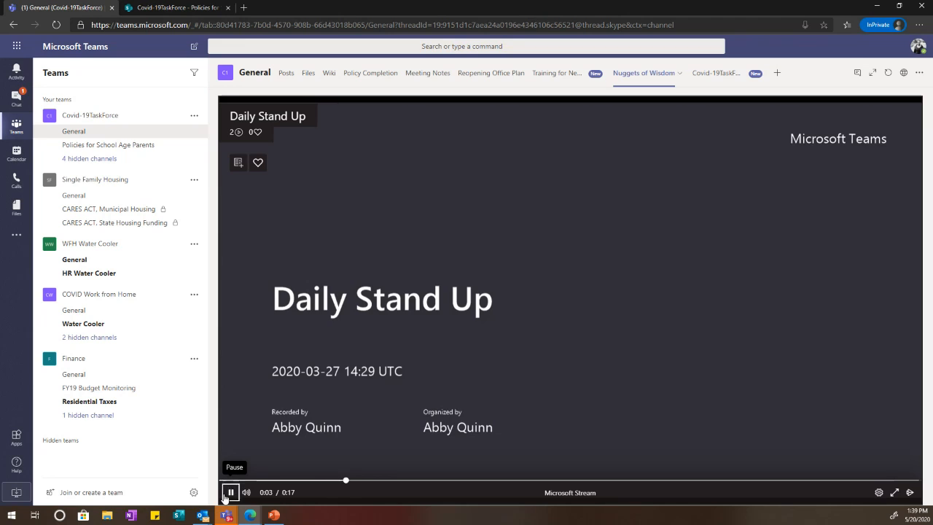
click(228, 494)
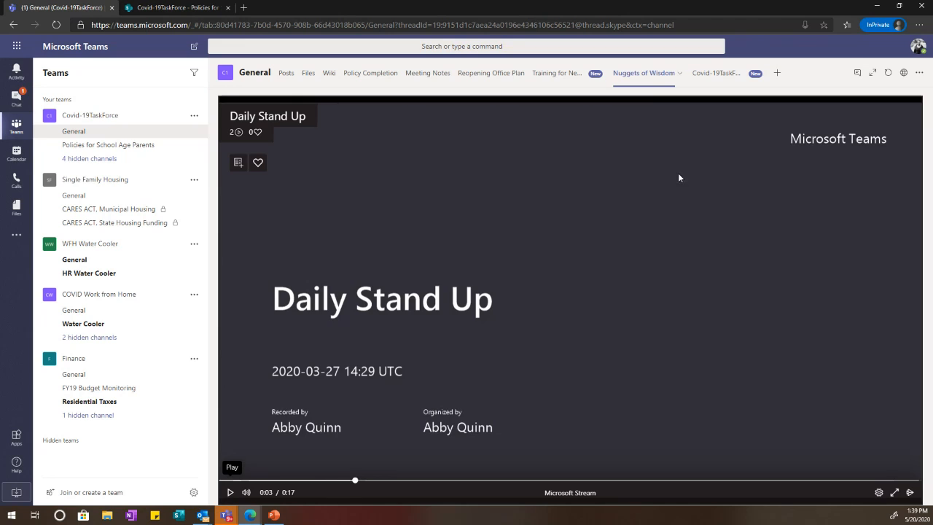
Step: Remove the Covid-19TaskForce Notebook tab from the General channel
click(712, 88)
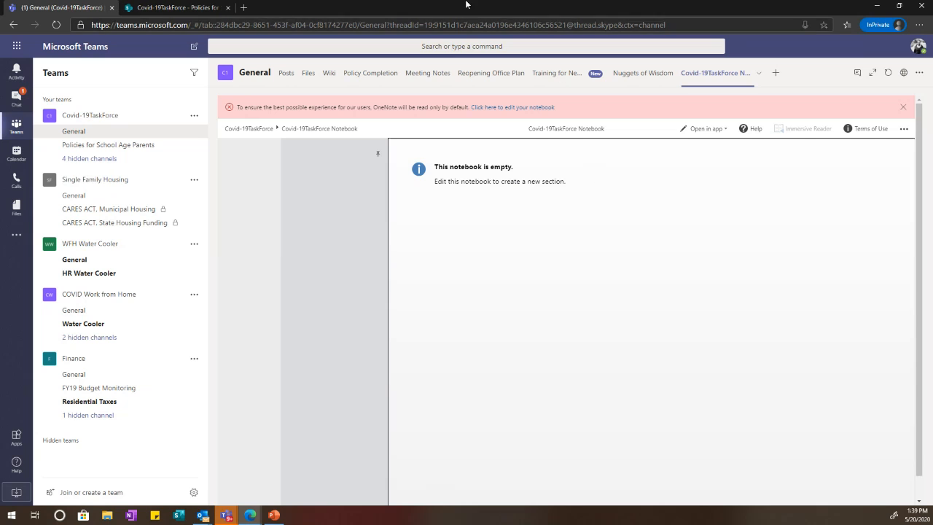
click(759, 74)
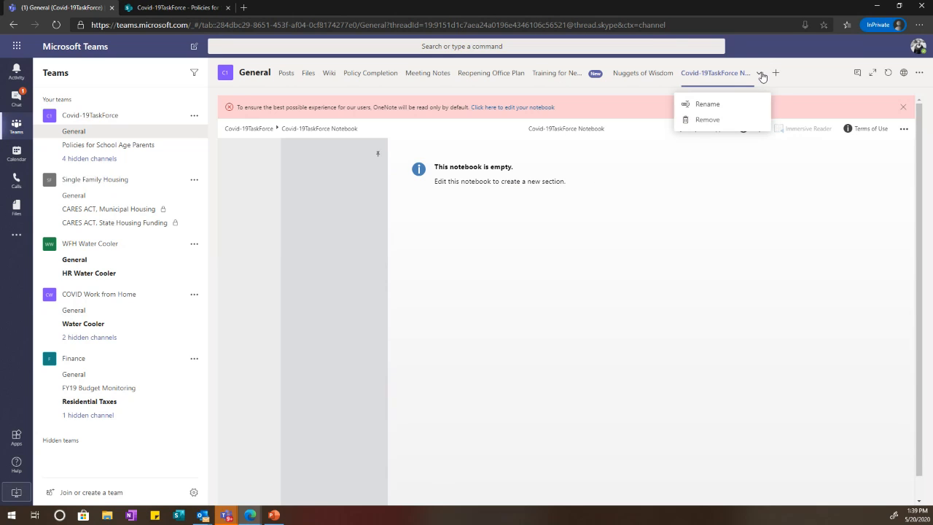
click(707, 120)
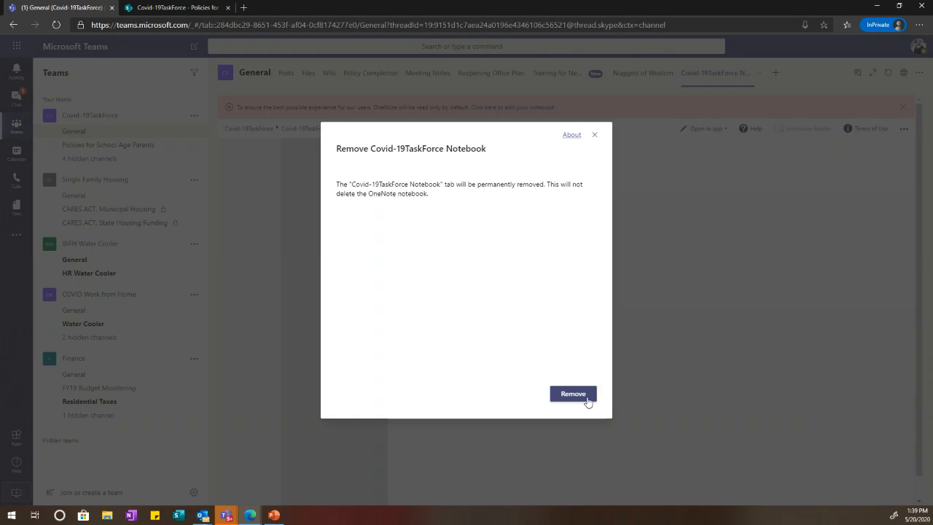
click(587, 400)
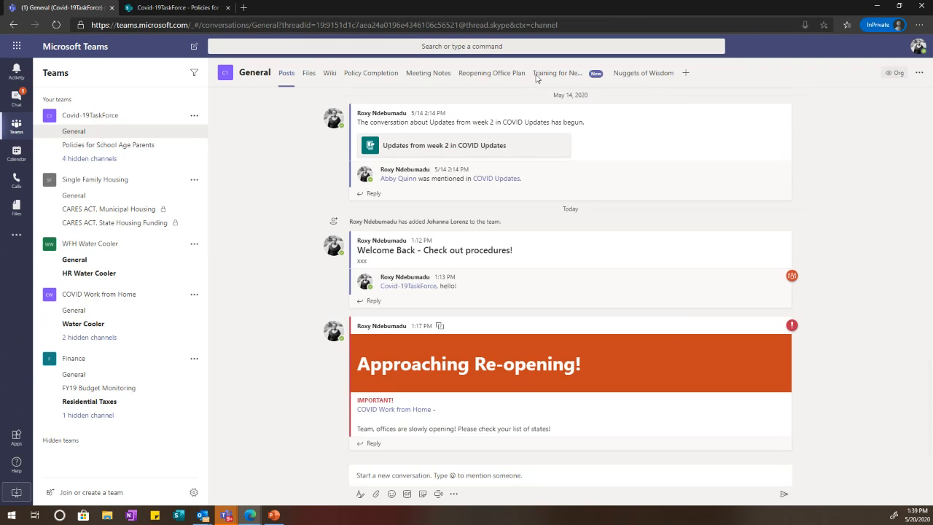
Step: Play and pause the Training for New Employees video, then open the Reopening Office Plan tab
click(558, 73)
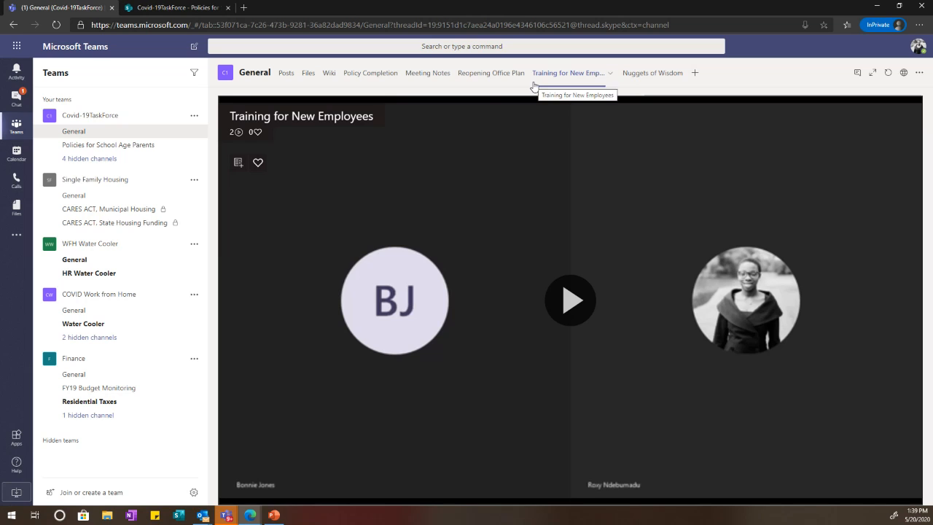
click(583, 303)
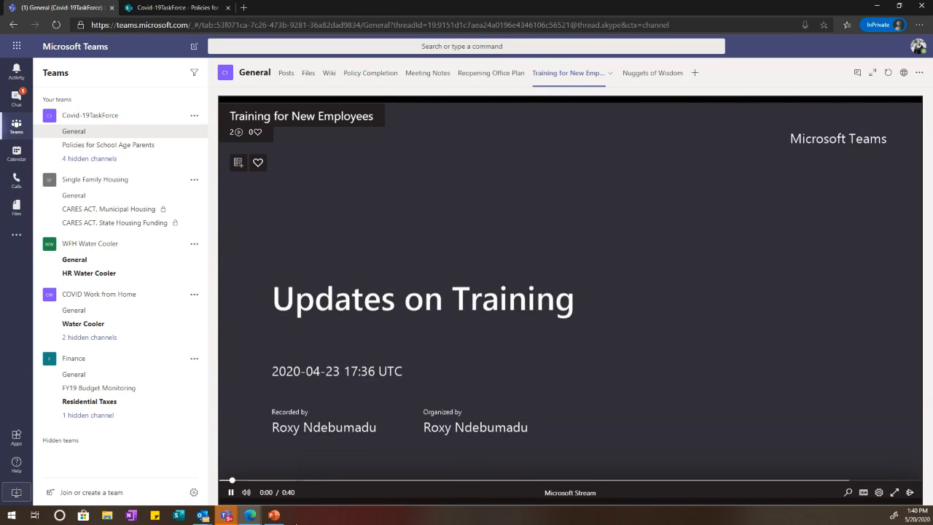
click(229, 492)
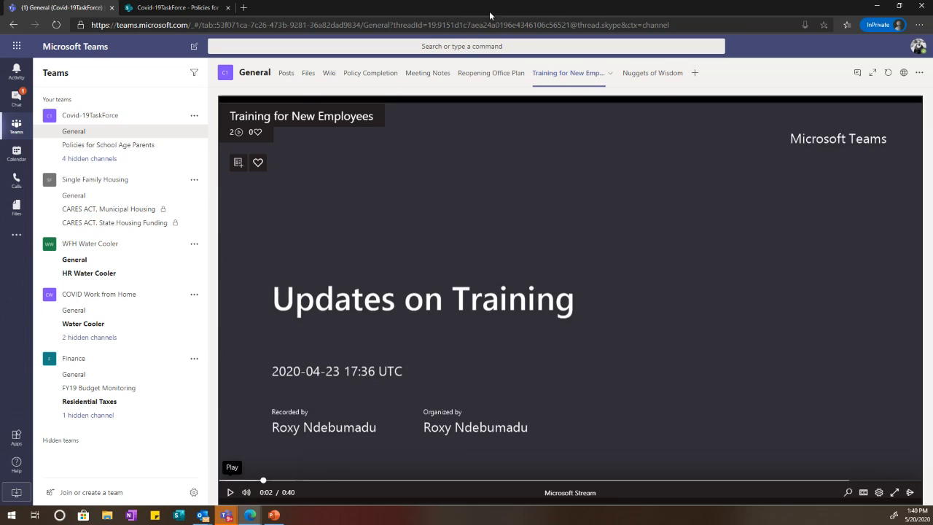
click(492, 76)
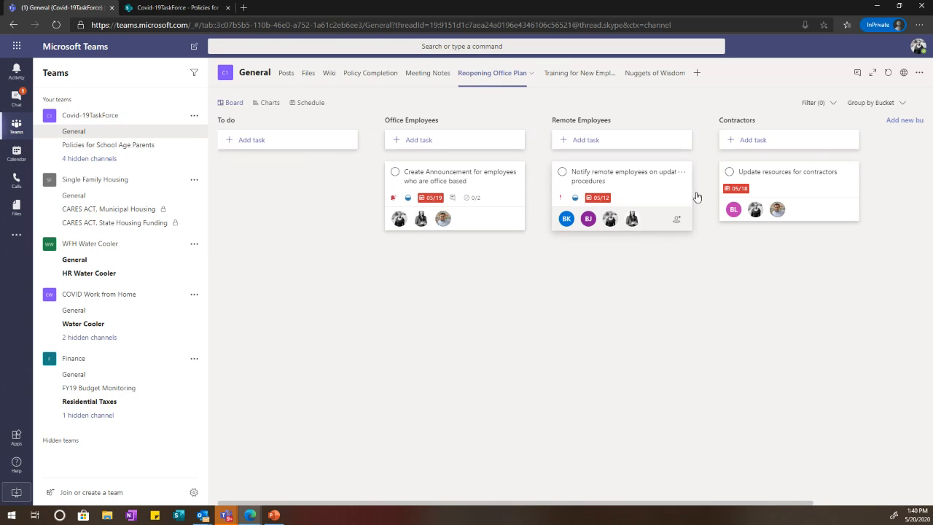
Step: Switch the Reopening Office Plan to Charts view and scroll through the charts
click(261, 103)
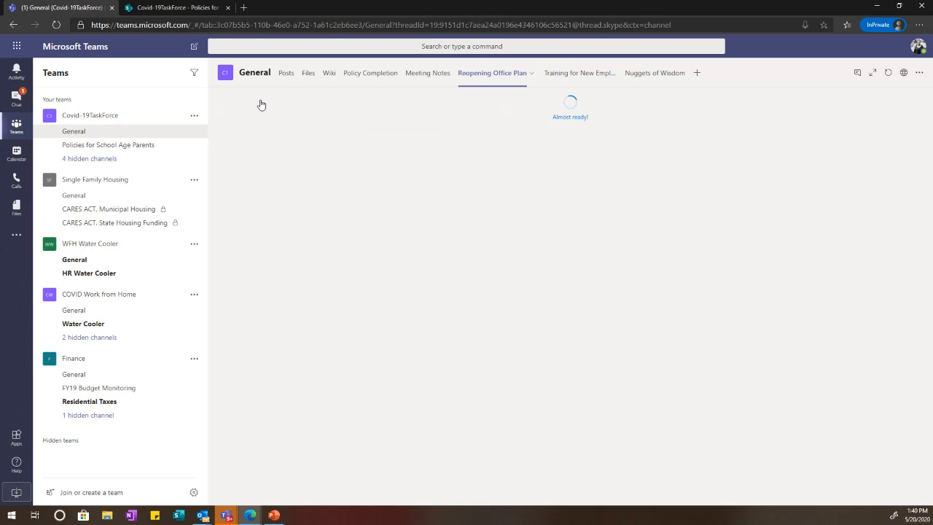
scroll(408, 243, down, 3)
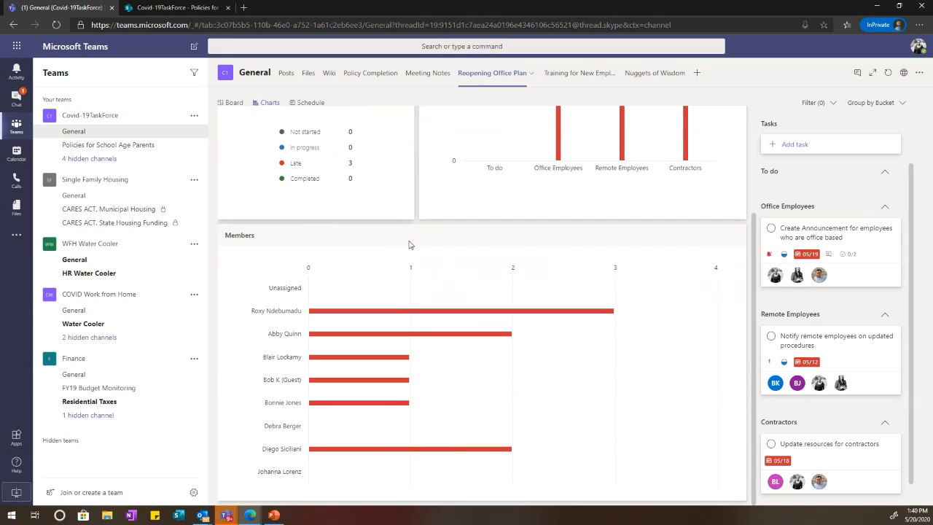
scroll(409, 245, up, 1)
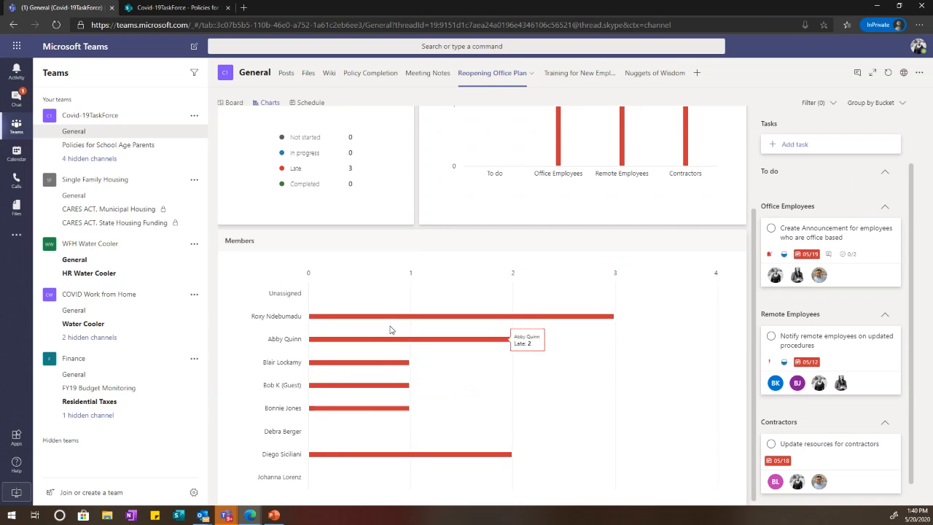
scroll(637, 408, up, 2)
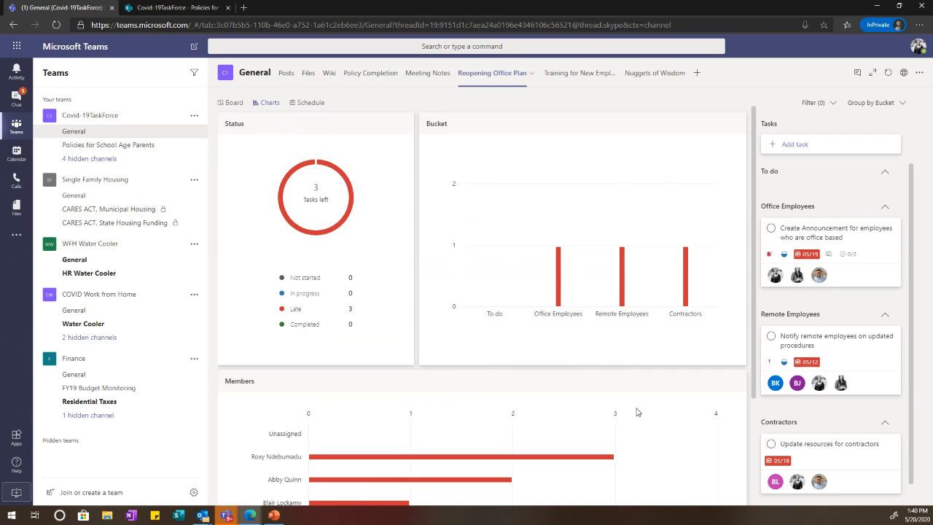
scroll(637, 411, down, 2)
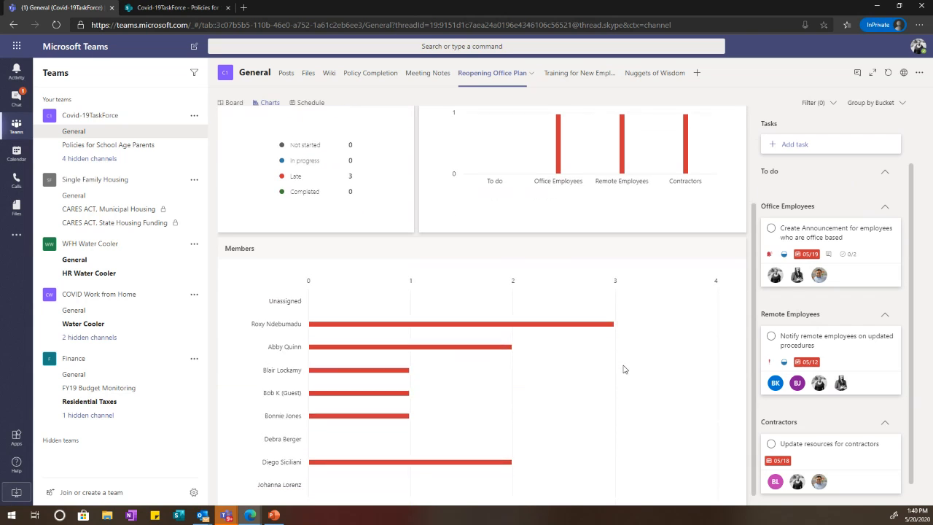
Step: Look at the tab's options and the Add a tab choices, closing them without changes
click(532, 76)
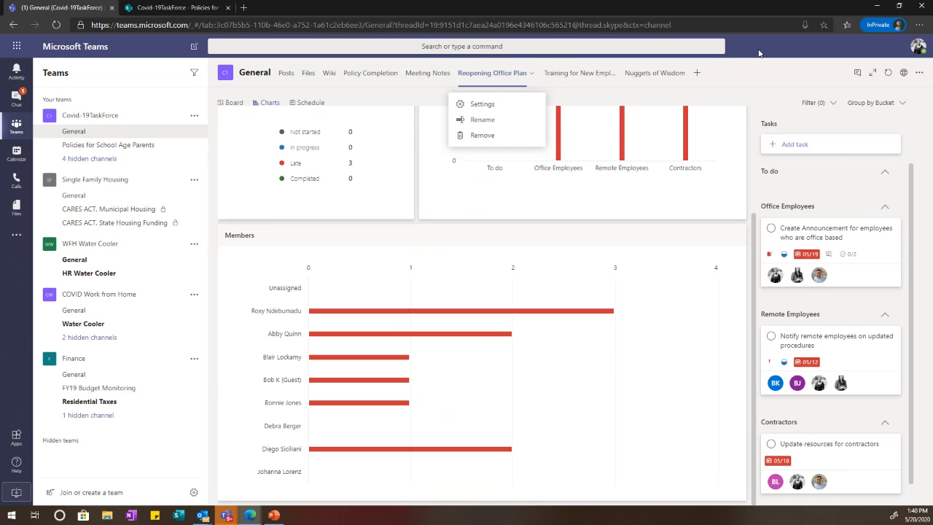
click(699, 72)
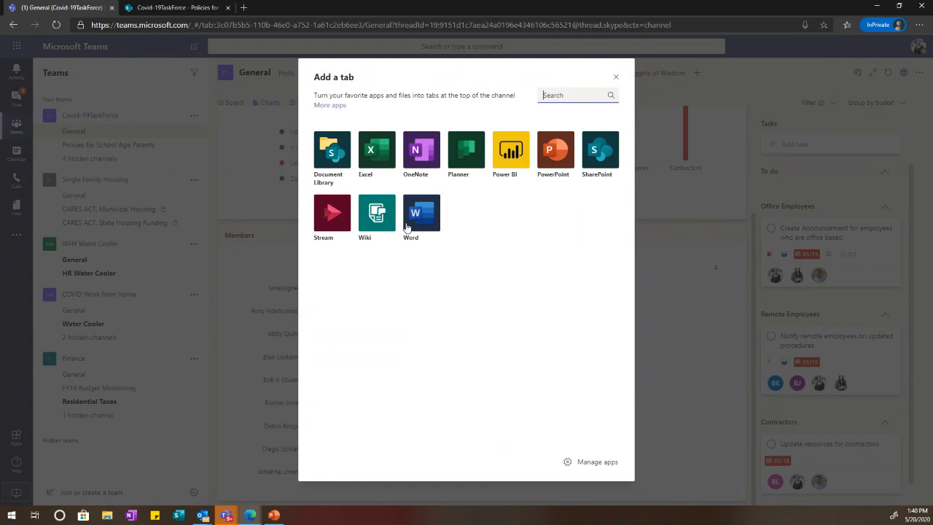
click(616, 76)
scroll(419, 162, up, 2)
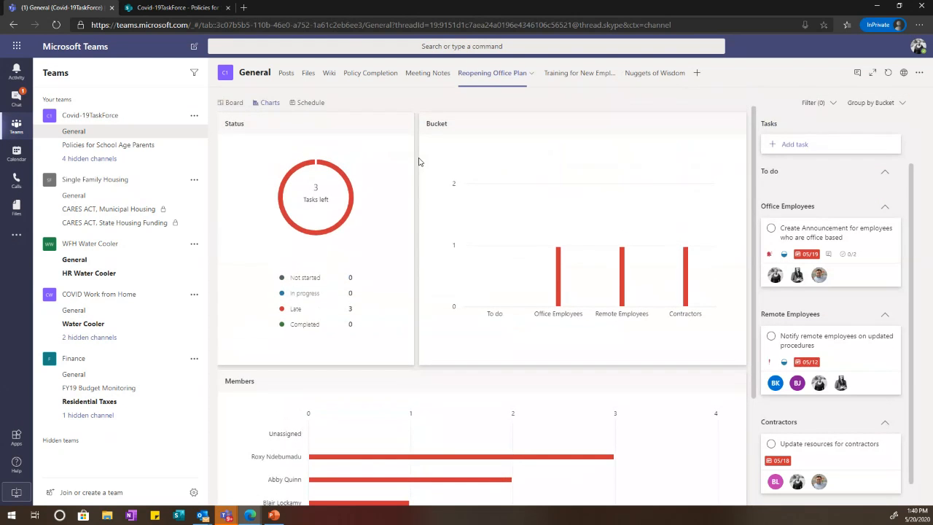
Step: Try the Schedule view, return to the Board view, and collapse the Single Family Housing team
click(235, 103)
click(306, 105)
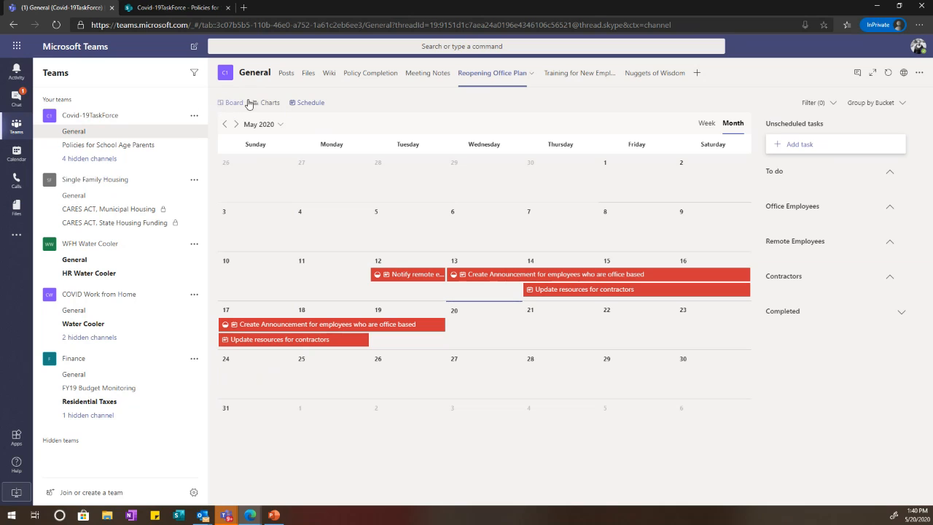
click(234, 103)
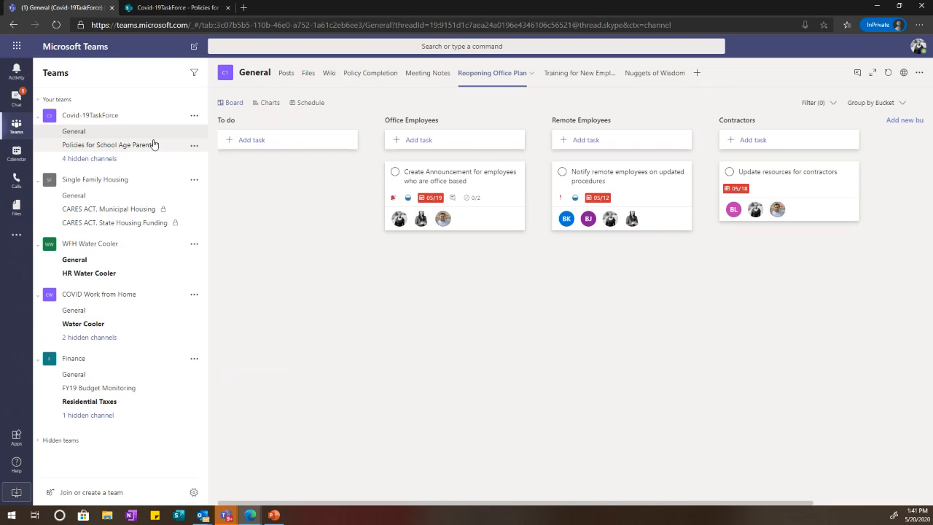
click(138, 179)
Step: Collapse the WFH Water Cooler, COVID Work from Home and Finance teams, then start adding a tab
click(84, 208)
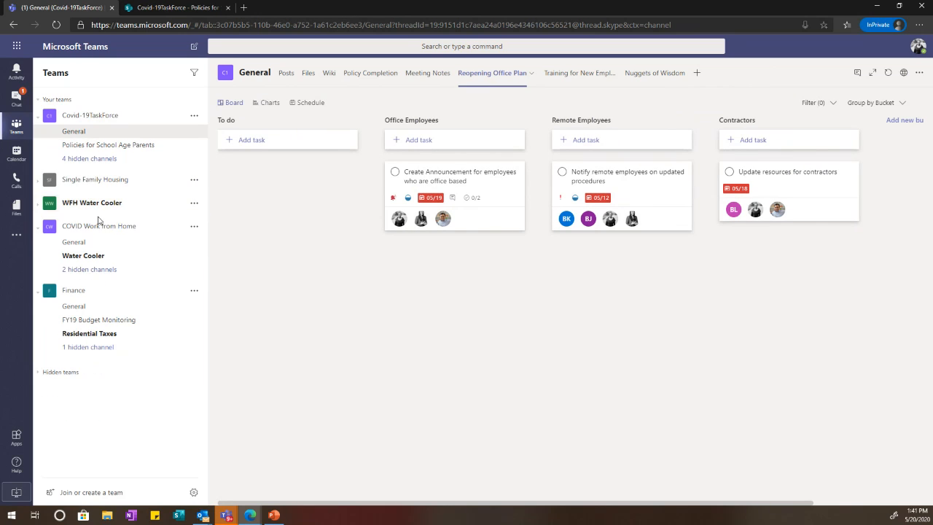
click(98, 227)
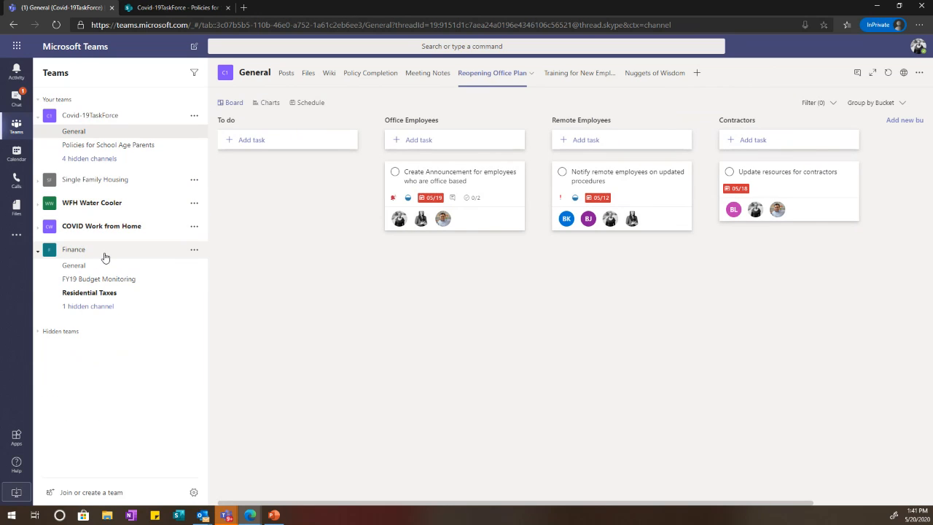
click(102, 255)
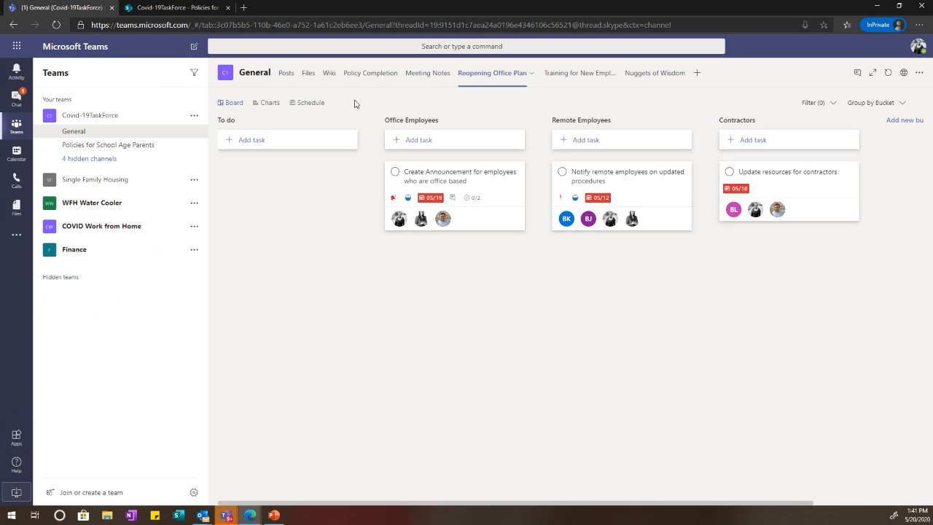
click(698, 73)
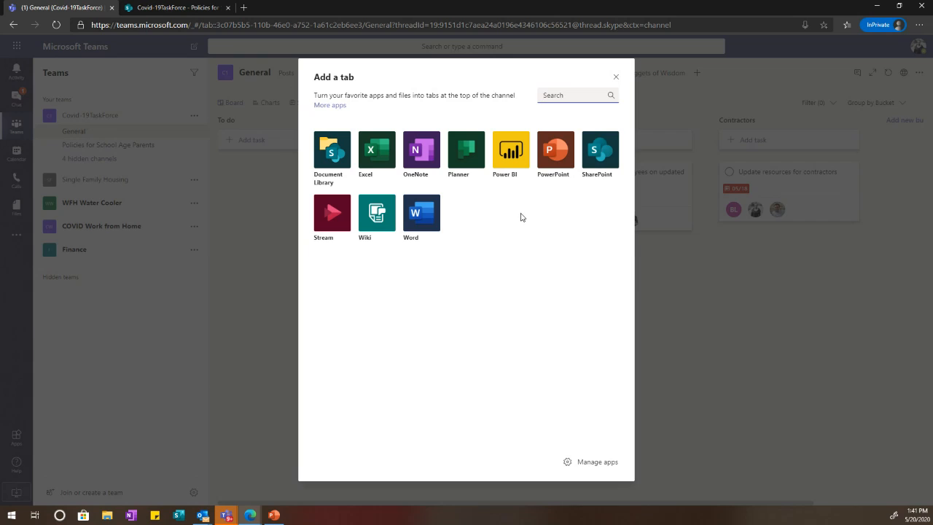
Step: Create a Planner tab with a new plan named 'New Telehealth Offering'
click(464, 162)
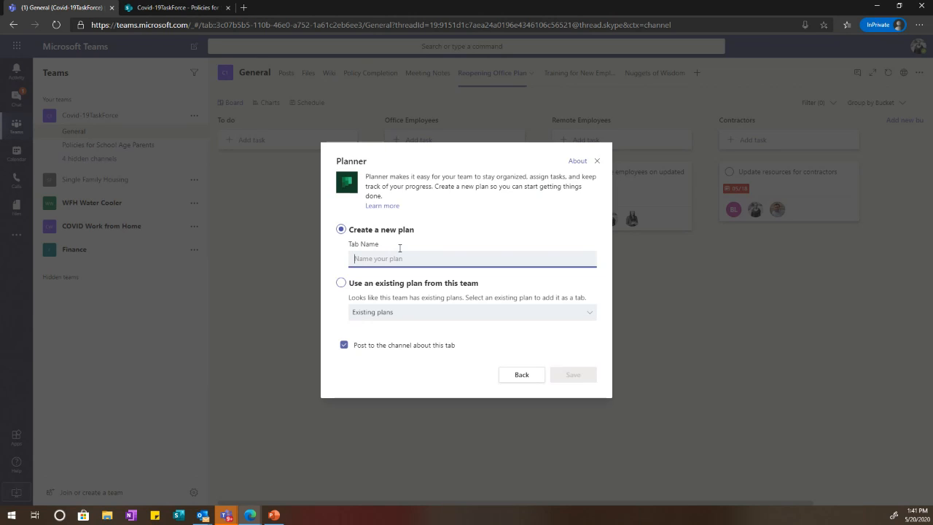
text(New T)
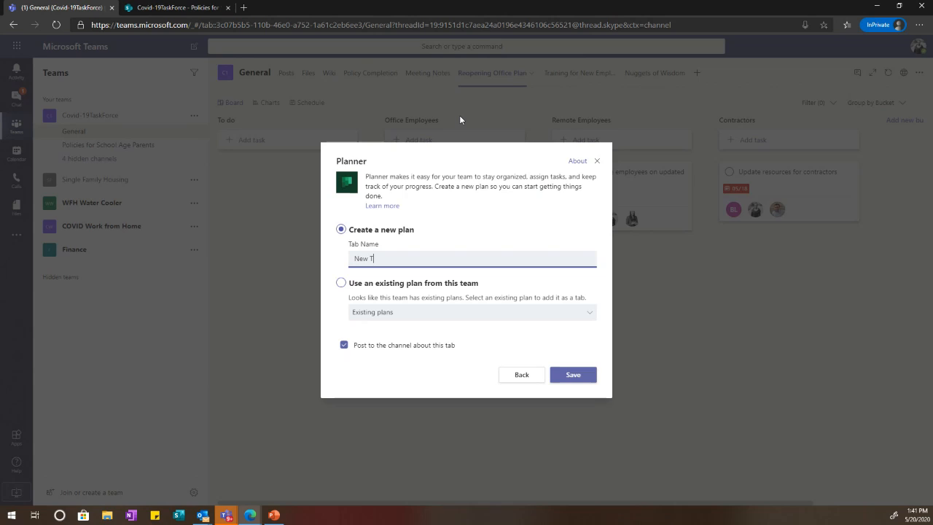
text(elehealth Offering)
click(583, 380)
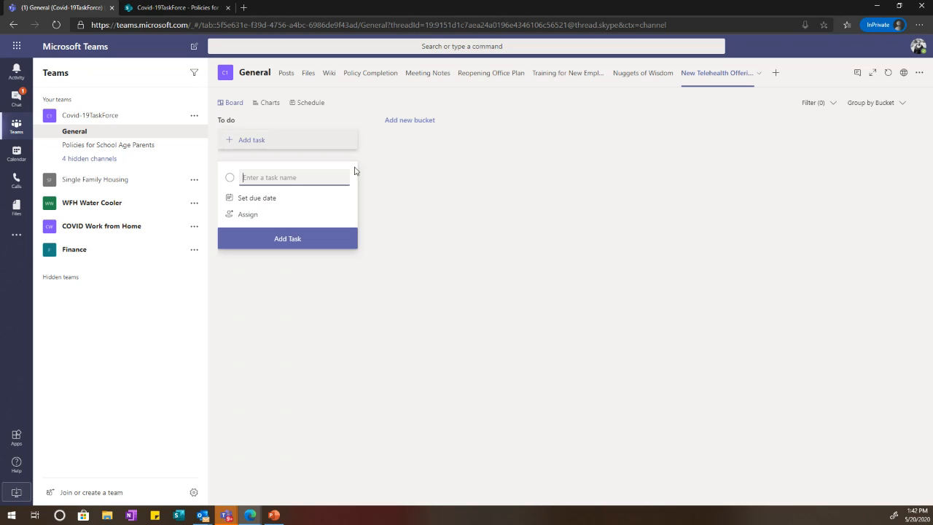
Step: Create a bucket named 'Communications' in the New Telehealth Offering plan, then return to Reopening Office Plan
click(427, 123)
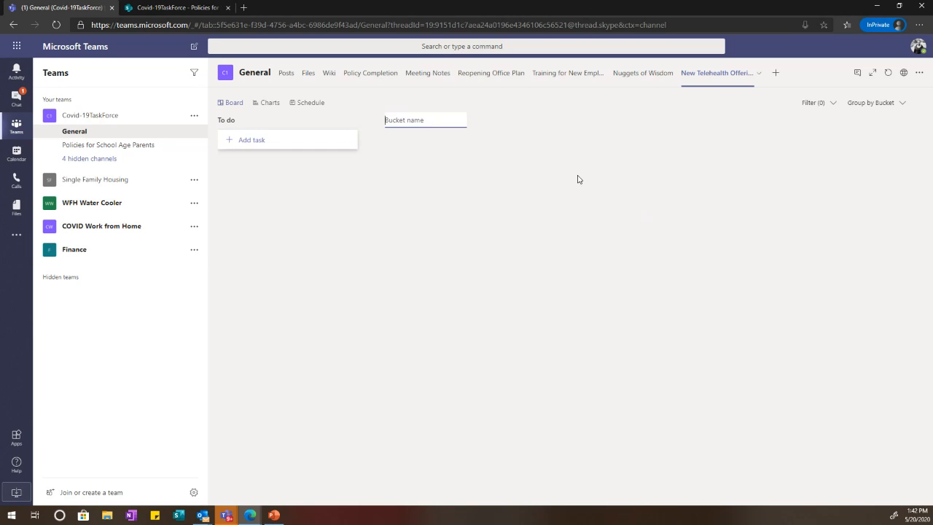
text(Communication)
key(Return)
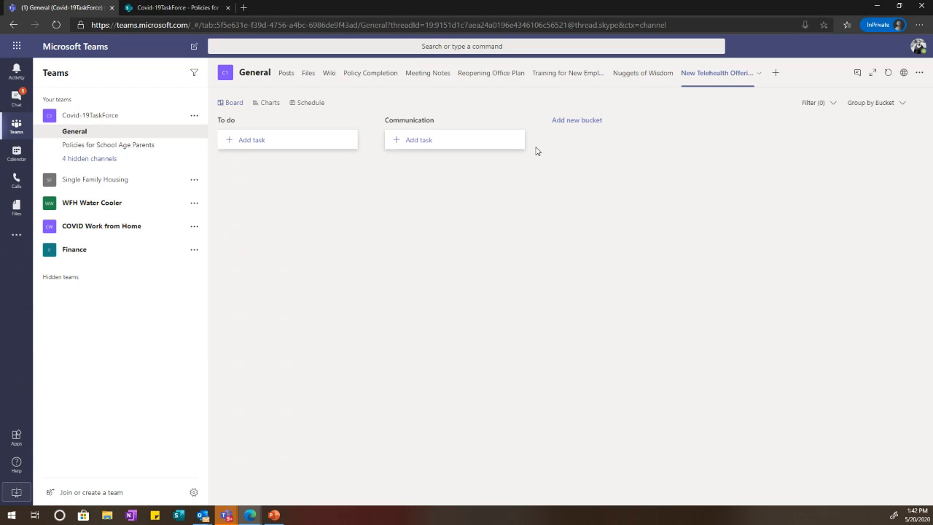
click(450, 123)
text(s)
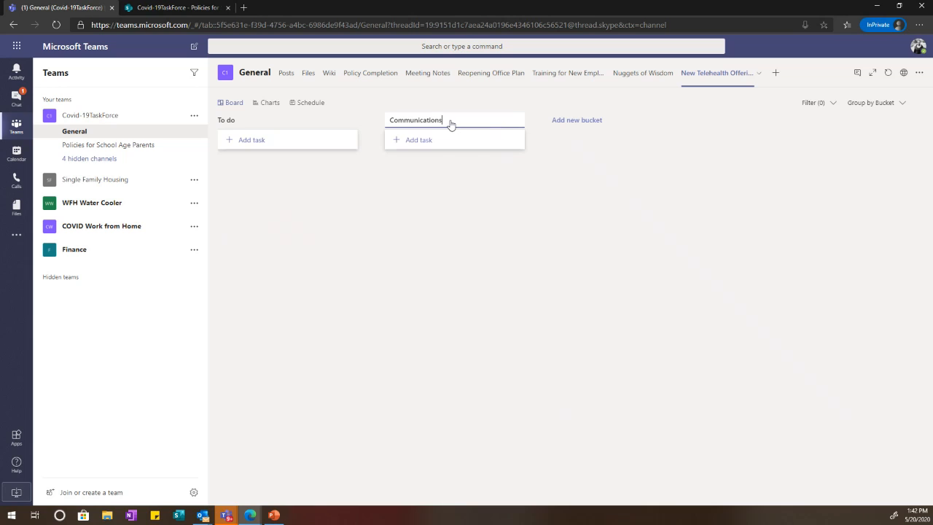
key(Return)
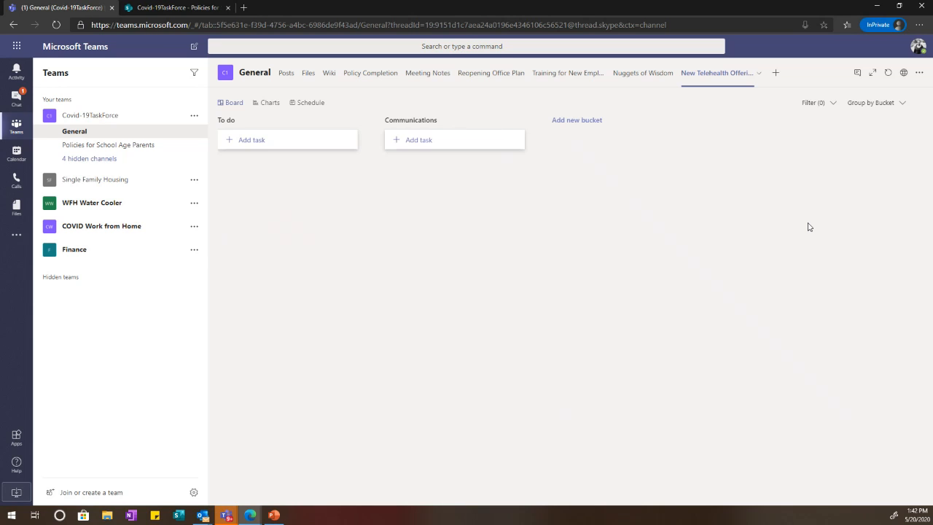
click(494, 75)
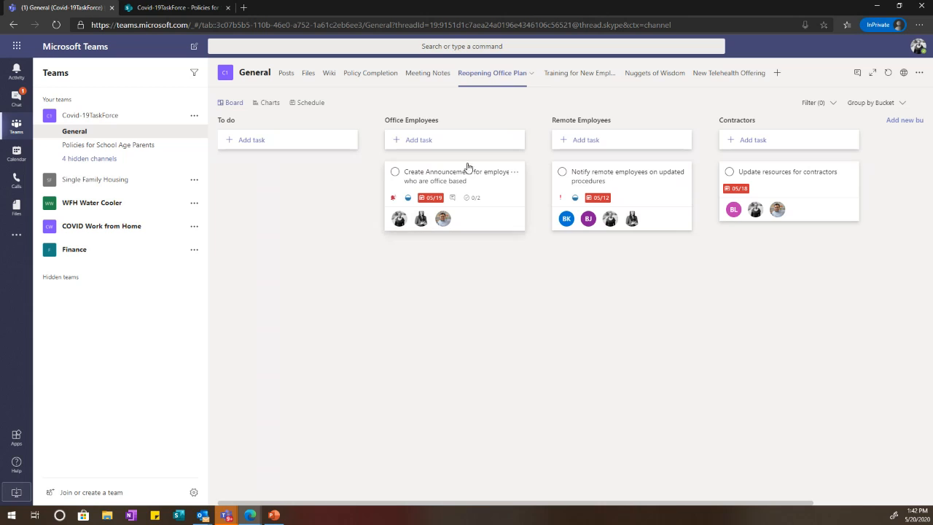
Step: Look over the Reopening Office Plan charts, then go back to the New Telehealth Offering board
click(271, 103)
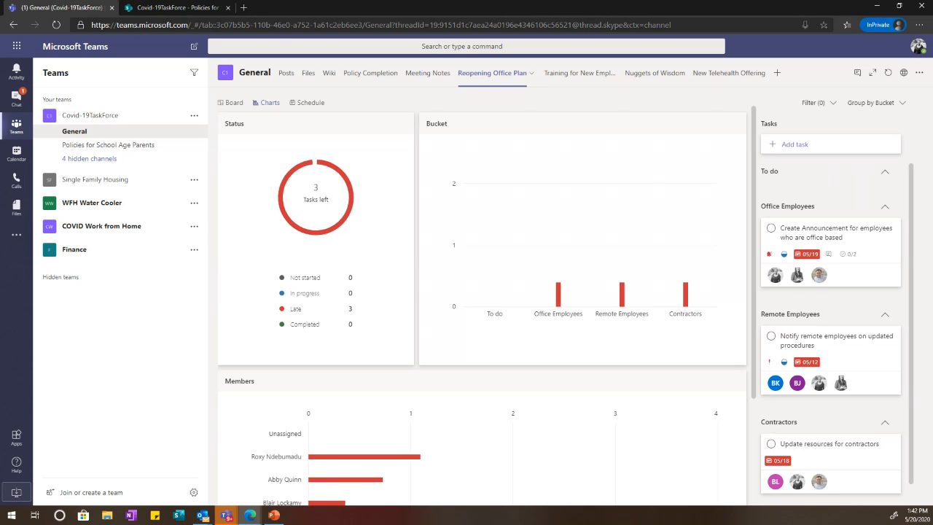
scroll(488, 411, down, 3)
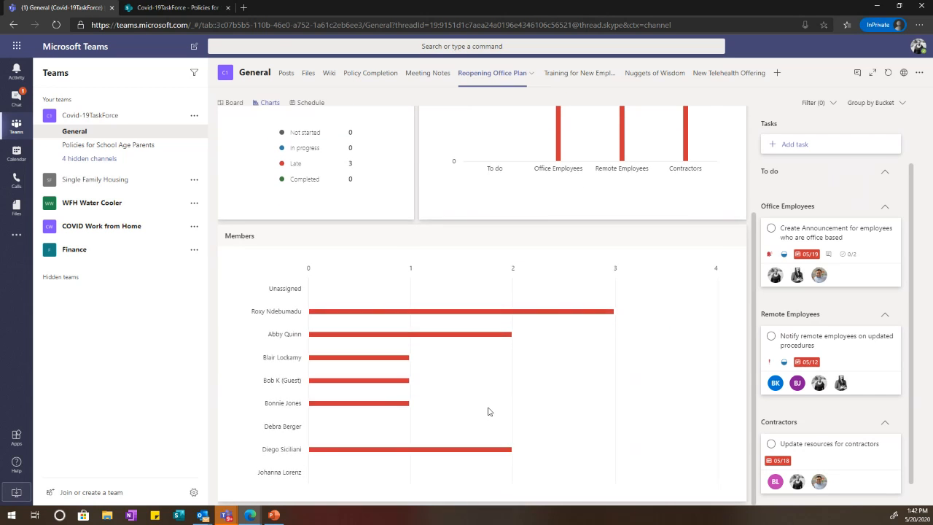
scroll(488, 411, up, 3)
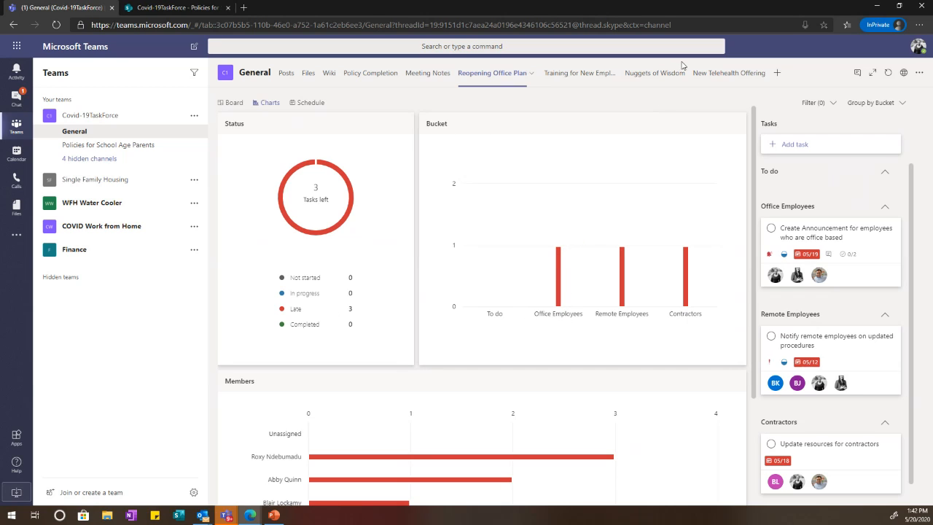
click(718, 87)
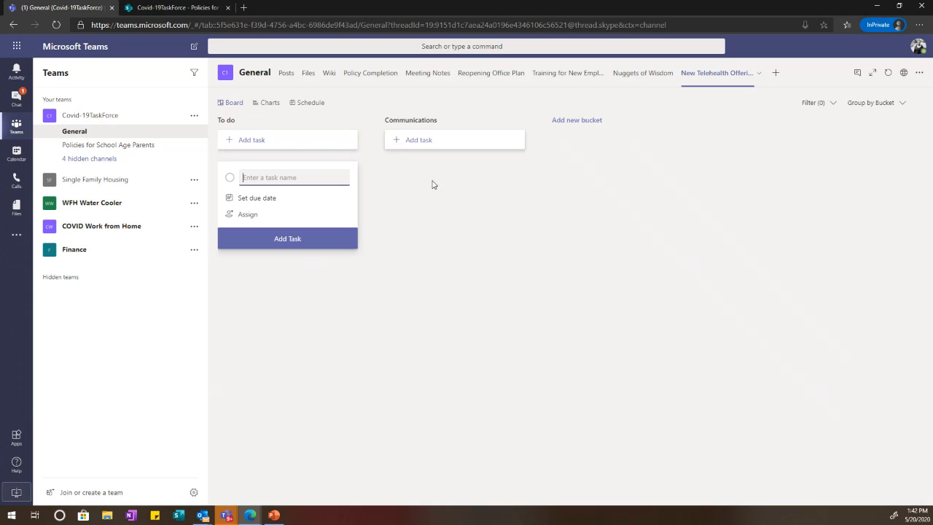
Step: Add 'Training' and 'Resources' buckets, then start a new task under Communications
click(589, 122)
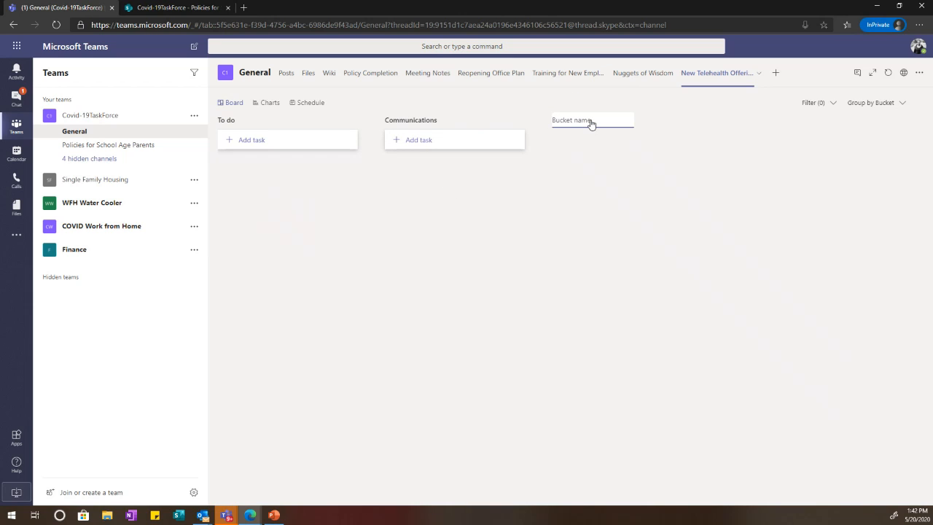
text(Training)
key(Return)
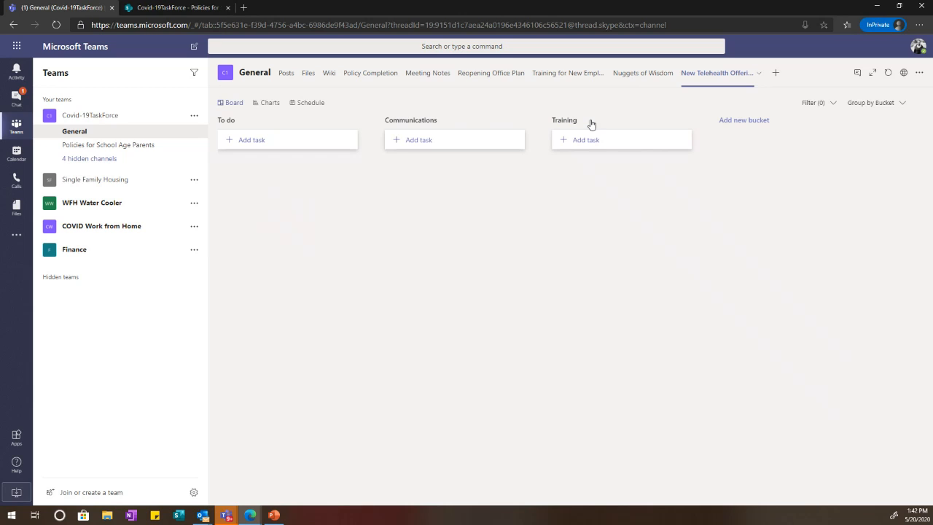
click(750, 128)
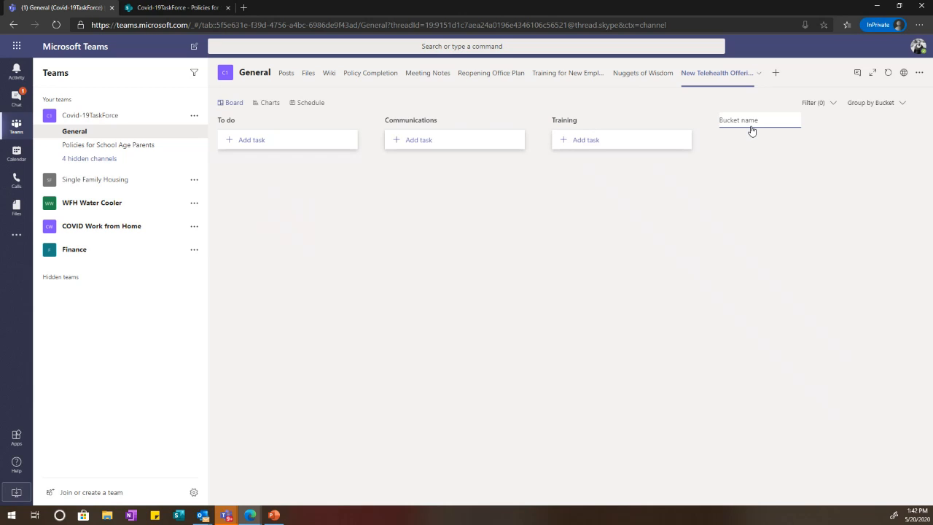
text(Resources)
key(Return)
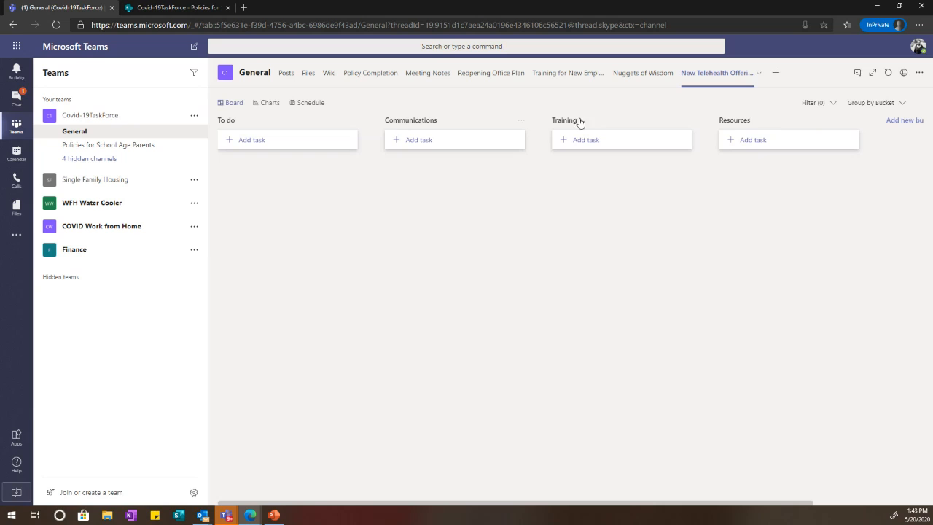
click(502, 146)
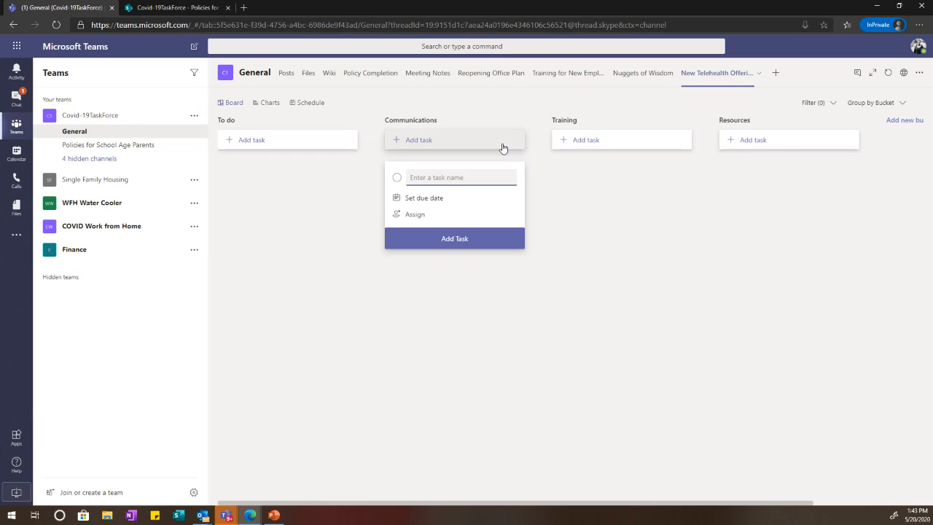
Step: Add 'Create agency wide communications plan for telehealth' under Communications, assigned to a team member, due 05/22
click(455, 217)
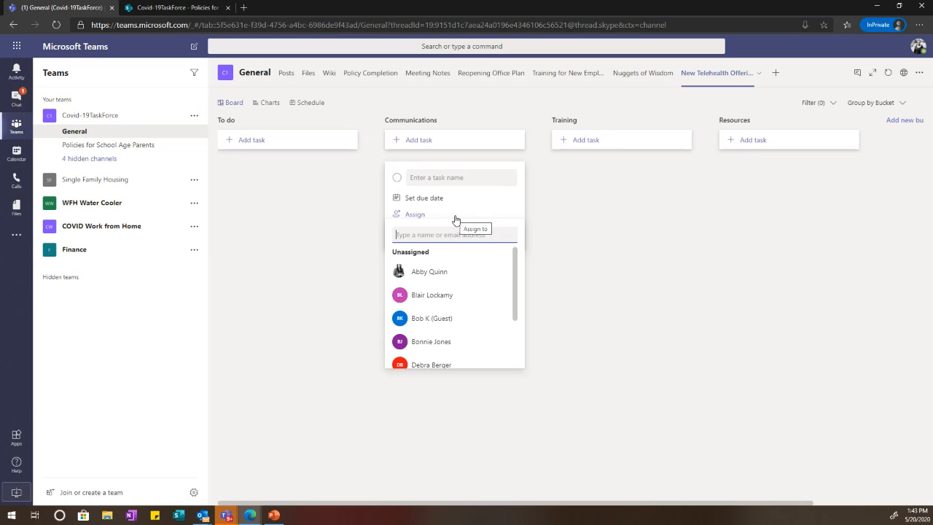
text(joh)
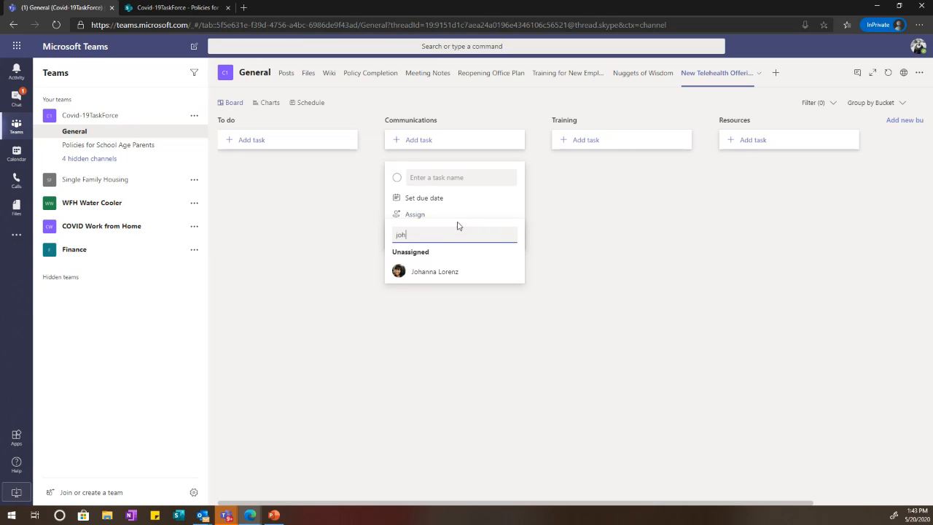
click(446, 271)
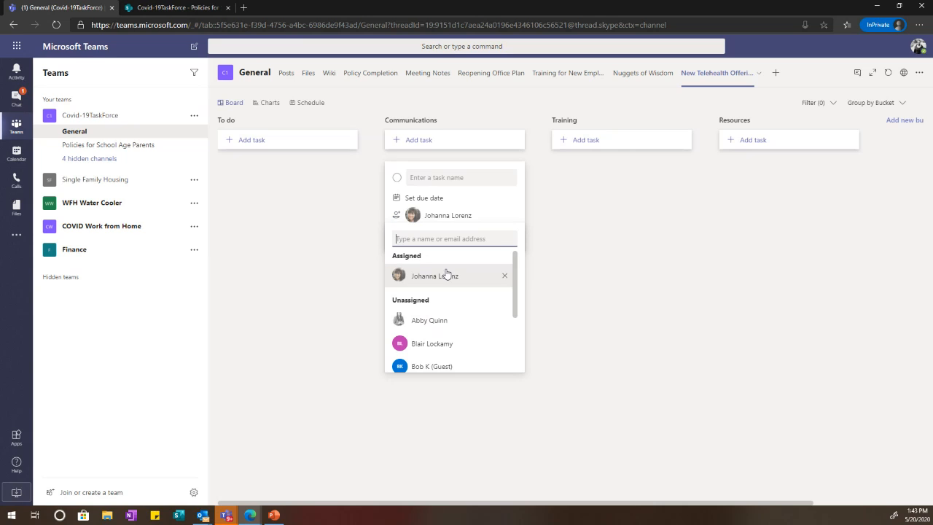
click(438, 197)
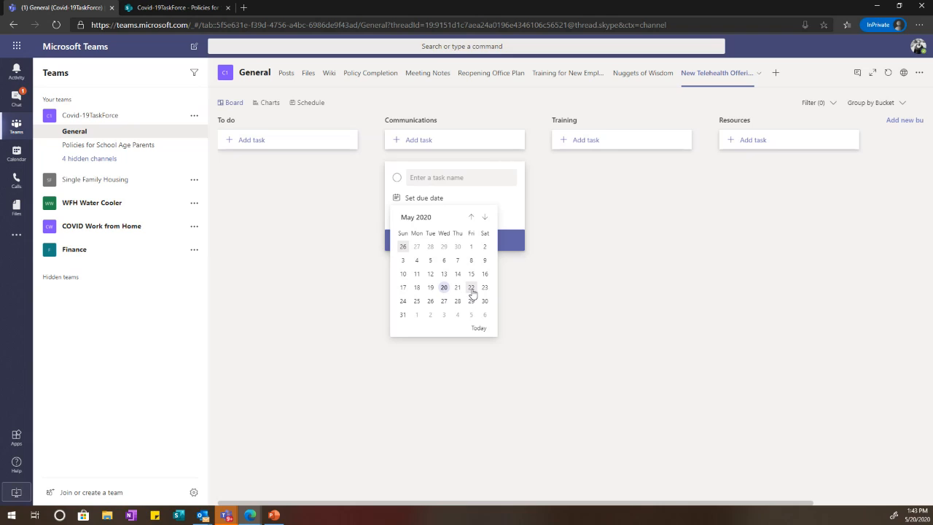
click(471, 290)
click(443, 181)
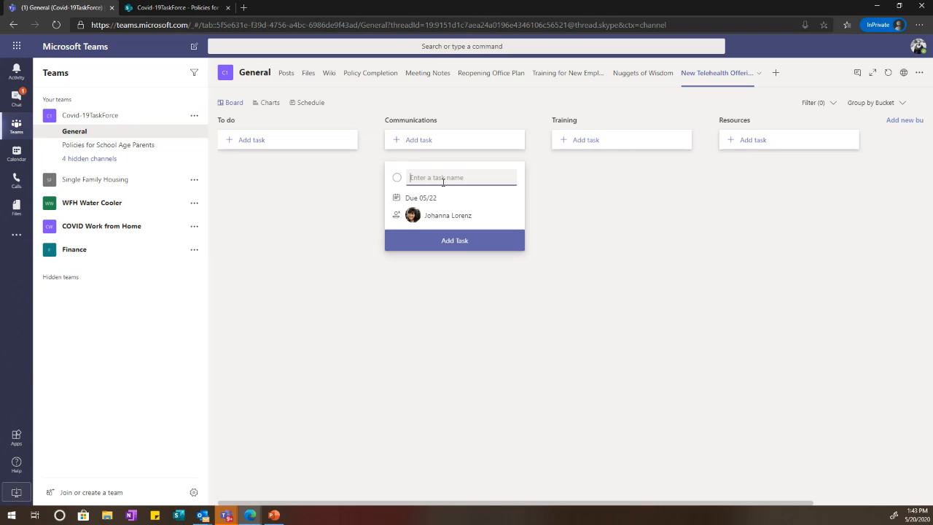
text(Crea)
text(te con)
text(ge)
text(ncy wide communic)
text(ations plan)
text( for)
text( telehealt)
text(h)
key(Return)
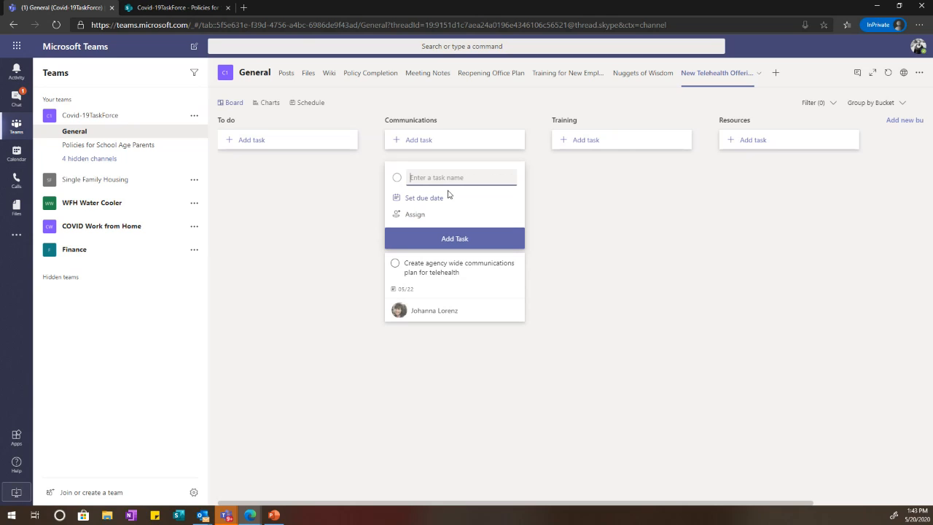
Step: Keep the telehealth task in Communications, set it In progress and Urgent, starting 05/20/2020
click(455, 280)
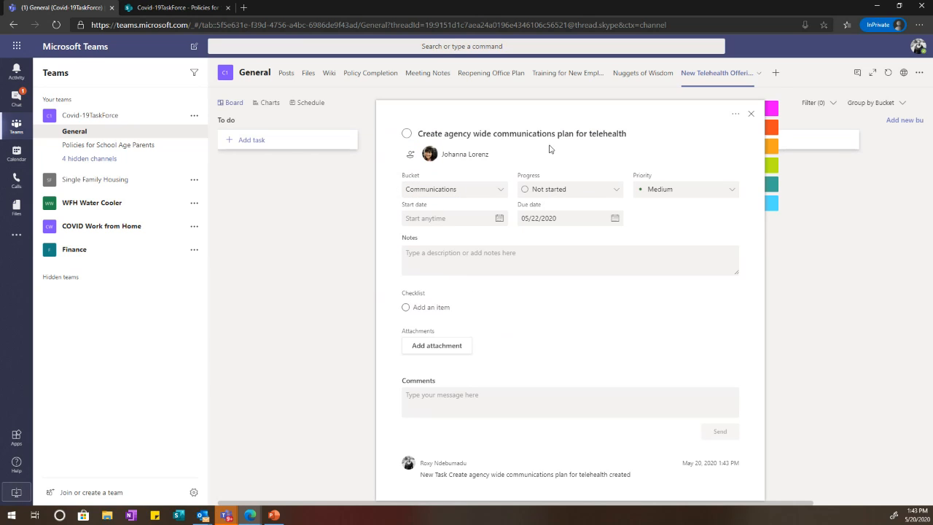
click(467, 188)
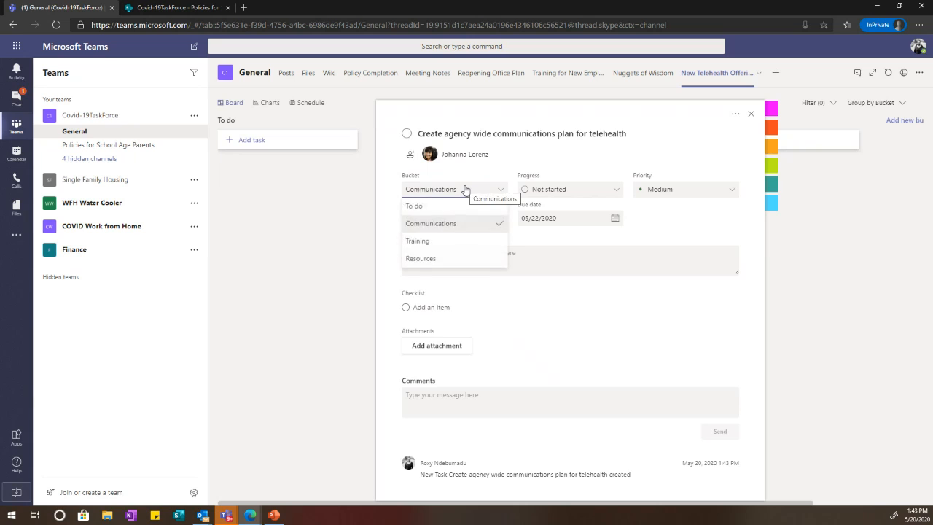
click(465, 189)
click(467, 191)
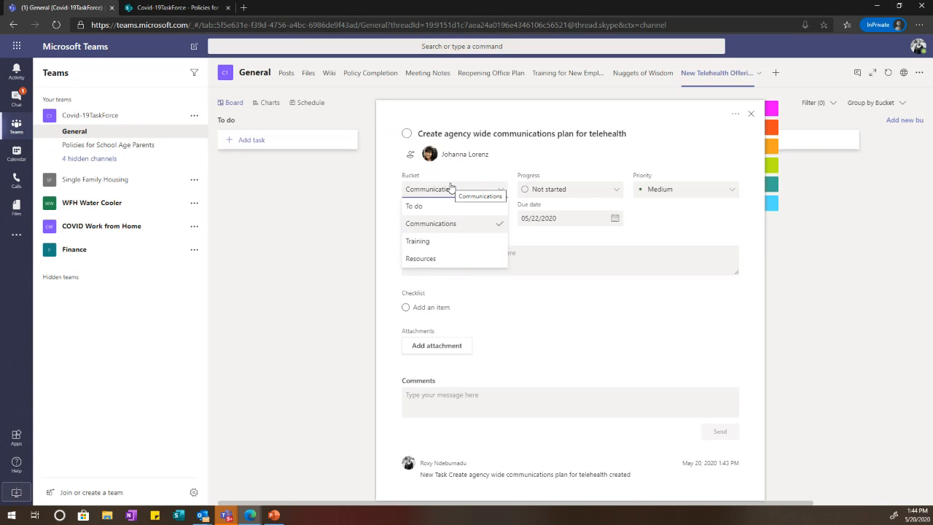
click(467, 188)
click(577, 189)
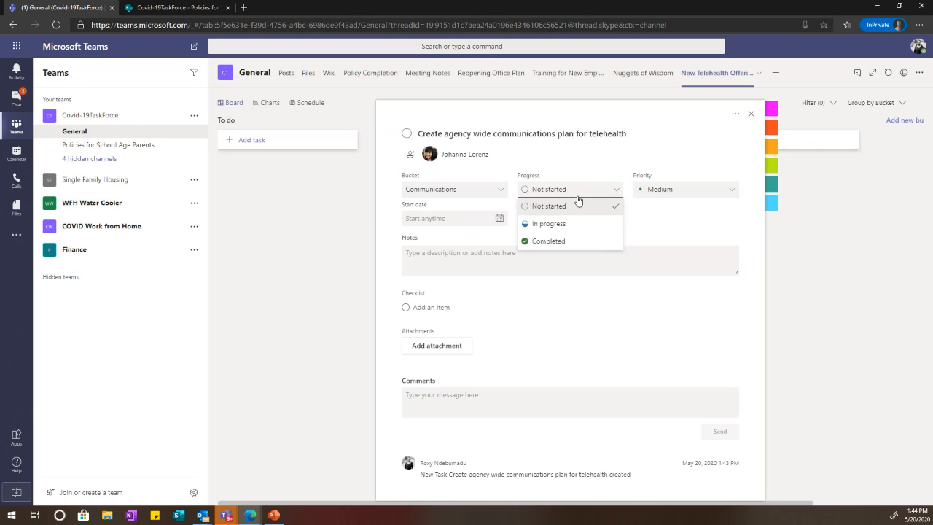
click(578, 223)
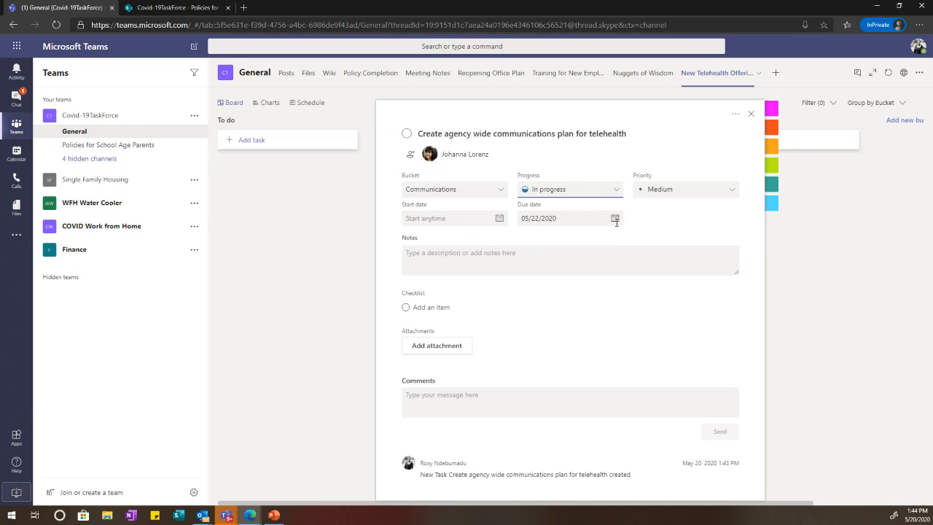
click(702, 194)
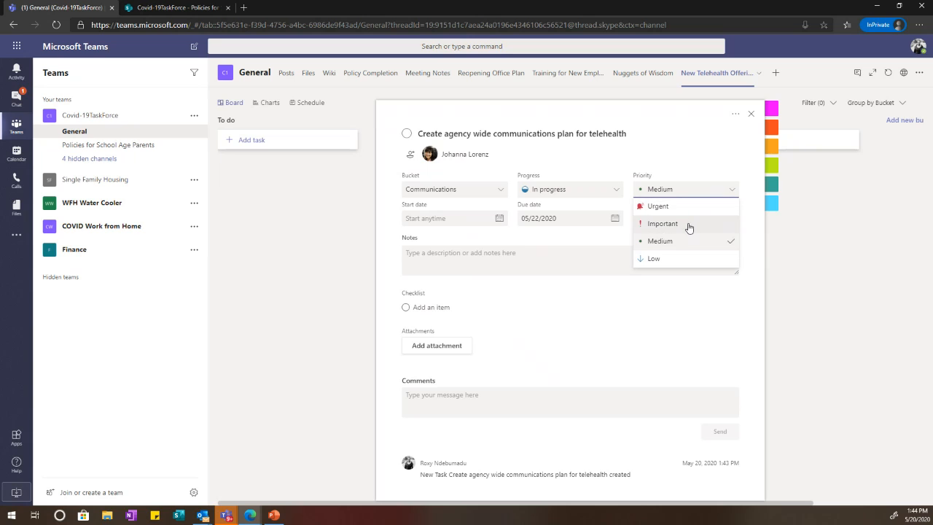
click(689, 228)
click(700, 188)
click(702, 208)
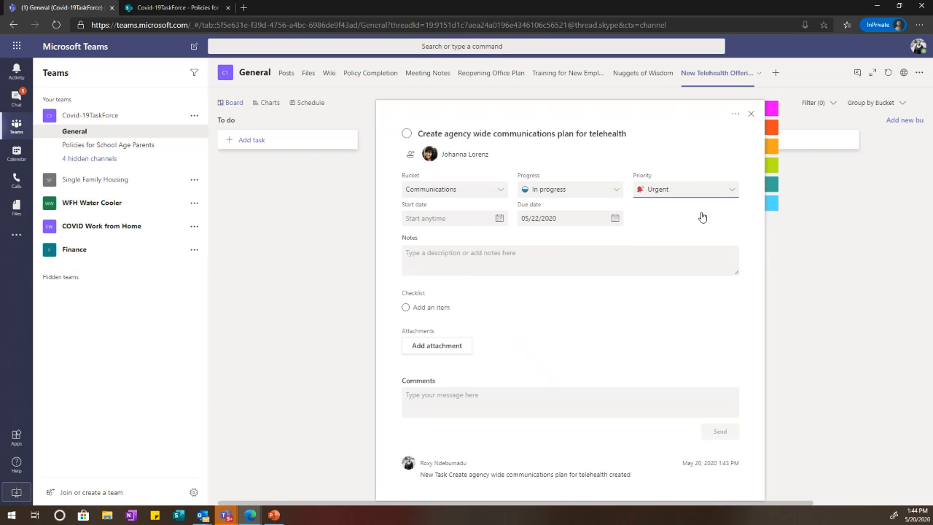
click(498, 218)
click(456, 309)
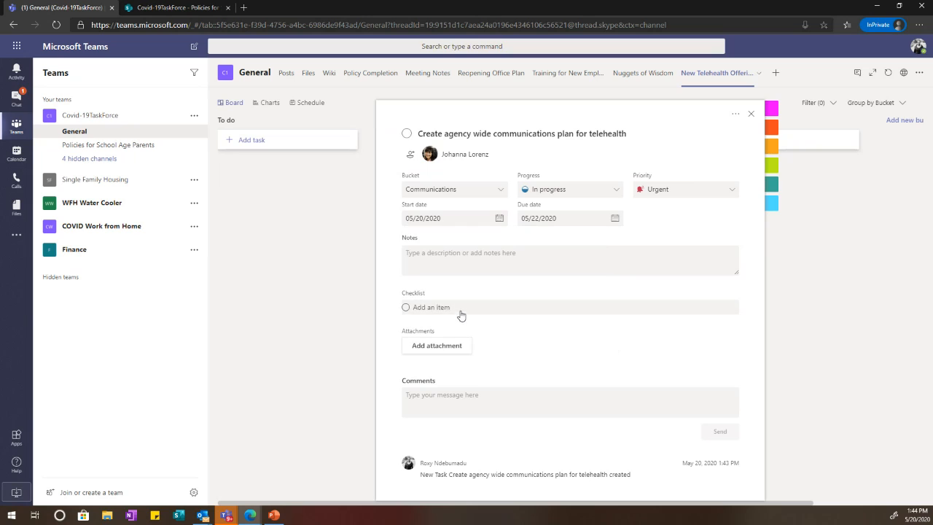
Step: Add checklist items 'Create comms plan' and 'Create announcements strategy' to the task
click(527, 256)
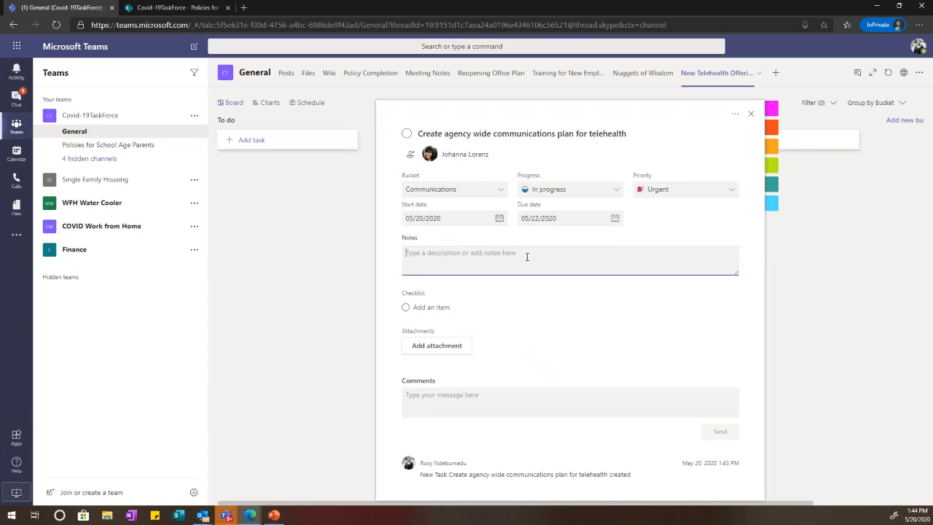
click(438, 309)
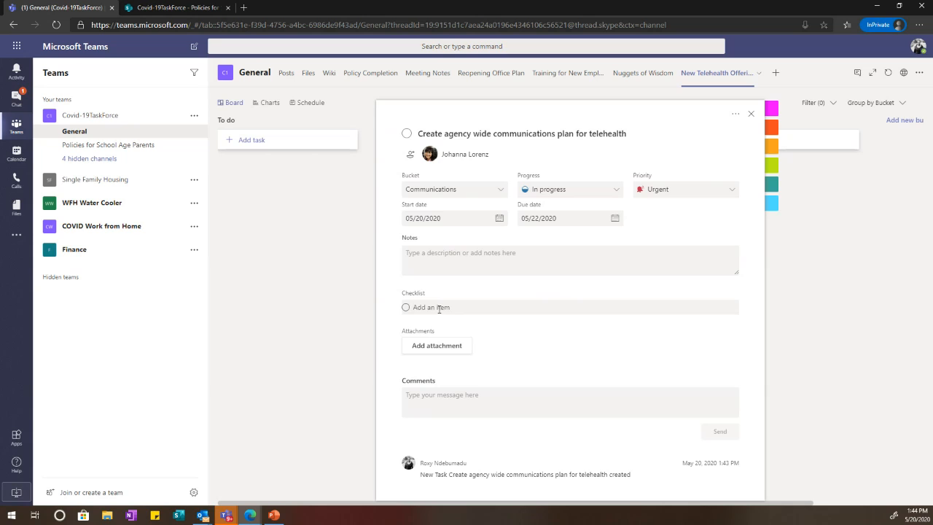
text(Create comms plan)
key(Return)
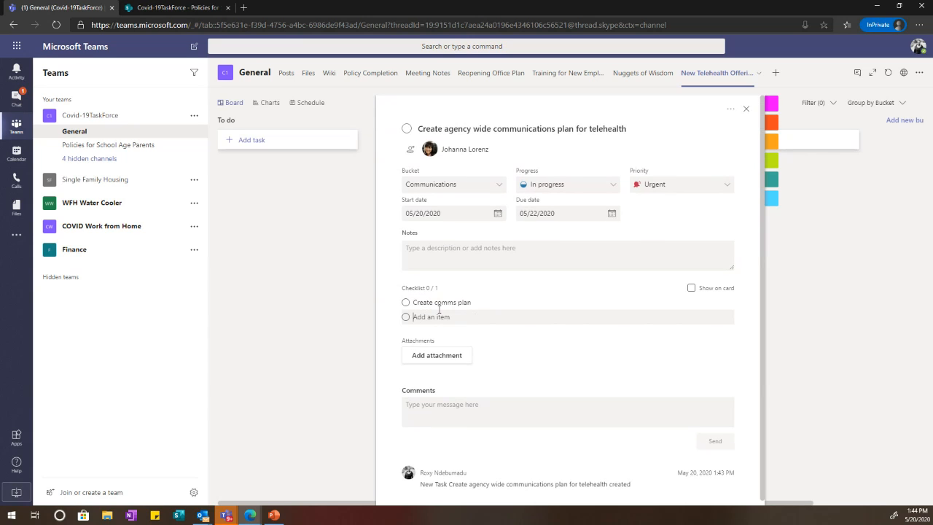
text(Create announcements strateg)
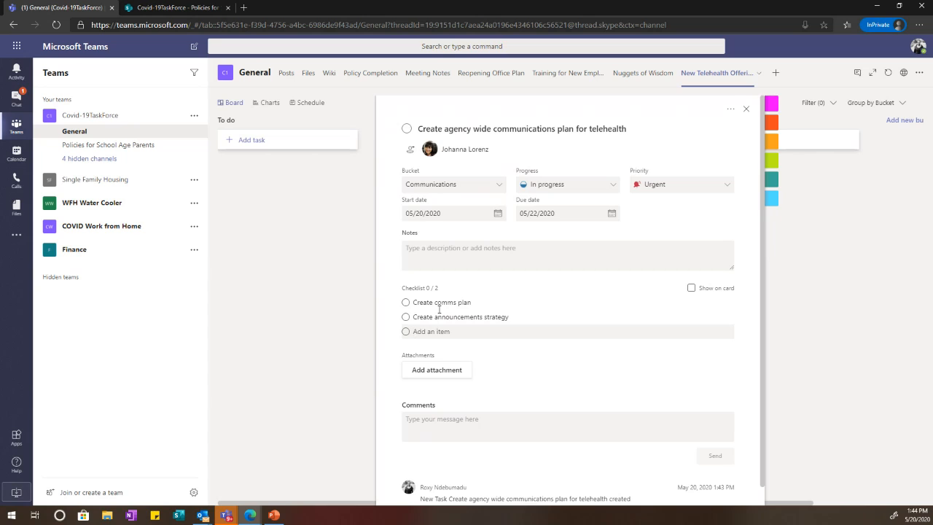
click(431, 280)
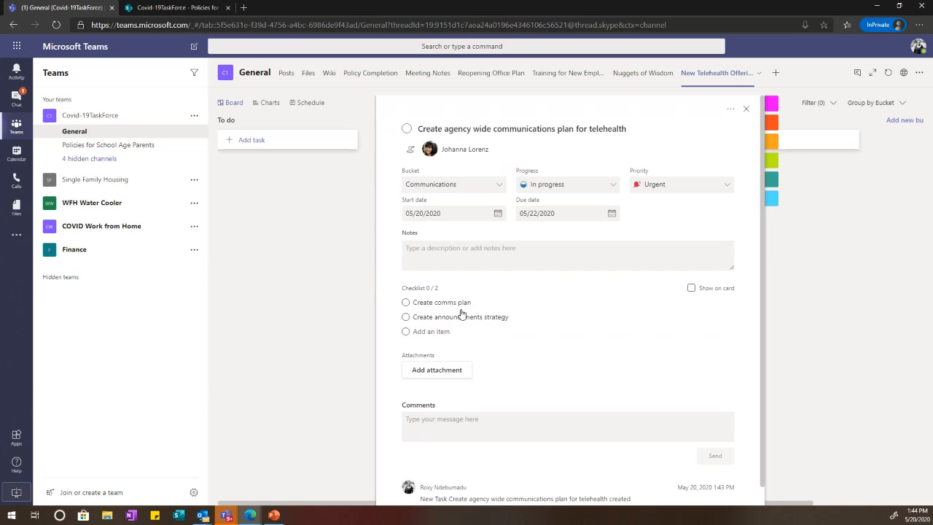
click(457, 374)
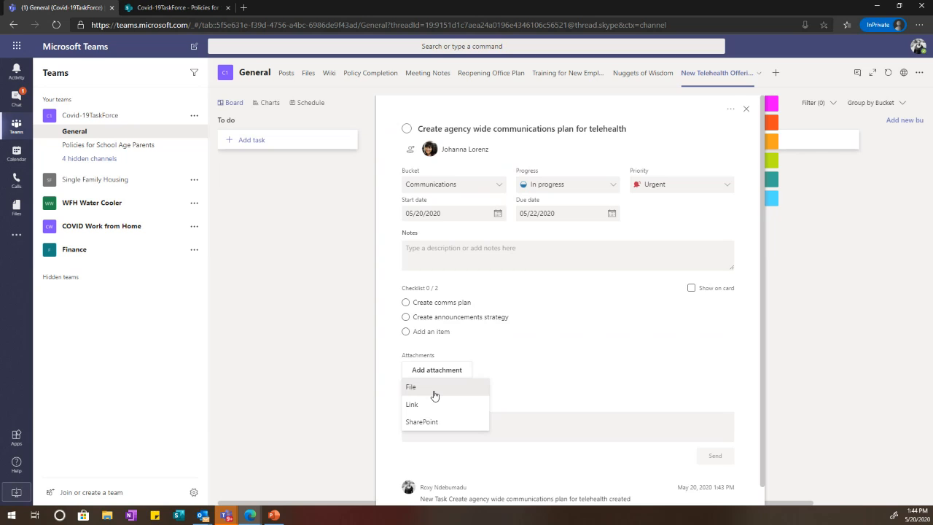
click(652, 306)
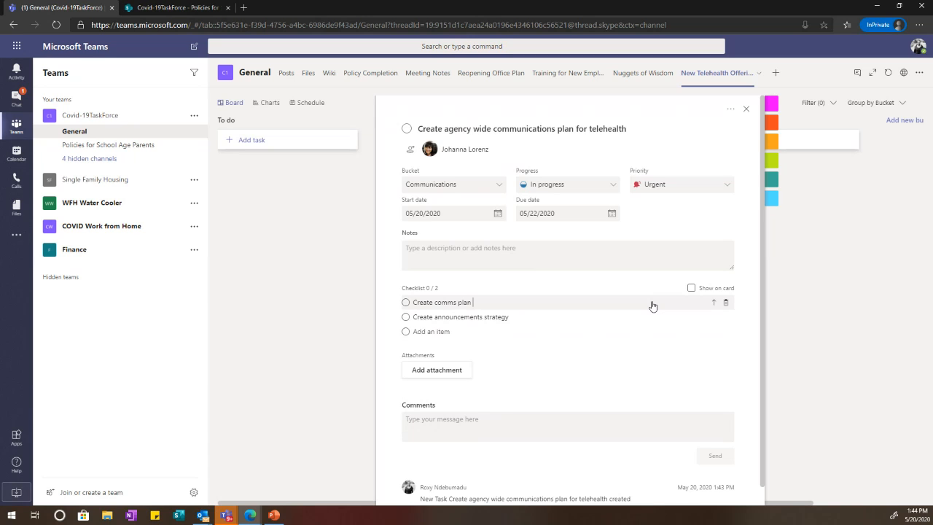
key(Return)
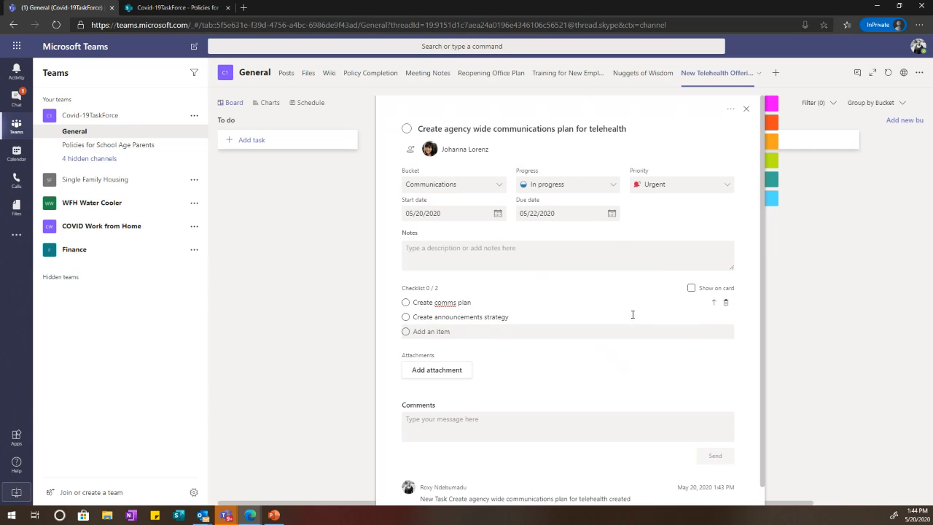
scroll(666, 192, down, 1)
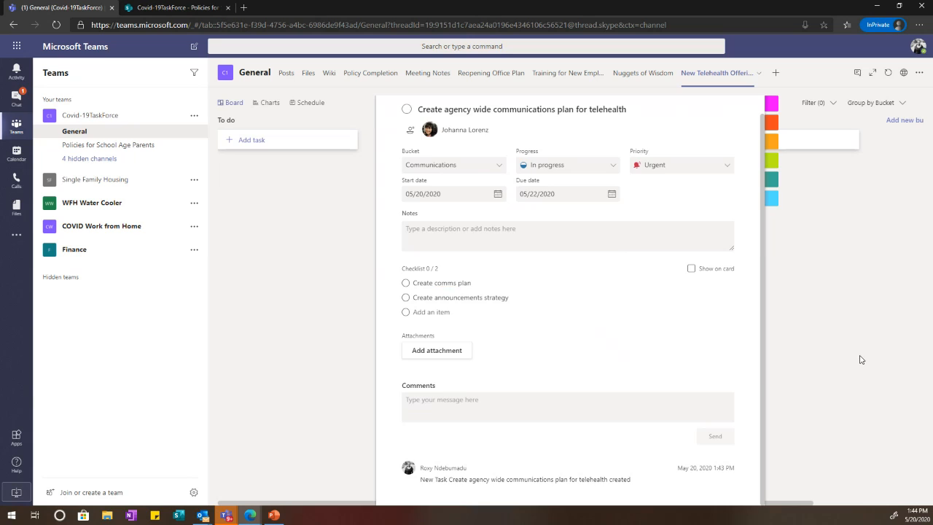
click(860, 360)
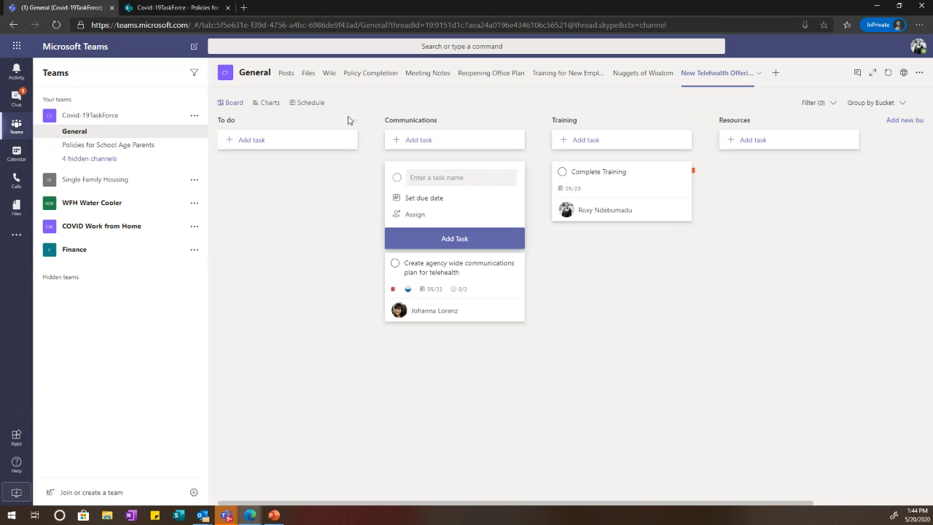
click(269, 103)
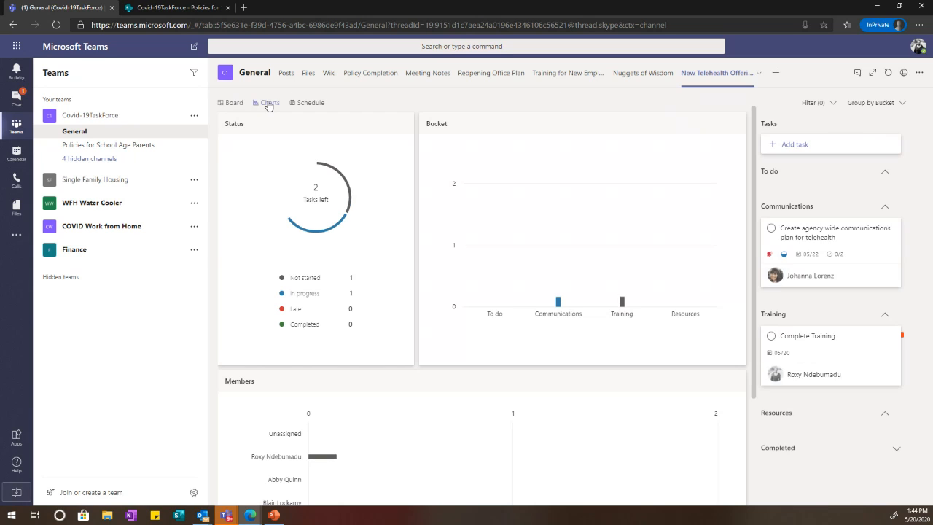
scroll(583, 348, down, 2)
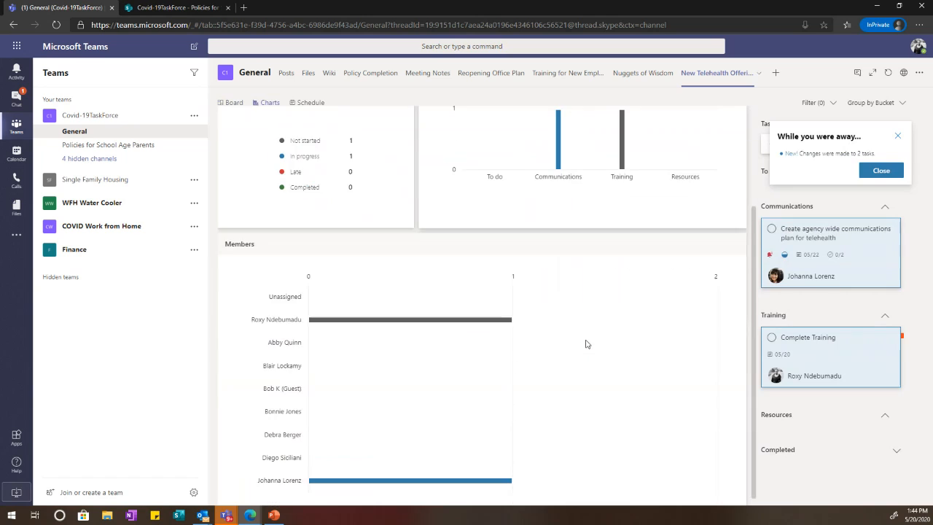
mouse_move(337, 312)
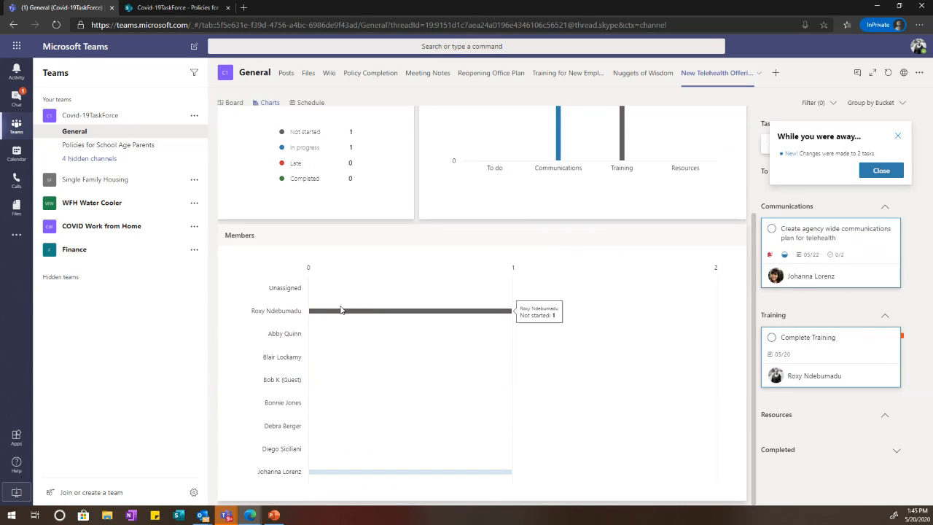
mouse_move(456, 478)
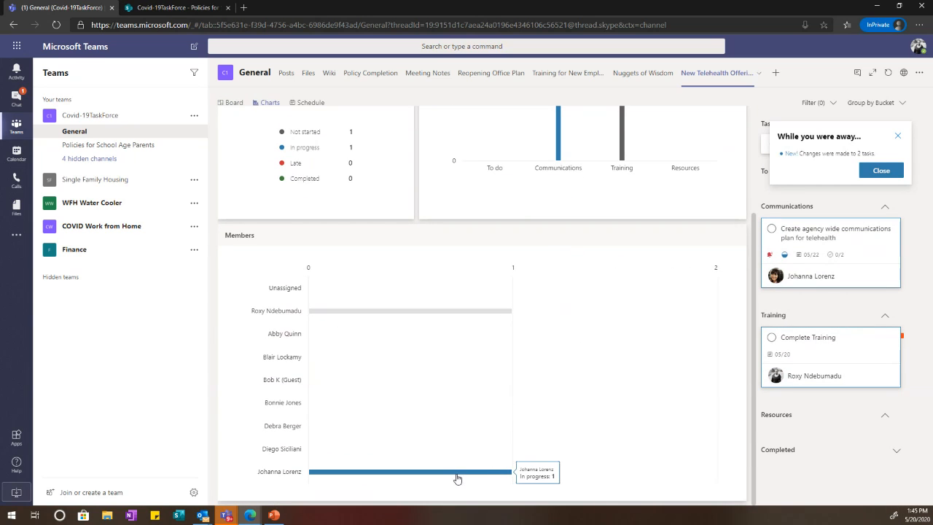
scroll(473, 412, up, 1)
scroll(473, 411, up, 2)
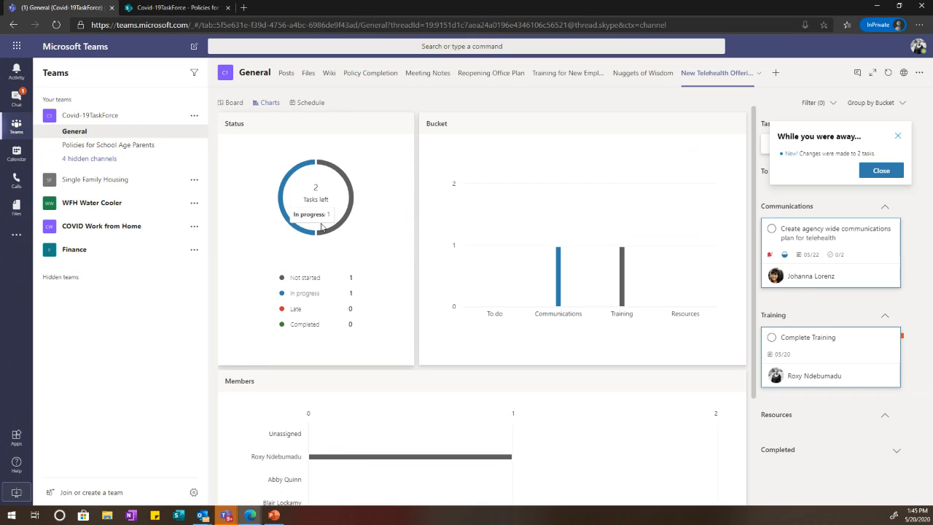
mouse_move(350, 217)
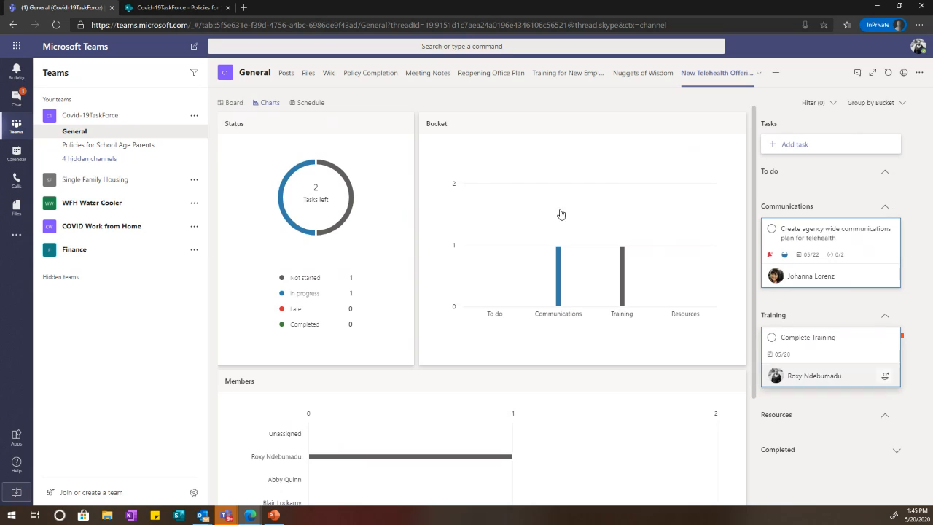
click(310, 104)
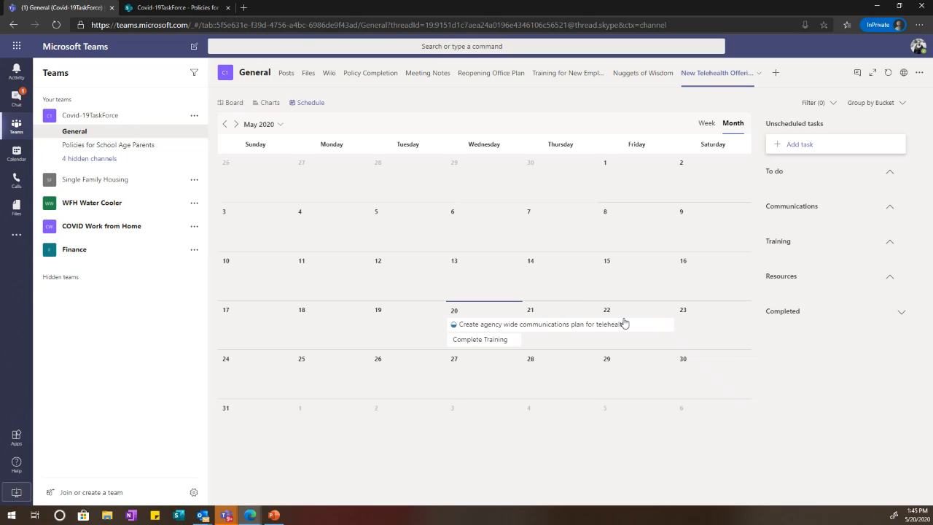
click(281, 106)
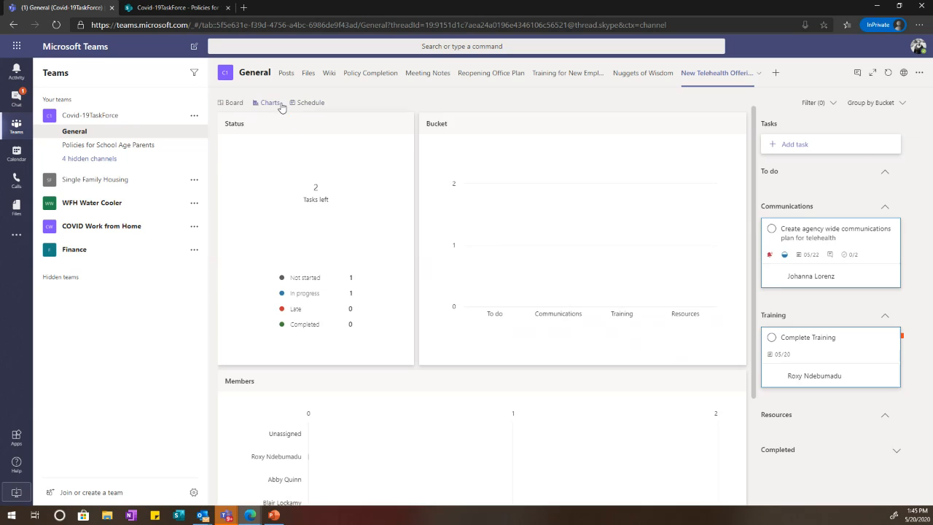
click(234, 103)
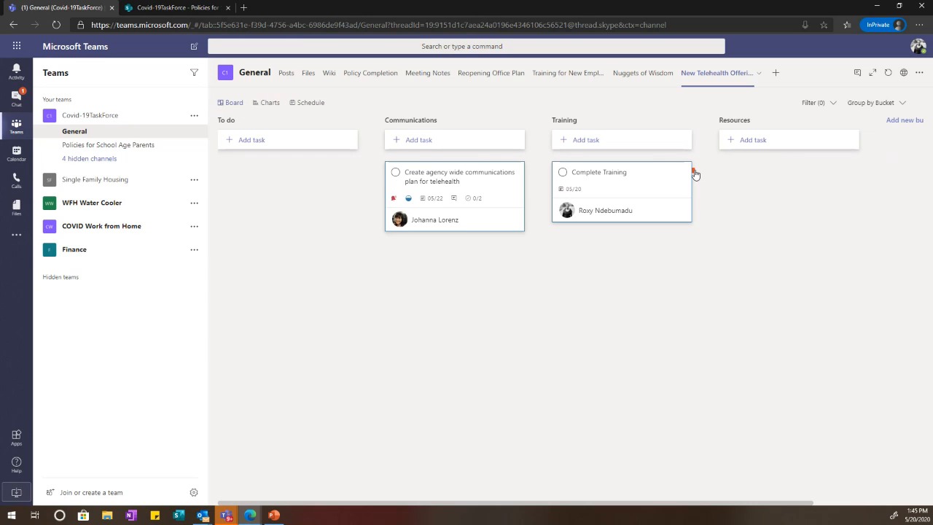
Step: Finish renaming the plan label to 'Communications' from the Complete Training task
click(662, 192)
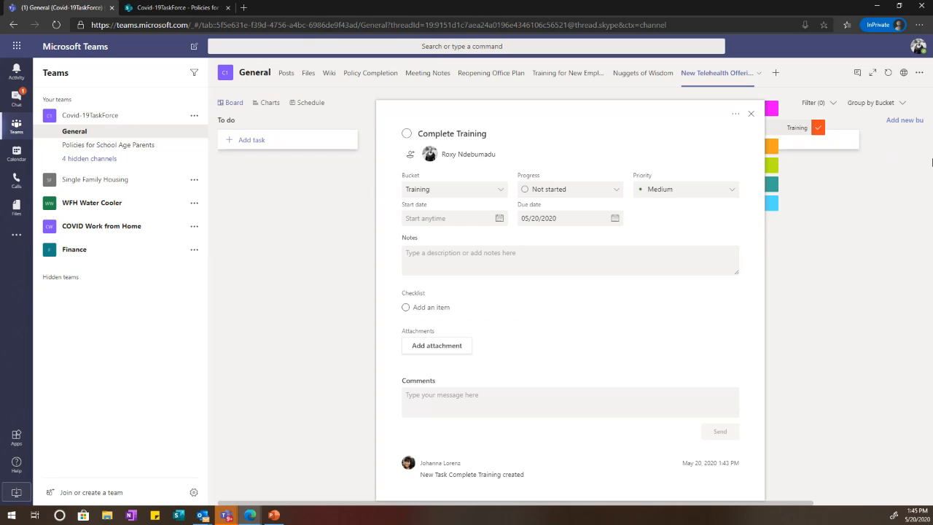
mouse_move(770, 112)
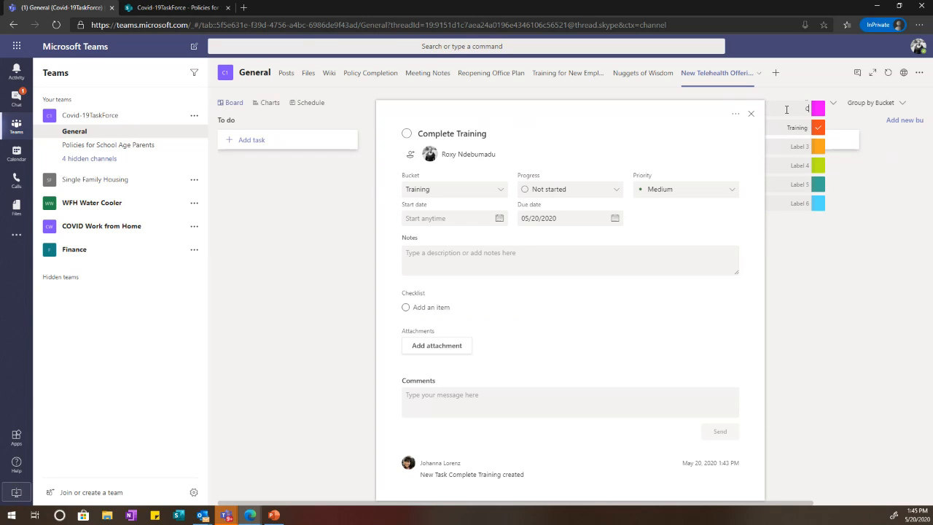
text(ations)
click(910, 290)
Step: Tag the telehealth communications plan task with the Communications label
click(481, 184)
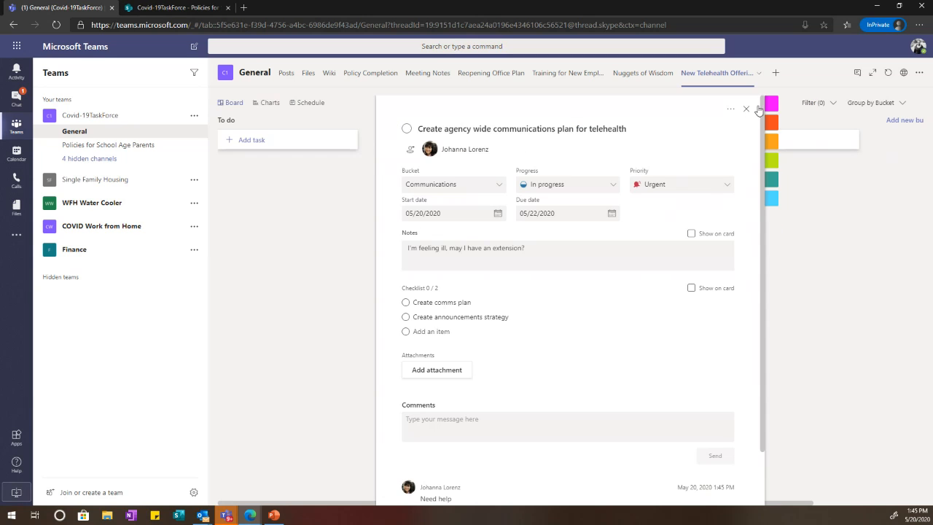
click(817, 103)
click(879, 308)
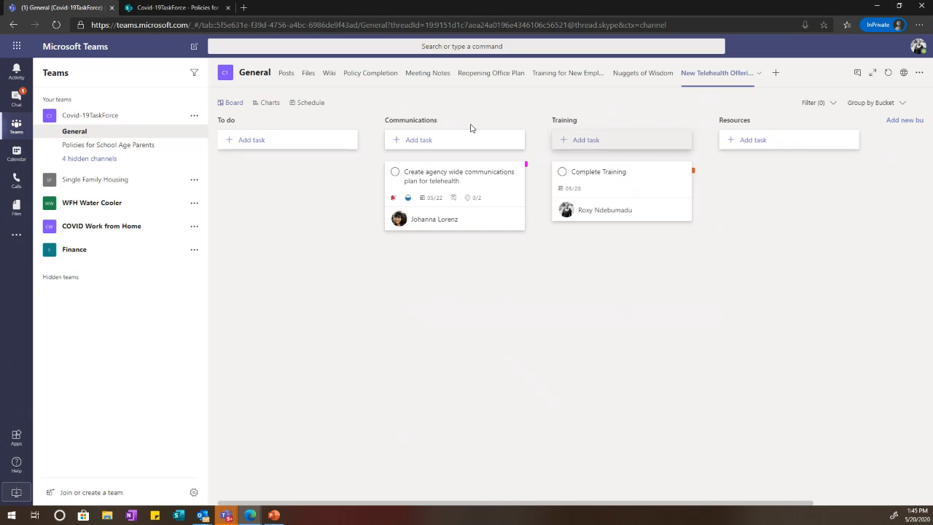
click(829, 107)
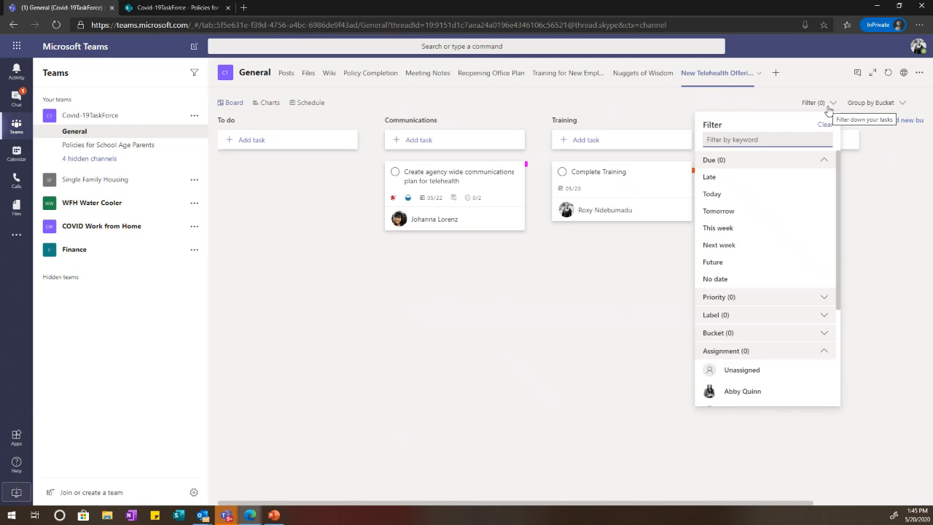
Step: Try grouping the board by Labels, then restore grouping by Bucket
click(828, 108)
click(851, 103)
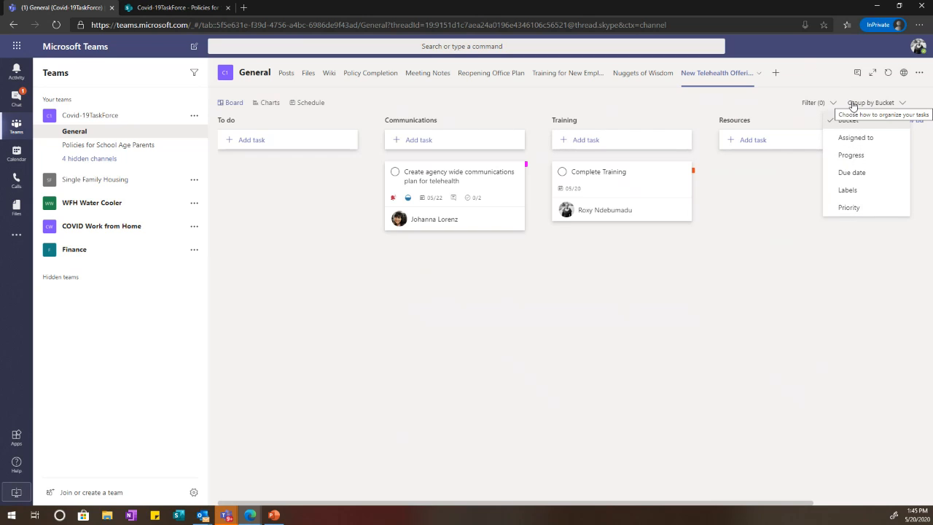
click(861, 193)
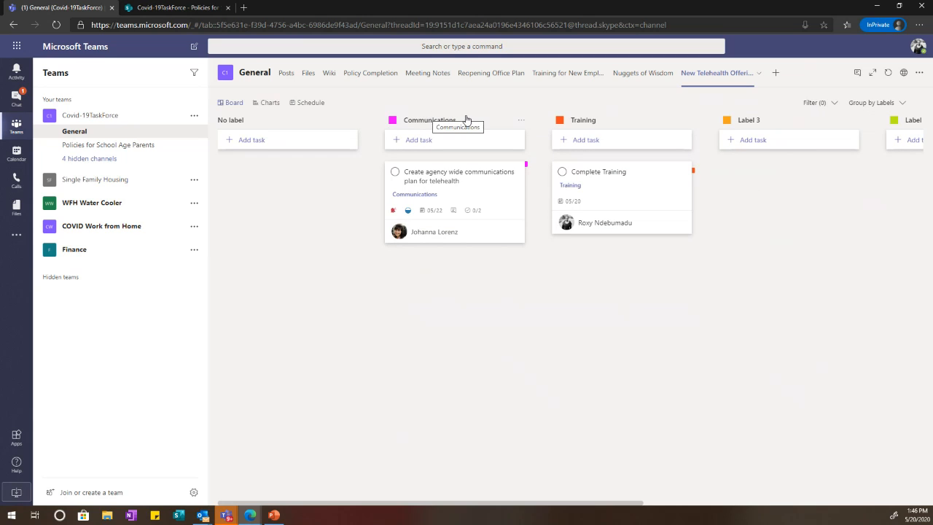
click(893, 105)
click(873, 121)
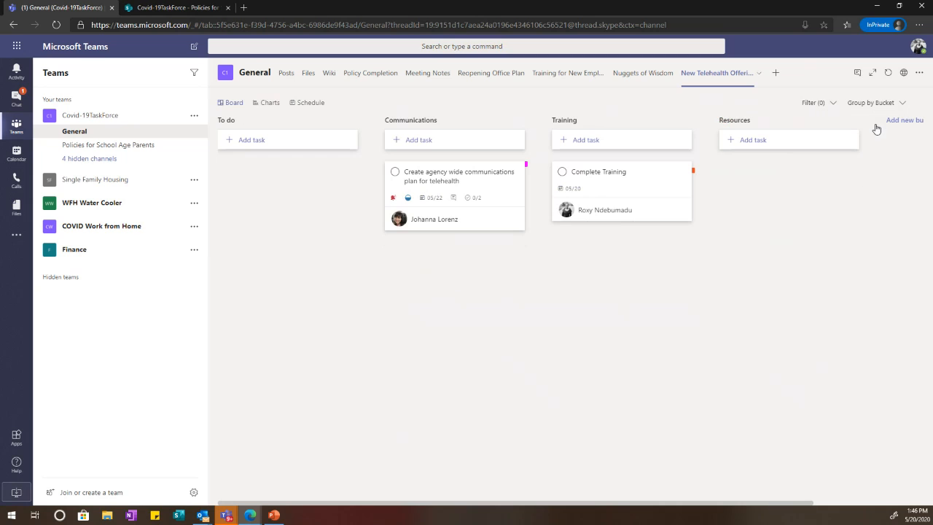
Step: Check the plan's charts, then show tasks on the May 2020 schedule with an unscheduled task form
click(267, 103)
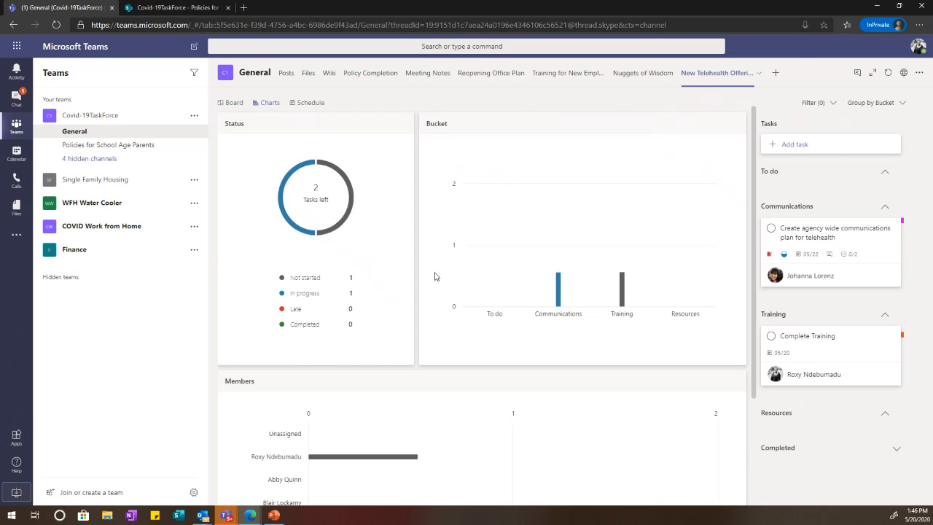
scroll(437, 277, down, 2)
scroll(442, 280, up, 2)
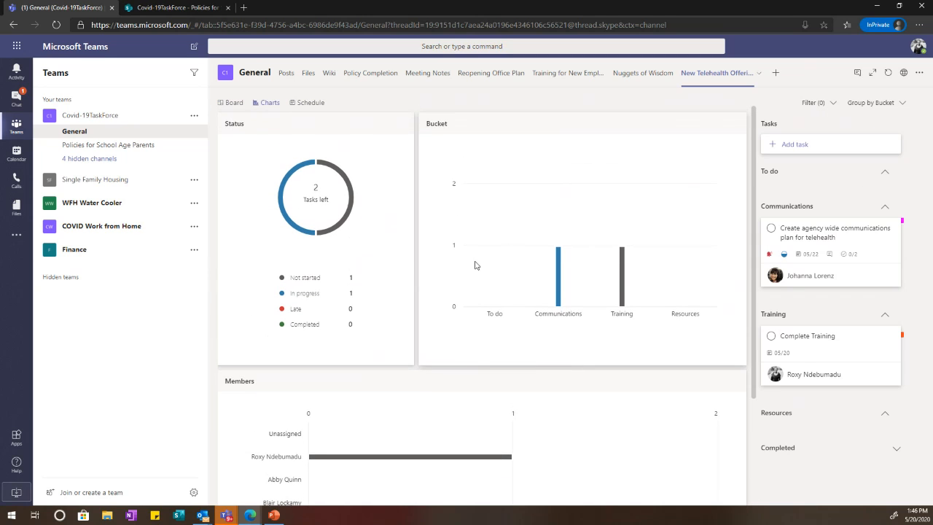
click(308, 102)
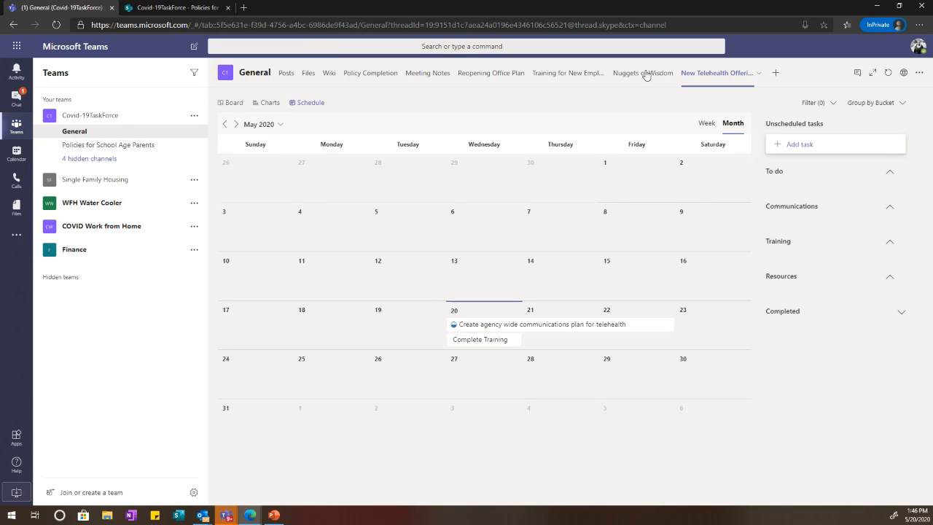
click(854, 143)
click(867, 116)
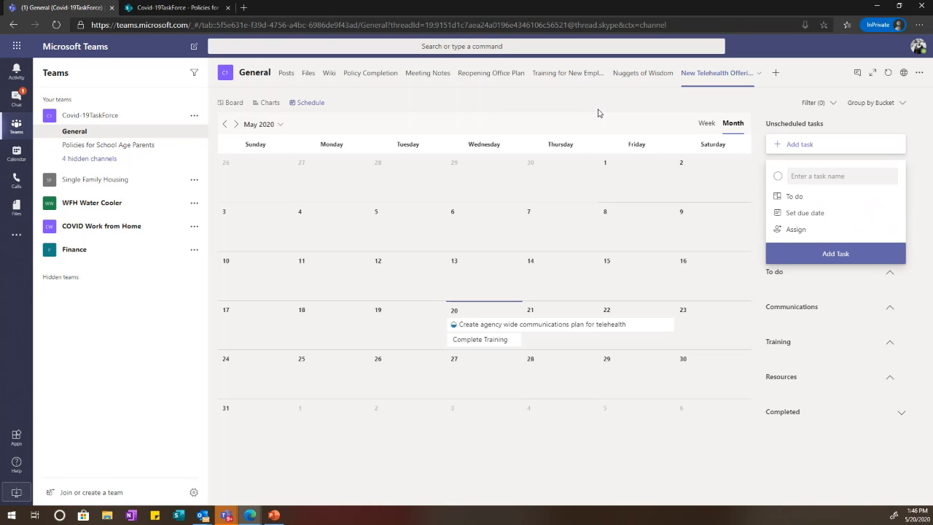
mouse_move(588, 4)
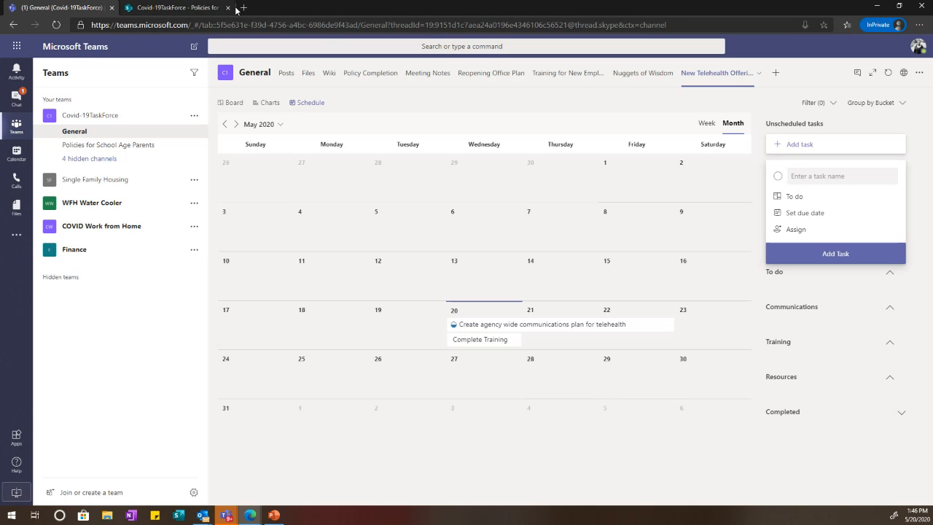
Step: Search Bing for 'stream ms' in a new Edge tab, open Microsoft Stream, then return to Teams
click(243, 8)
text(strea)
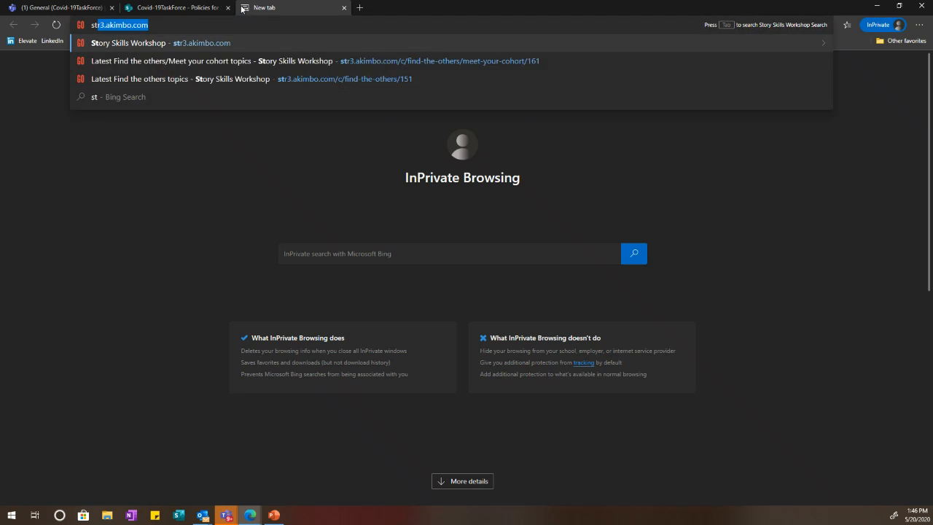
text(m)
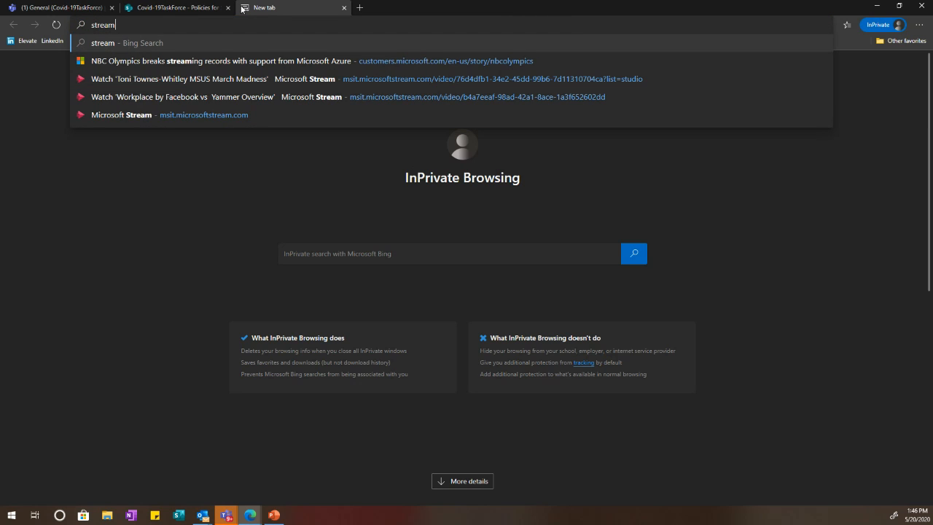
key(Return)
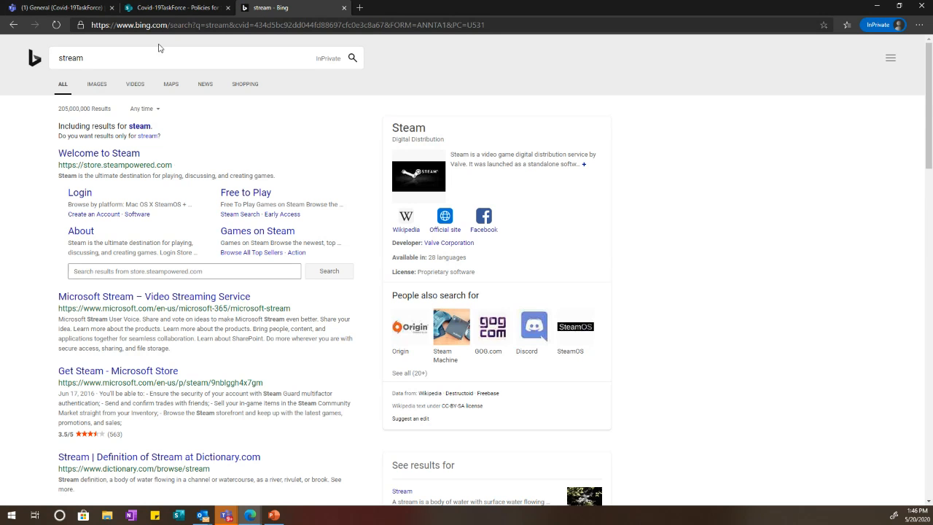
click(139, 57)
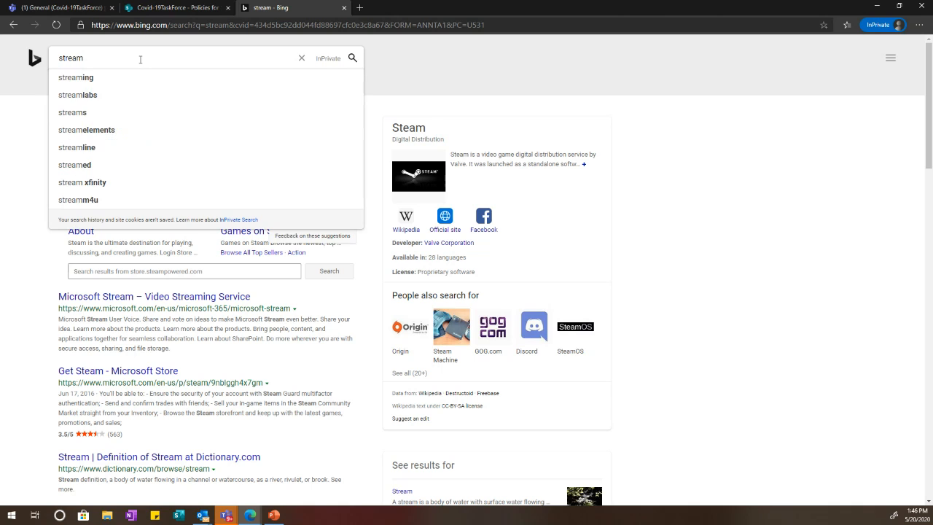
text(ms)
key(Return)
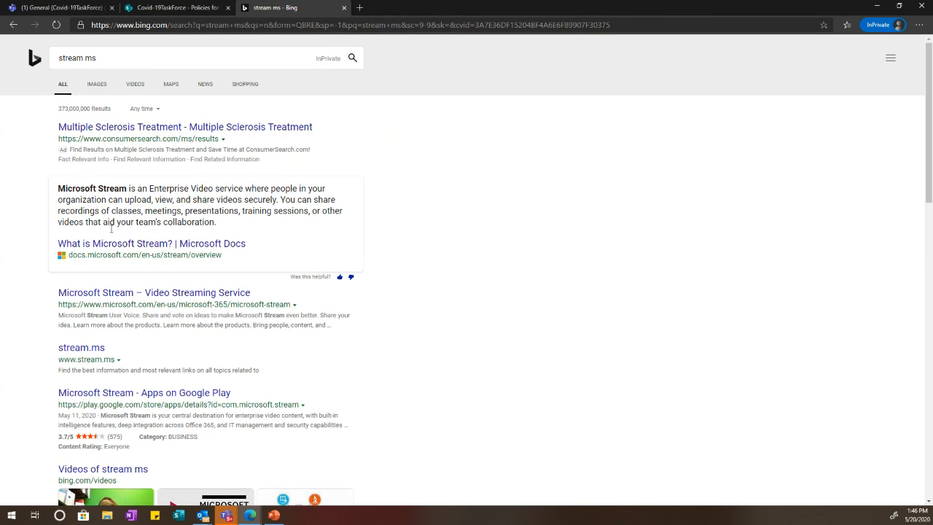
click(126, 292)
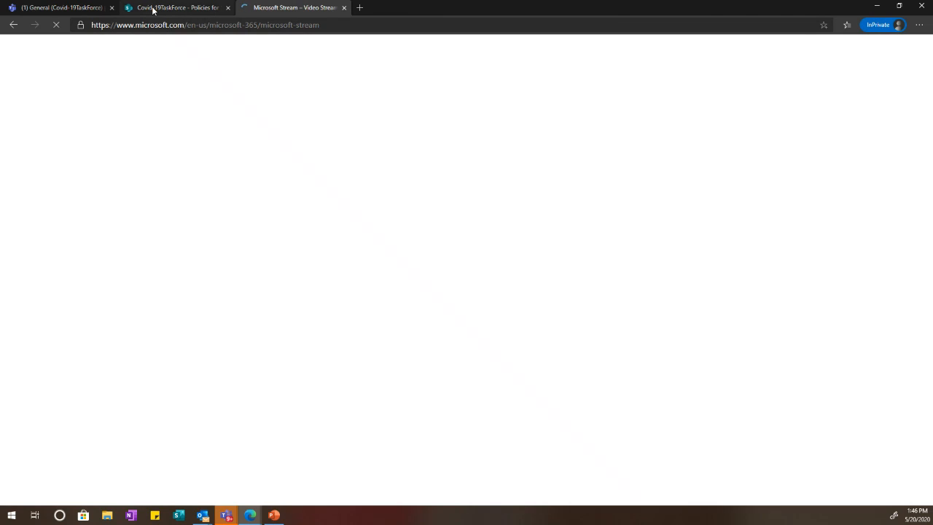
click(155, 9)
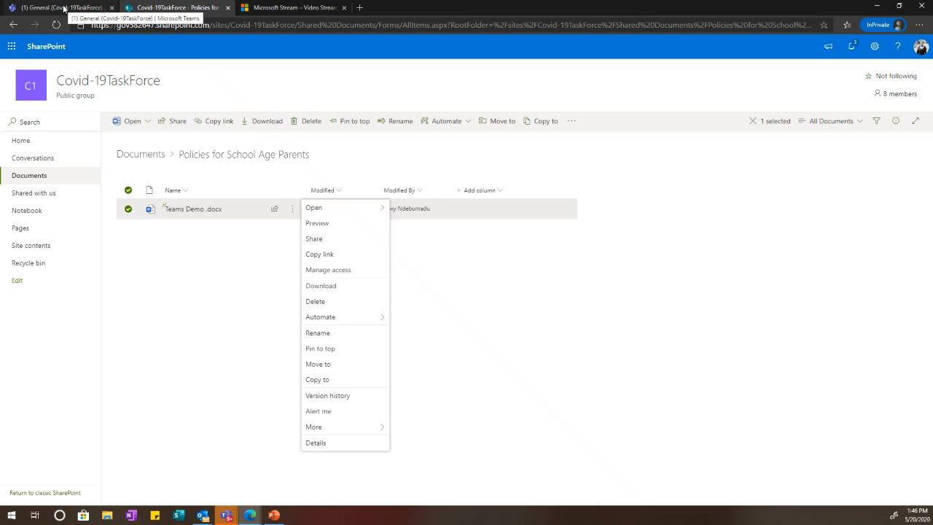
click(67, 8)
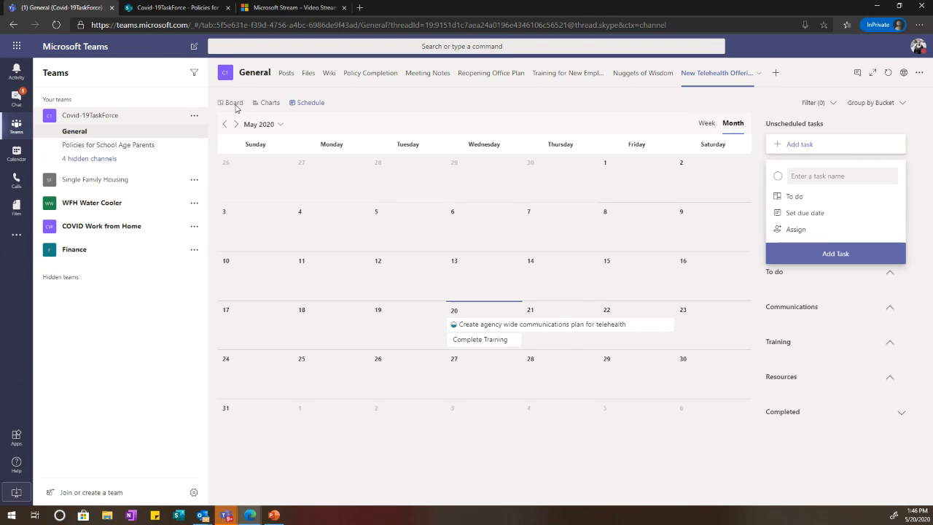
Step: Switch the plan back to Board view, briefly checking the Complete Training task
click(269, 103)
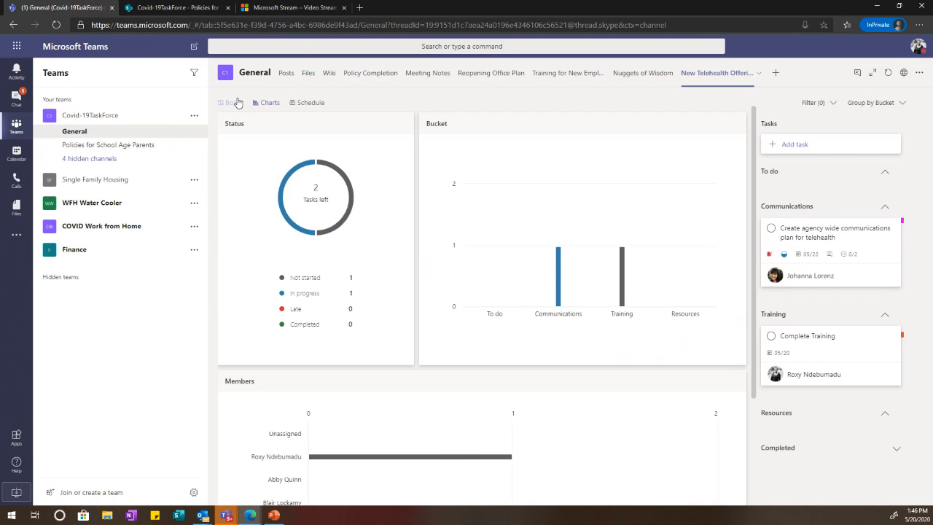
click(232, 102)
click(596, 172)
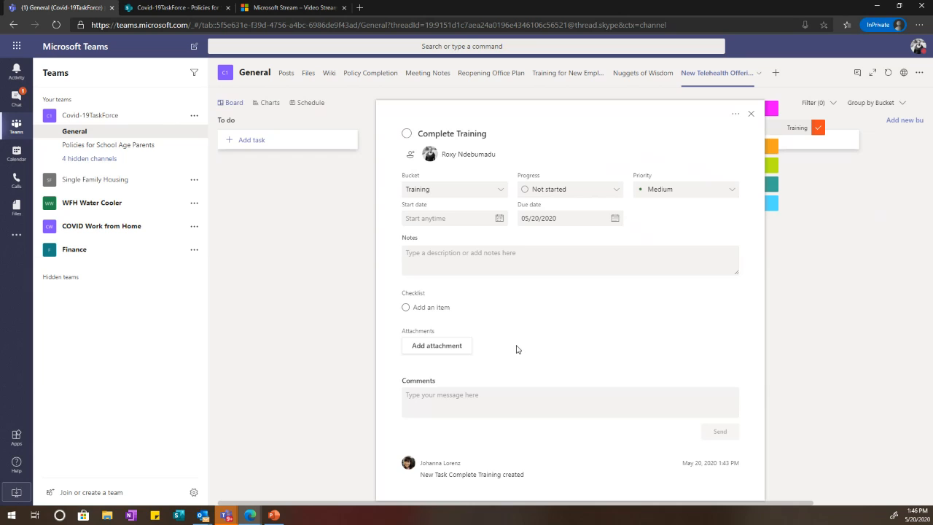
click(349, 309)
Step: Comment 'Let's get on a call for this!' on the communications plan task and close it
click(425, 186)
scroll(487, 307, down, 2)
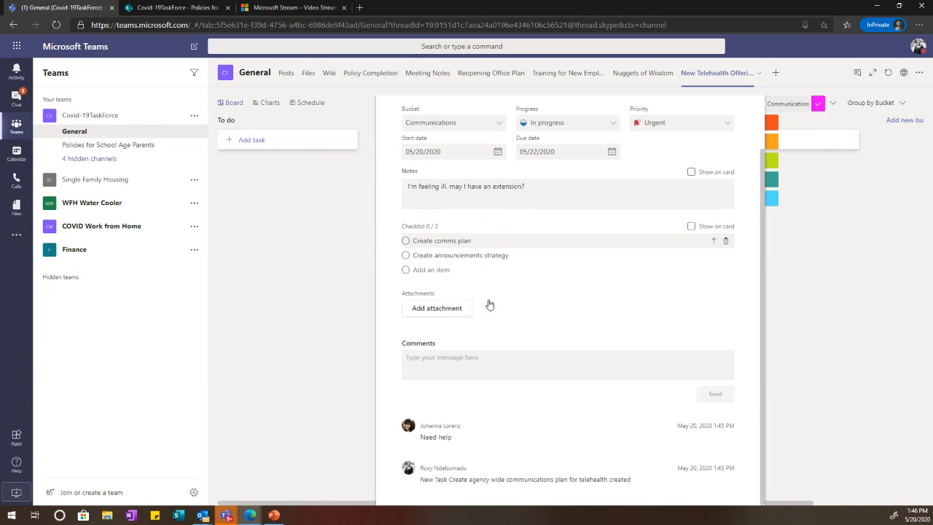
click(517, 351)
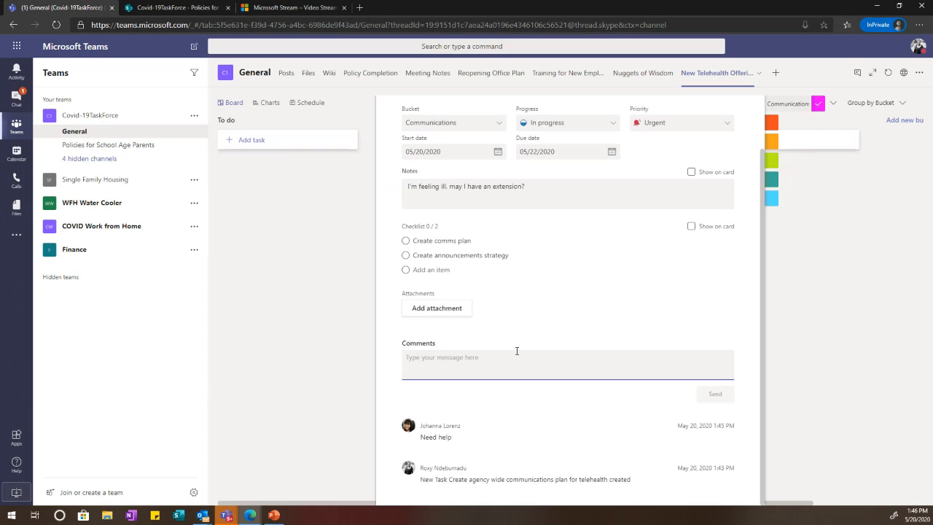
text(Let's get on a call for this!)
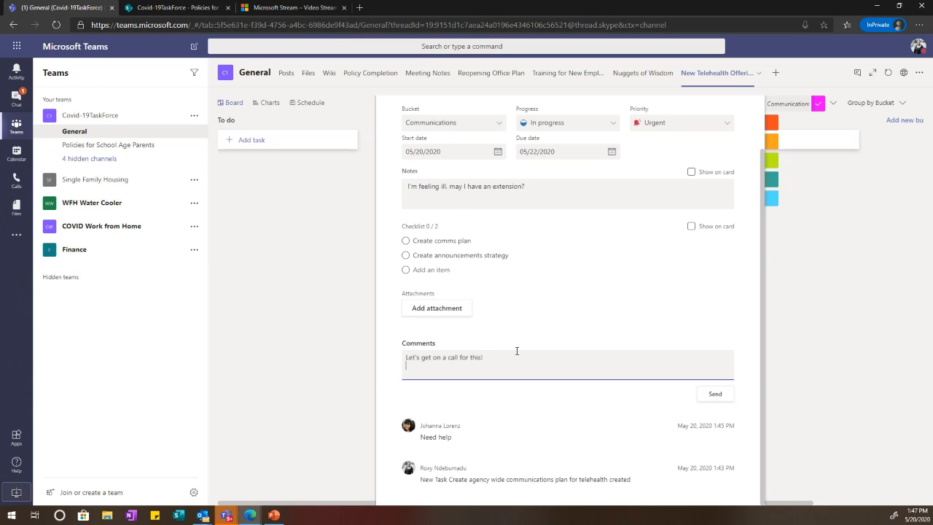
click(728, 399)
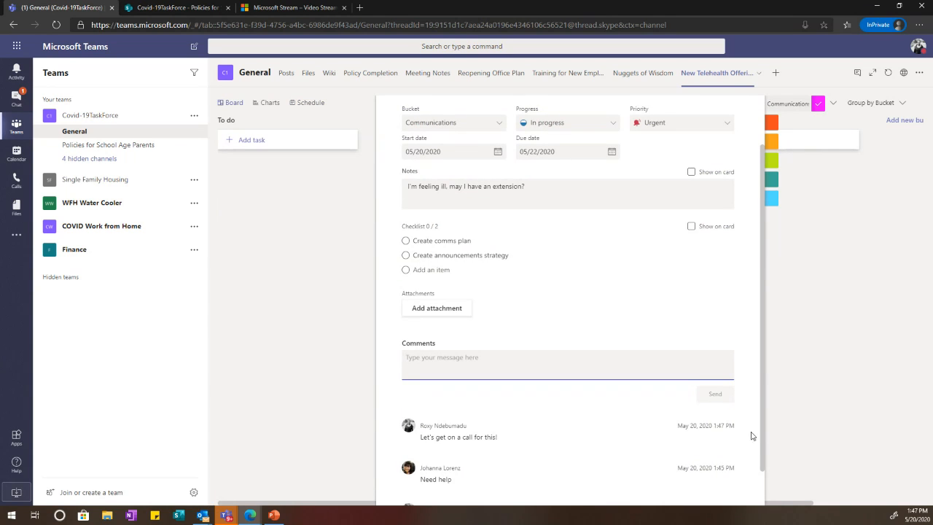
click(466, 358)
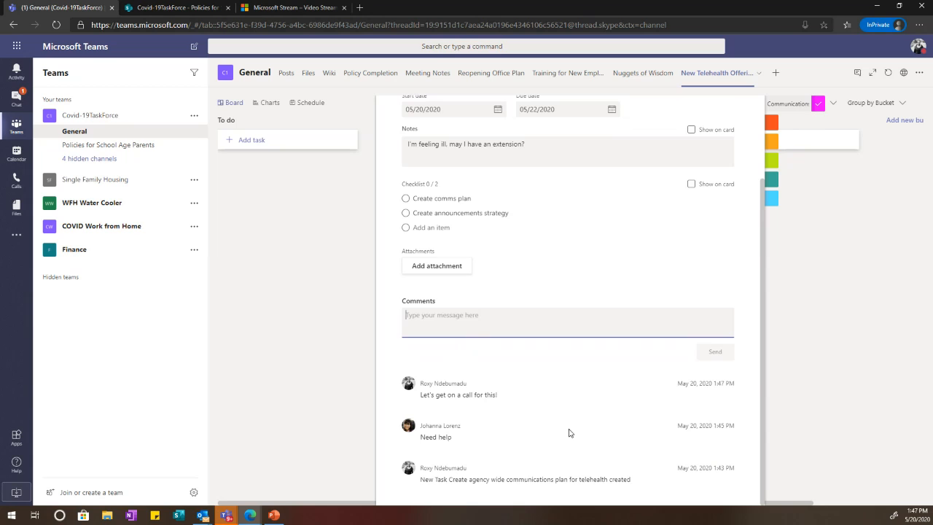
click(371, 353)
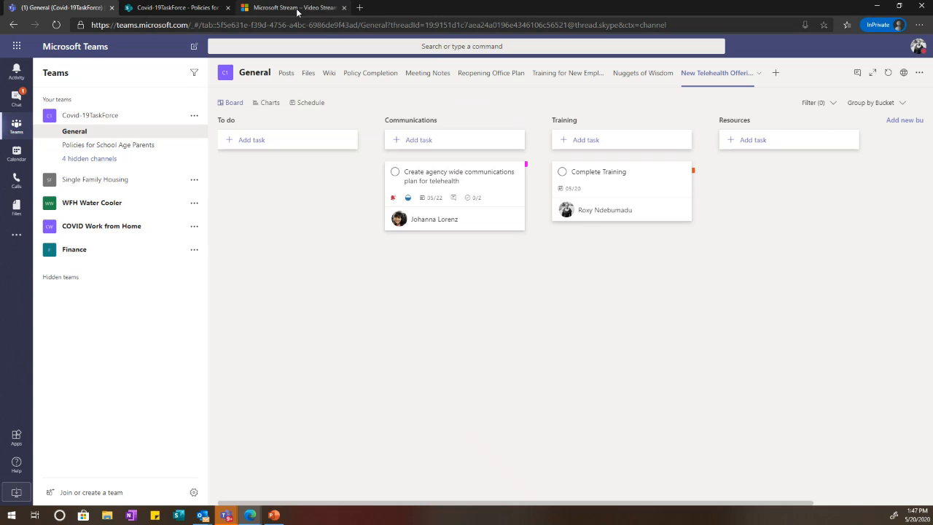
click(297, 9)
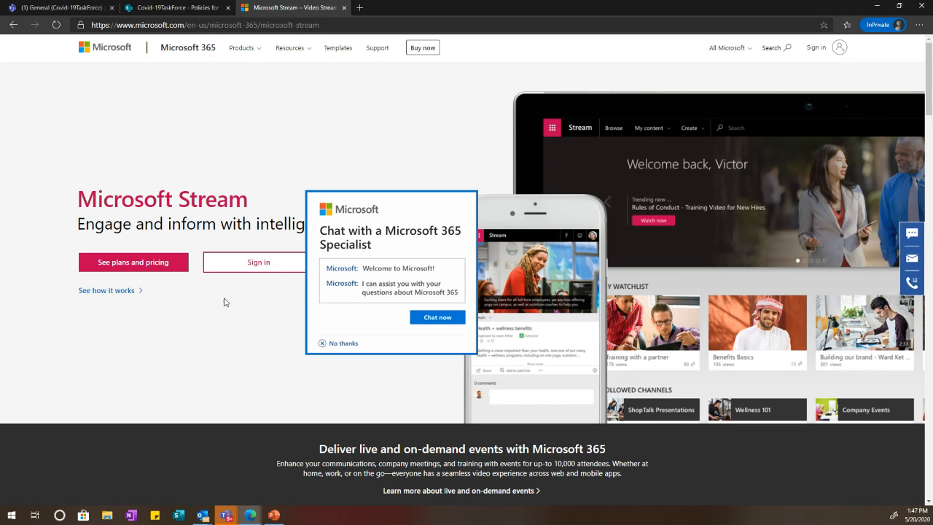
Step: Sign in to Stream, dismiss the meeting reminders, and open My content > Videos
click(274, 264)
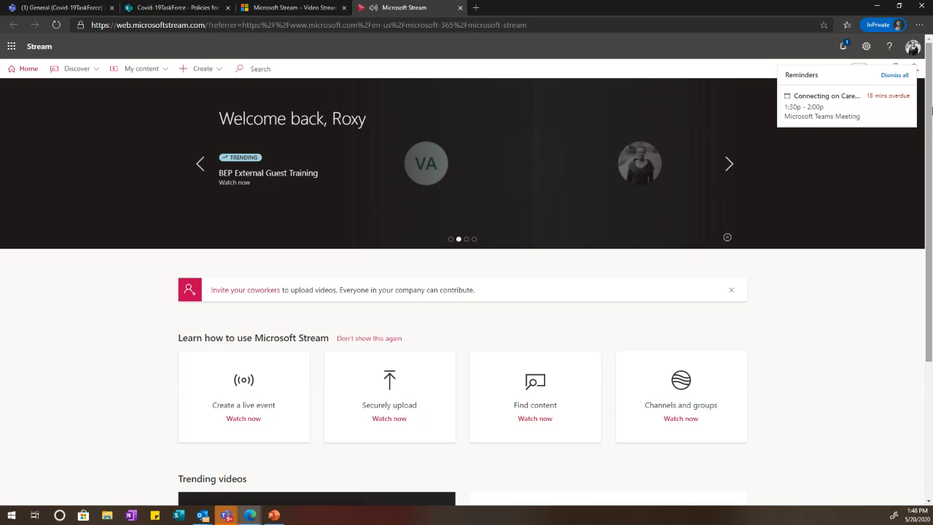
click(908, 77)
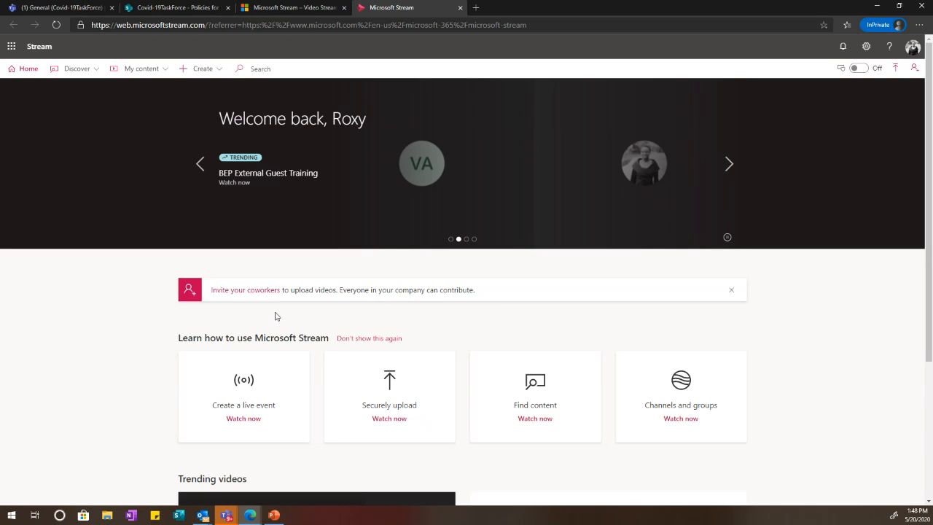
click(143, 69)
click(161, 91)
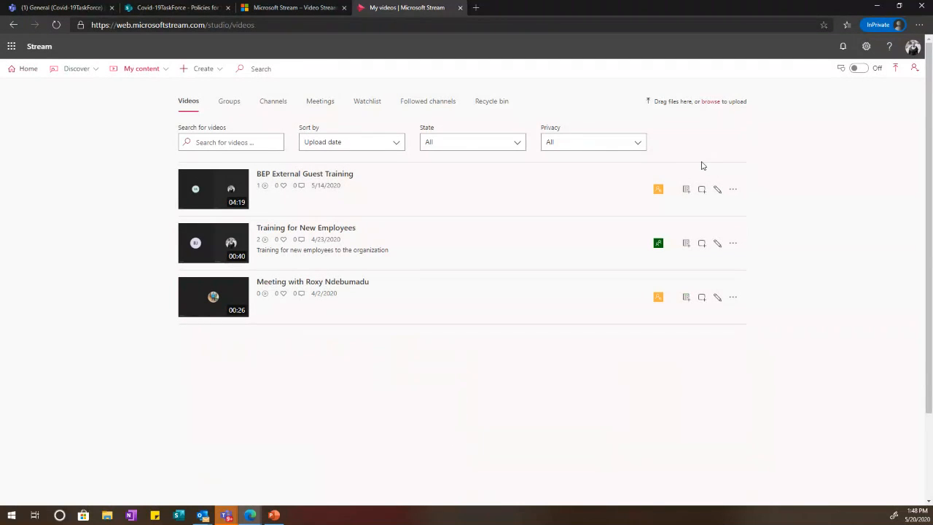
click(730, 191)
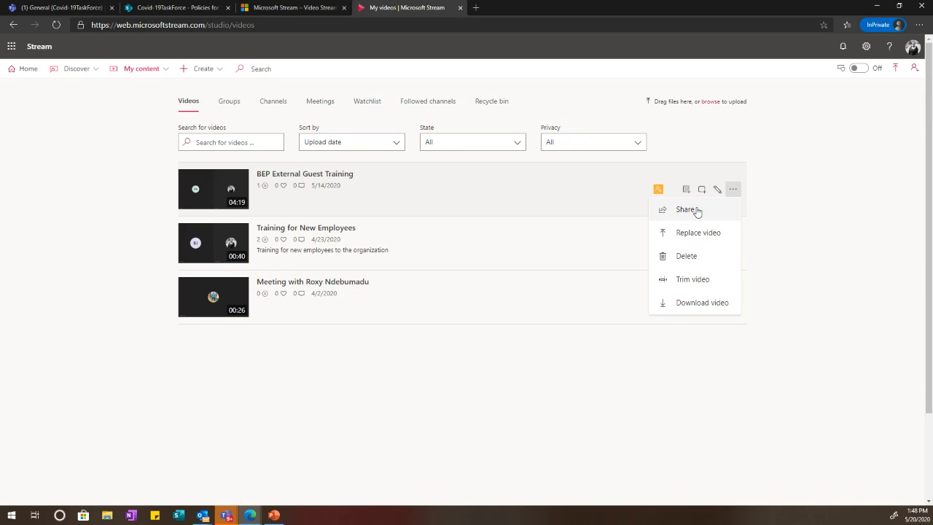
click(767, 209)
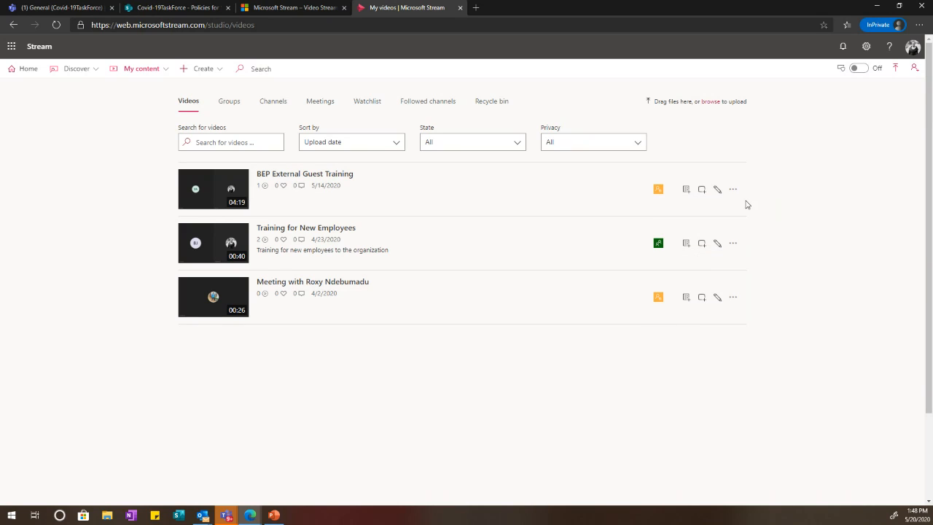
click(720, 190)
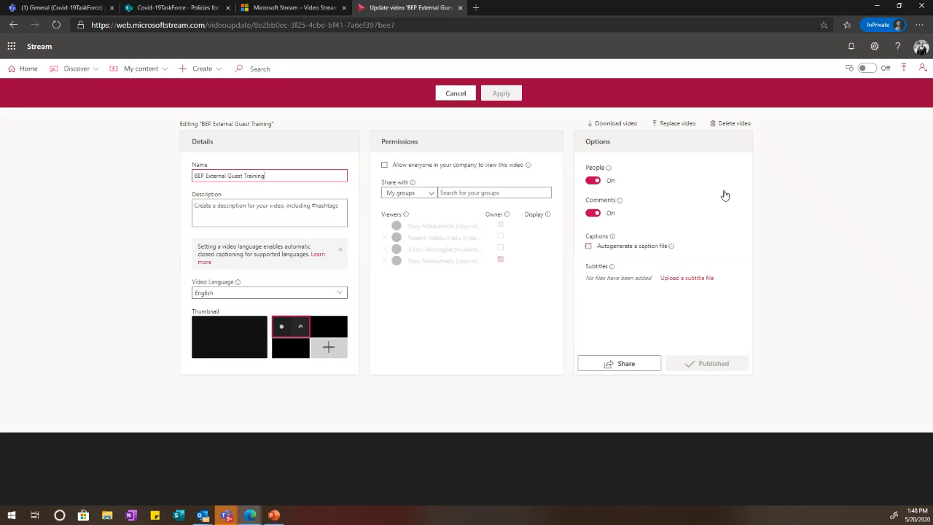
click(14, 25)
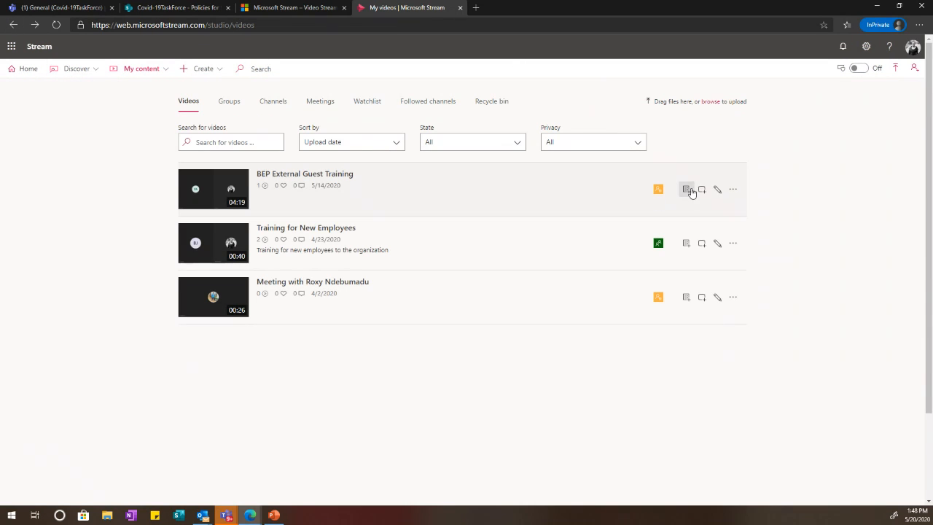
Step: Copy the direct link to the BEP External Guest Training video from its Share options
click(732, 190)
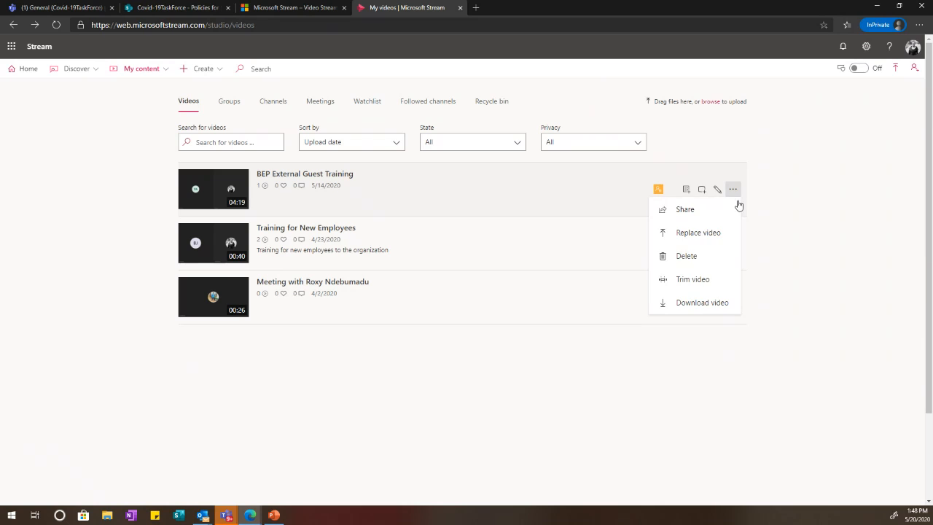
click(702, 216)
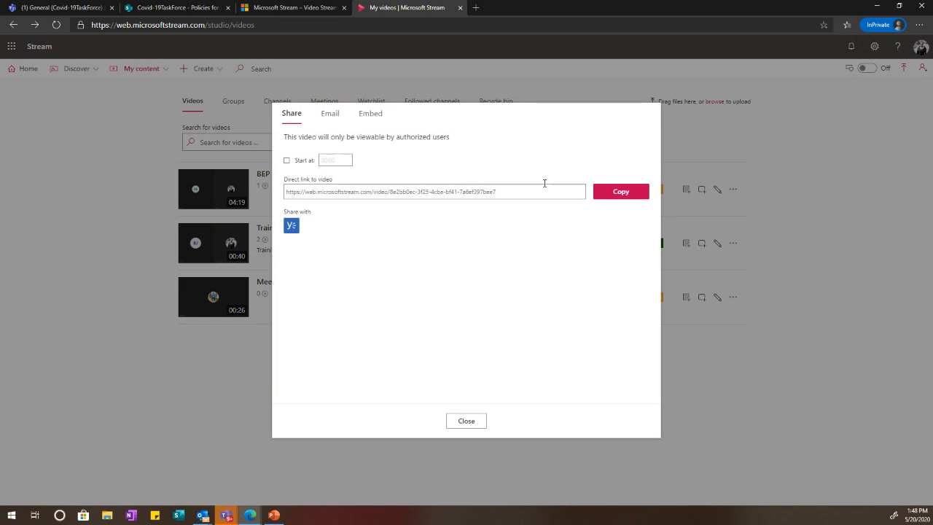
click(635, 197)
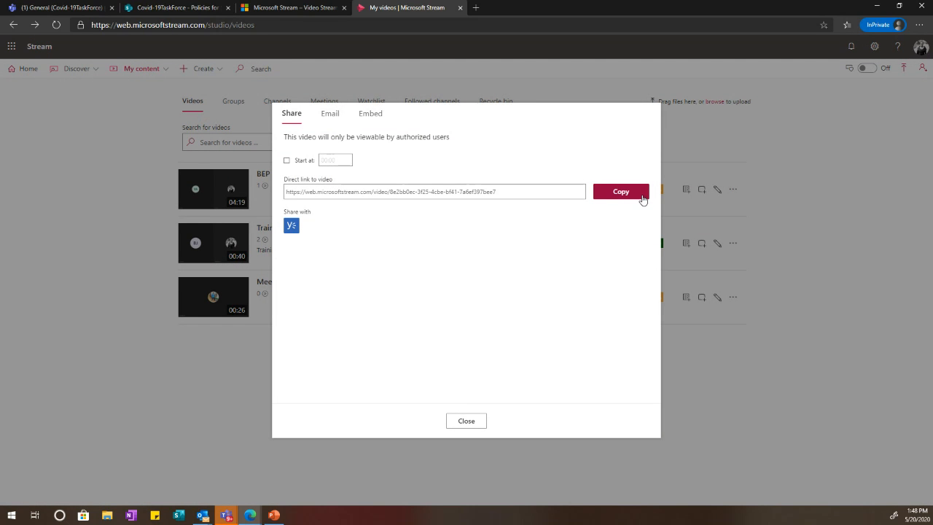
click(467, 421)
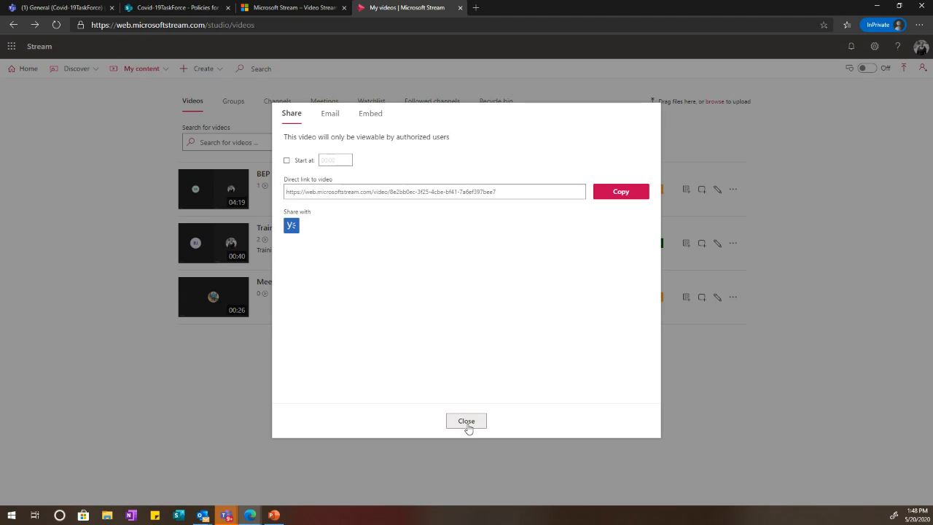
Step: Open the details editor for the BEP External Guest Training video
scroll(435, 262, down, 2)
scroll(524, 264, up, 2)
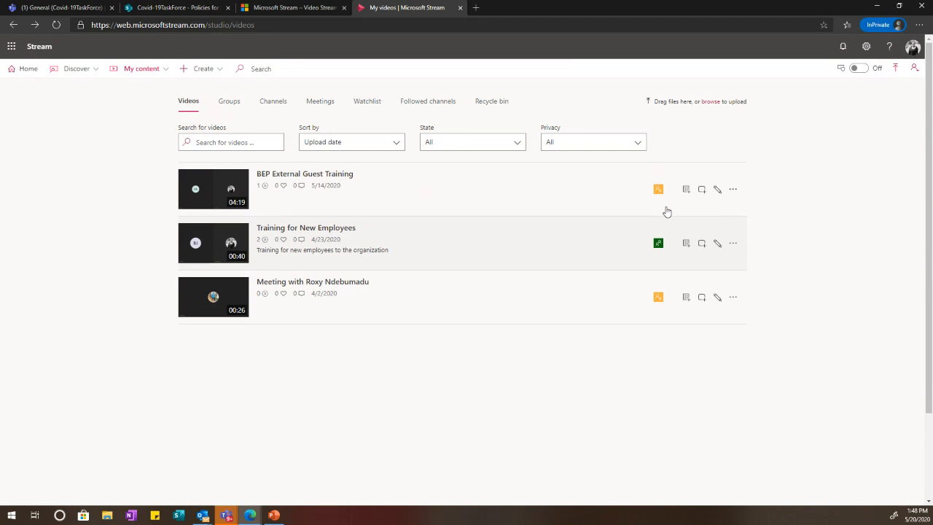
click(721, 190)
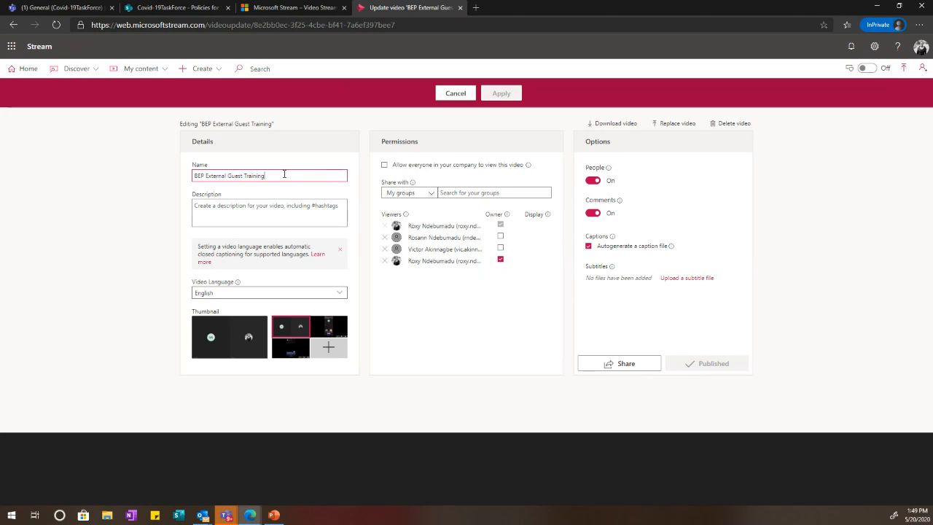
Step: Replace the video name 'BEP External Guest Training' with 'Example of External Collaboration'
click(207, 173)
key(BackSpace)
key(BackSpace)
key(BackSpace)
key(BackSpace)
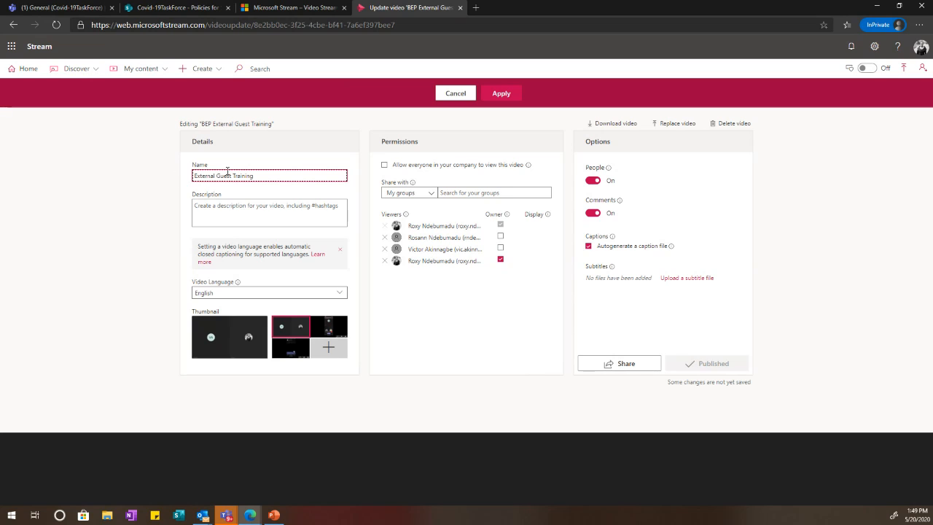
click(290, 178)
key(ctrl+a)
key(BackSpace)
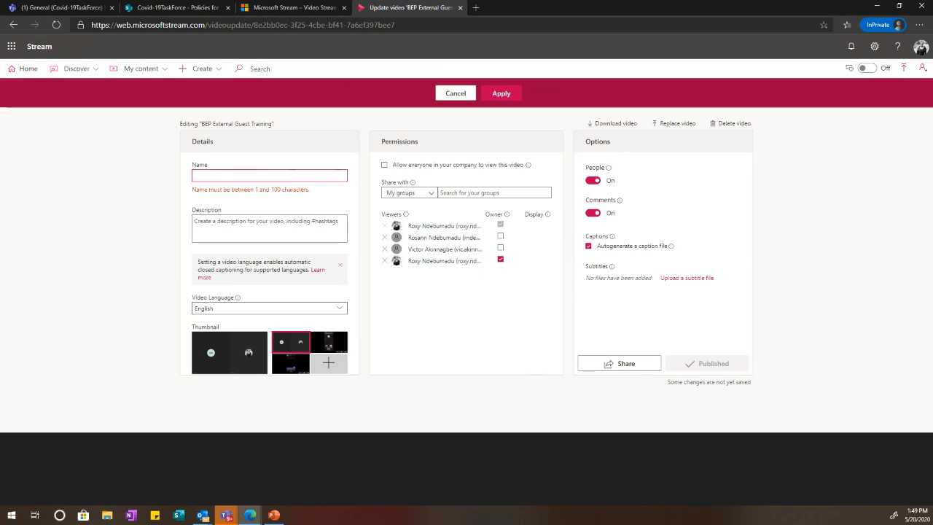
text(Example)
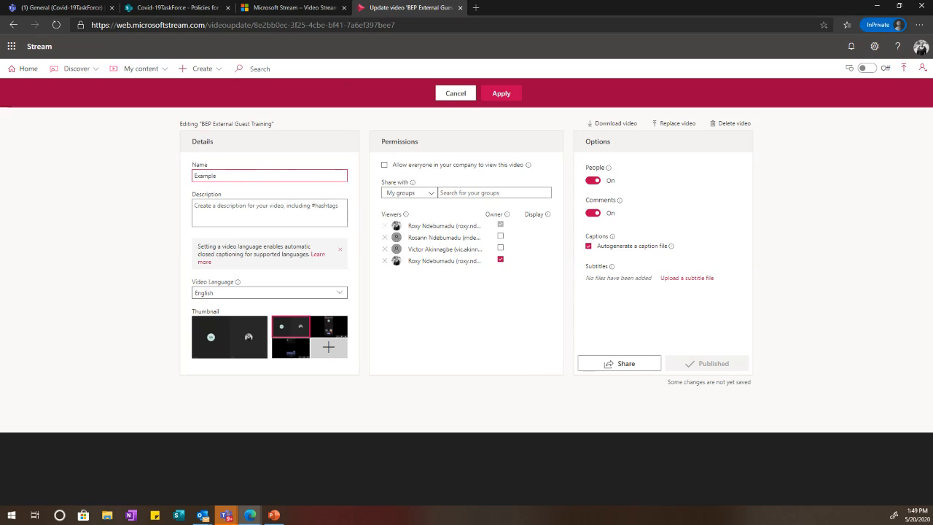
text(sof EExternal Collaboration)
click(302, 217)
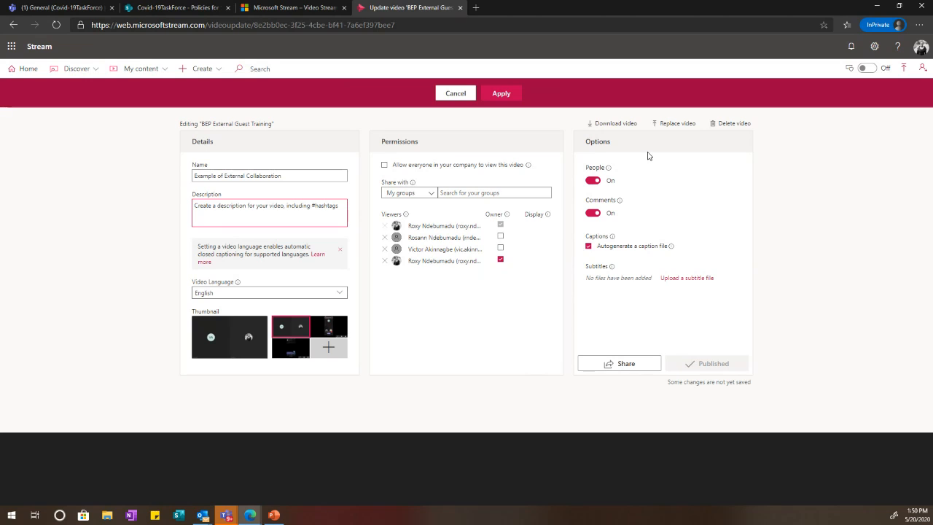
Step: Allow everyone in the company to view the video, turn comments off, and apply the changes
click(384, 165)
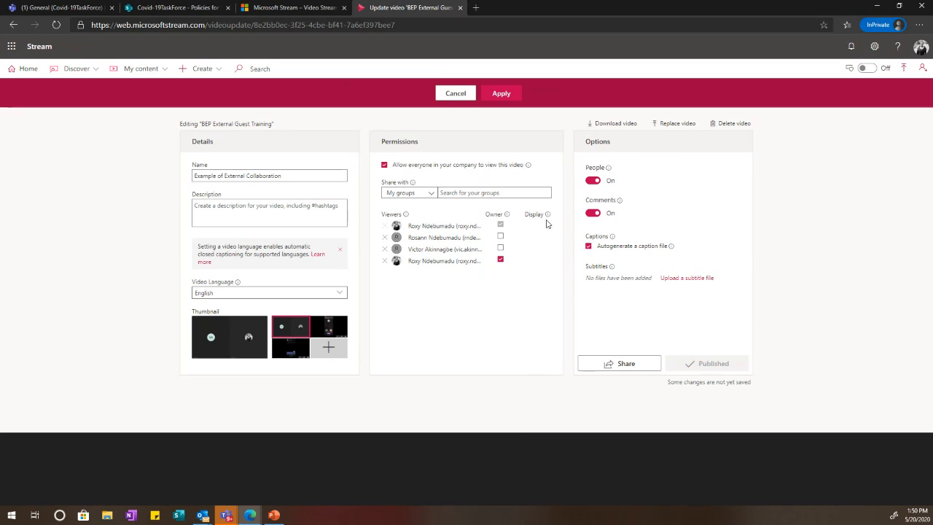
click(594, 213)
click(501, 96)
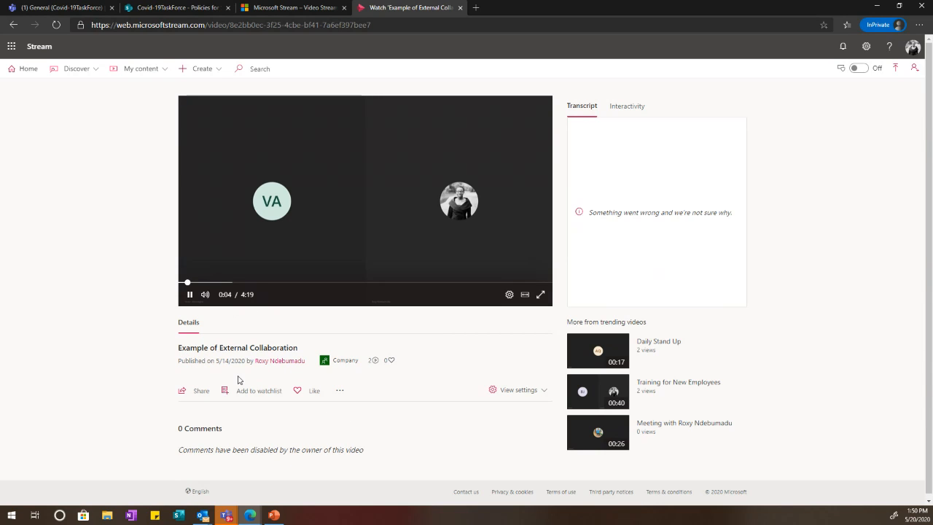
click(193, 391)
Step: Copy the Example of External Collaboration link and return to the Teams General channel
click(636, 193)
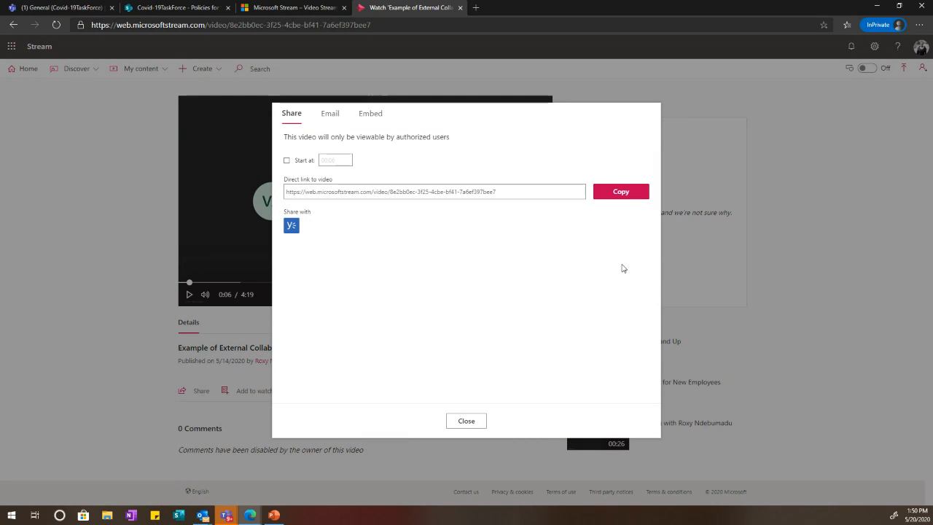
click(452, 422)
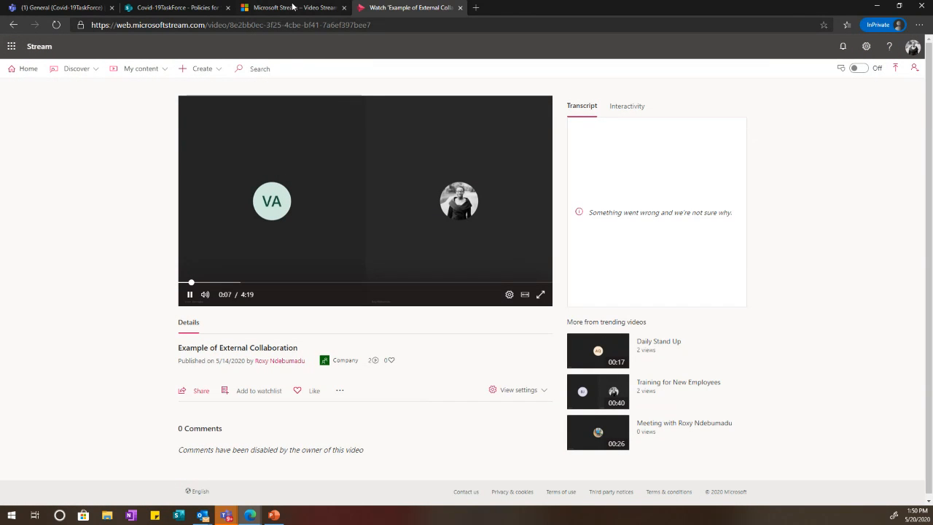
click(61, 7)
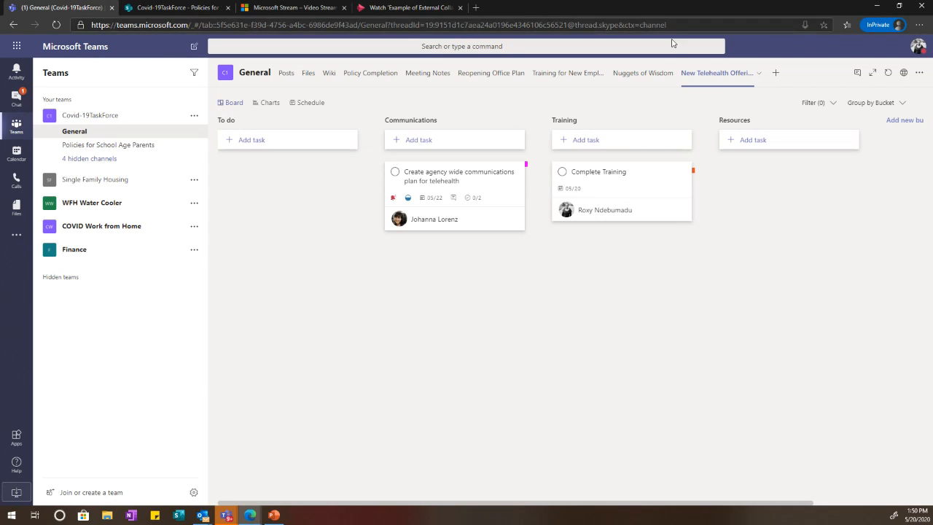
click(87, 135)
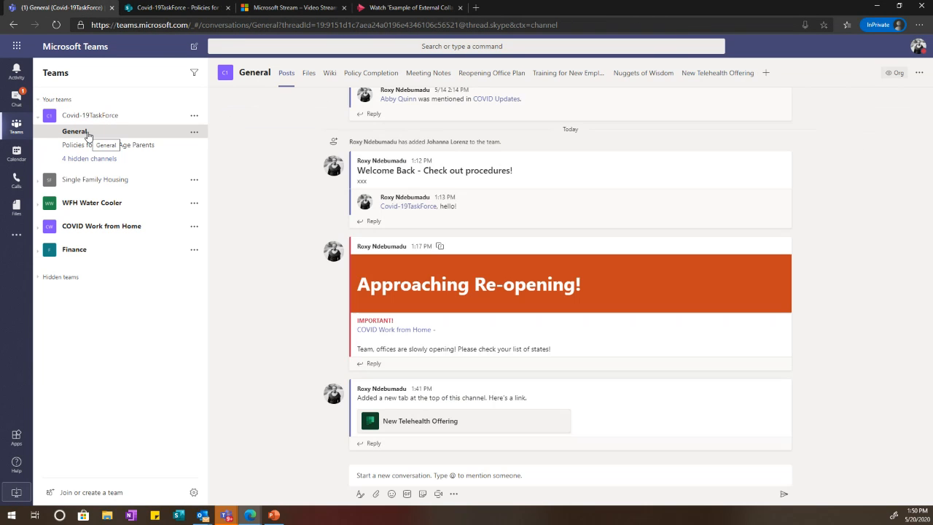
click(766, 72)
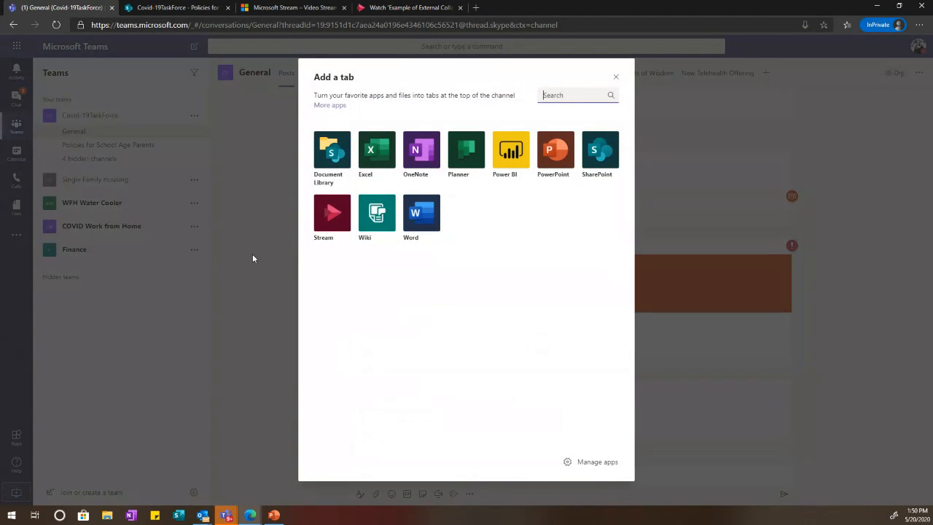
Step: Choose Stream for the new tab and paste the Example of External Collaboration video link
click(325, 216)
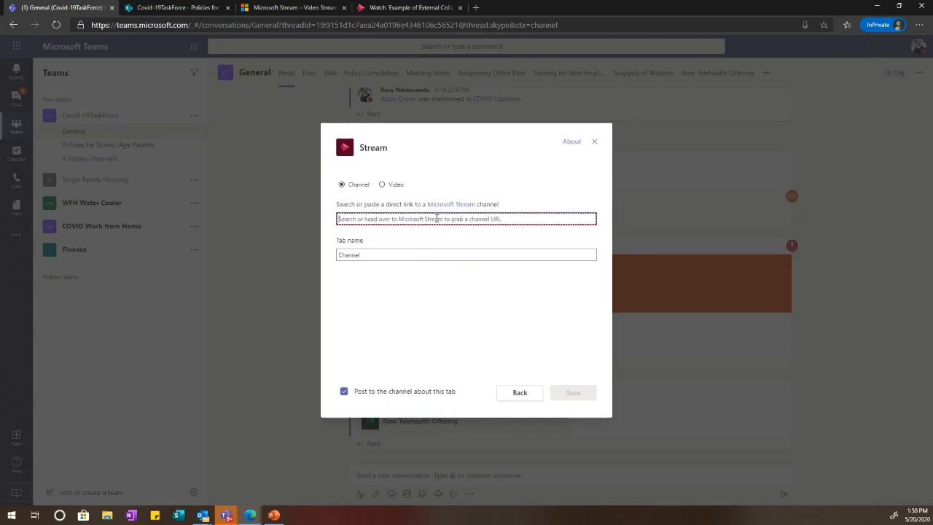
click(437, 219)
key(ctrl+v)
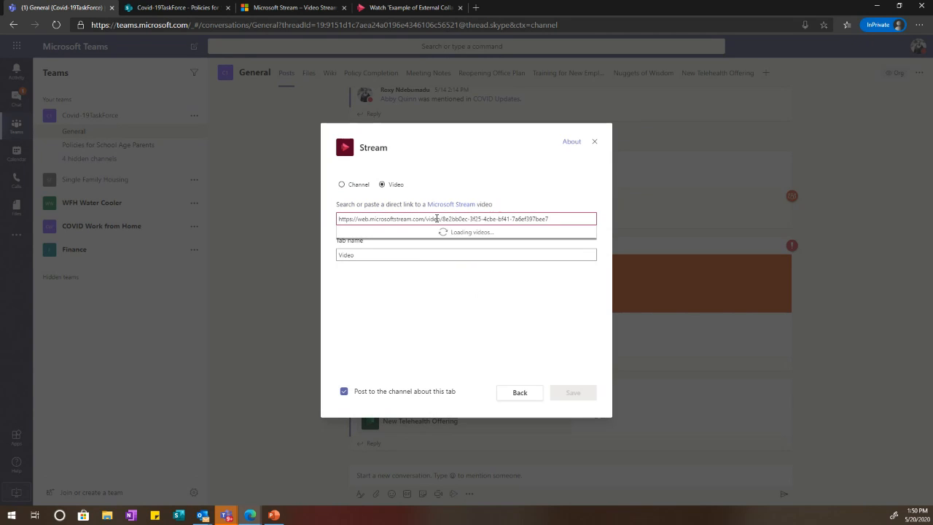
click(422, 233)
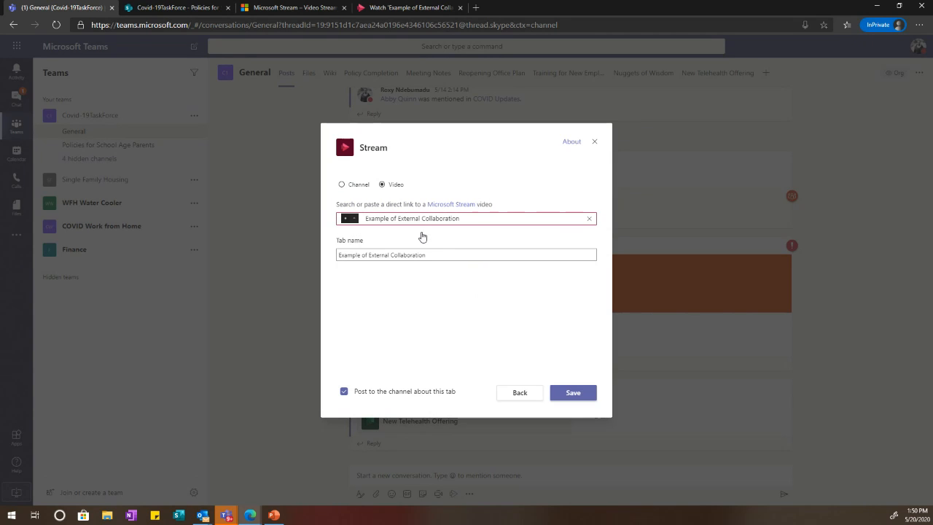
Step: Name the tab 'Watch External Collaboration!' and save it to the General channel
click(420, 254)
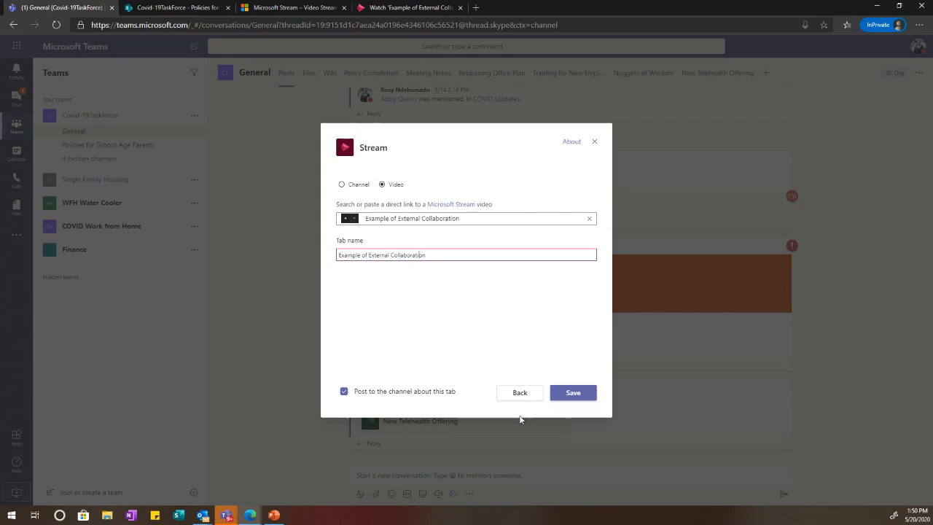
drag(442, 254, 295, 244)
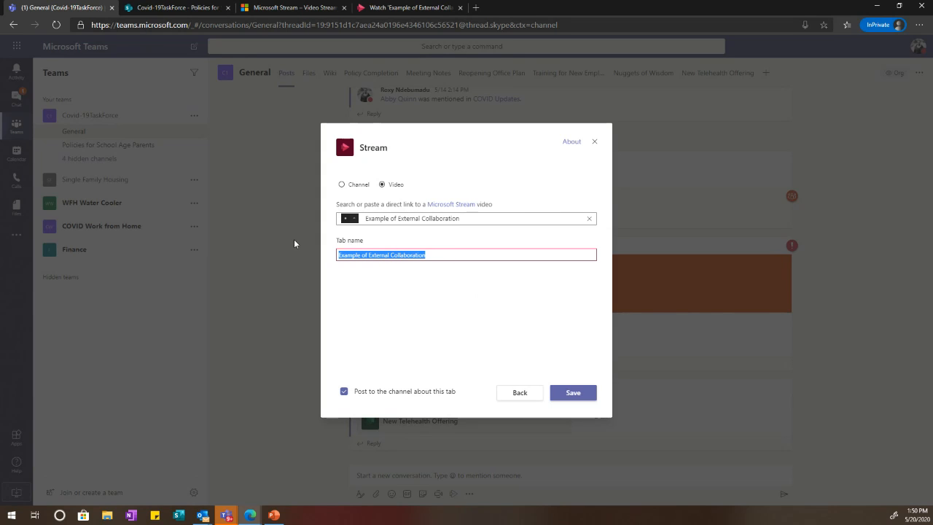
click(295, 244)
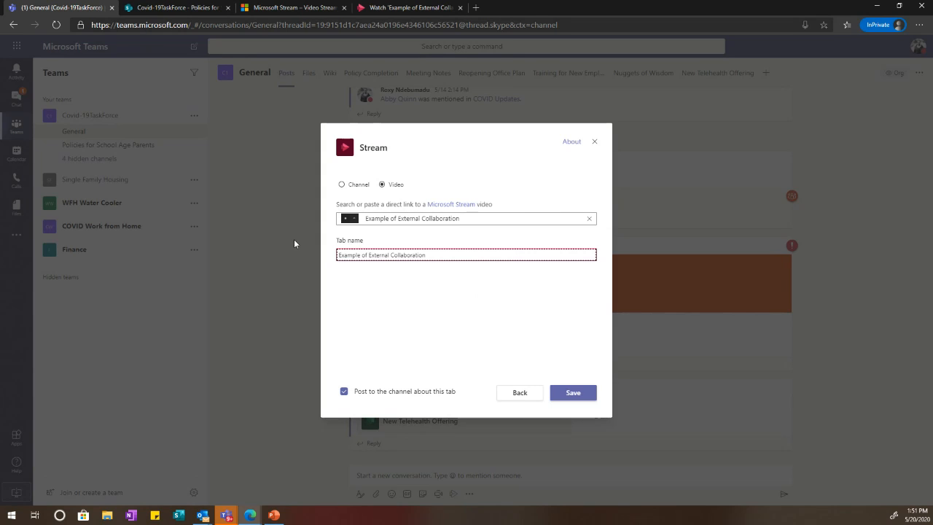
click(370, 257)
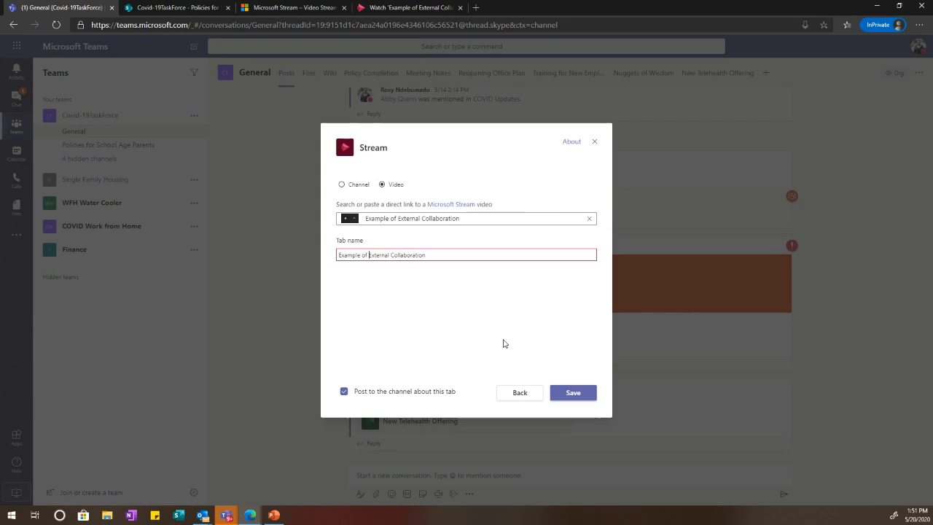
key(BackSpace)
key(BackSpace)
key(BackSpace)
key(BackSpace)
key(BackSpace)
key(BackSpace)
key(BackSpace)
key(BackSpace)
key(BackSpace)
key(BackSpace)
key(BackSpace)
text(Watch)
key(Right)
key(Right)
key(Right)
key(Right)
key(Right)
key(Right)
key(Right)
key(Right)
key(Right)
key(Right)
key(Right)
key(Right)
key(Right)
key(Right)
key(Right)
key(Right)
key(Right)
key(Right)
key(Right)
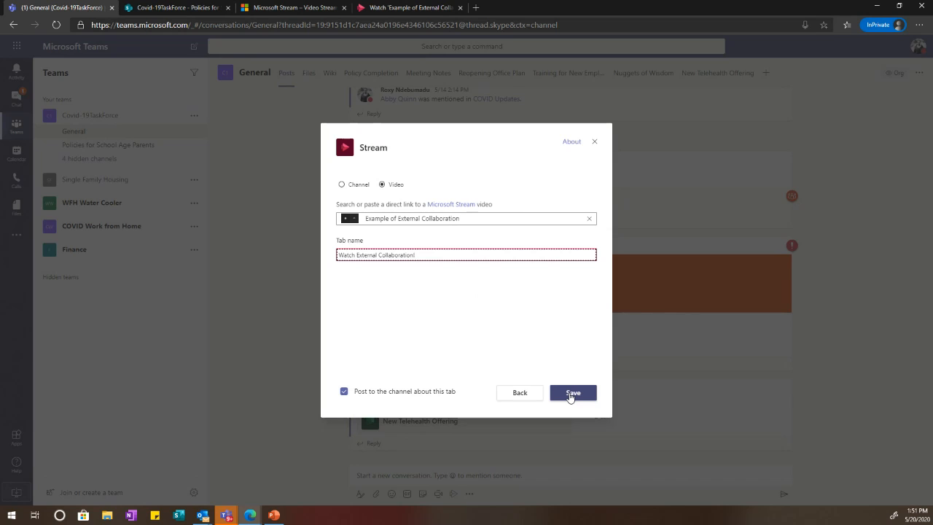
click(572, 394)
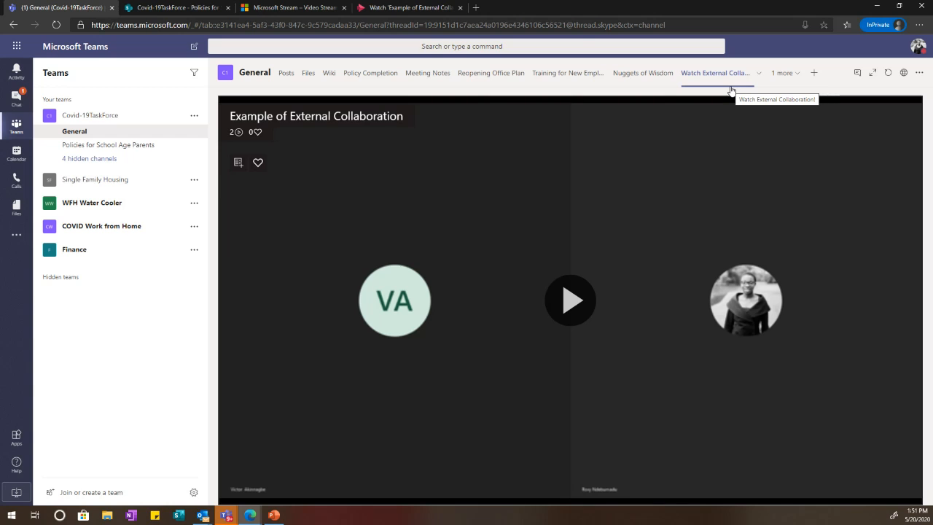
Step: Play the video, skip through its call, chat and channel parts, then pause and return to Posts
click(571, 301)
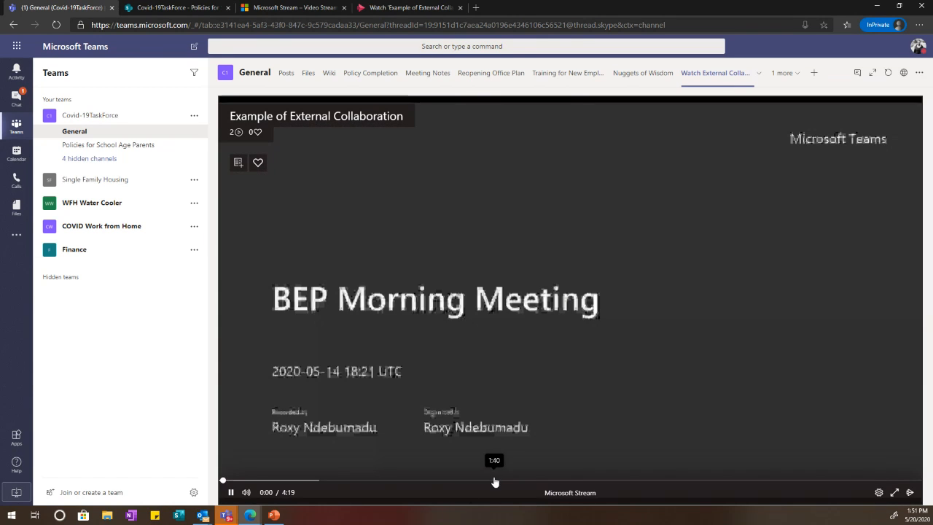
click(495, 481)
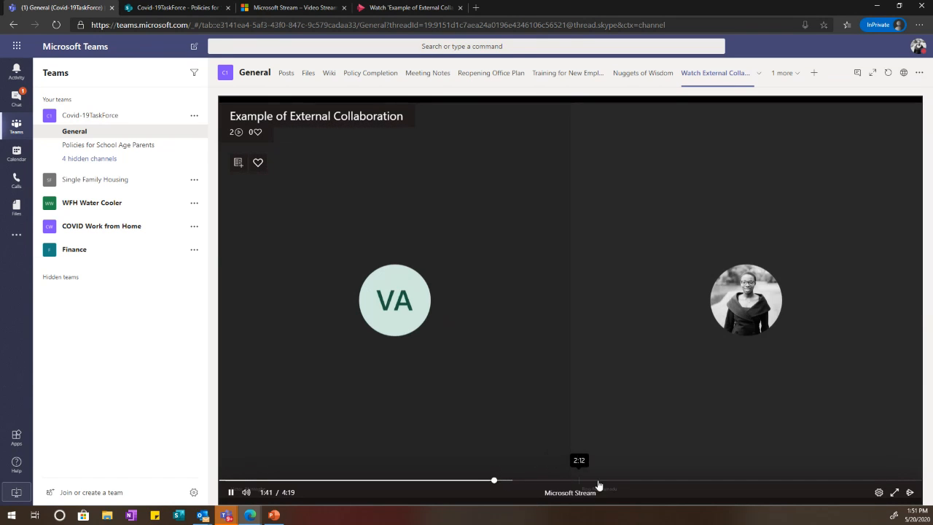
click(601, 481)
click(647, 482)
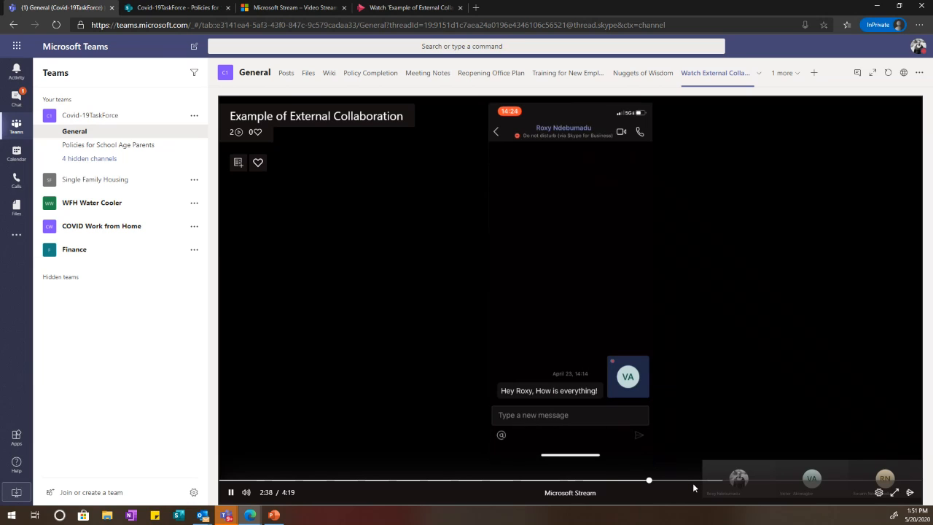
click(712, 482)
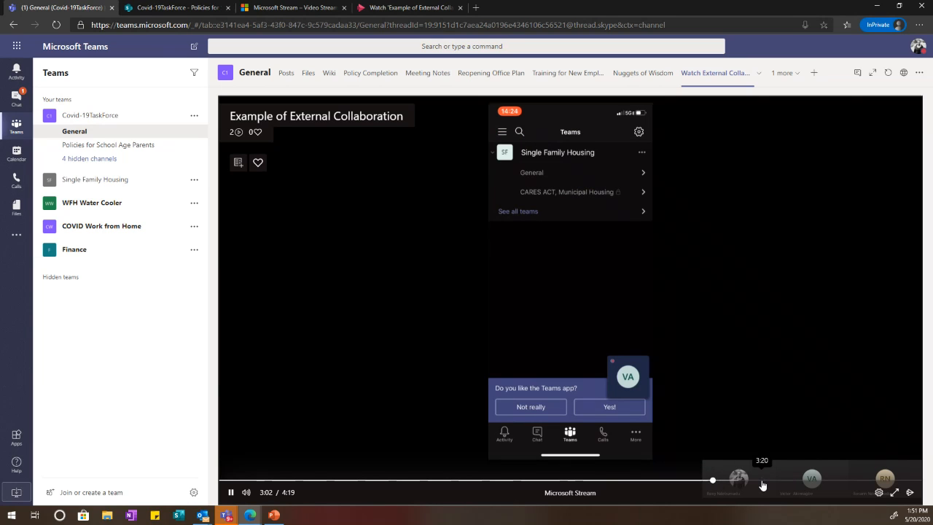
click(764, 482)
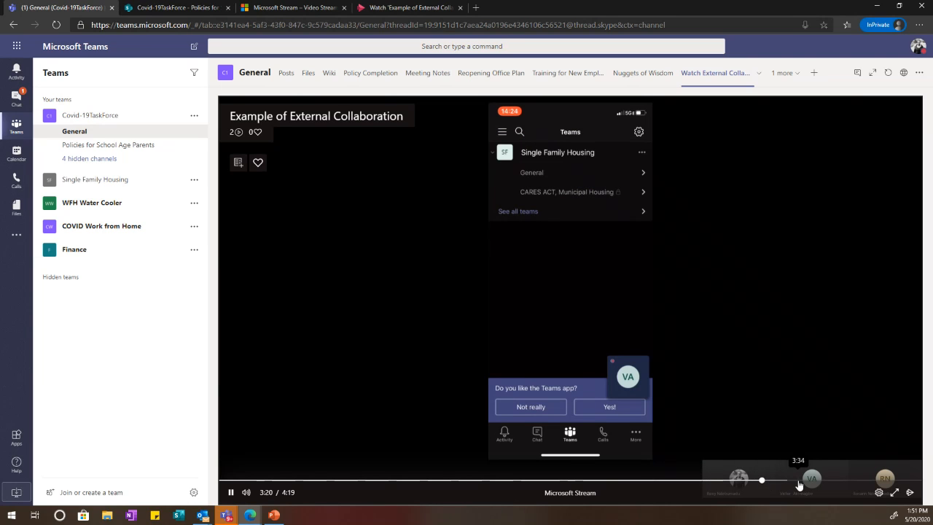
click(810, 481)
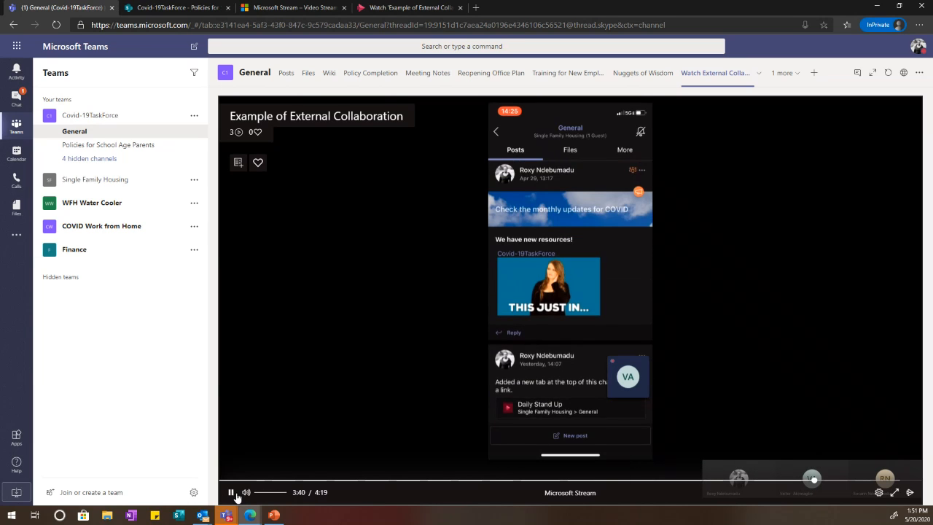
click(230, 493)
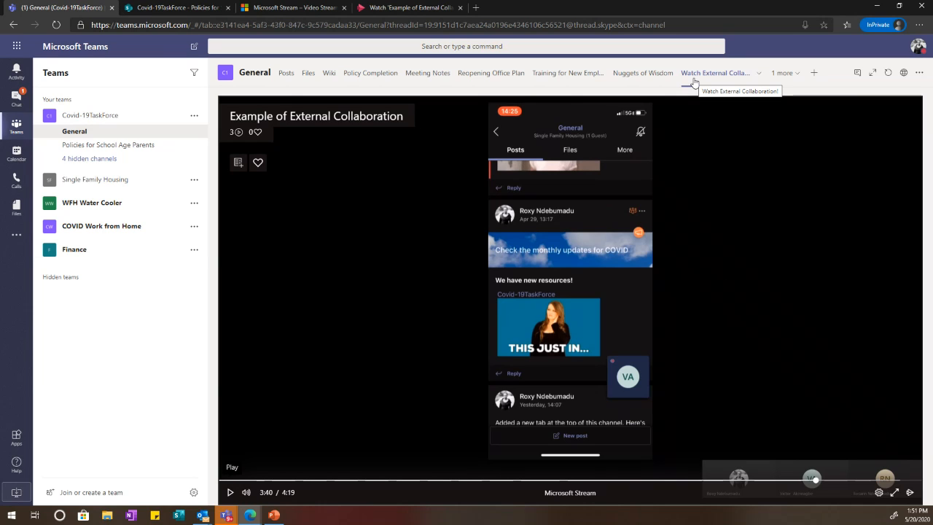
click(286, 79)
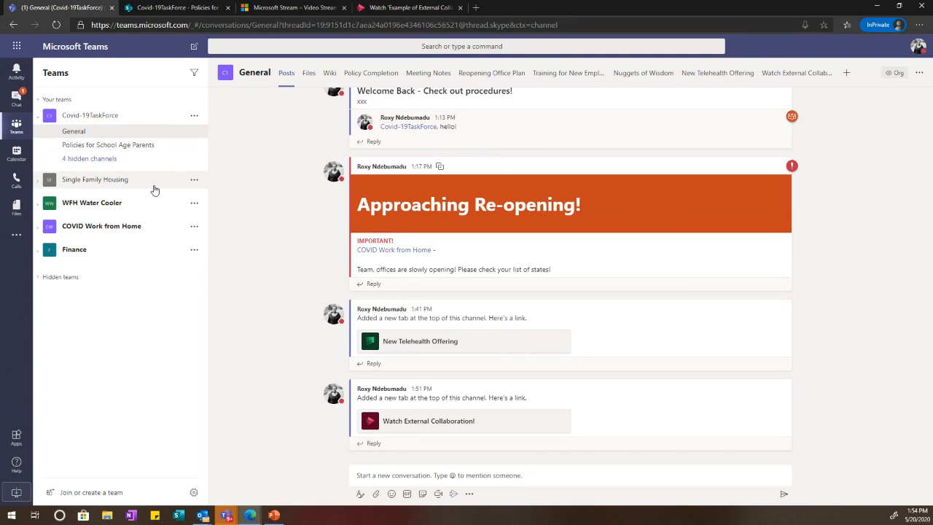
click(153, 189)
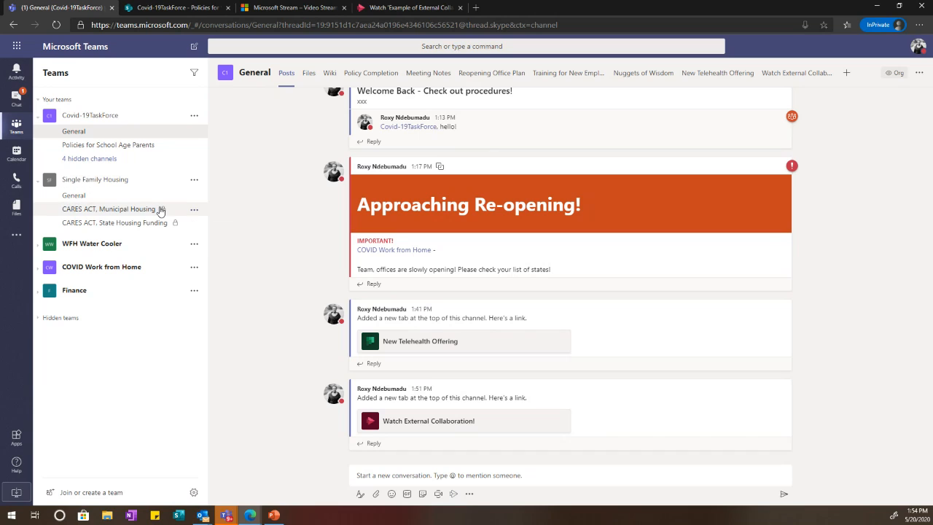
Step: View the Single Family Housing General channel, its Daily Stand Up video, then the guest chat
click(147, 200)
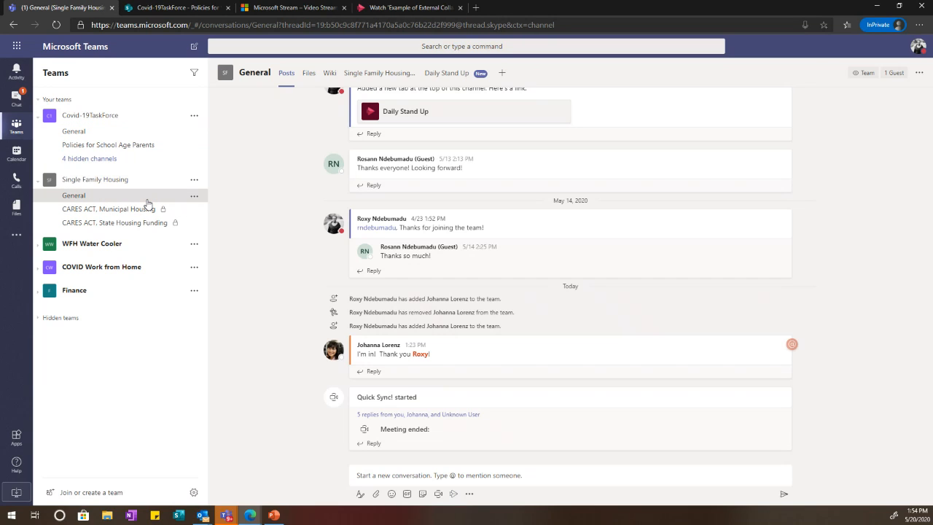
scroll(462, 202, up, 2)
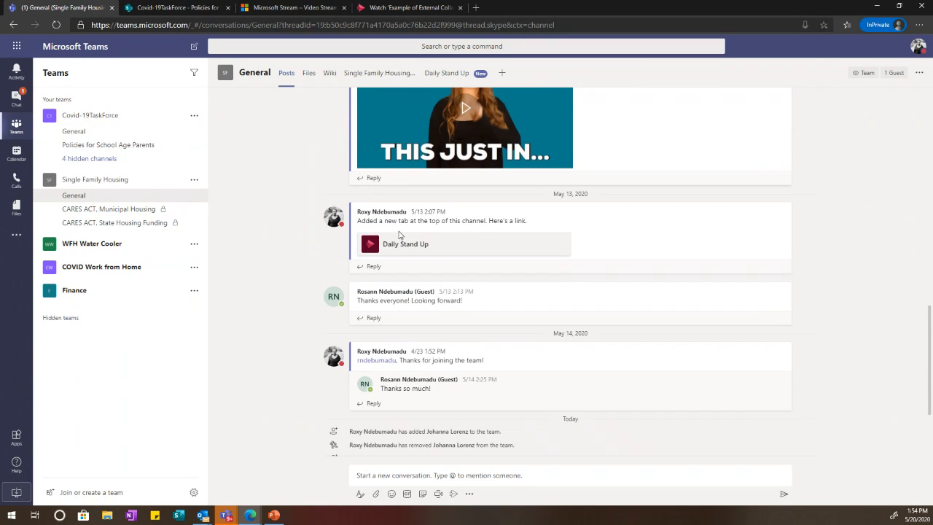
click(462, 75)
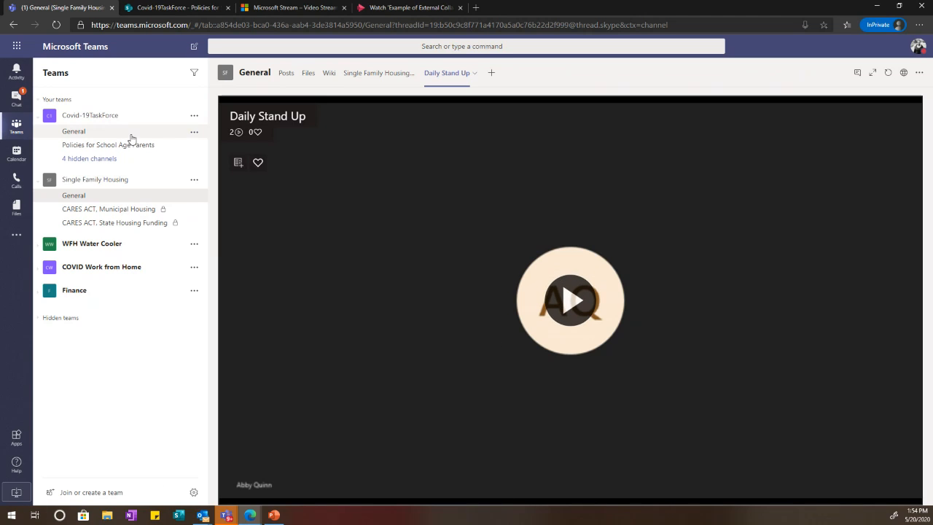
click(17, 99)
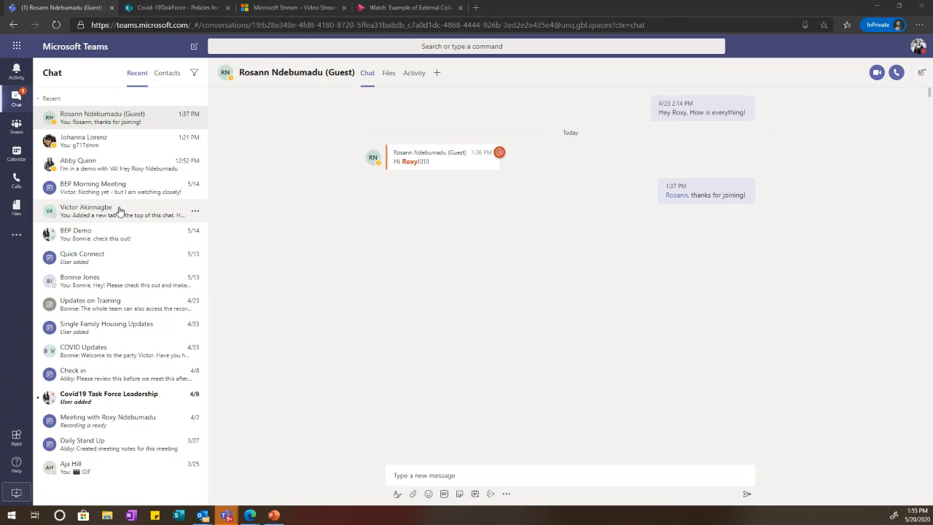
click(16, 124)
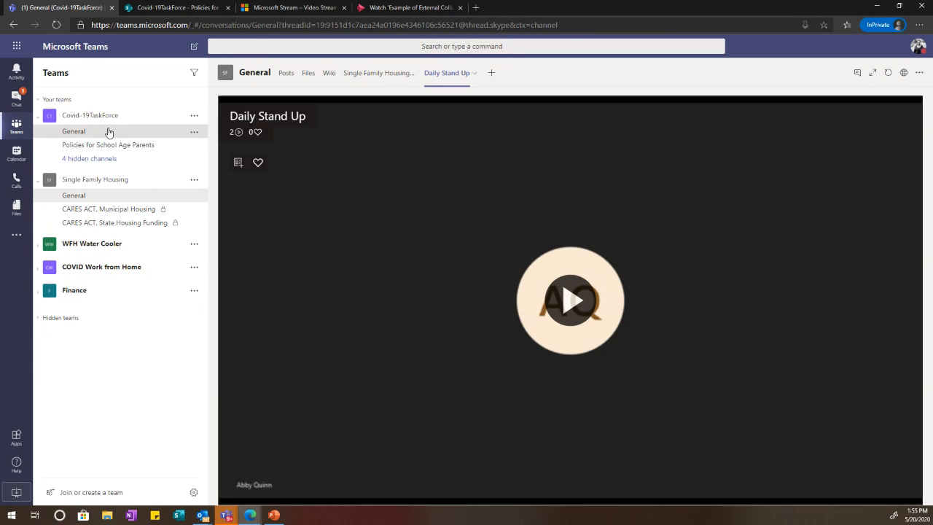
Step: Go to Covid-19TaskForce General and show the Office 365 apps list
click(109, 131)
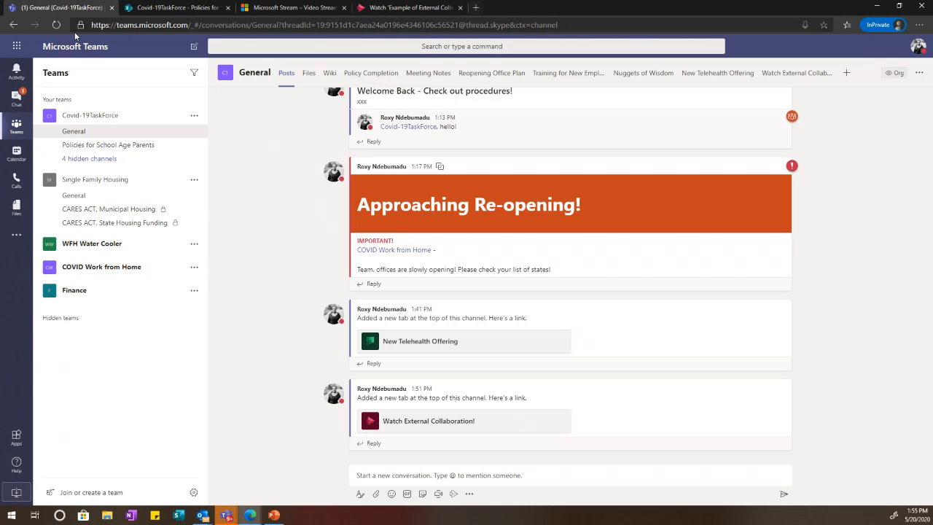
click(16, 46)
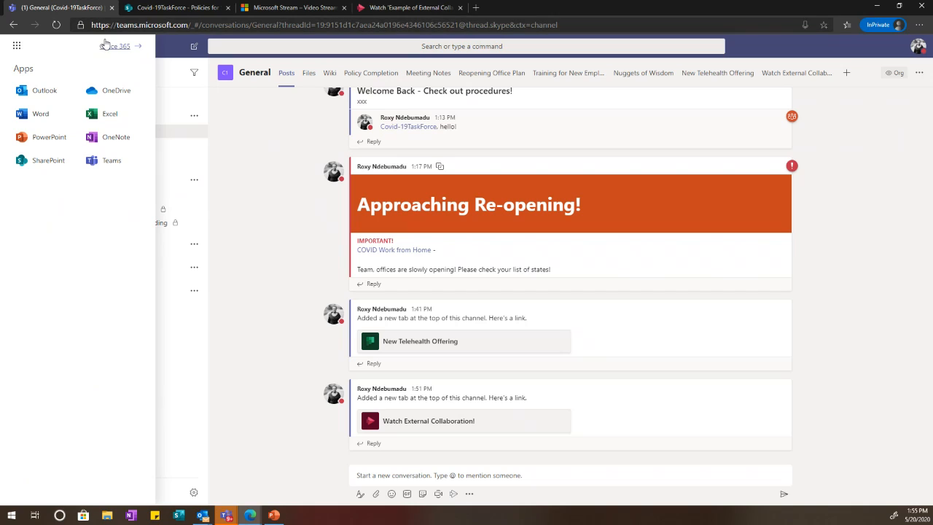
Step: Go to the Office 365 home page from the app launcher
click(106, 46)
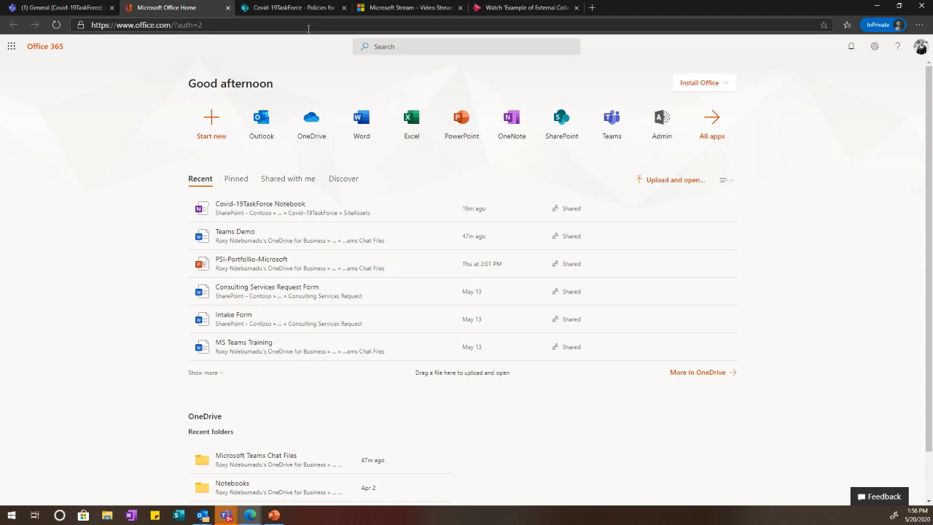
Step: Open Outlook mail and close the four duplicate mailbox tabs
click(261, 120)
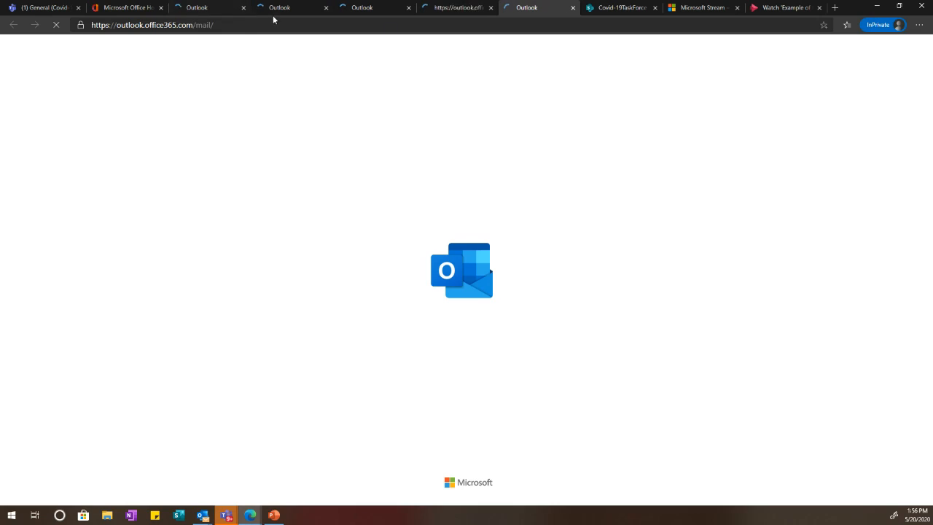
click(573, 7)
click(491, 7)
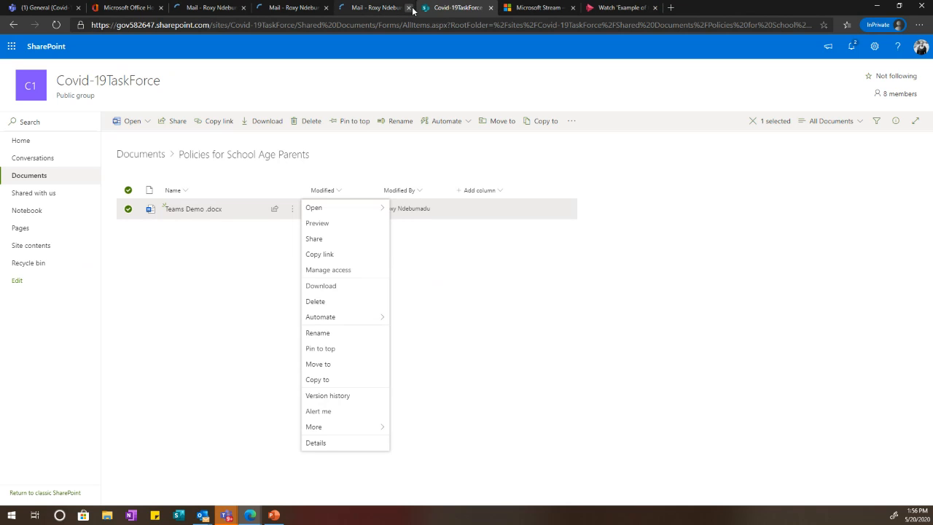
click(408, 7)
click(325, 7)
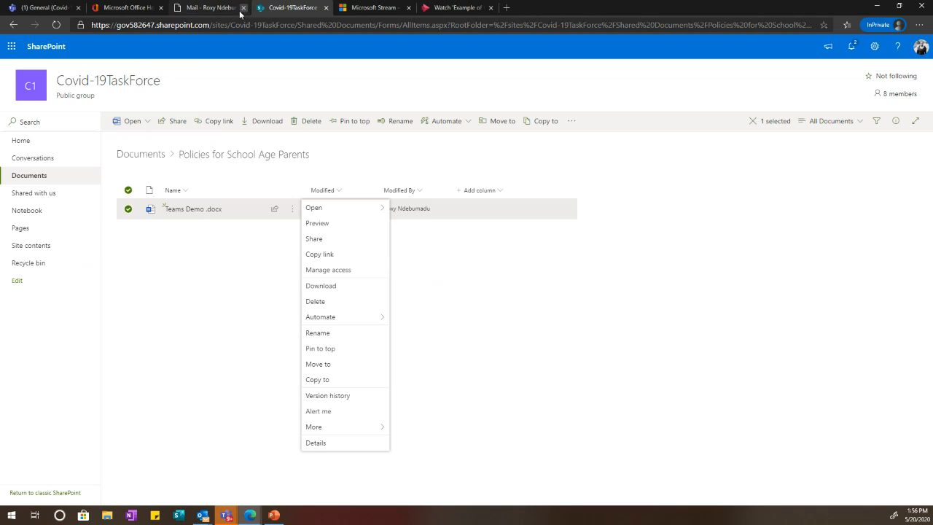
click(203, 10)
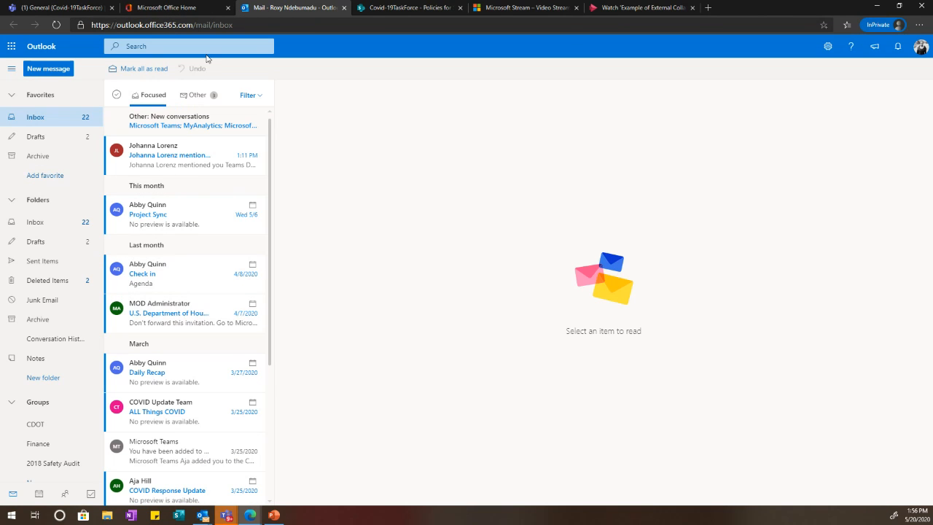
Step: Check the Other and Focused inboxes and read the Teams Demo.docx mention email
click(186, 123)
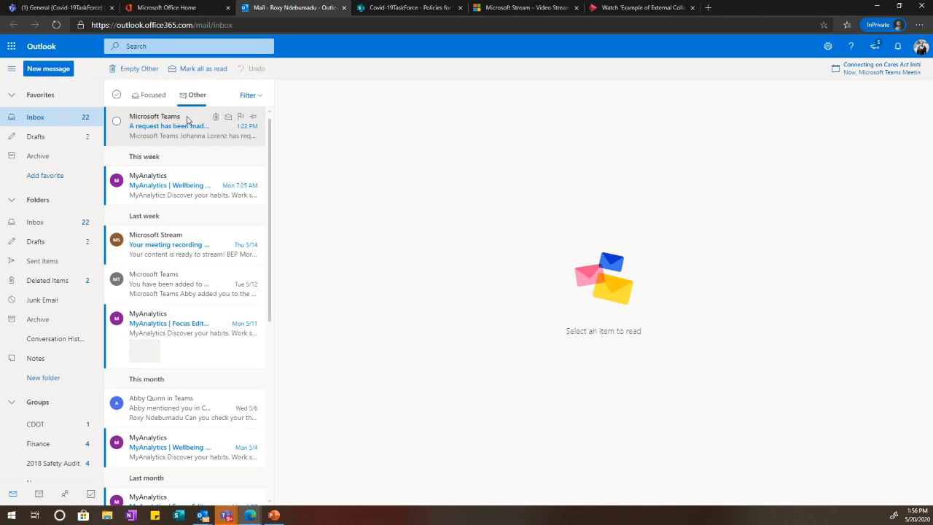
click(159, 106)
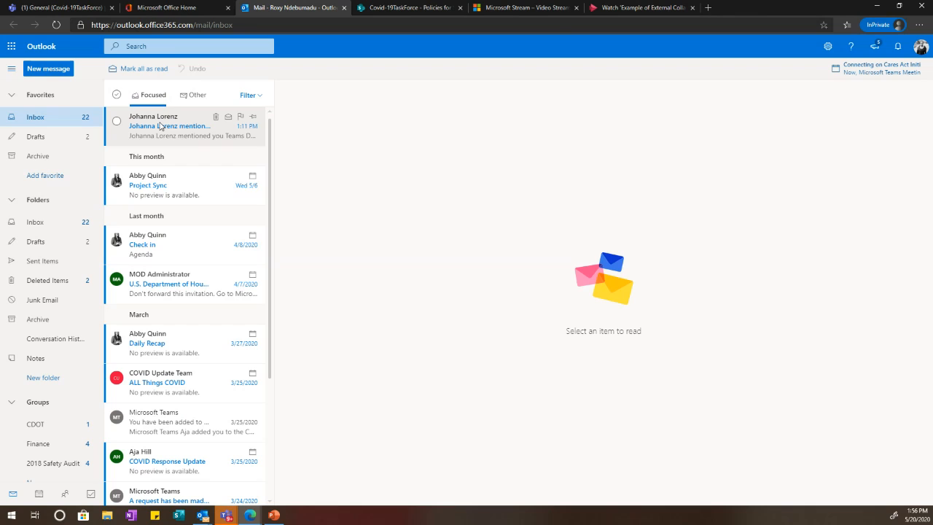
click(172, 128)
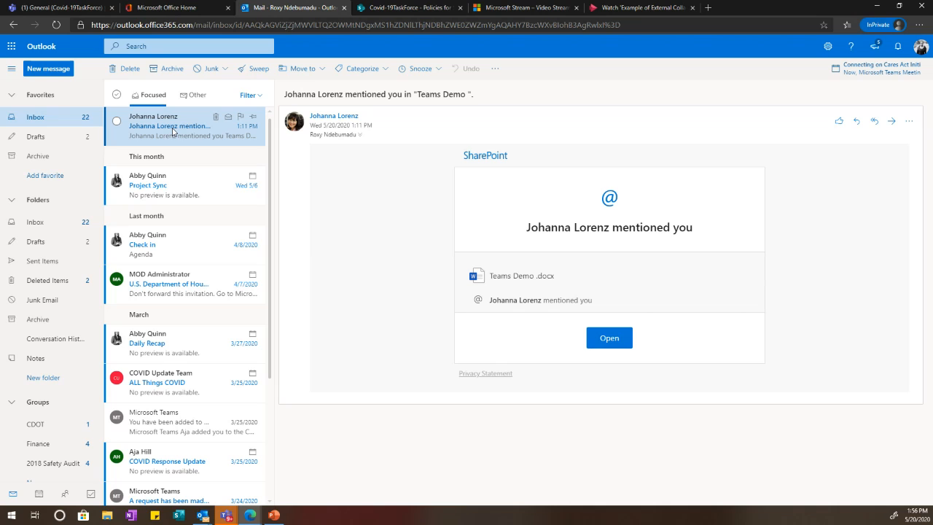
click(69, 7)
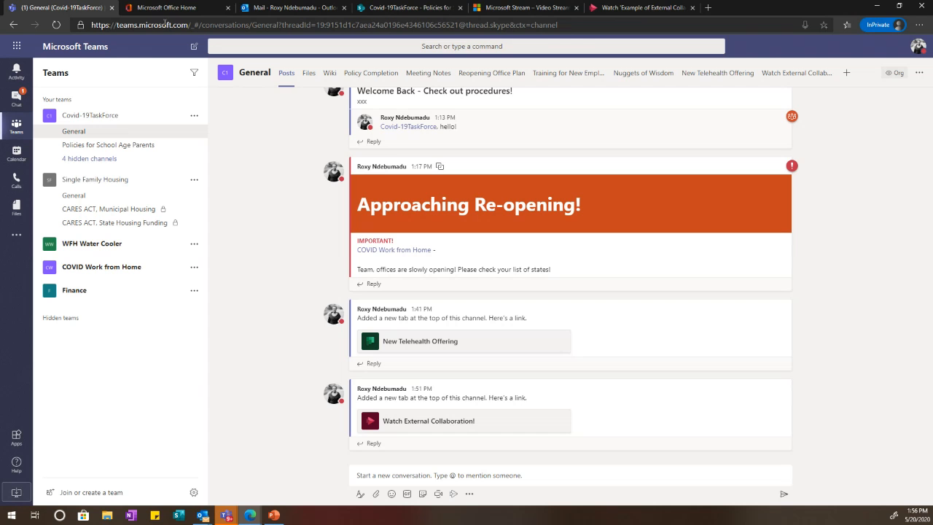
Step: Set the Complete Training task on the New Telehealth Offering board to In progress
click(738, 74)
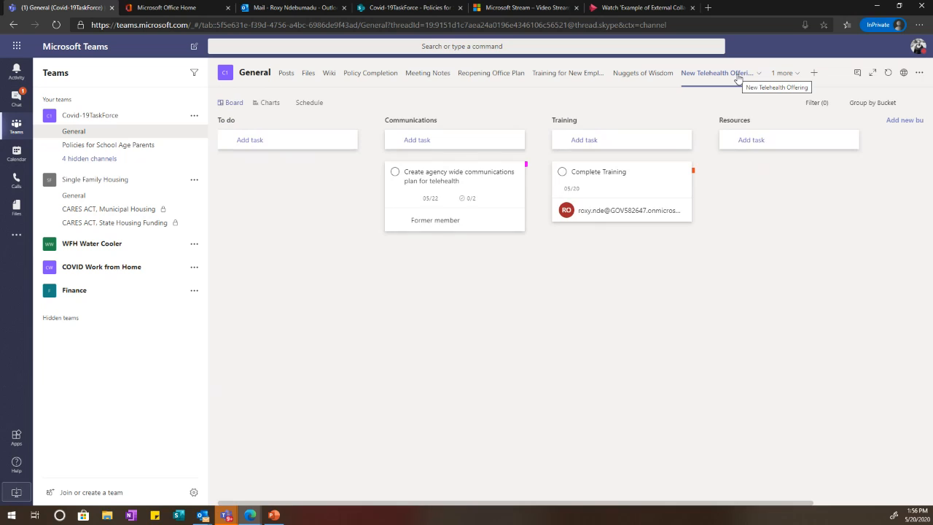
click(592, 176)
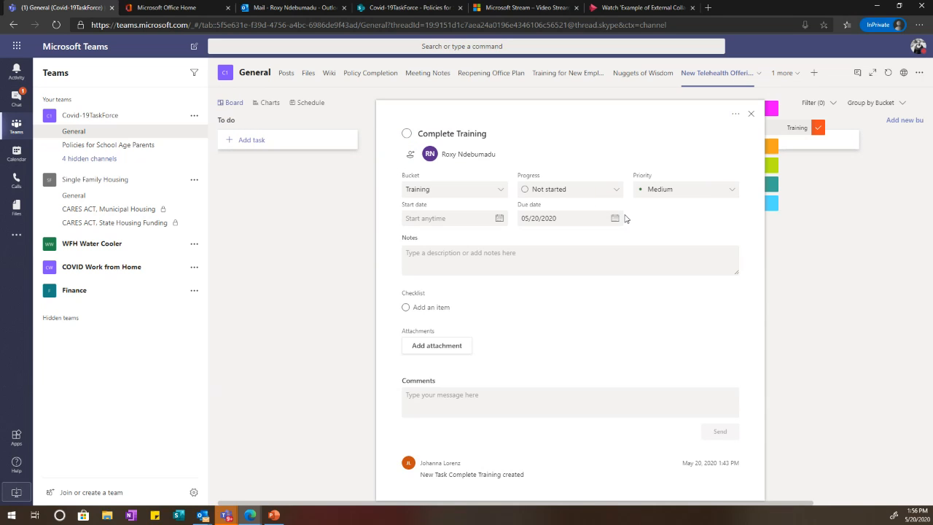
click(583, 191)
click(569, 222)
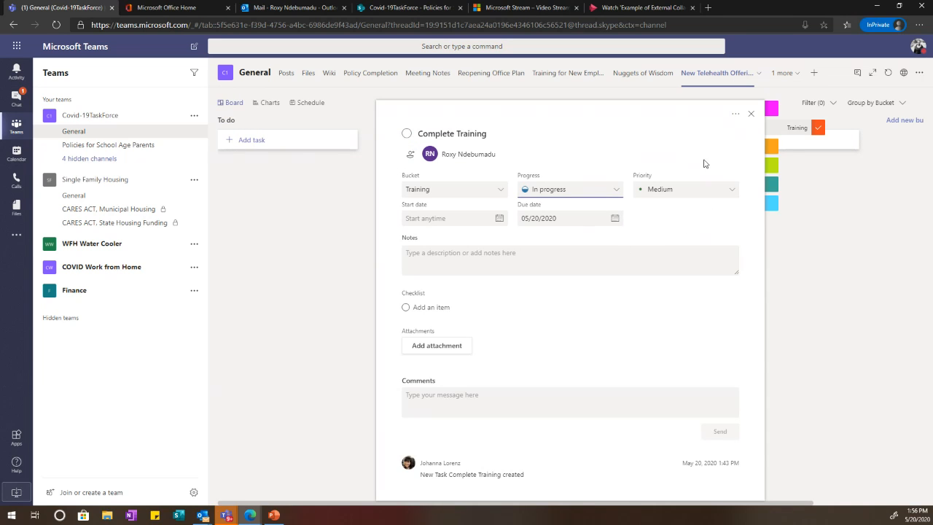
click(829, 277)
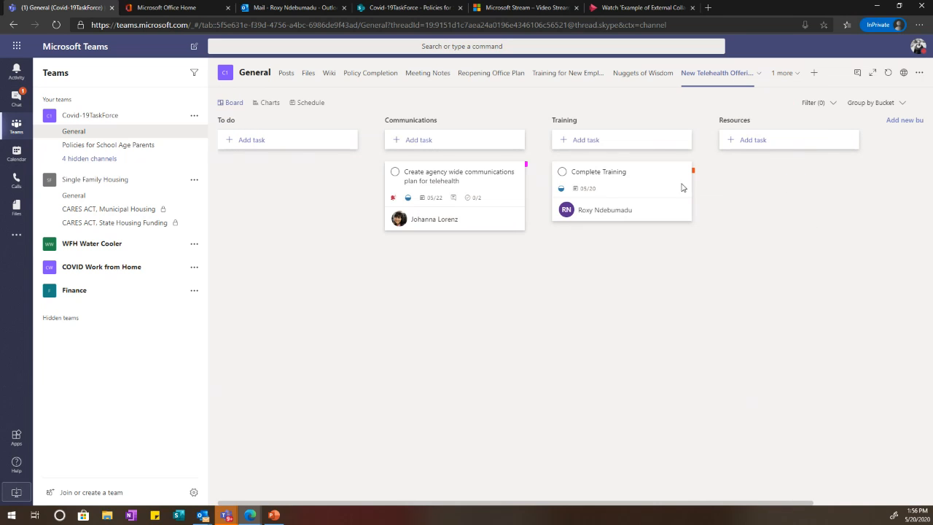
Step: Change the Complete Training task's due date to 05/19/2020
click(643, 188)
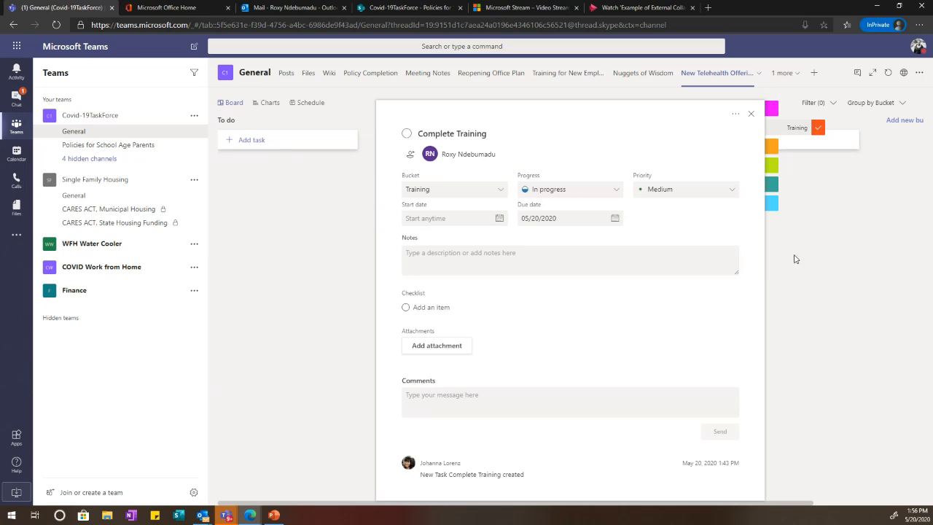
click(585, 222)
click(585, 222)
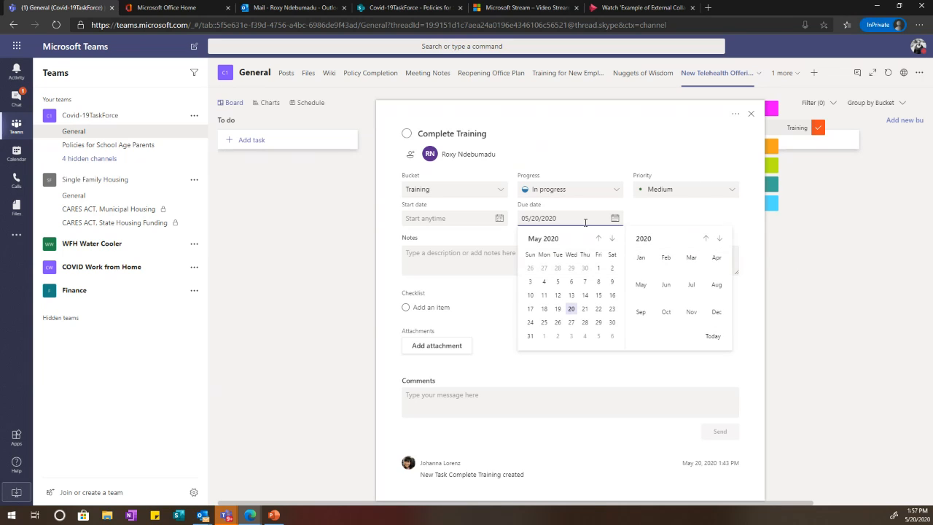
click(560, 310)
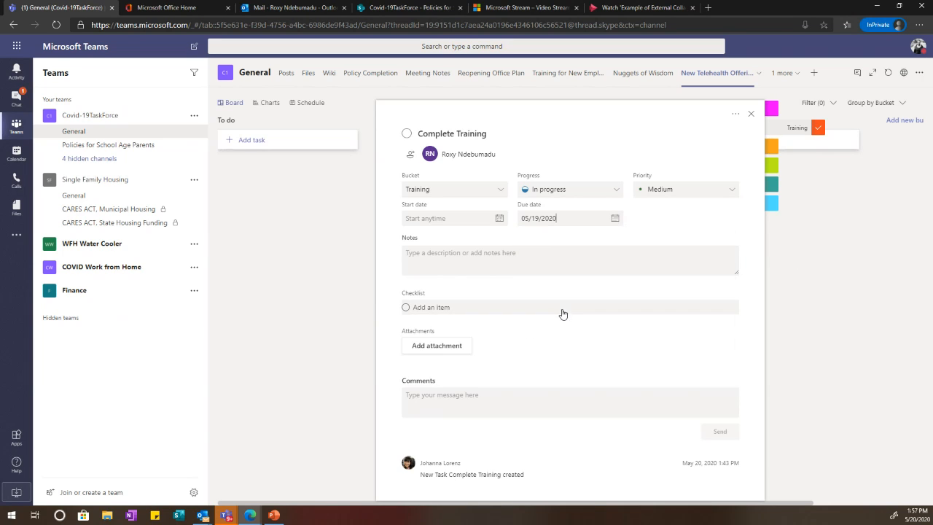
click(806, 270)
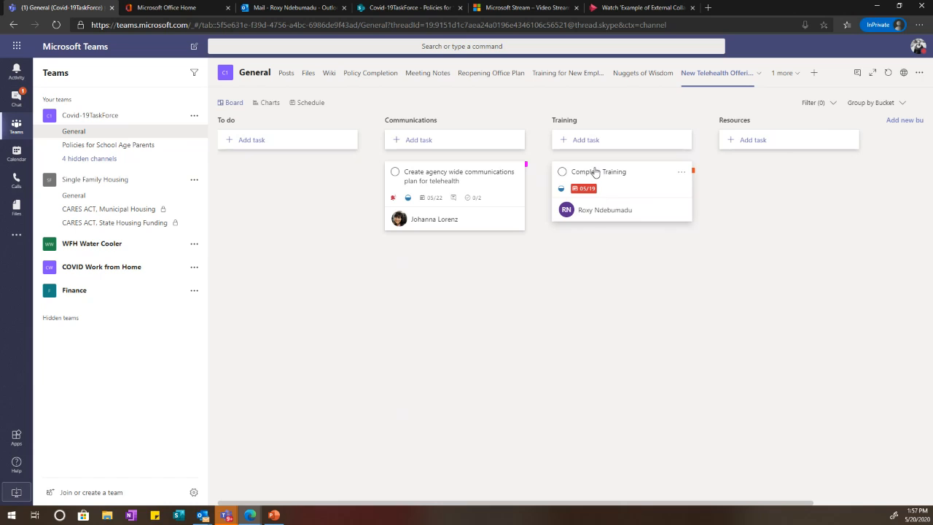
Step: Switch to Outlook mail and browse the Other inbox
click(284, 7)
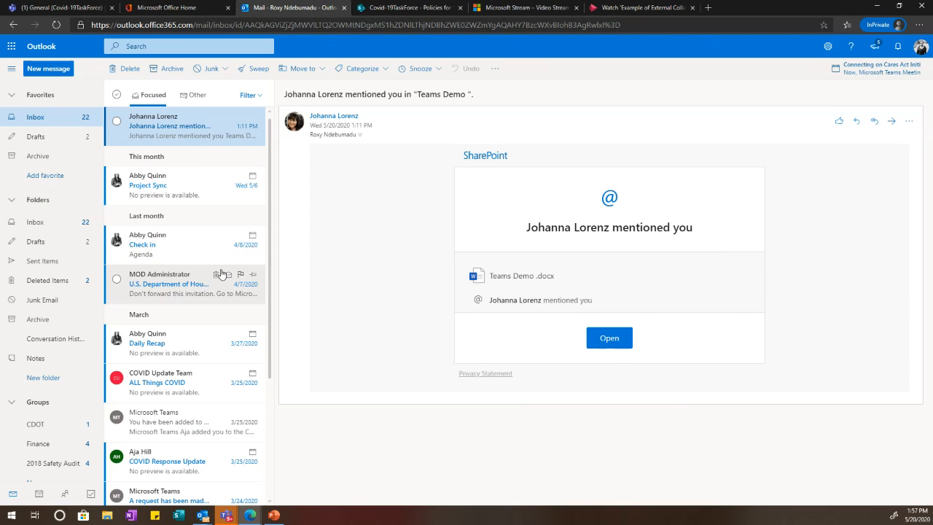
scroll(219, 271, down, 5)
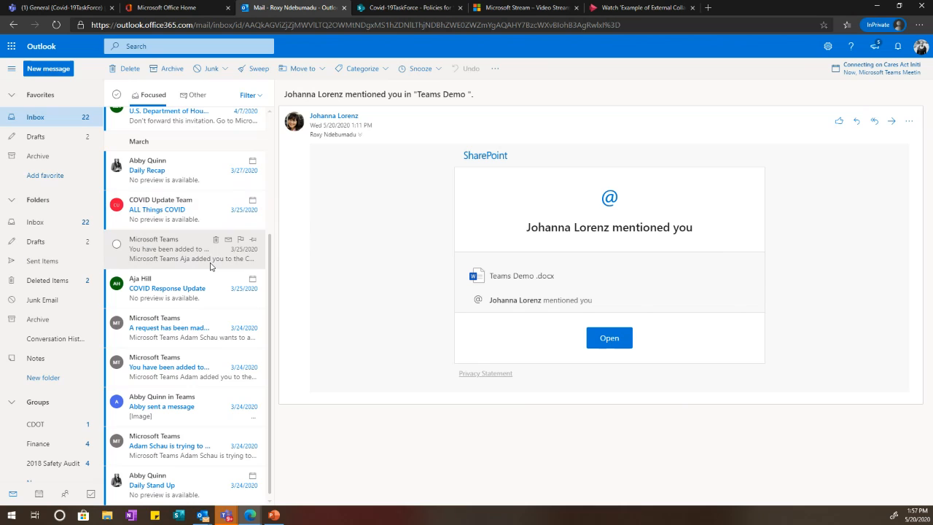
scroll(211, 266, up, 5)
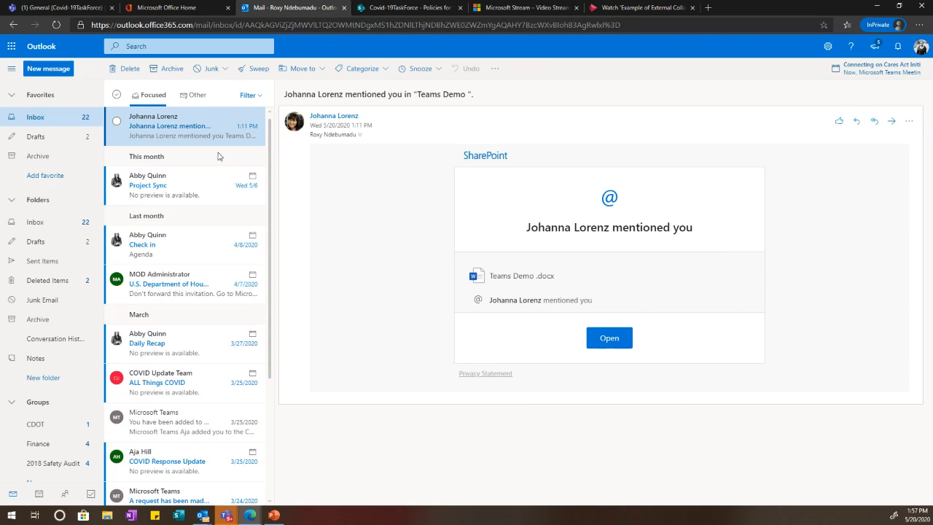
click(186, 101)
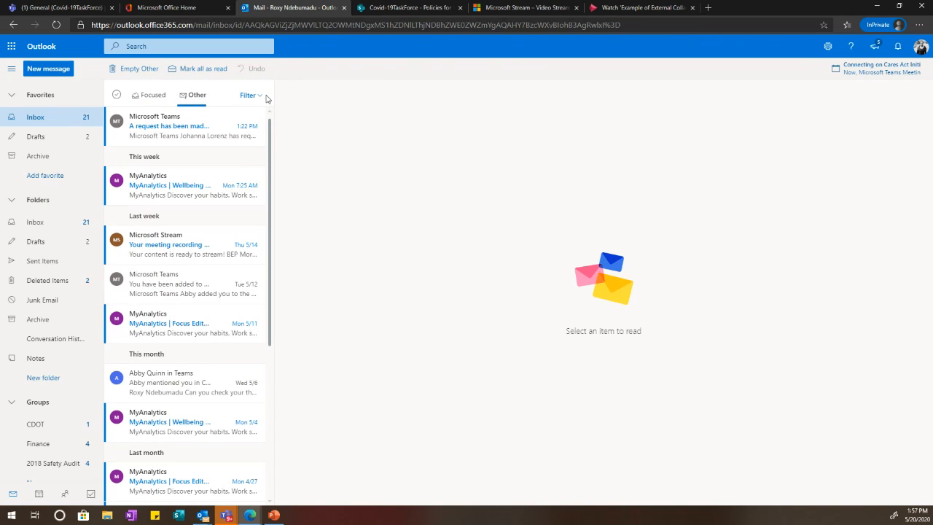
scroll(227, 285, down, 3)
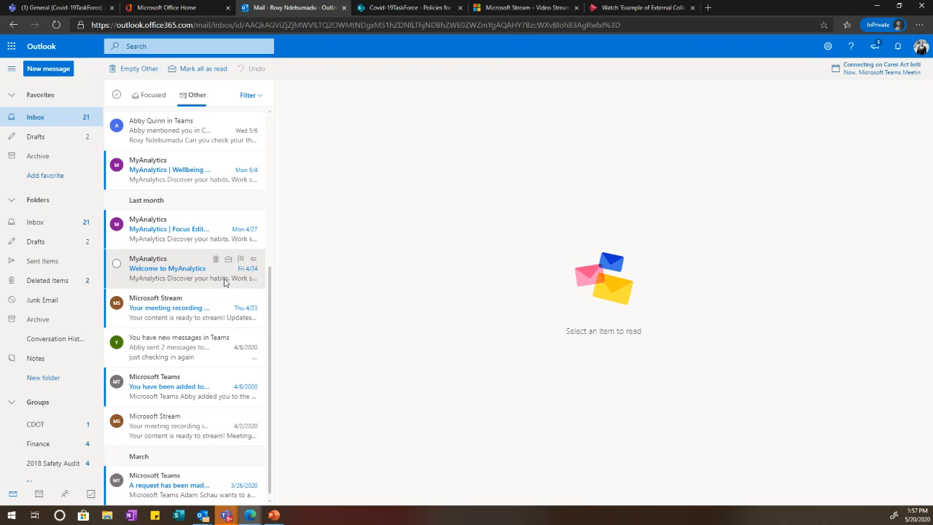
scroll(244, 357, up, 1)
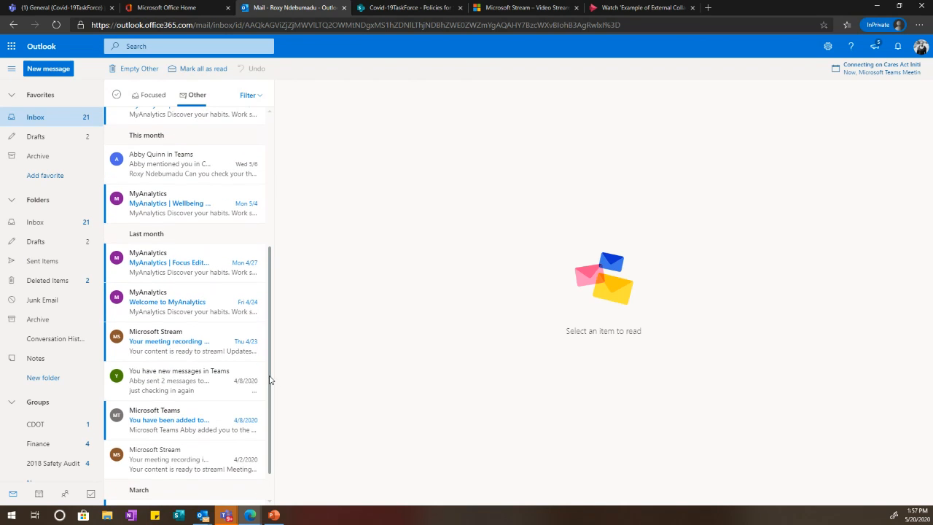
drag(271, 379, 243, 190)
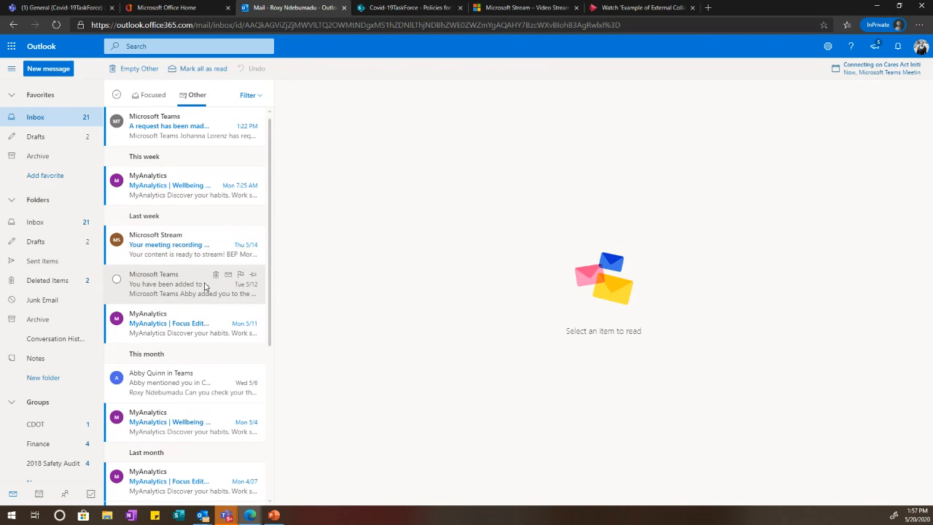
scroll(196, 379, down, 3)
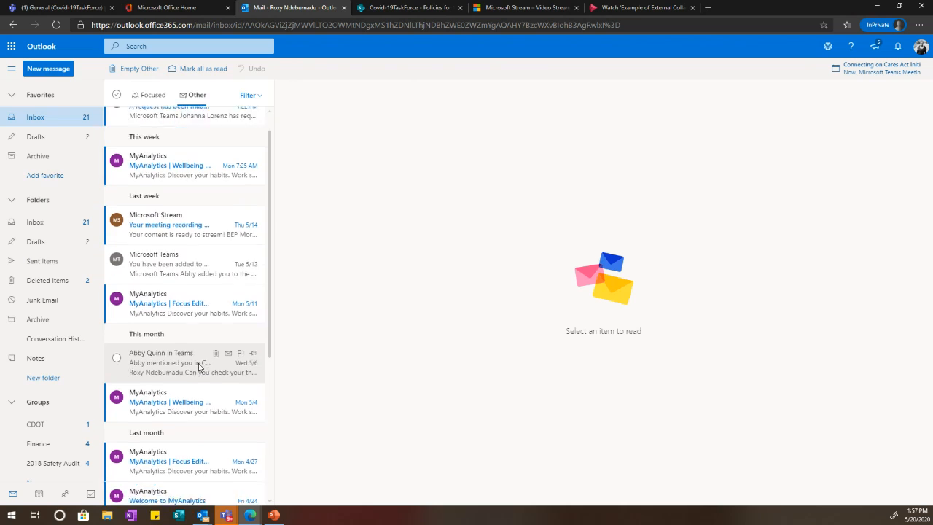
Step: Read the Updates on Training recording, team-join, mention and private-team join-request emails, then return to Focused
click(189, 380)
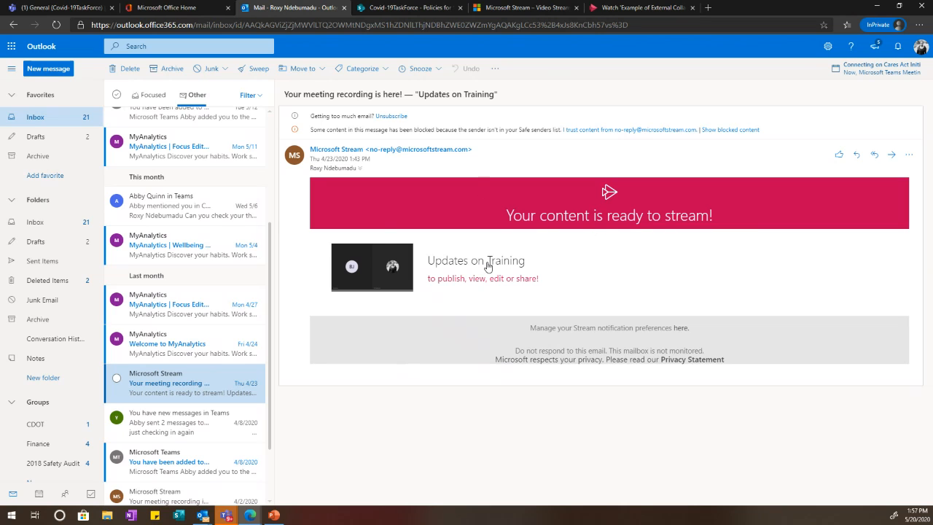
scroll(187, 395, down, 1)
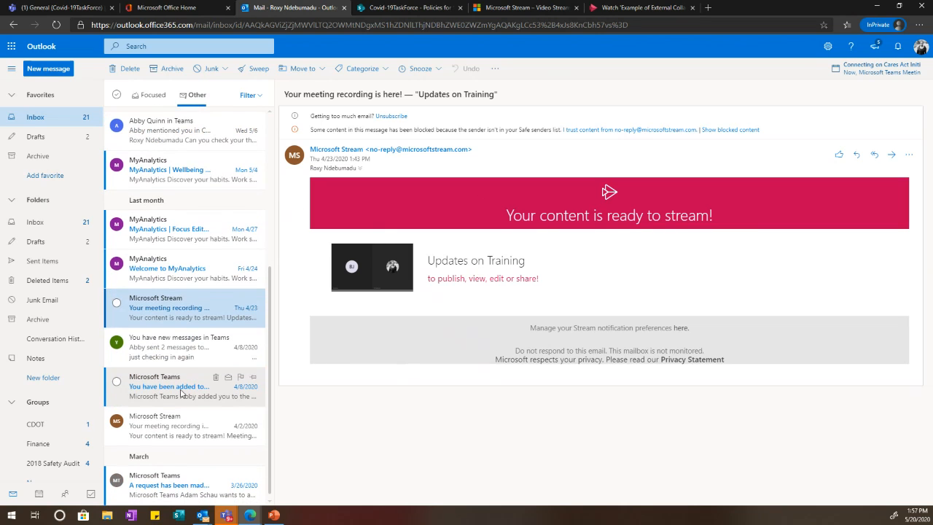
click(186, 394)
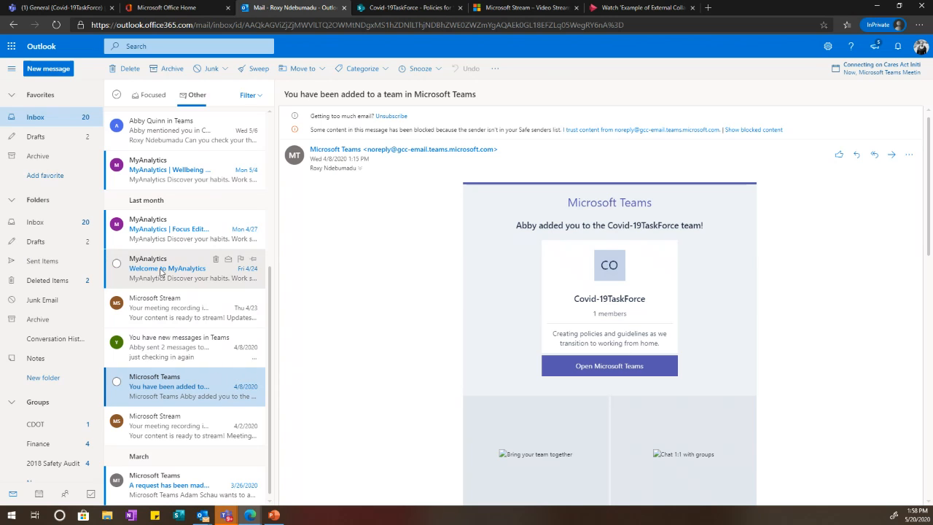
scroll(209, 335, up, 5)
click(141, 376)
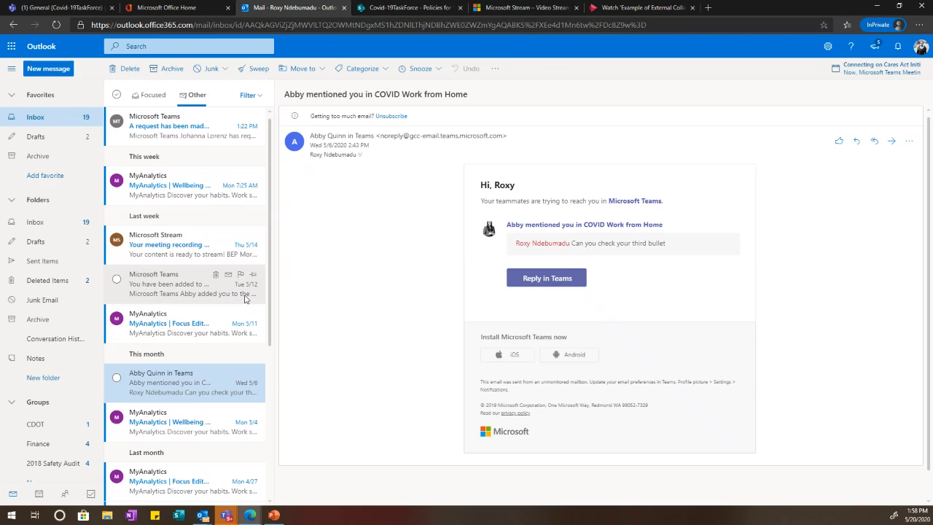
click(162, 142)
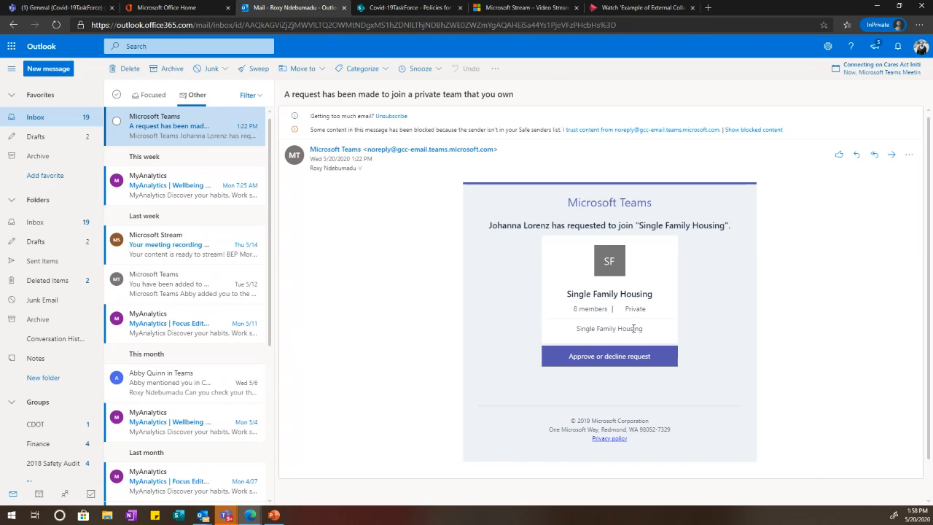
click(139, 100)
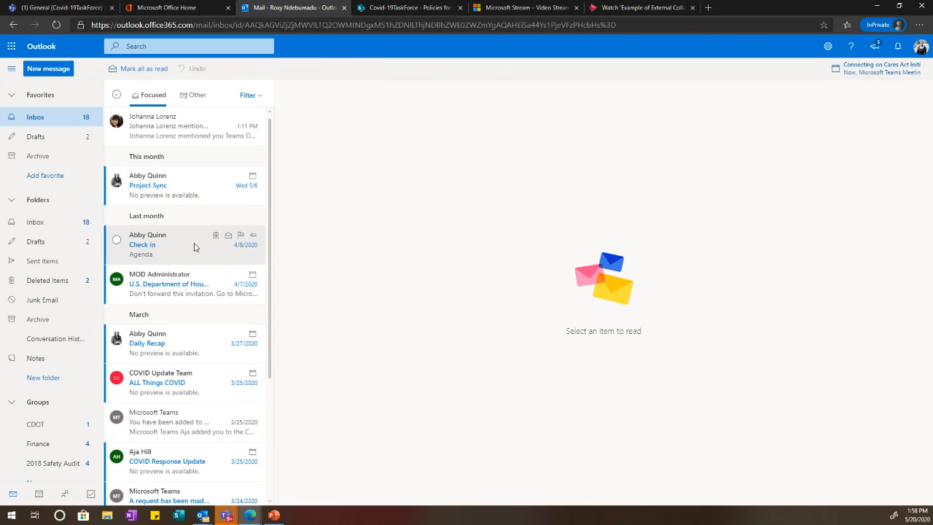
Step: Read the March COVID Work from Home add-member, joined and trying-to-reach-you notifications
scroll(196, 305, down, 3)
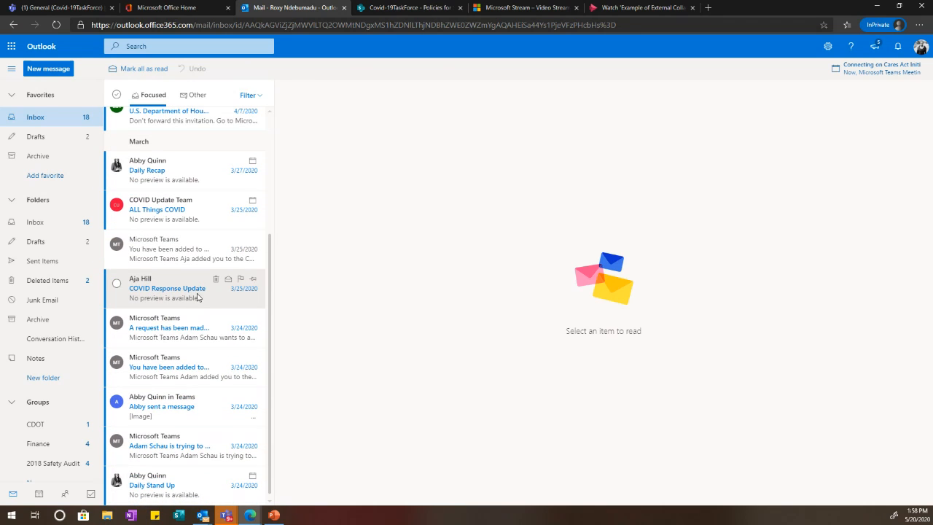
click(188, 334)
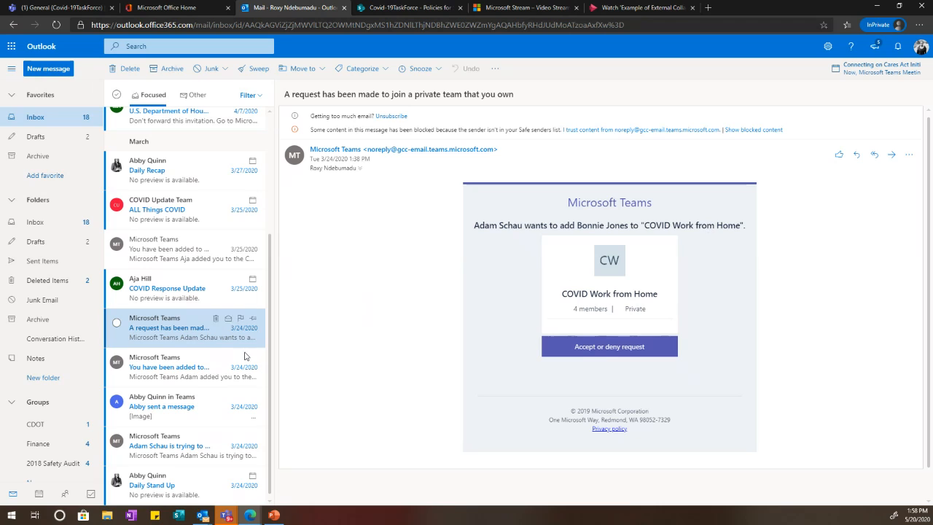
click(165, 361)
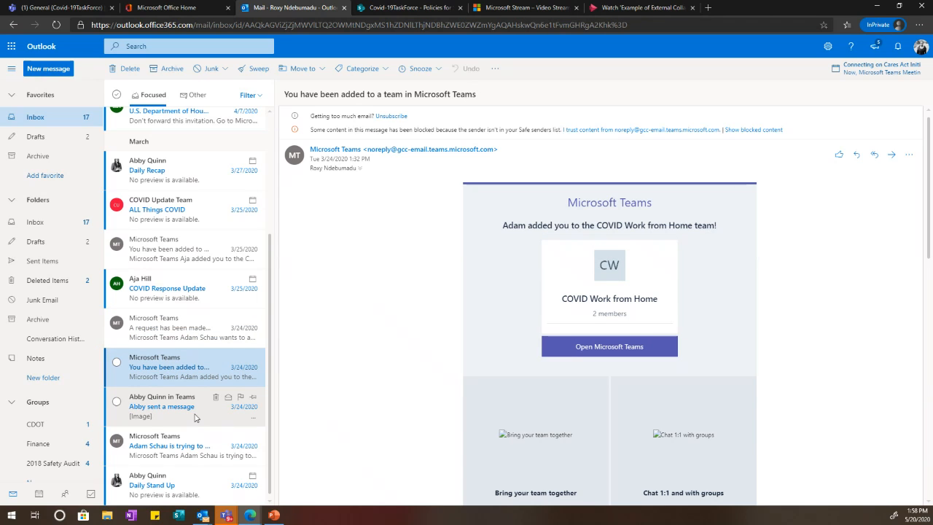
click(175, 447)
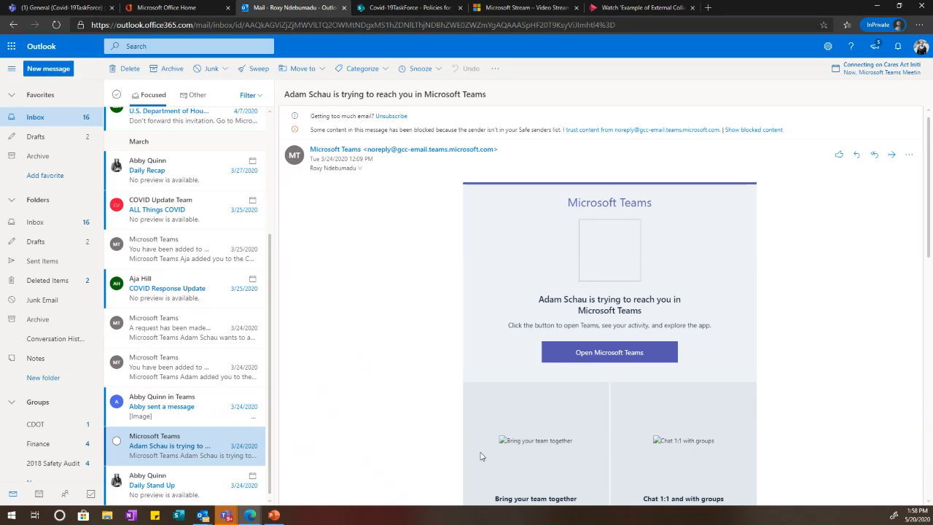
Step: Reload the Inbox and open the Project Sync invitation for Wed 5/6/2020, 3:00–3:30 PM
scroll(243, 255, up, 3)
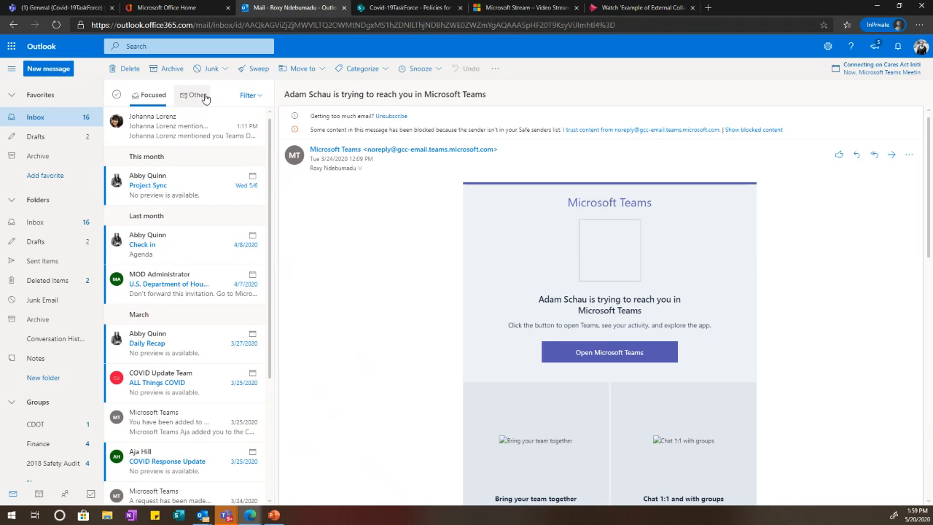
click(35, 121)
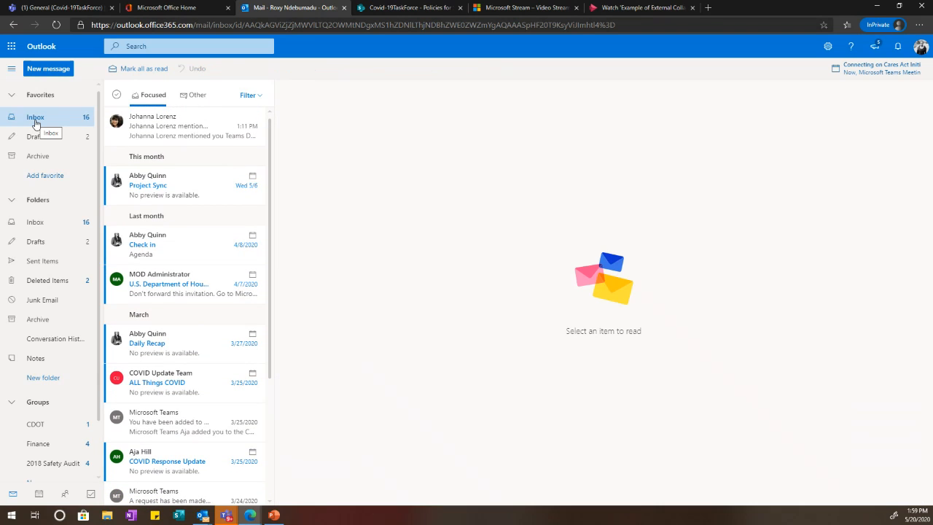
click(182, 191)
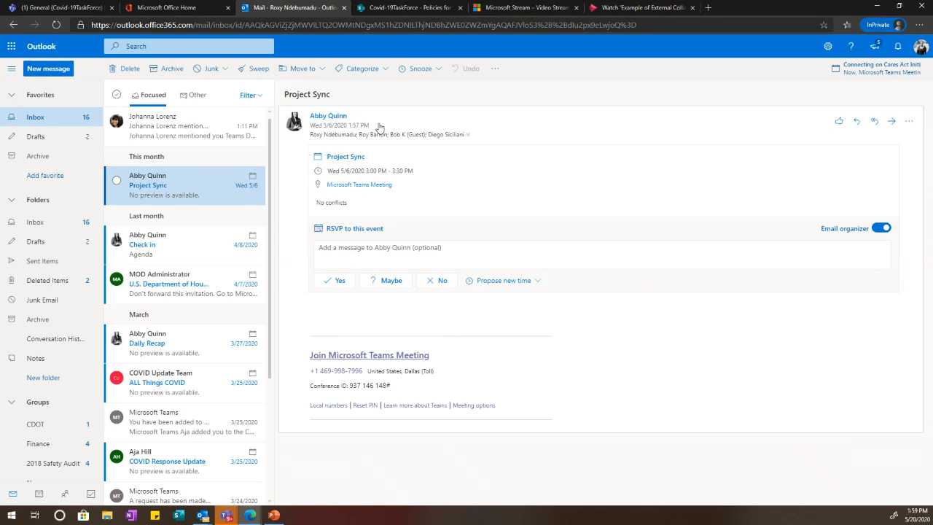
Step: Open the guest user's conversation in Teams Chat after glancing at the External Collaboration Stream video
click(27, 10)
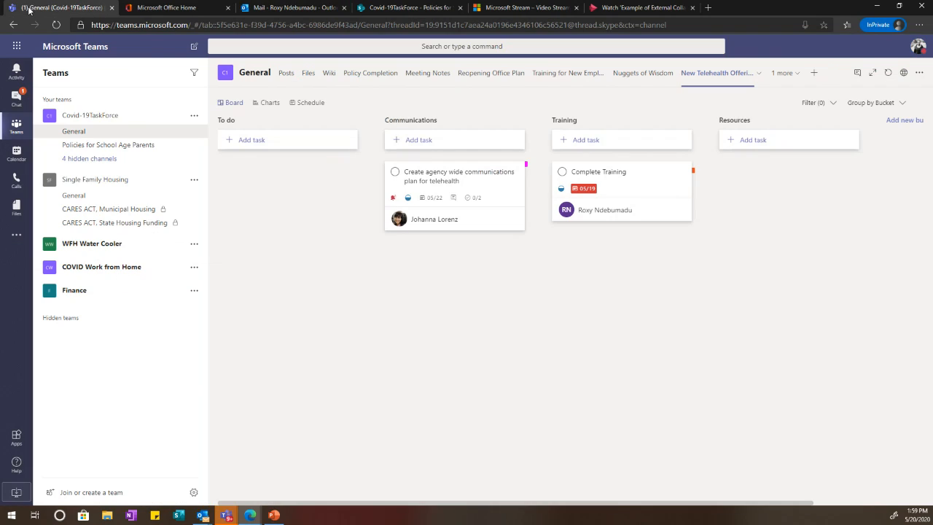
click(16, 98)
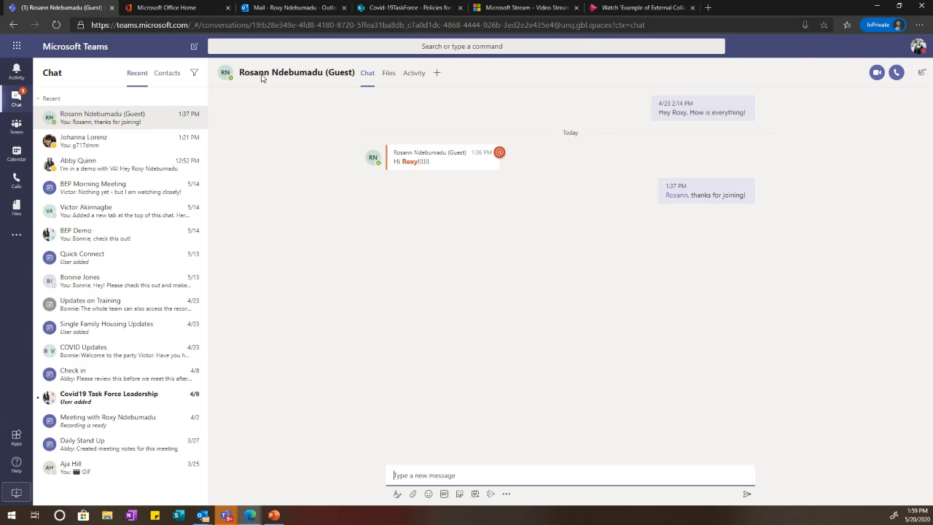
click(648, 9)
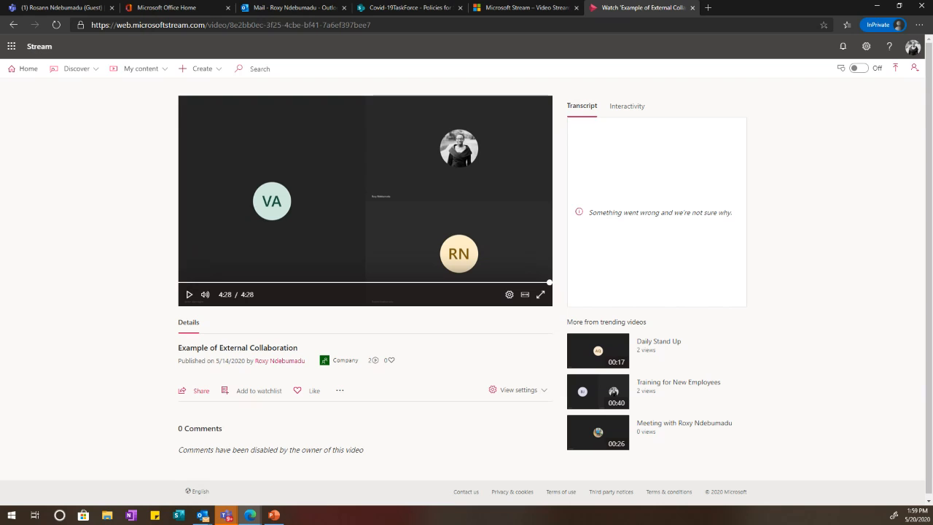
click(226, 514)
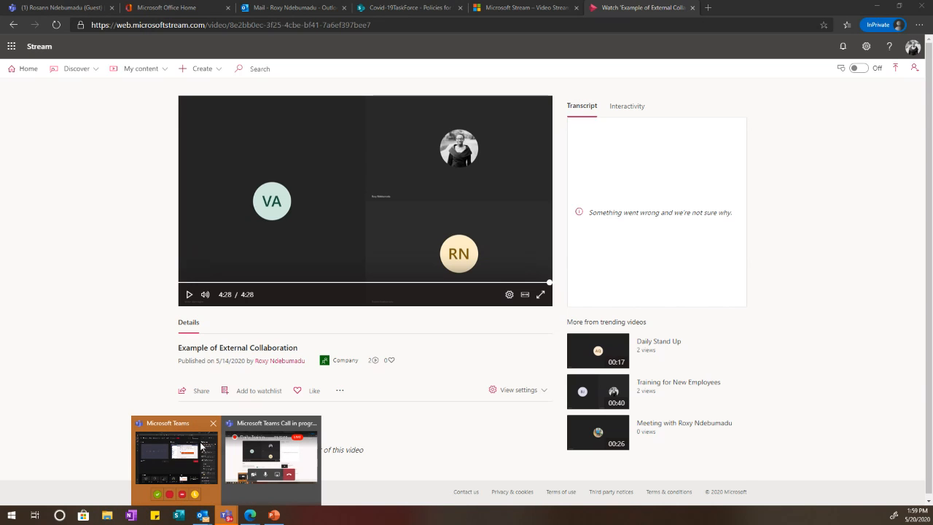
click(71, 328)
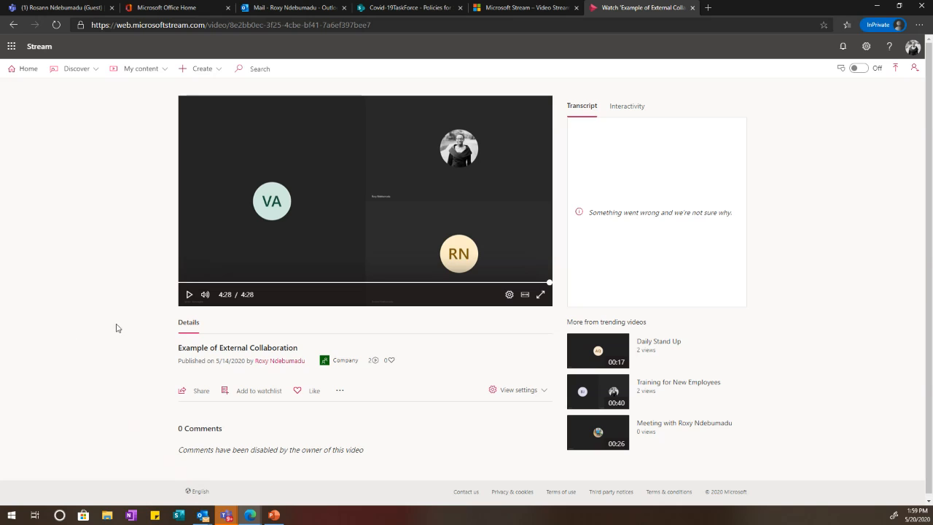
click(49, 7)
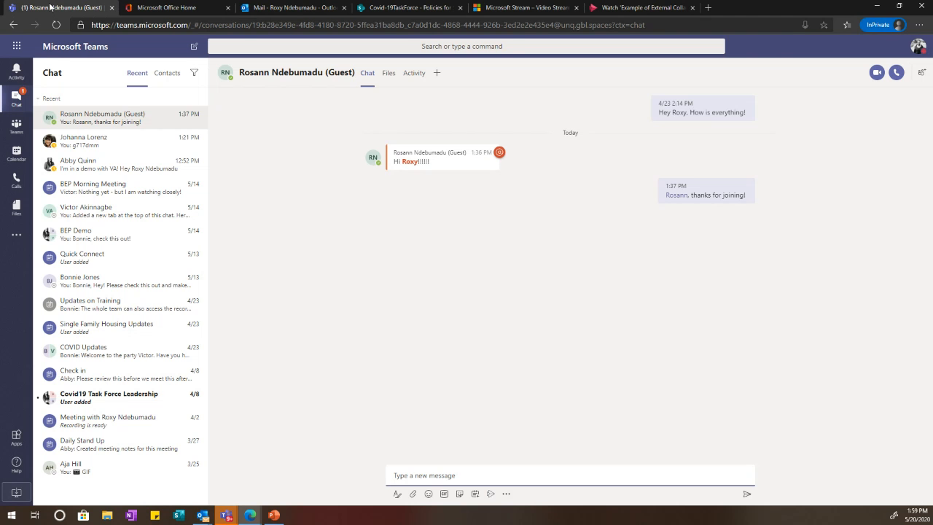
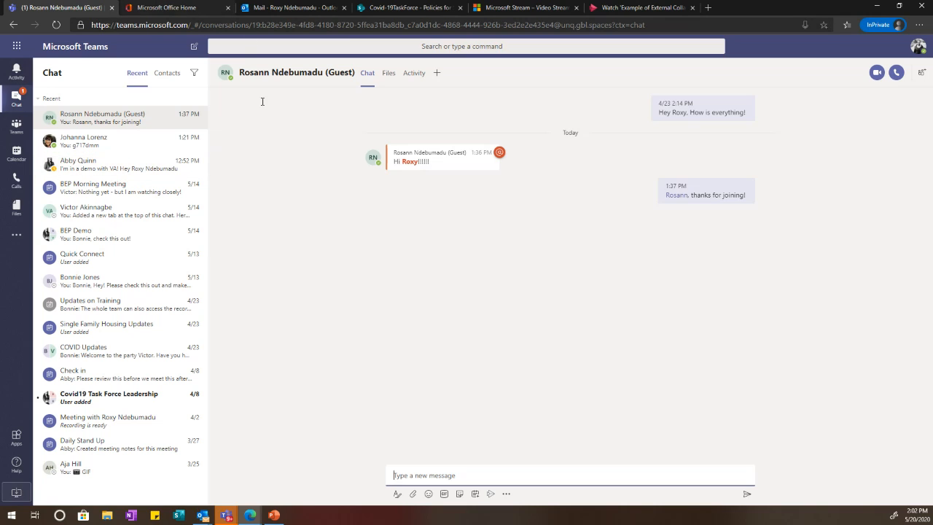
Step: Set the Complete Training task's start date to May 18 (05/18/2020) and confirm it on the board
click(16, 126)
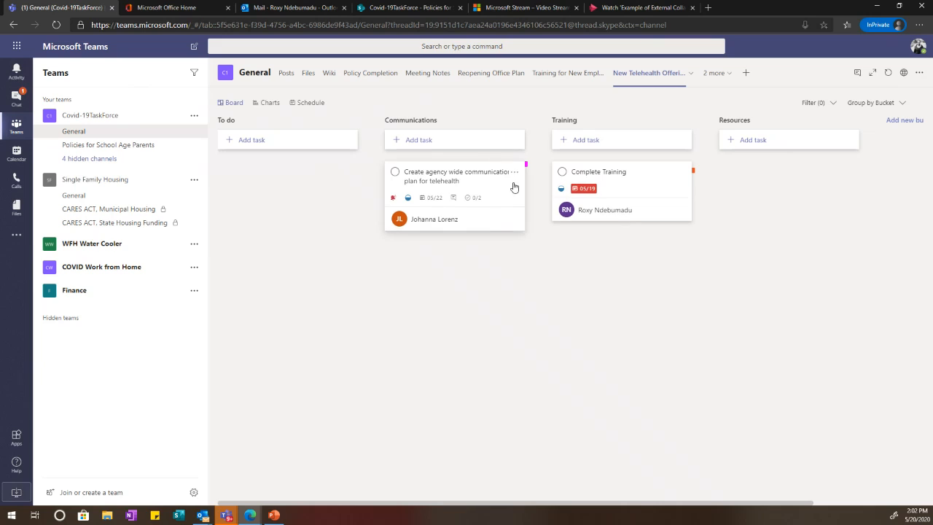
click(616, 189)
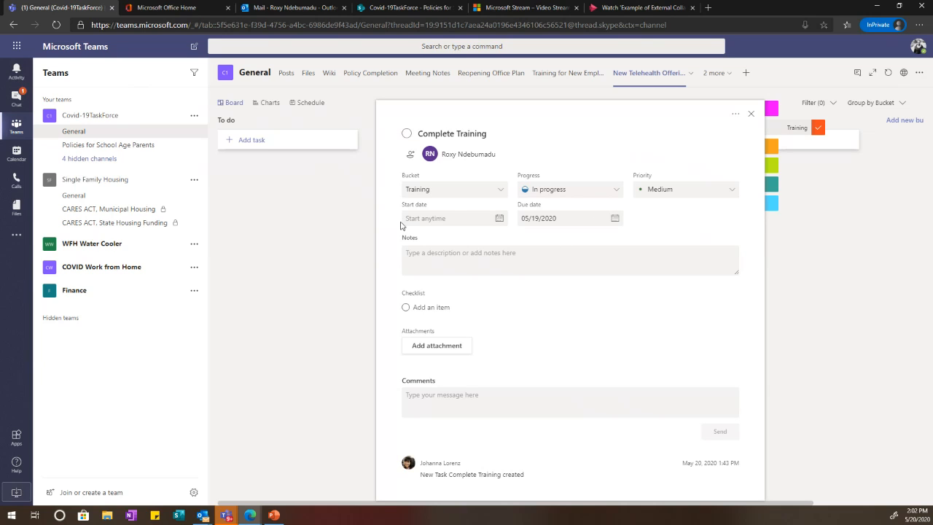
click(500, 218)
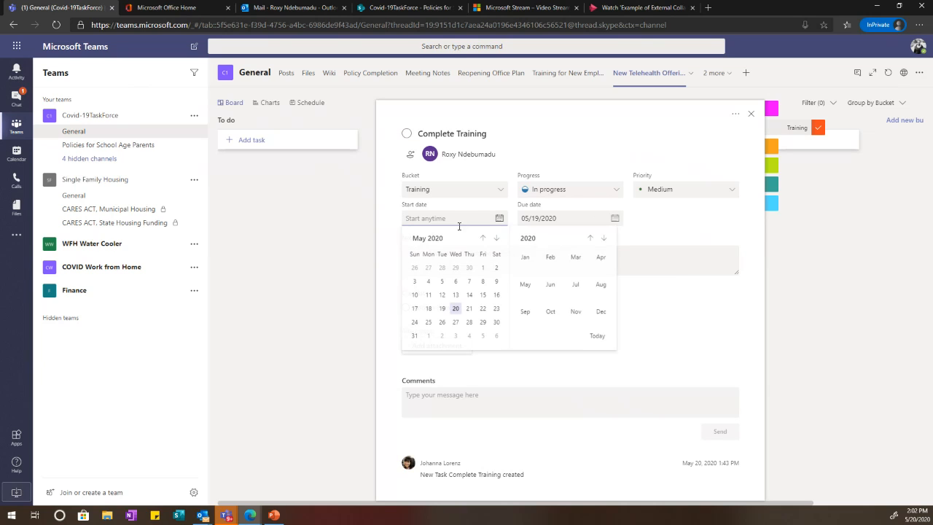
click(442, 308)
click(448, 219)
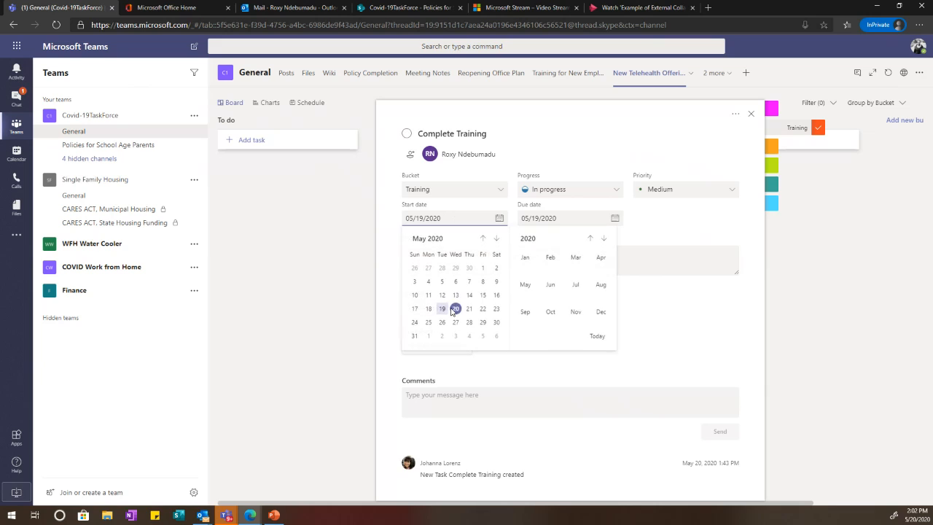
click(430, 309)
click(284, 309)
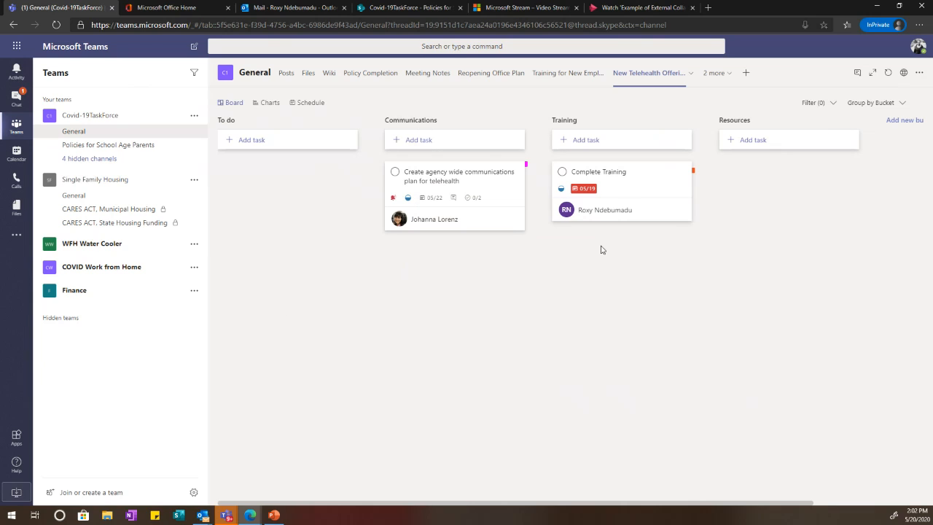
click(629, 180)
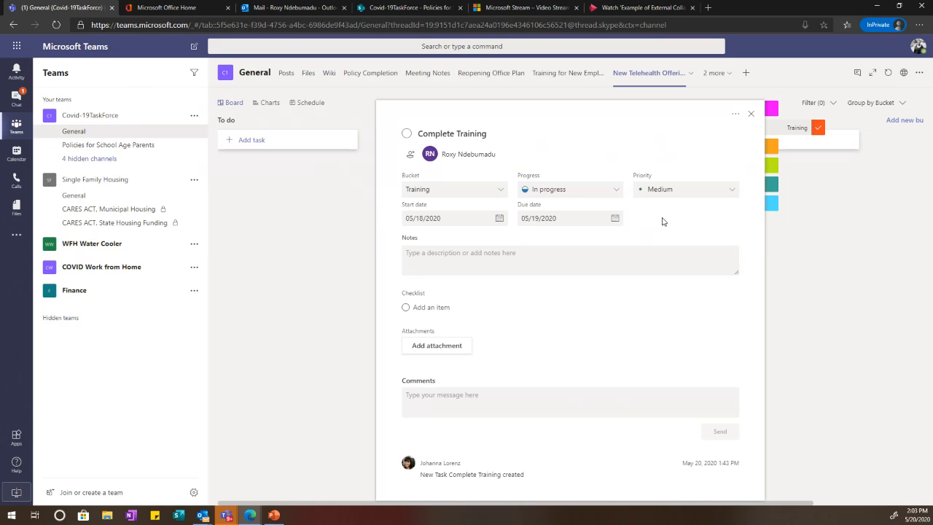
click(341, 285)
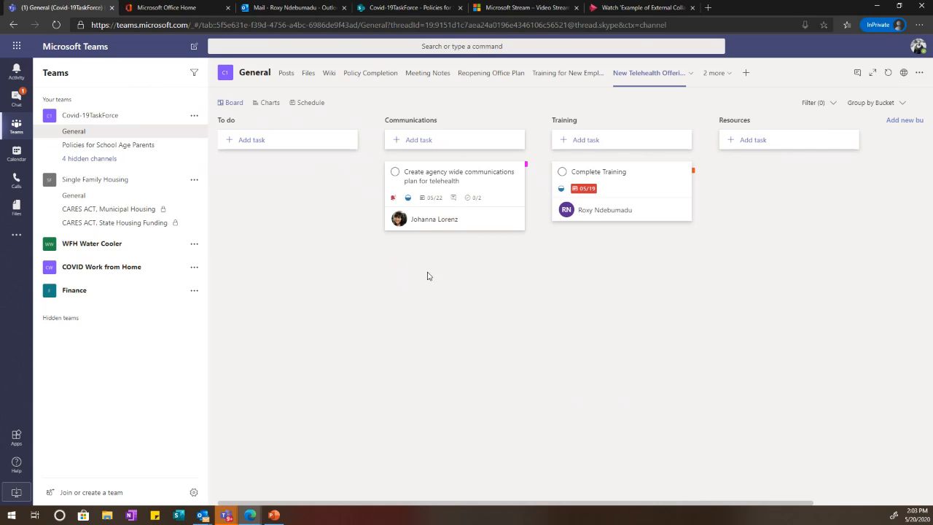
Step: Review the communications plan task's progress options, leaving it In progress
click(425, 219)
click(443, 173)
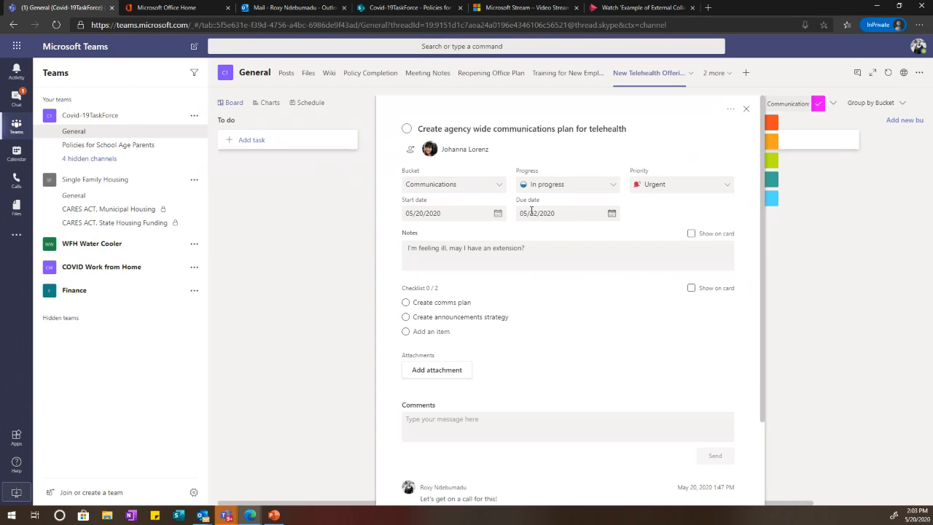
click(559, 190)
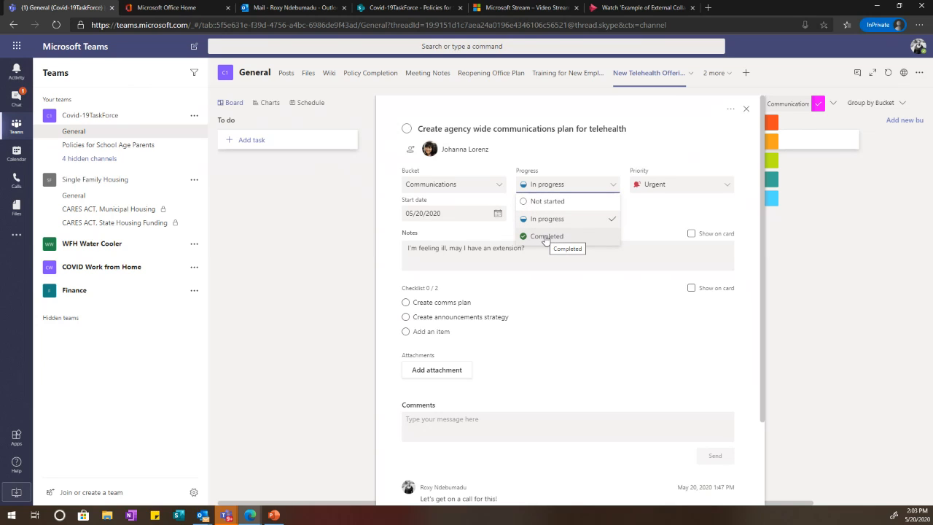
click(901, 224)
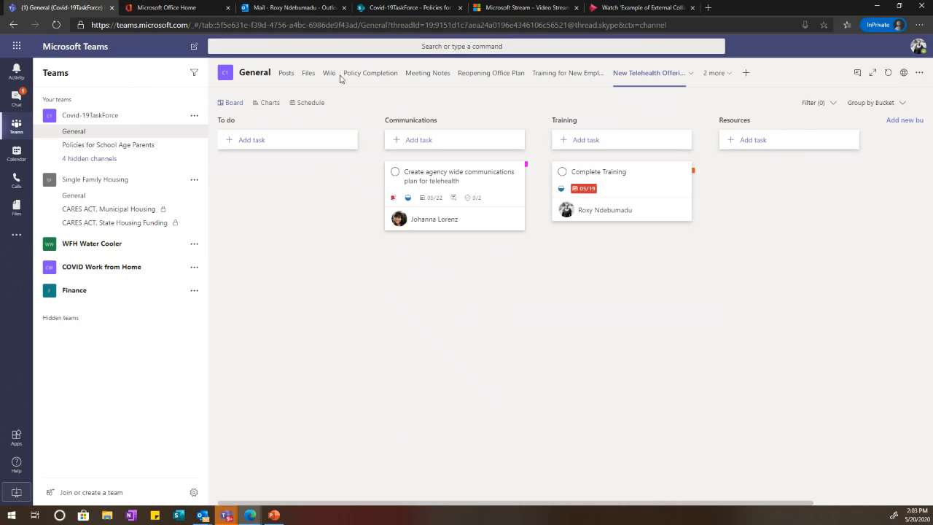
click(269, 102)
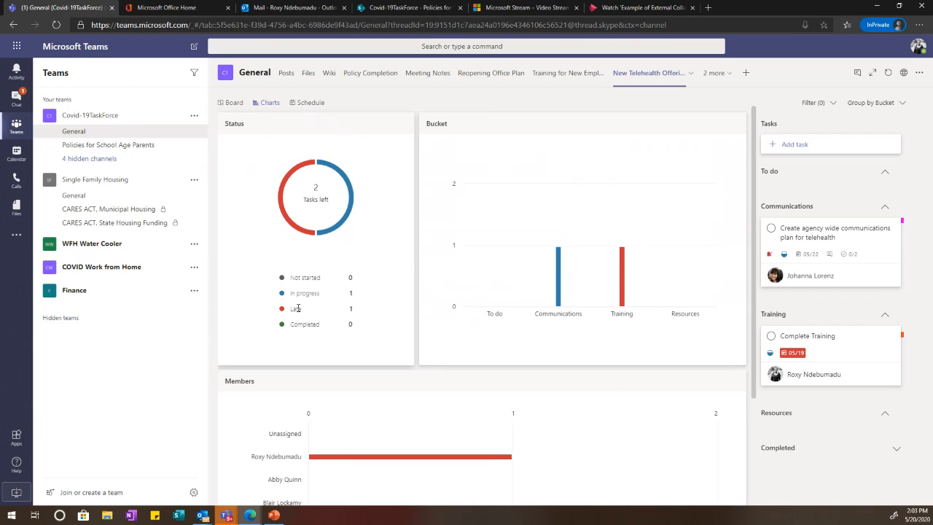
scroll(377, 396, down, 2)
mouse_move(327, 316)
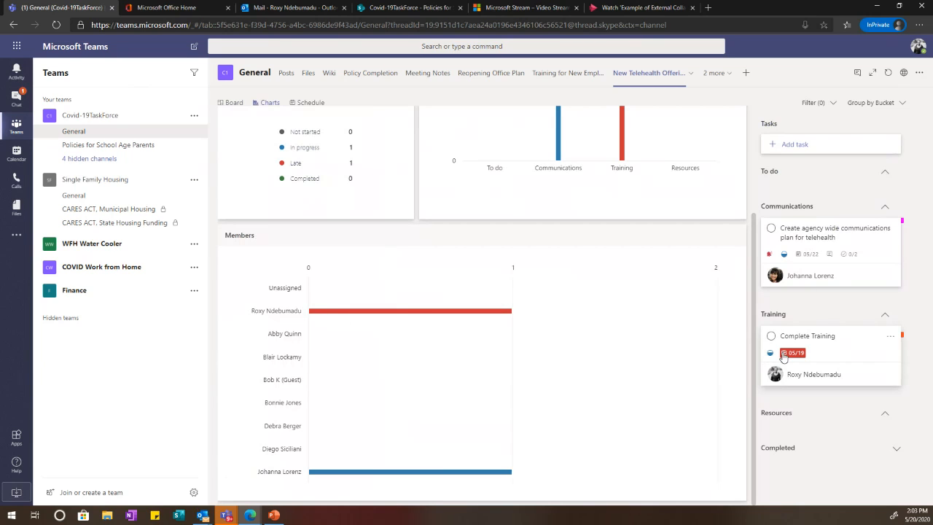
scroll(459, 397, up, 2)
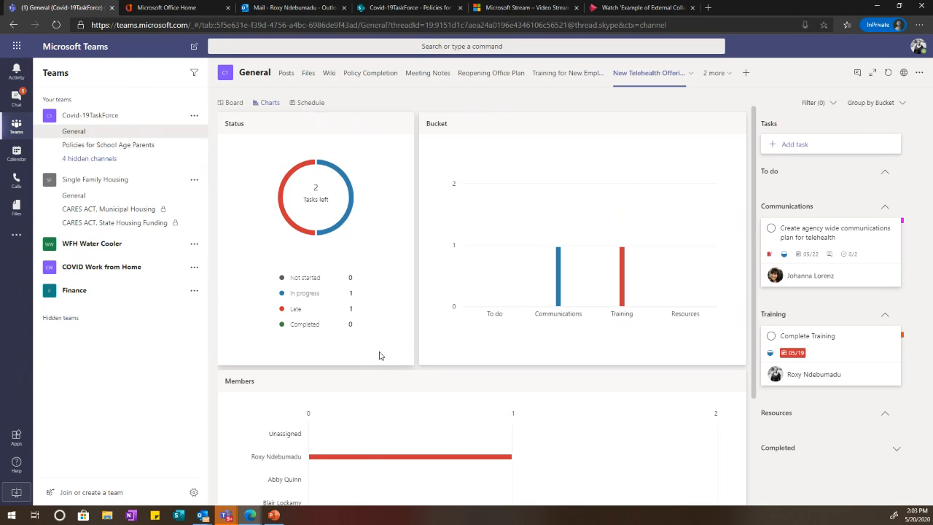
click(231, 104)
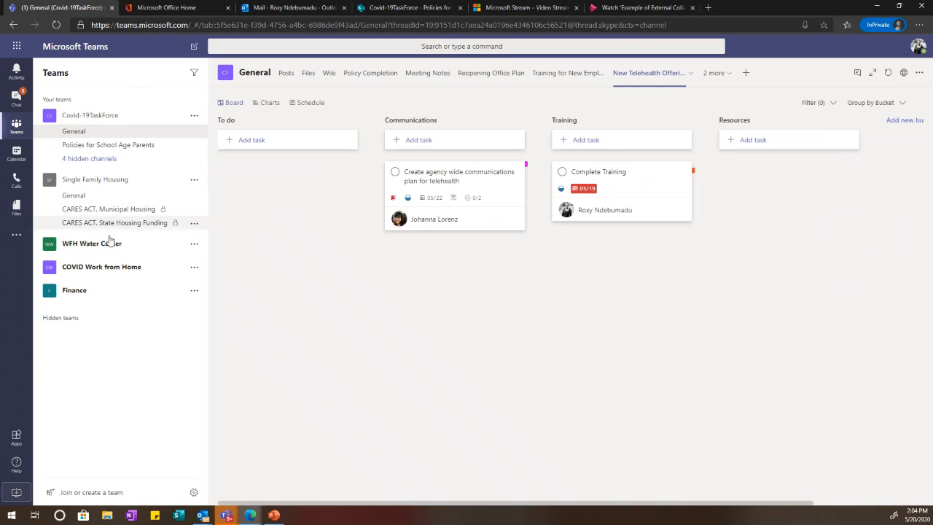
Step: Open the Planner app and check the Update resources for contractors task's priority options
click(16, 234)
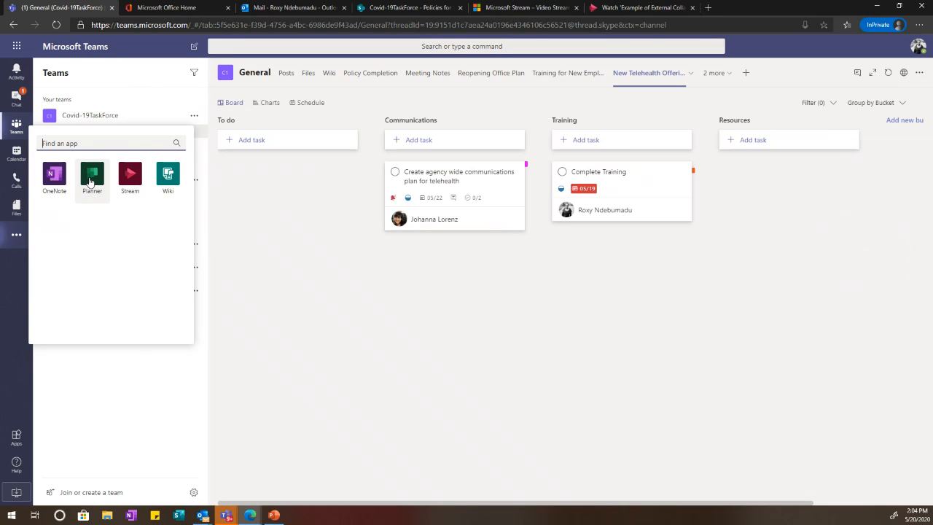
click(91, 181)
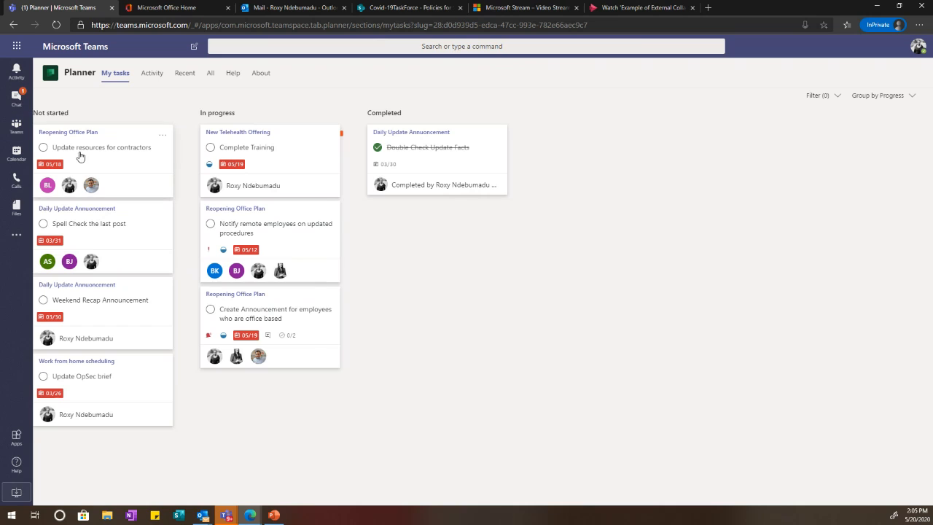
click(164, 150)
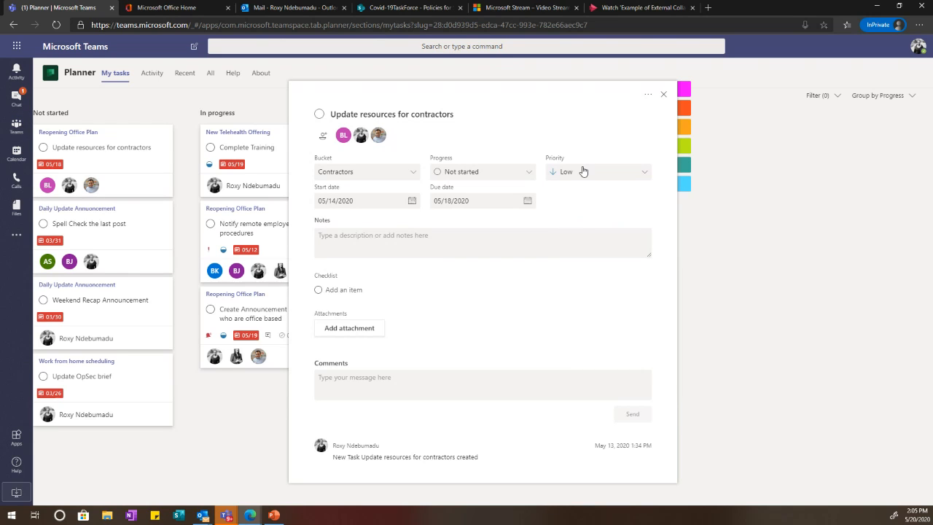
click(585, 172)
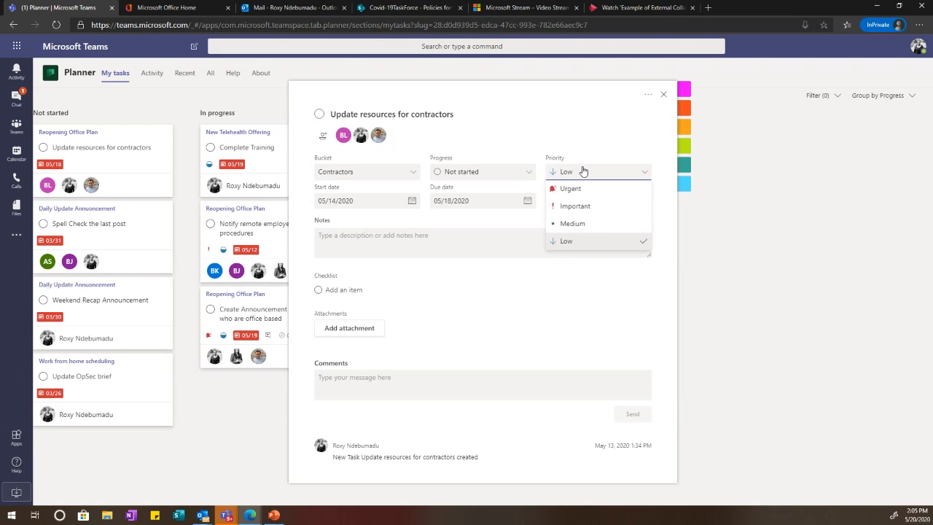
click(729, 234)
Step: Keep the Update resources for contractors task at Low priority, then return to Chat
click(84, 158)
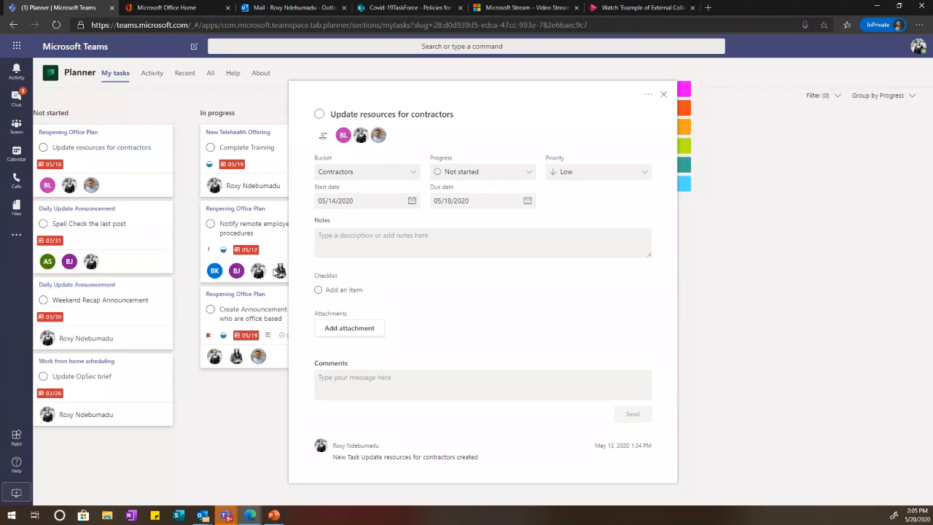
click(583, 175)
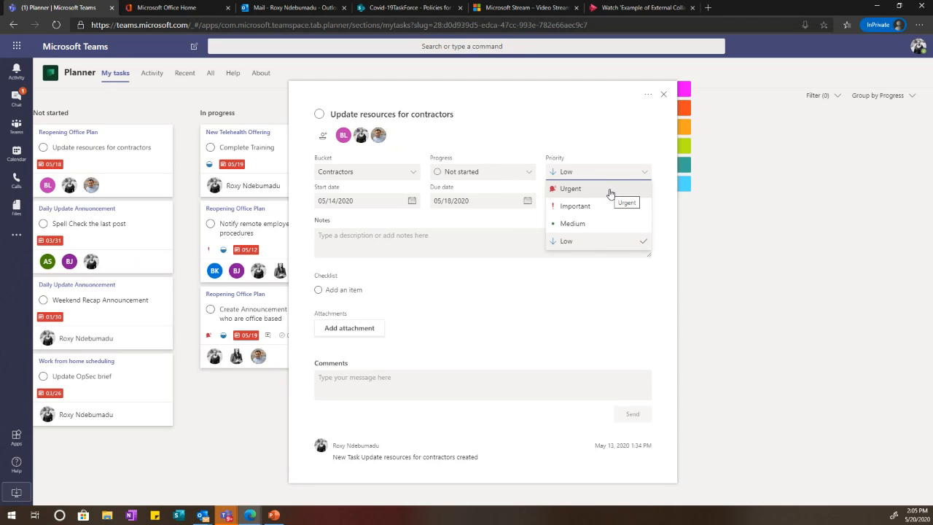
click(580, 251)
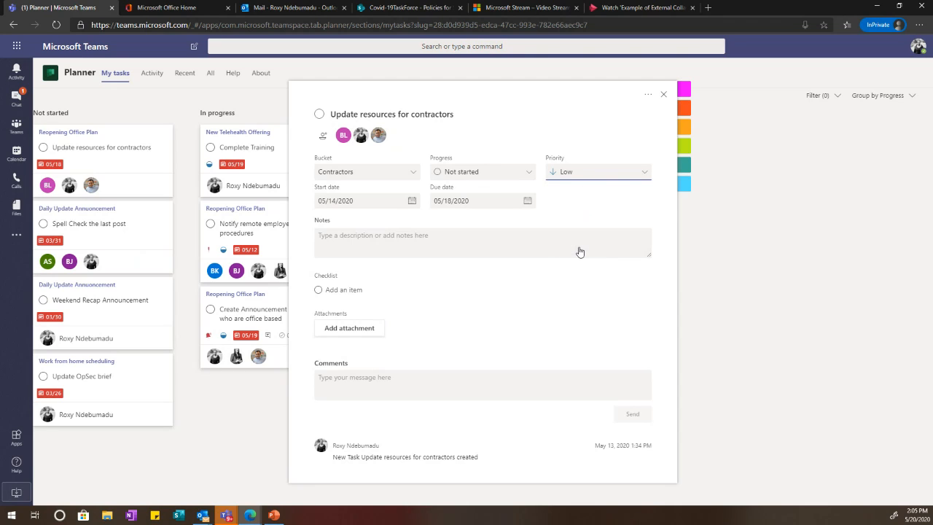
click(663, 96)
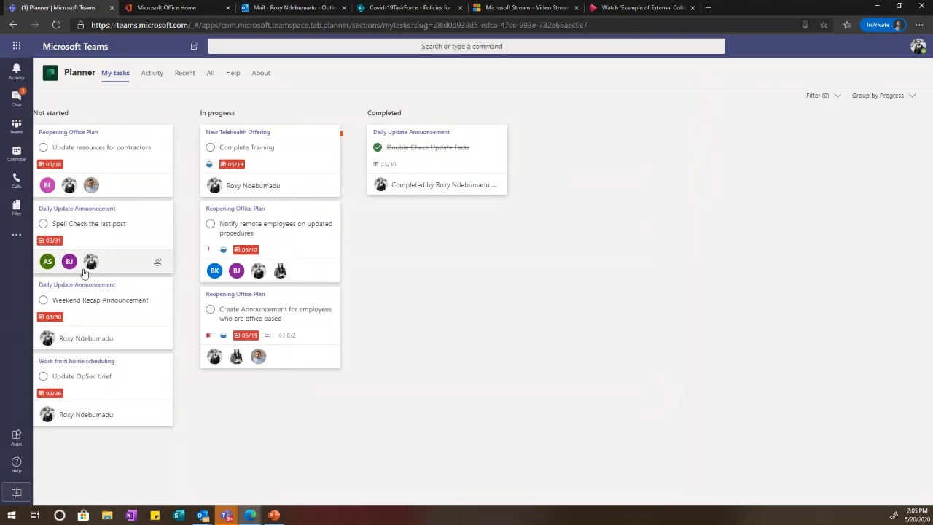
click(16, 99)
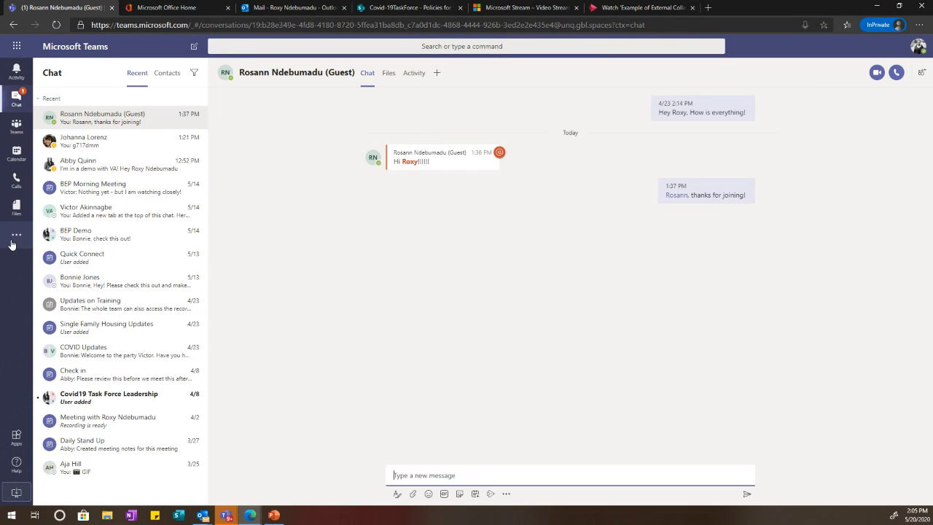
click(13, 243)
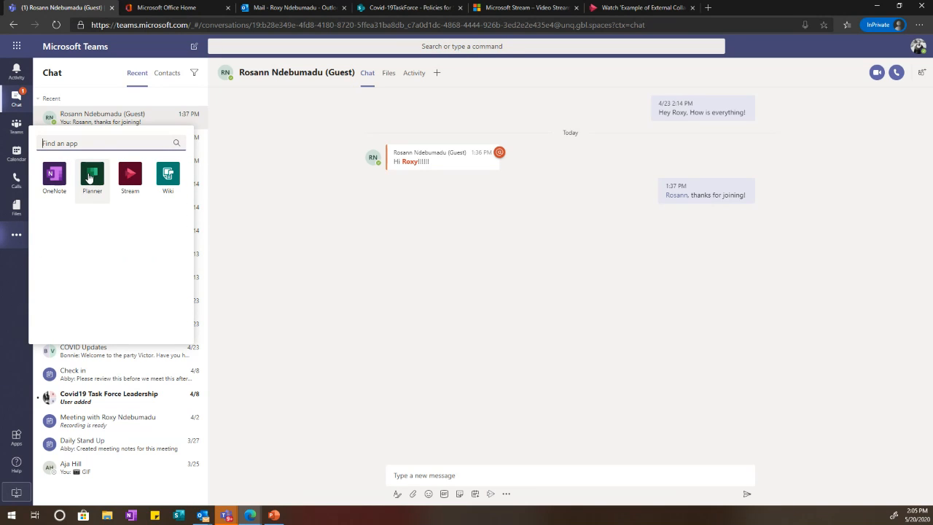
click(90, 176)
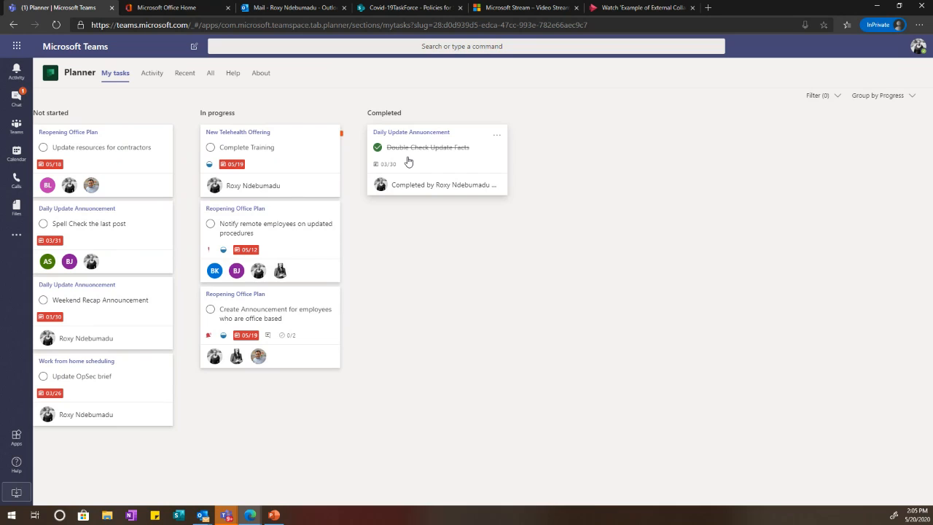
click(150, 74)
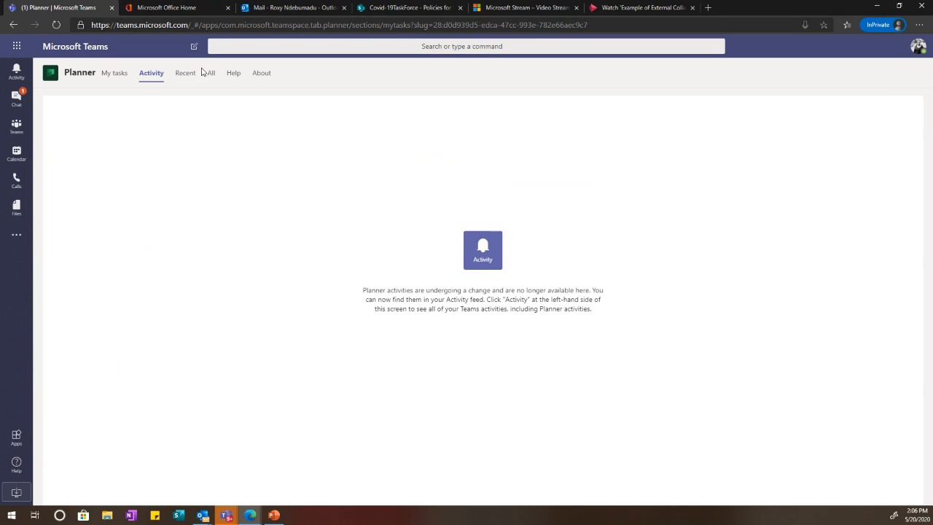
click(192, 75)
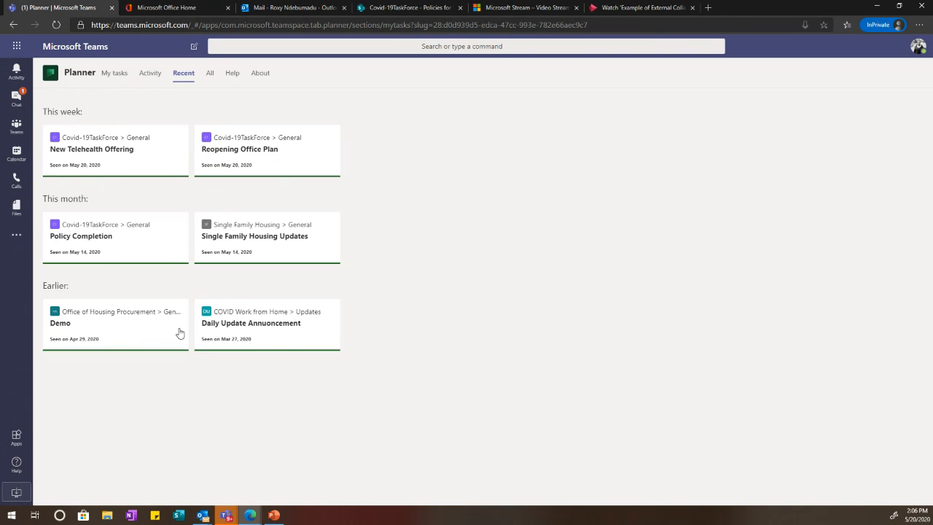
click(211, 80)
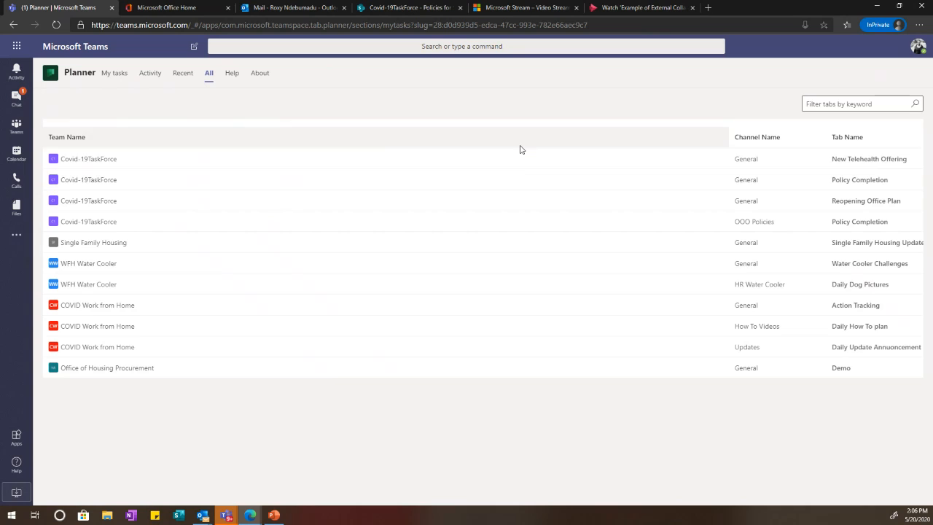
click(115, 73)
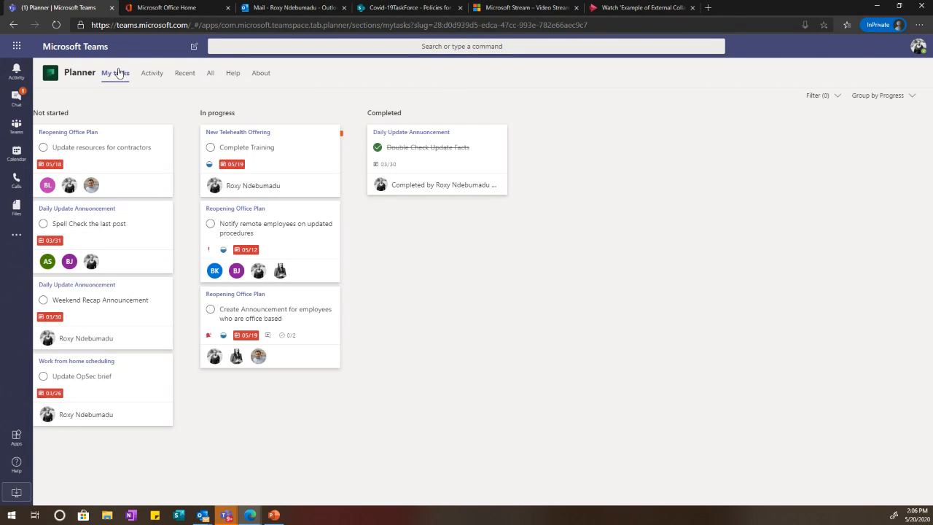